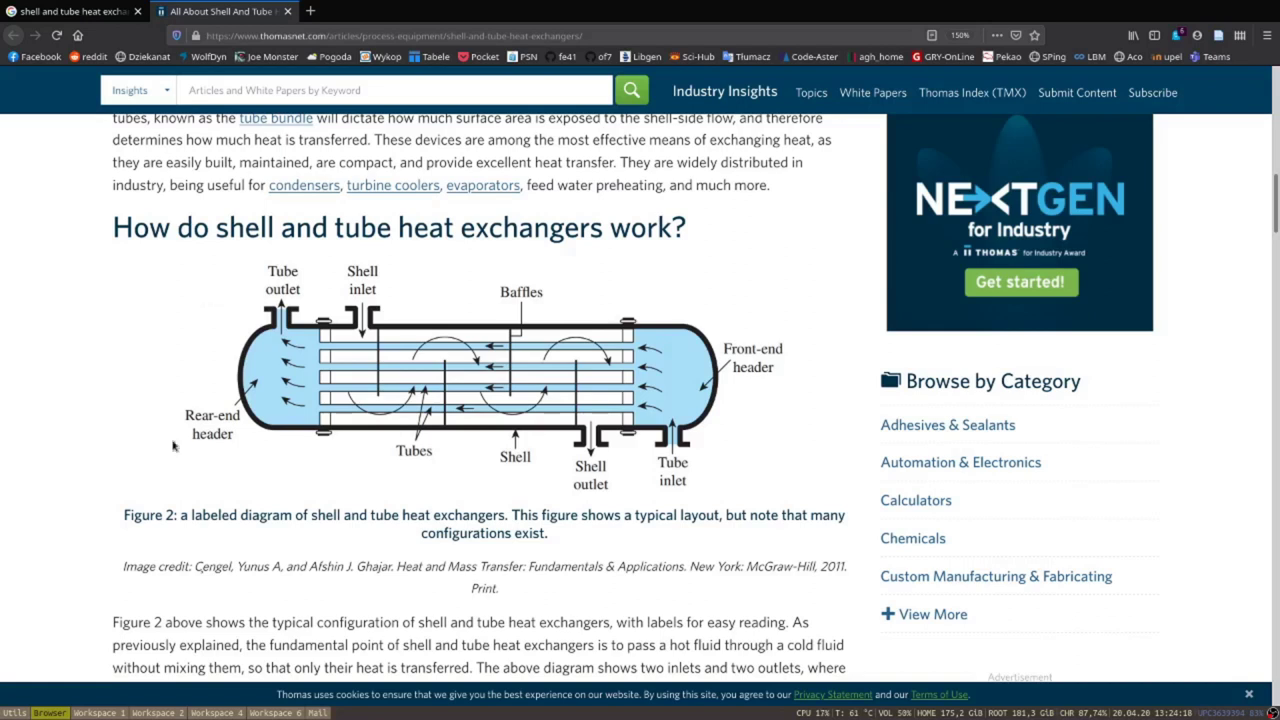
Leave the shell-and-tube heat exchanger article and switch to Workspace 1 with the empty terminal.
click(98, 713)
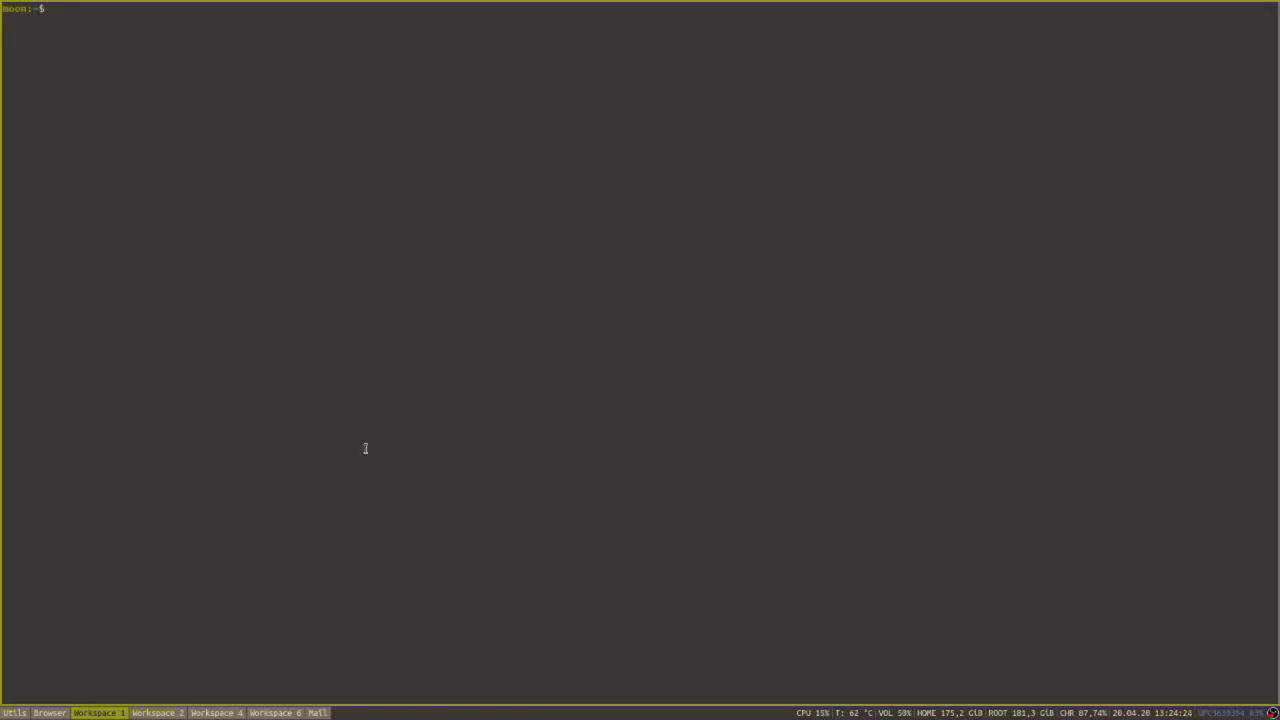
Launch FreeCAD 0.18.4 from the terminal with 'freecad' and bring its Start page forward.
text(freecad)
key(Return)
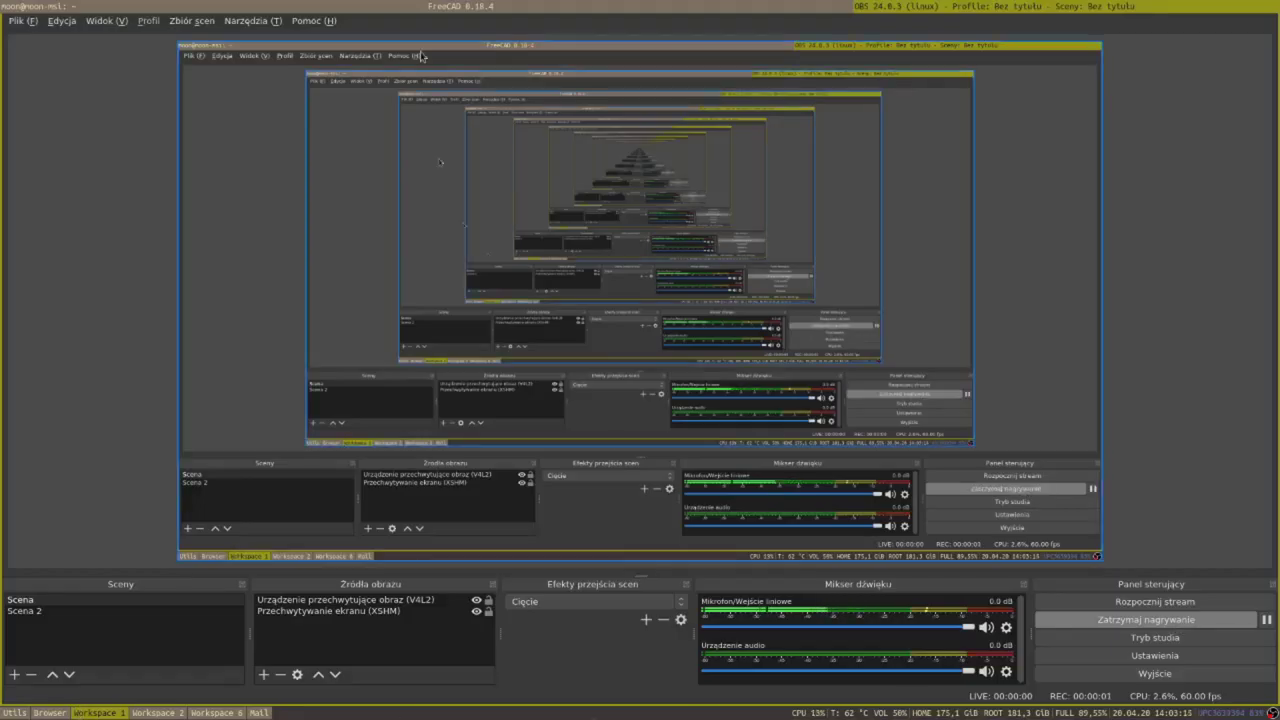
click(487, 5)
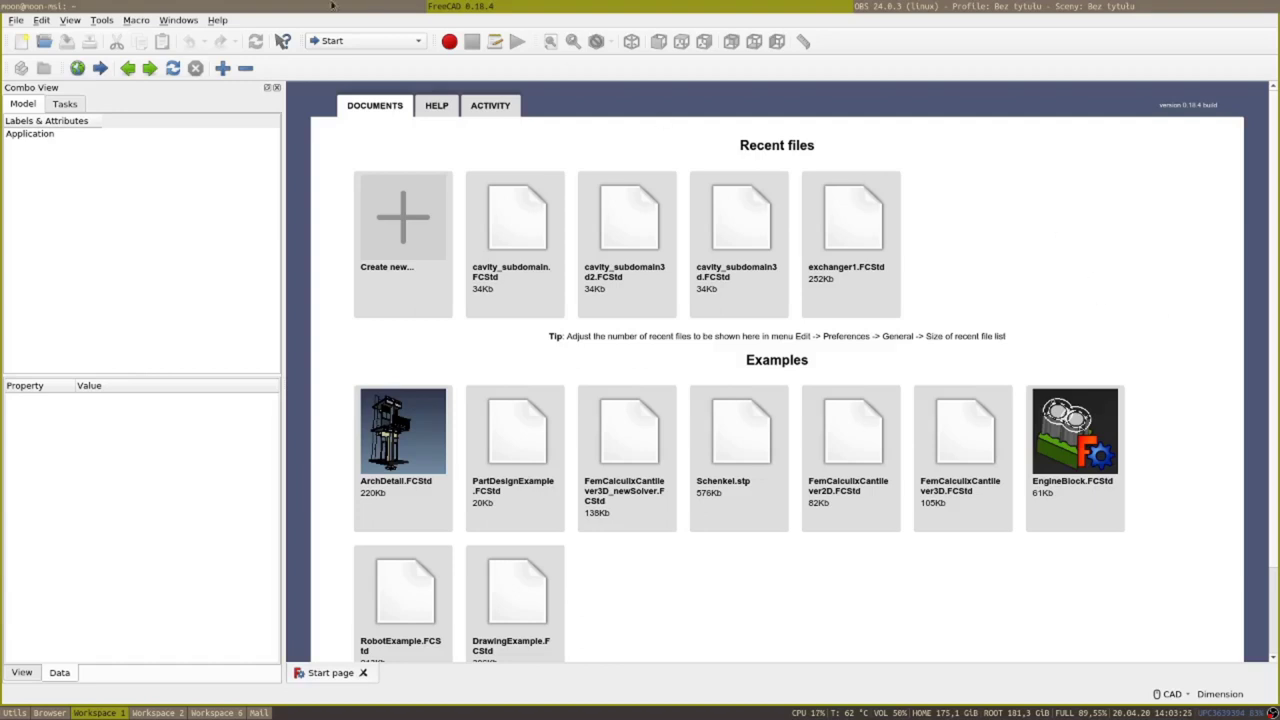
click(134, 21)
mouse_move(102, 22)
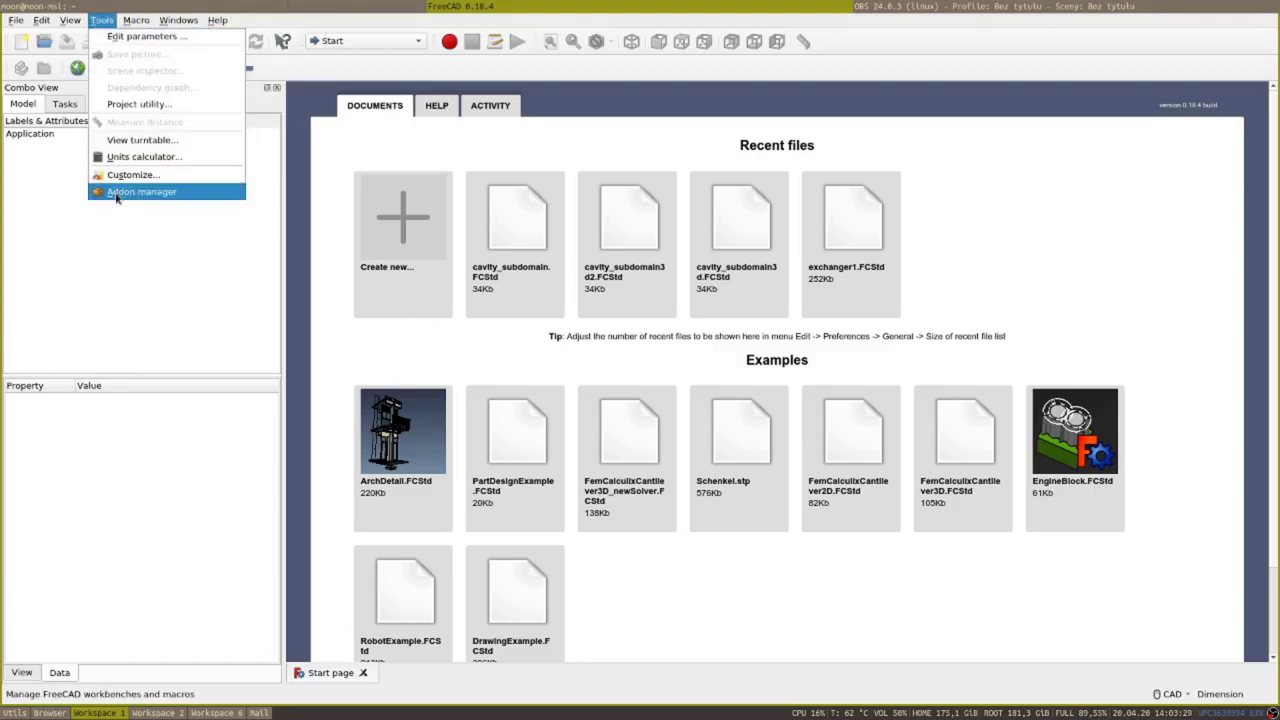
click(118, 192)
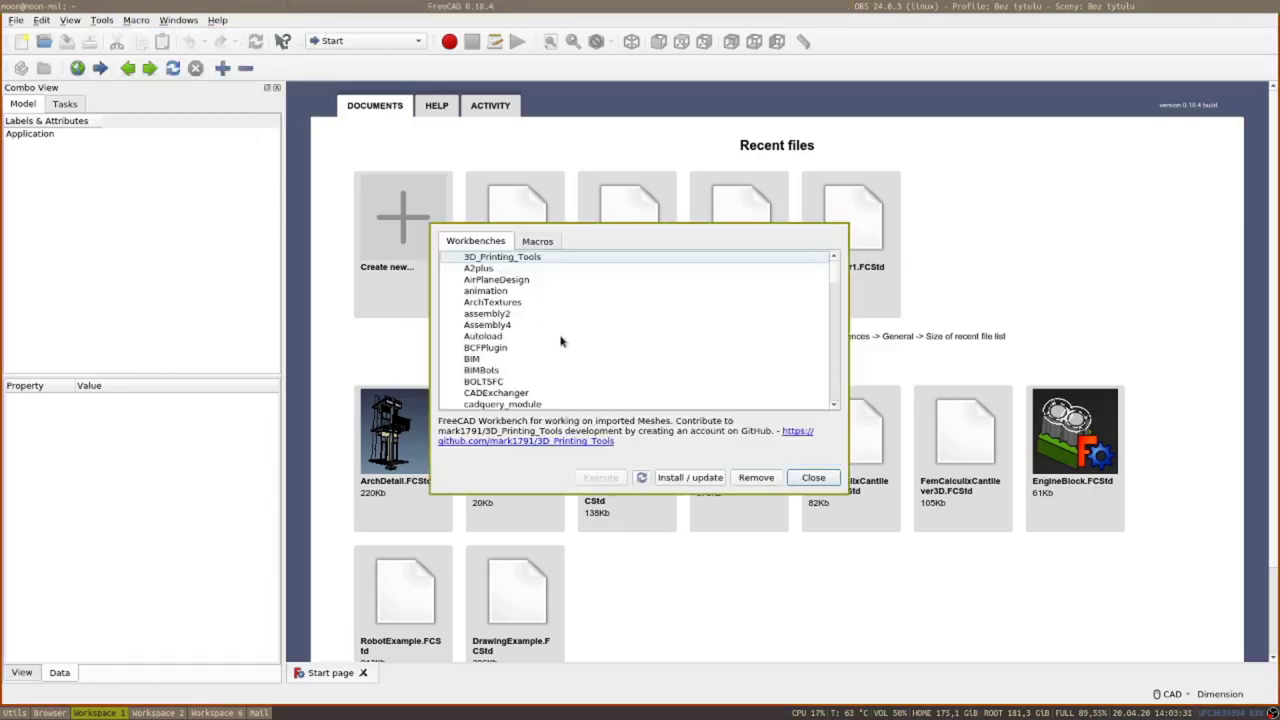
scroll(566, 330, down, 4)
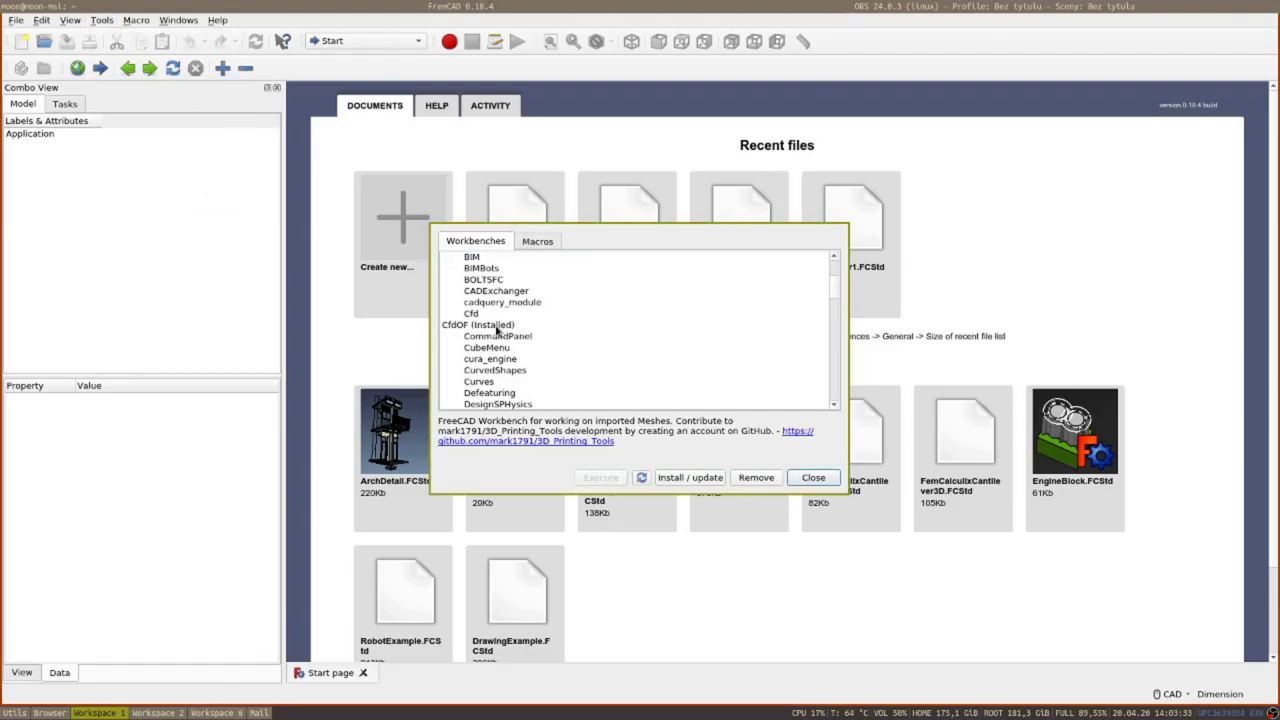
scroll(497, 330, down, 15)
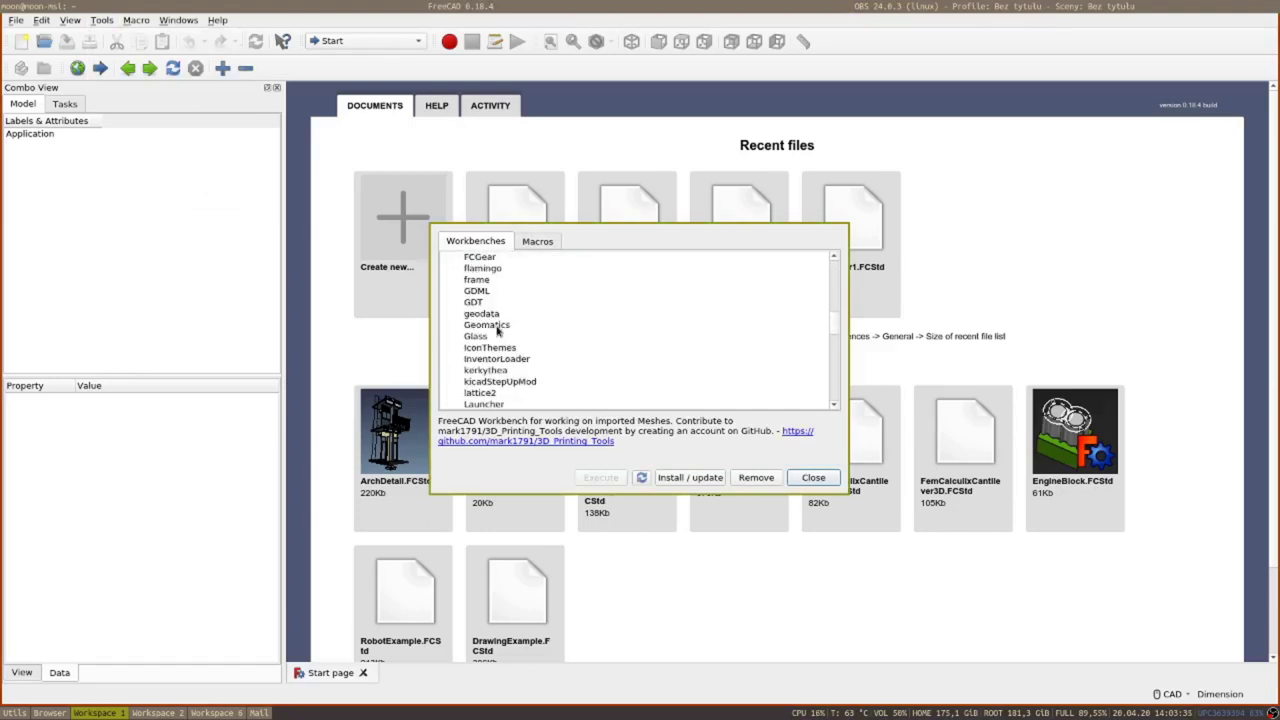
click(814, 477)
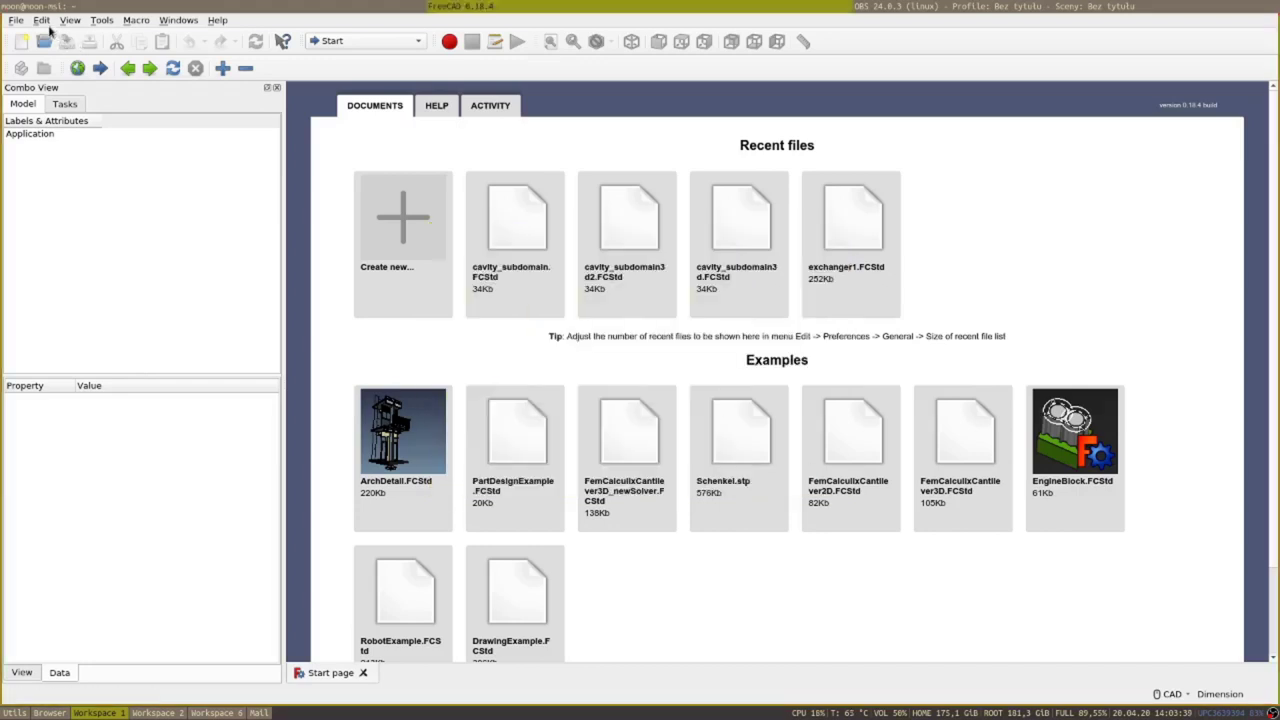
click(41, 19)
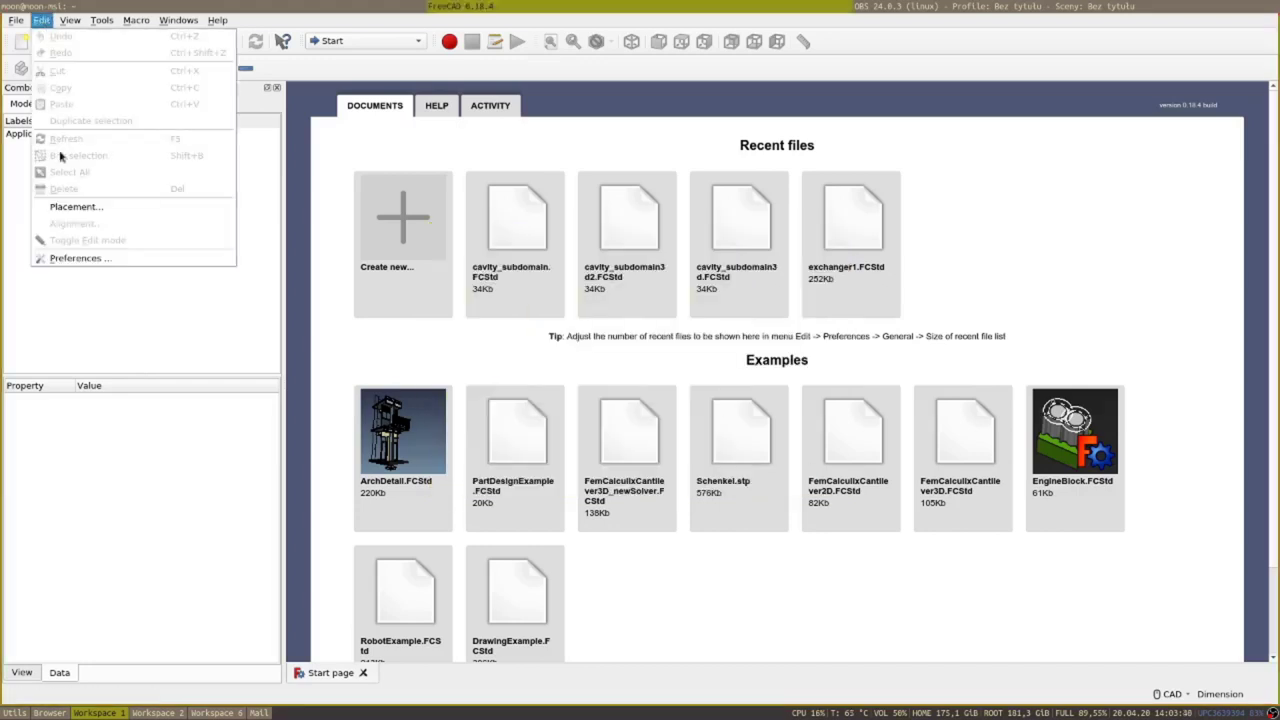
click(79, 259)
click(442, 315)
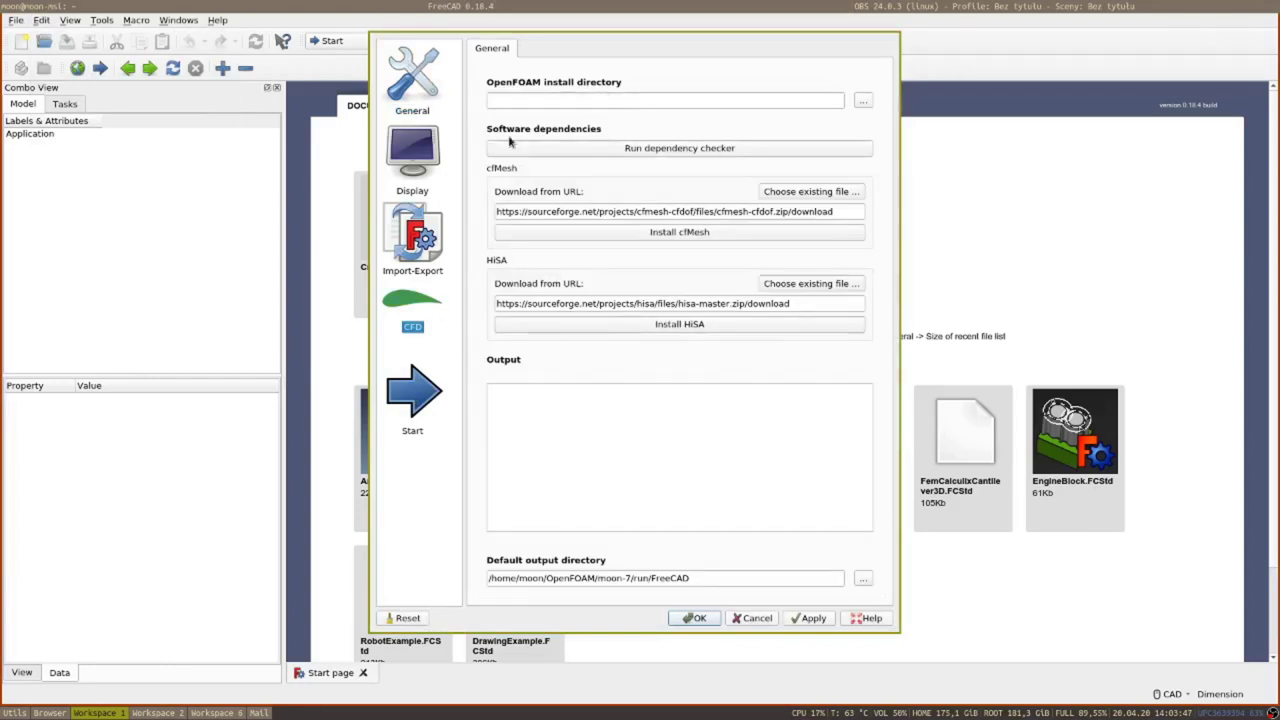
click(583, 100)
text(/opt/open)
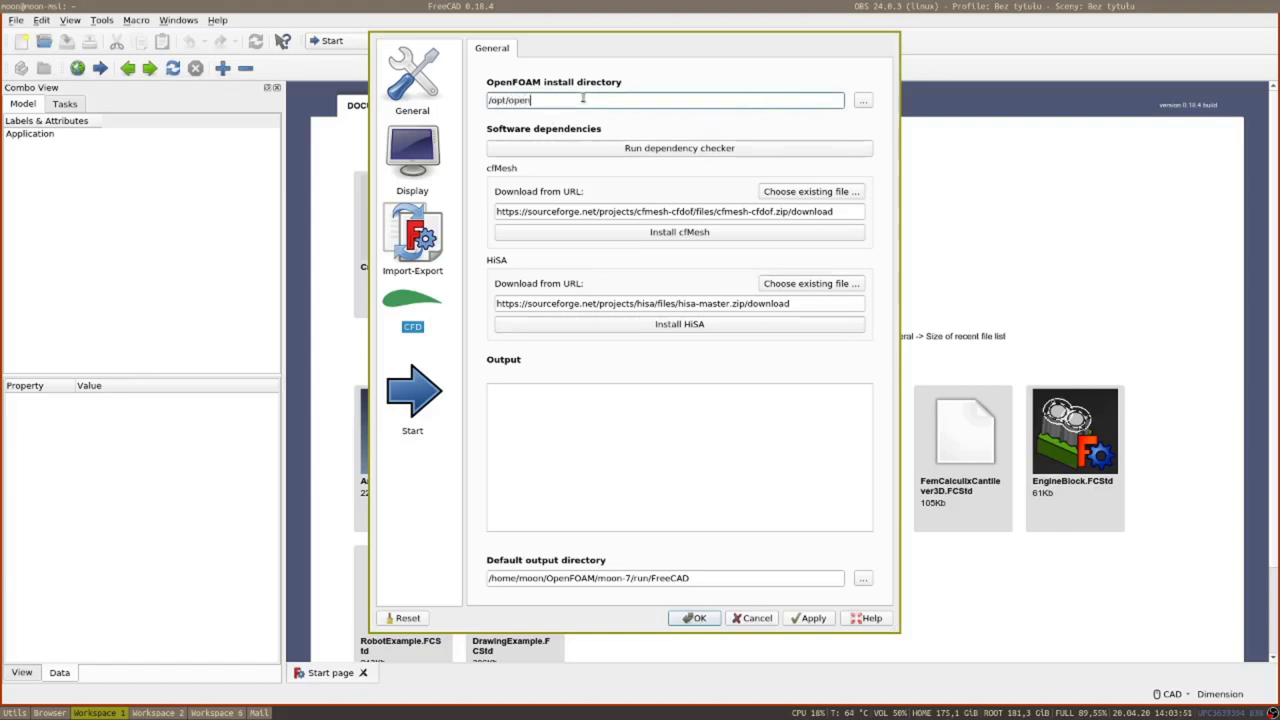
text(foam7/)
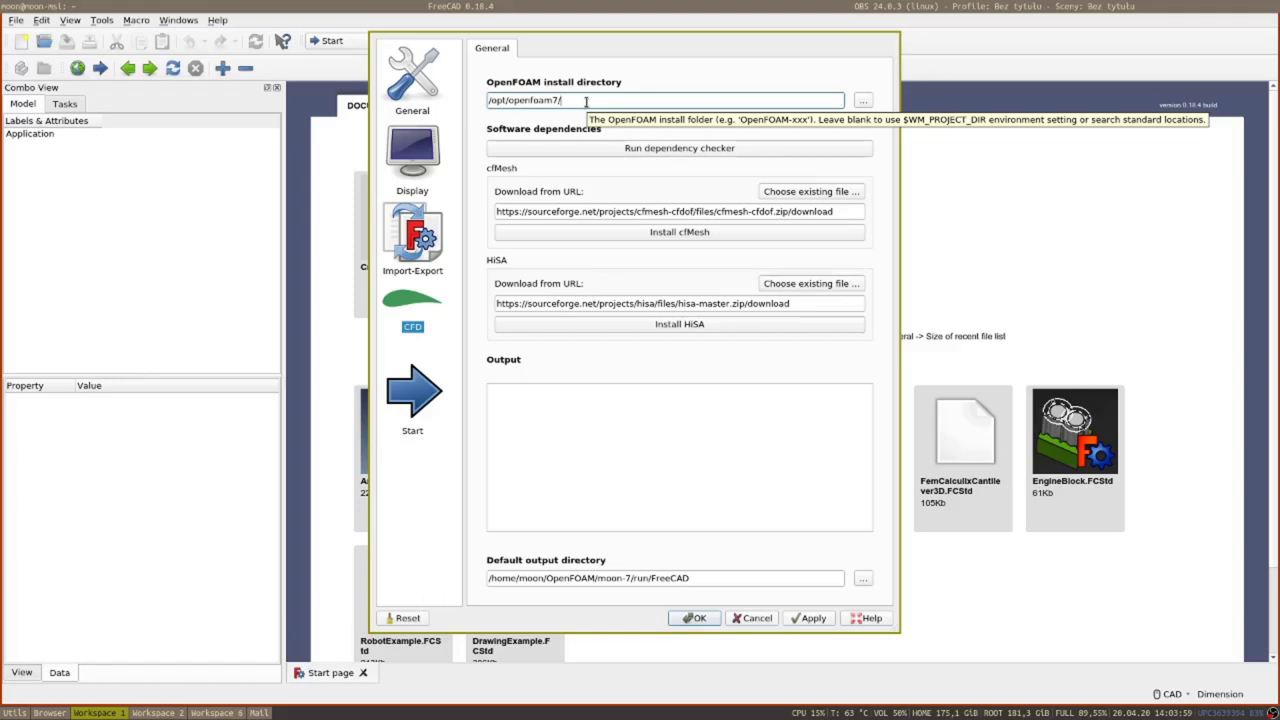
click(755, 618)
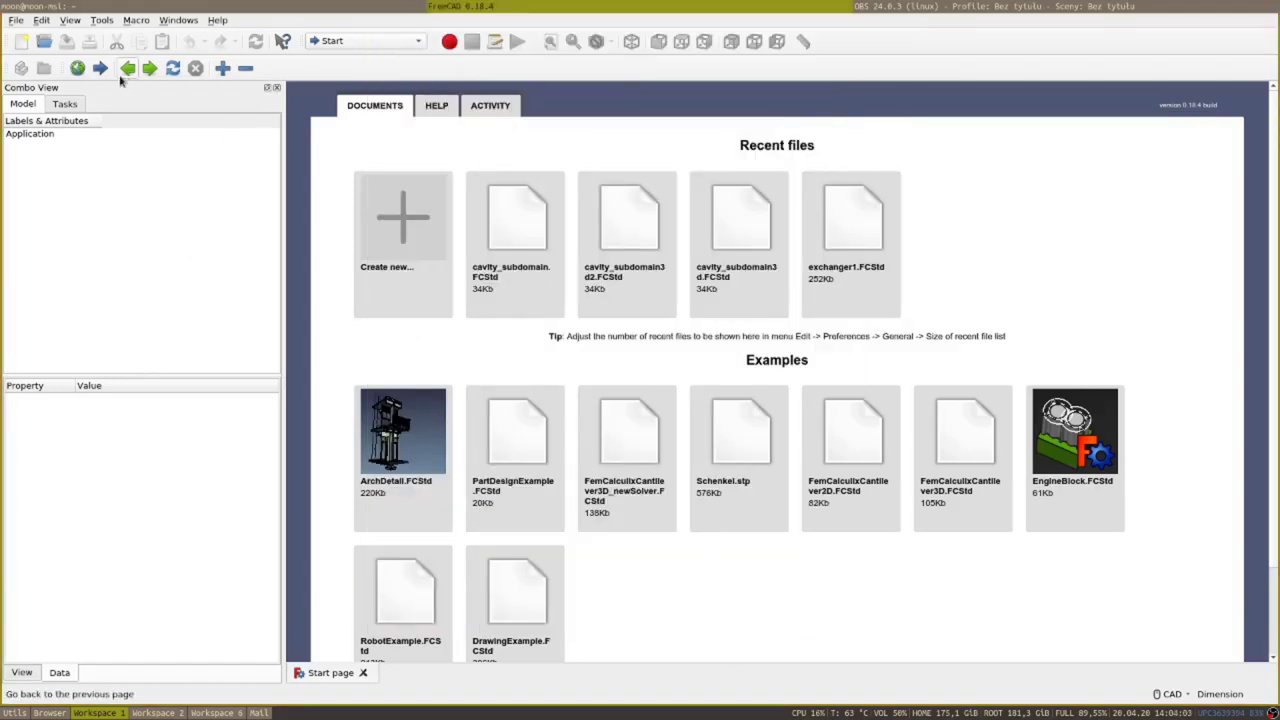
Create a new document in Part Design with a body, and start a new sketch in it.
click(29, 47)
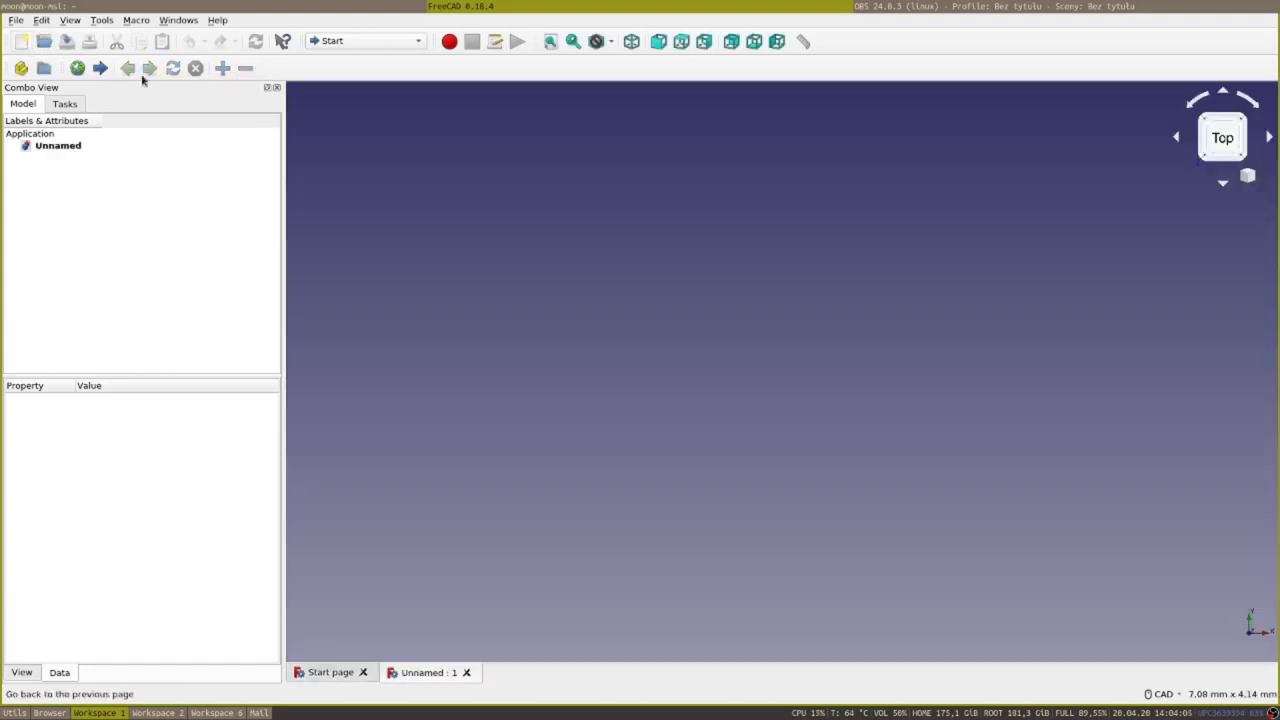
click(371, 43)
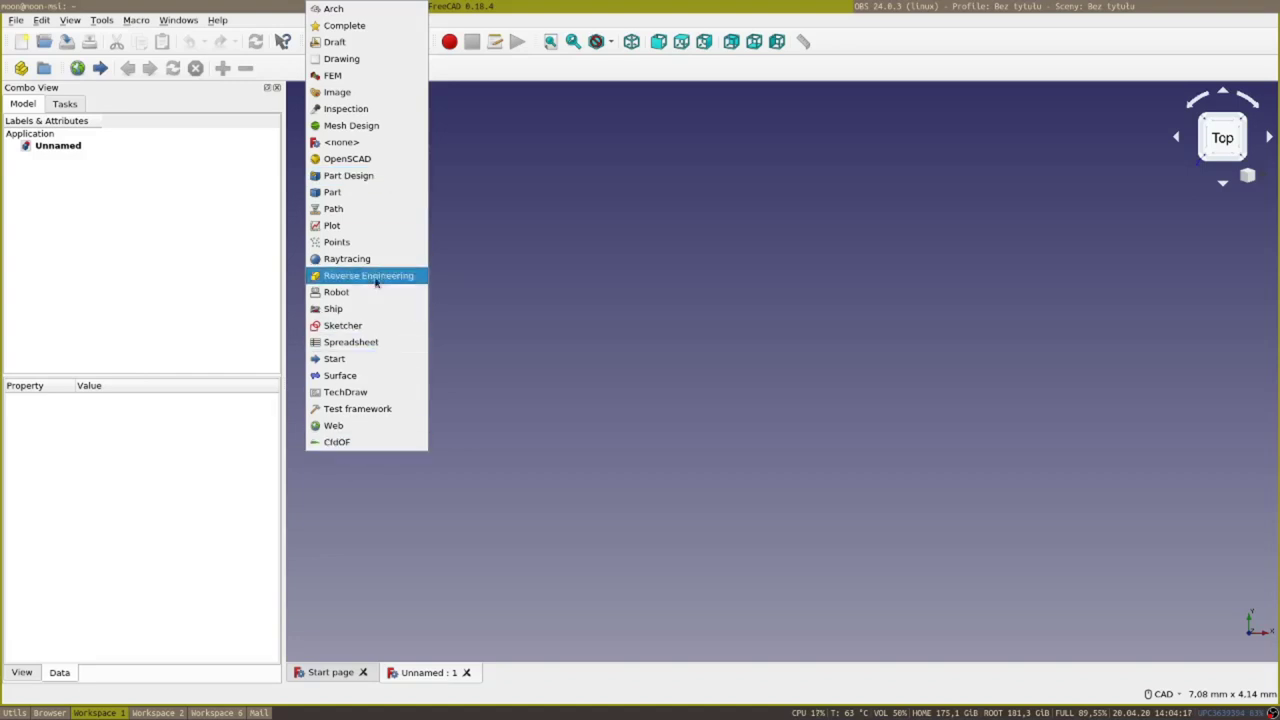
click(383, 178)
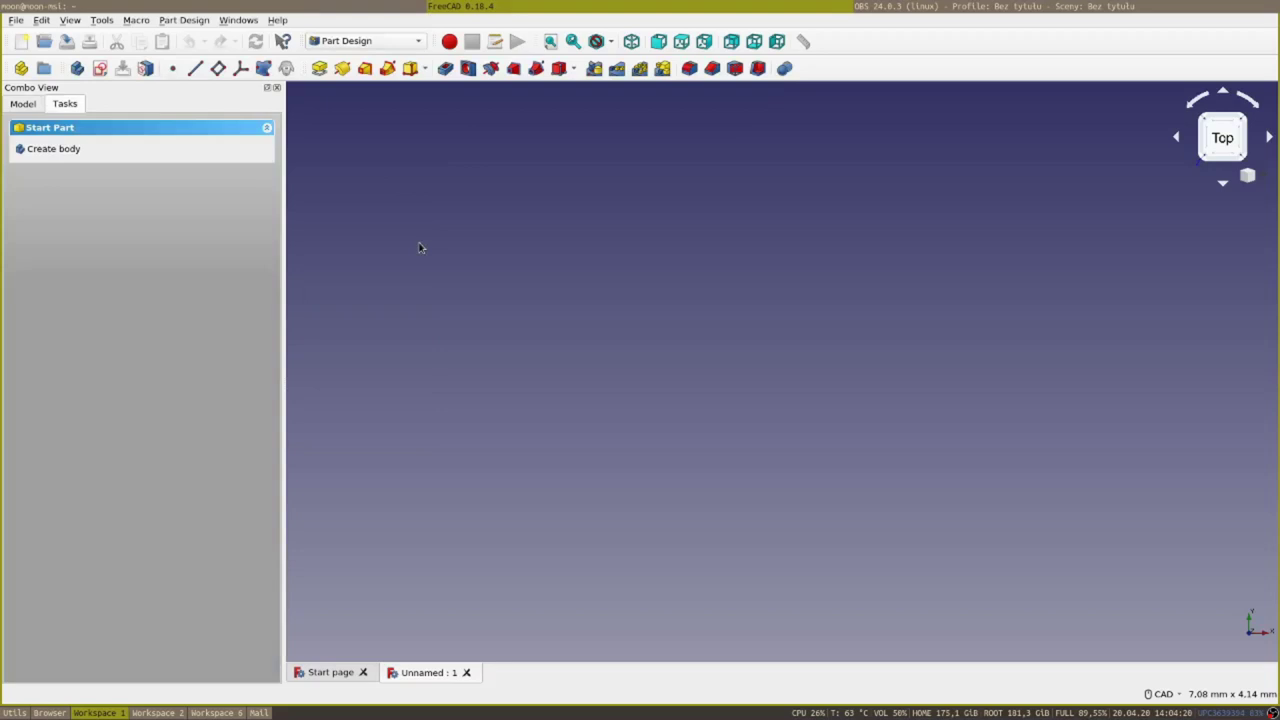
click(78, 150)
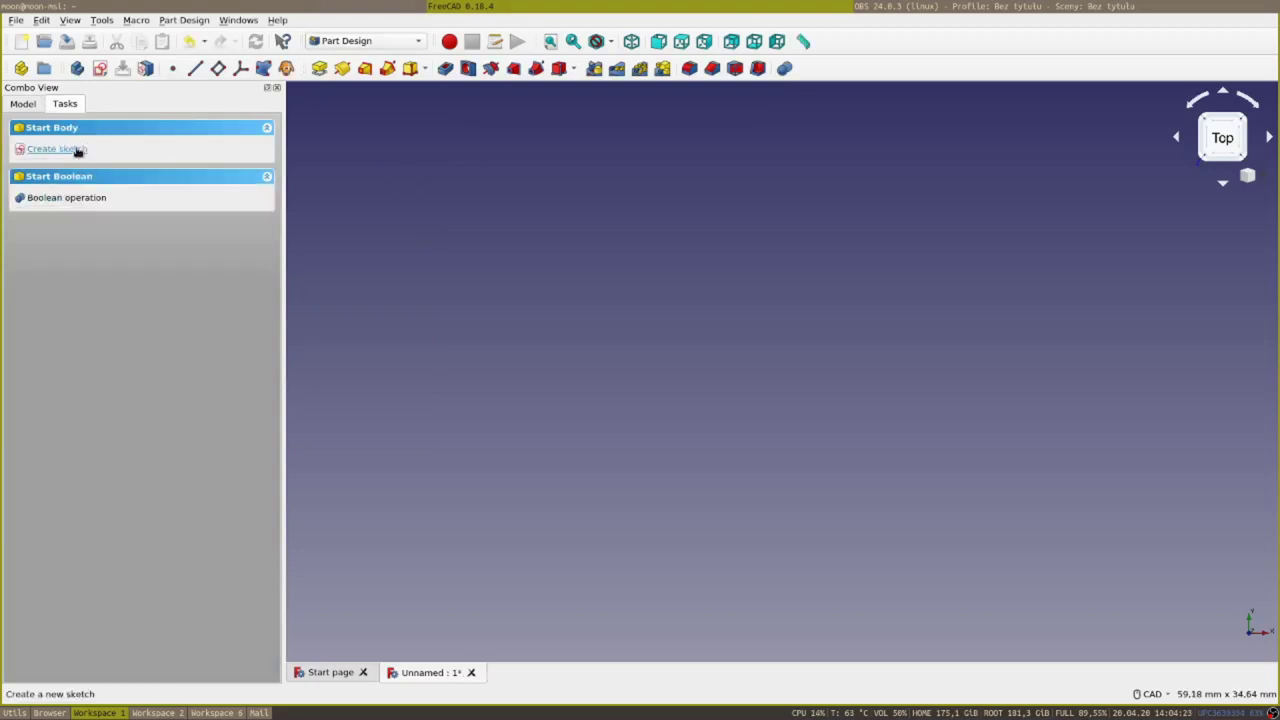
click(78, 150)
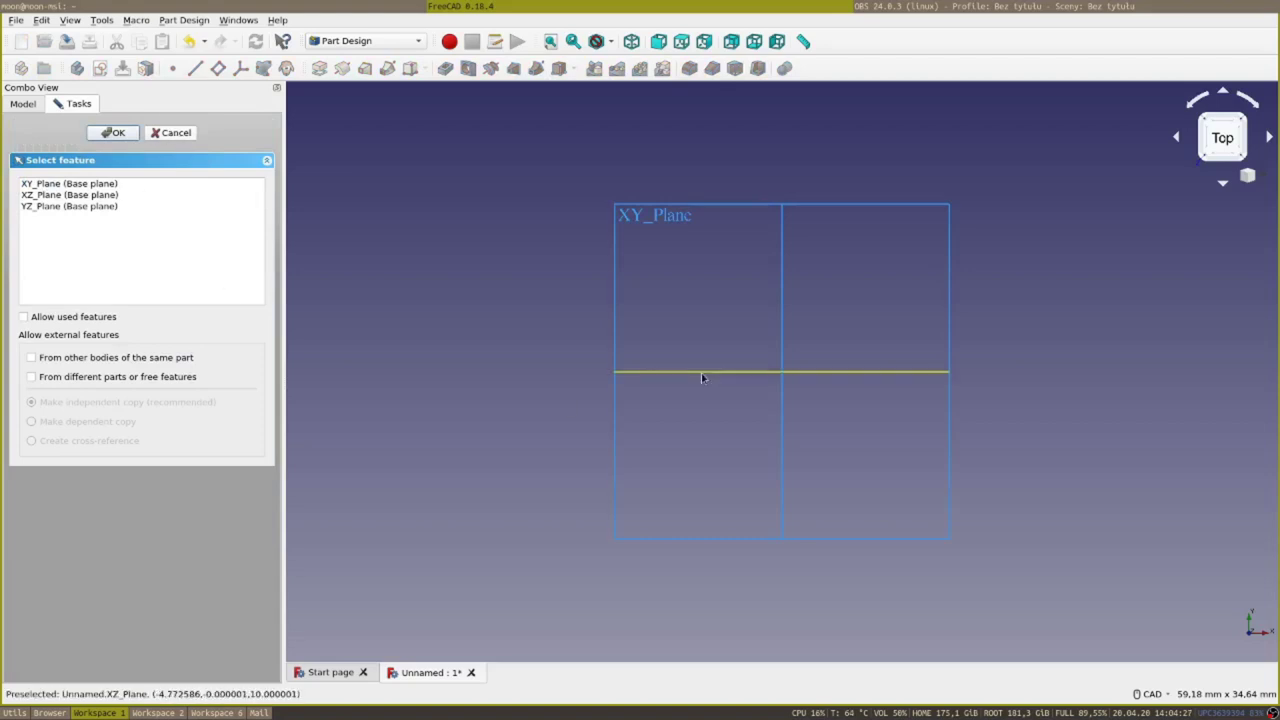
On the XY plane, draw an arc centred at the origin from the vertical to the horizontal axis.
click(98, 185)
click(127, 132)
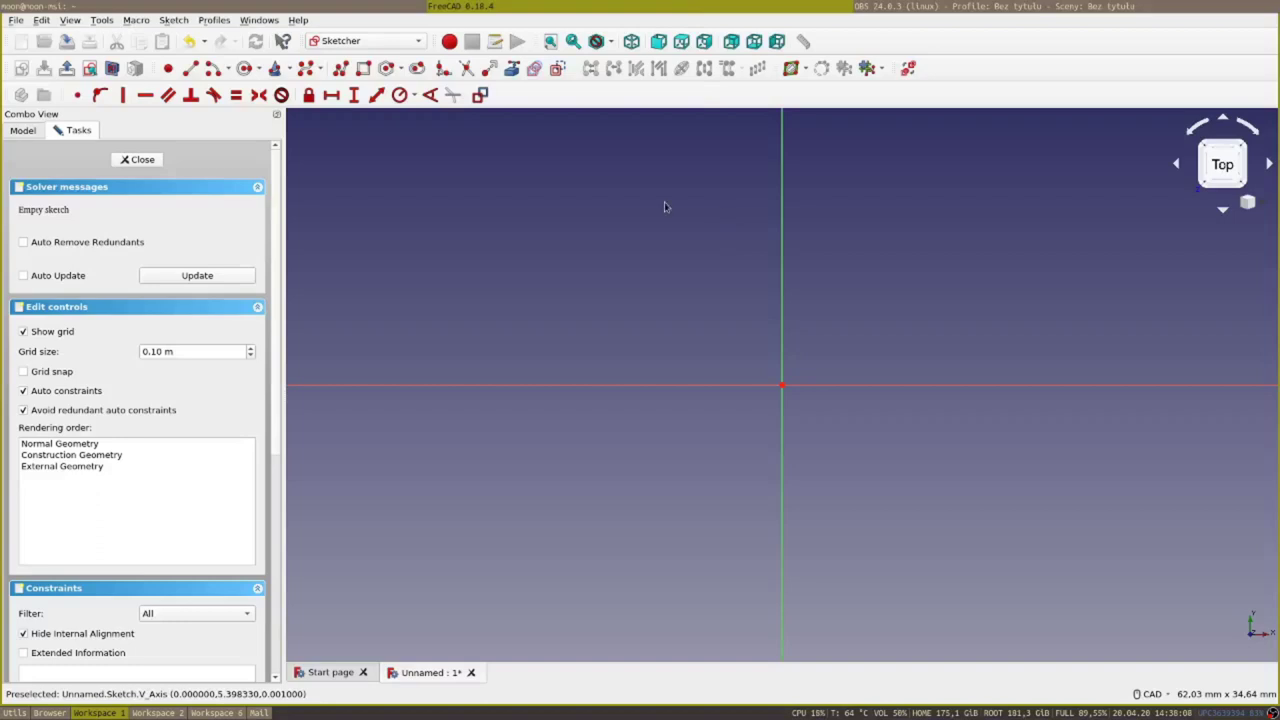
click(213, 67)
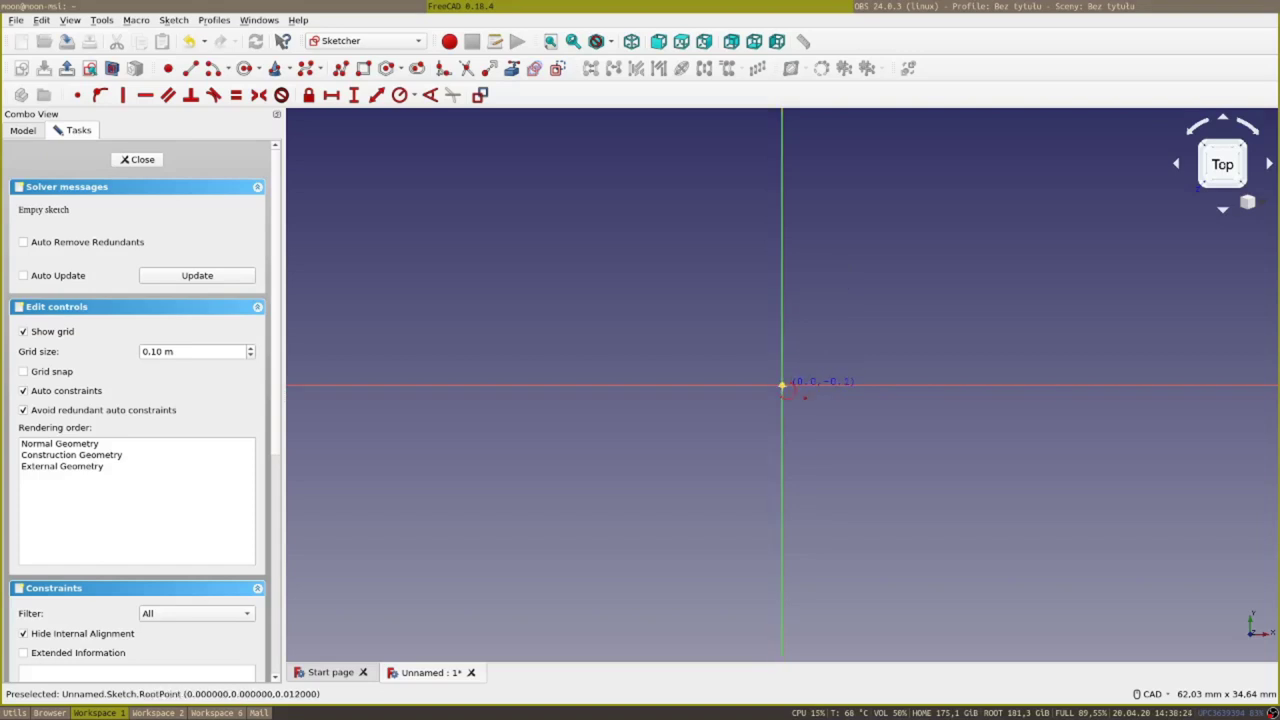
click(783, 383)
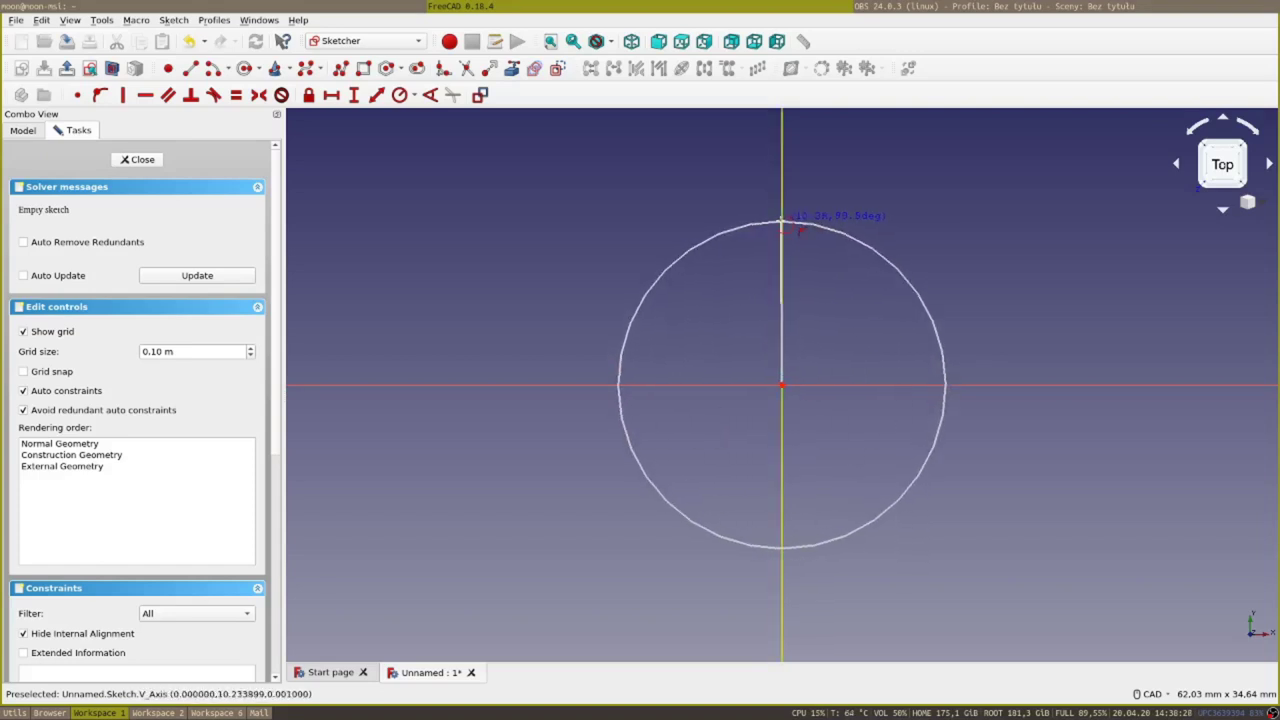
click(782, 219)
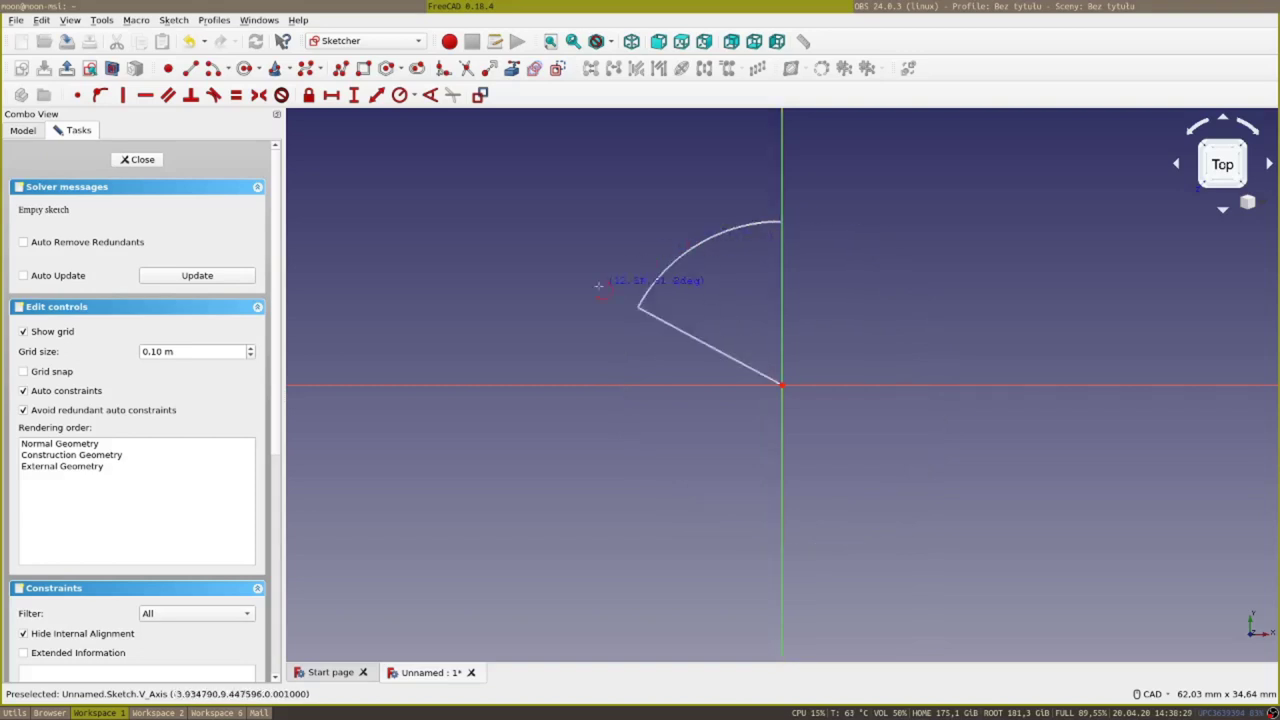
click(556, 380)
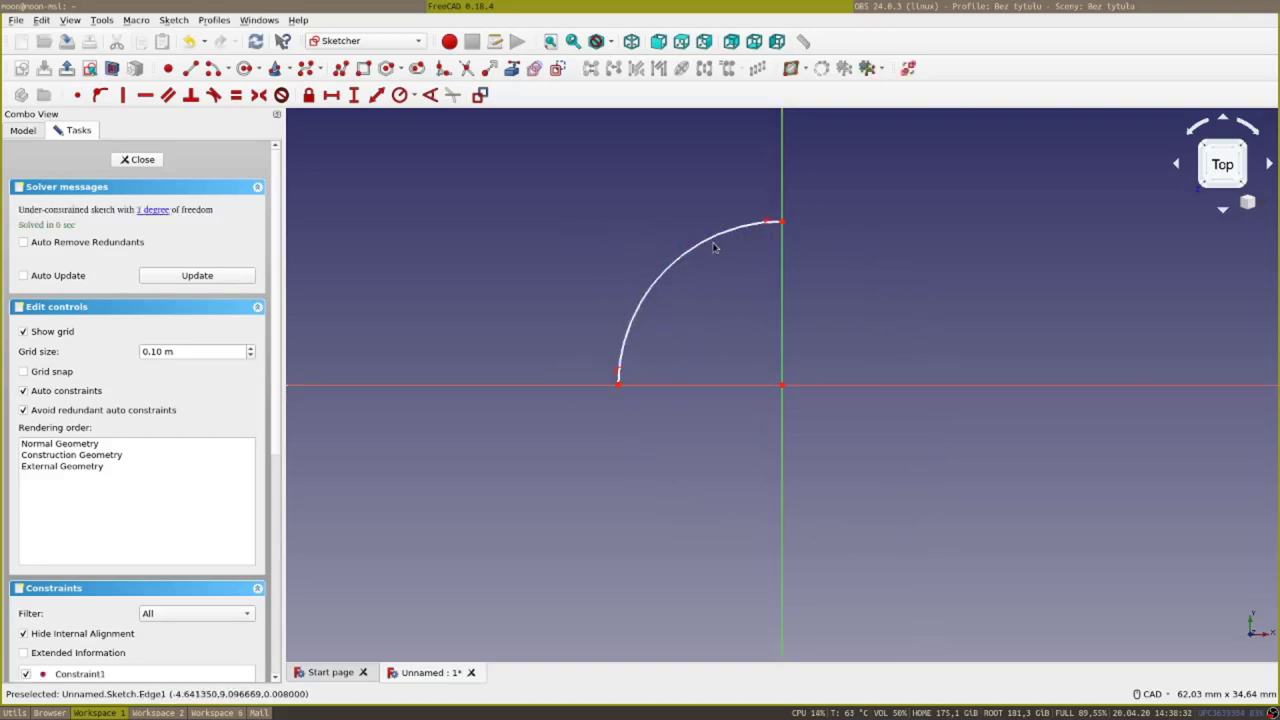
mouse_move(702, 248)
mouse_down()
mouse_move(671, 229)
mouse_move(698, 253)
mouse_up()
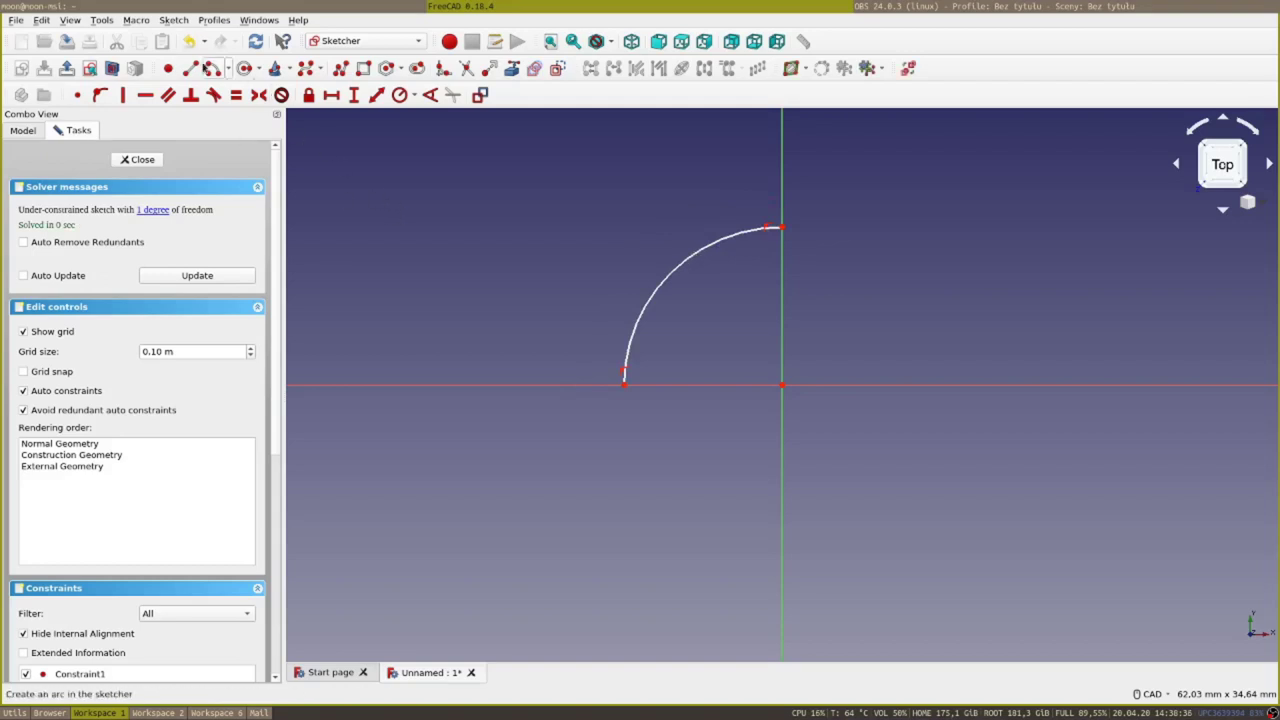
Close the quarter-circle with two lines from the arc endpoints to the origin.
click(367, 107)
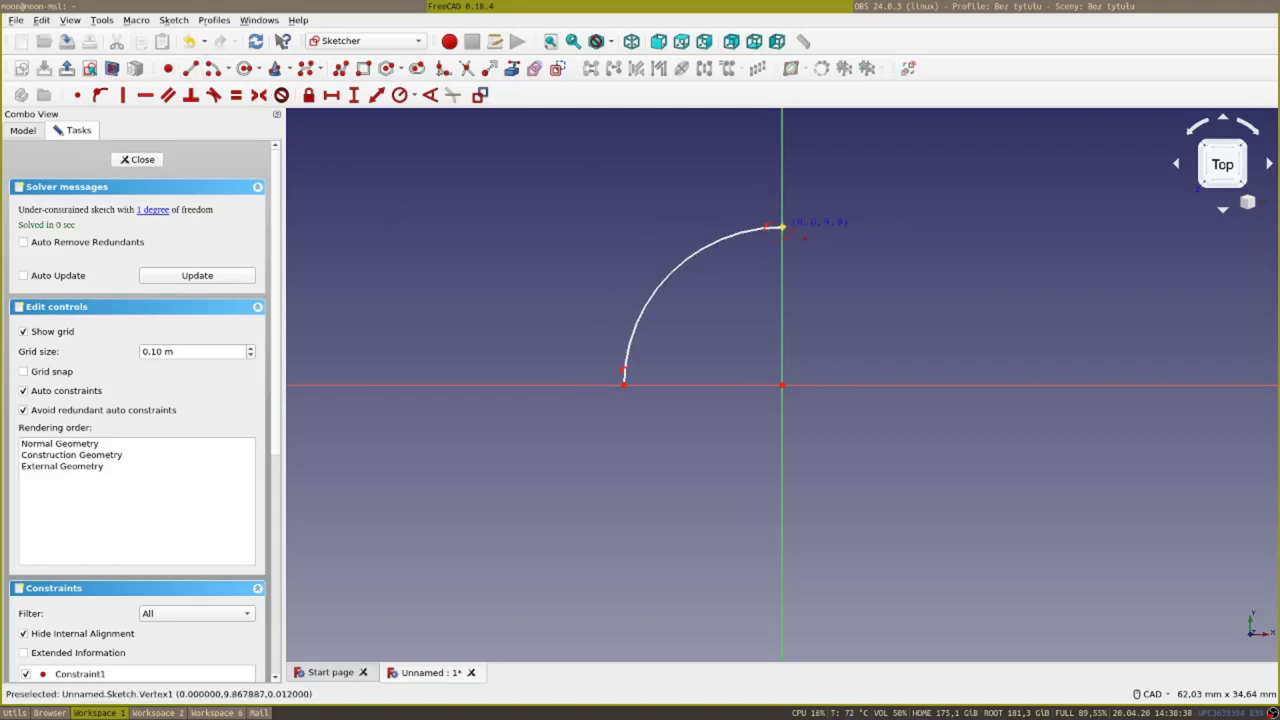
click(781, 228)
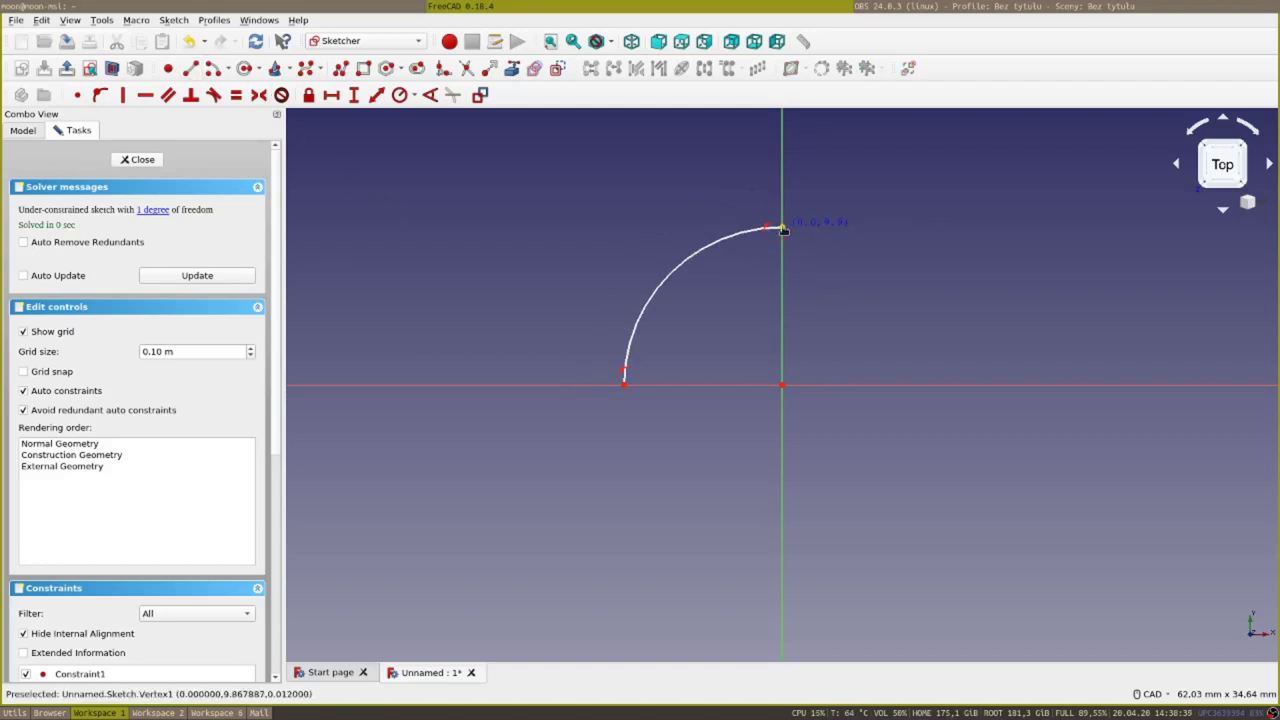
click(782, 385)
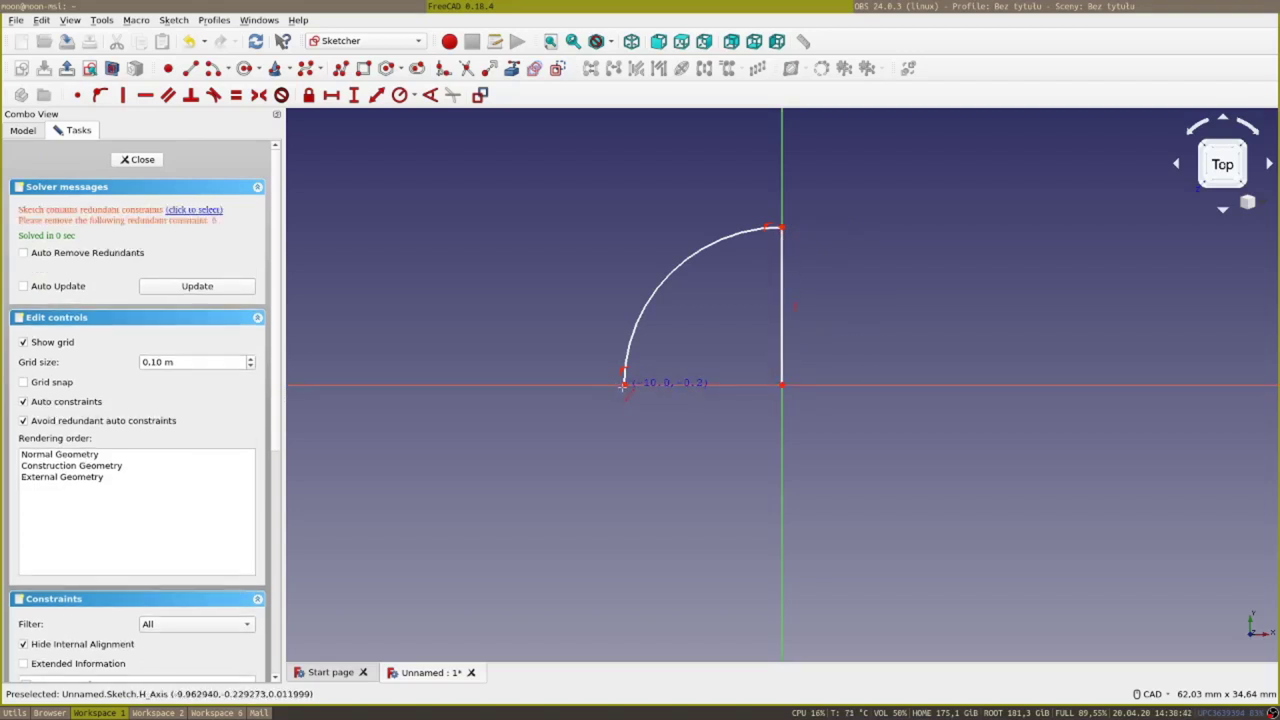
click(624, 383)
click(782, 385)
right_click(782, 385)
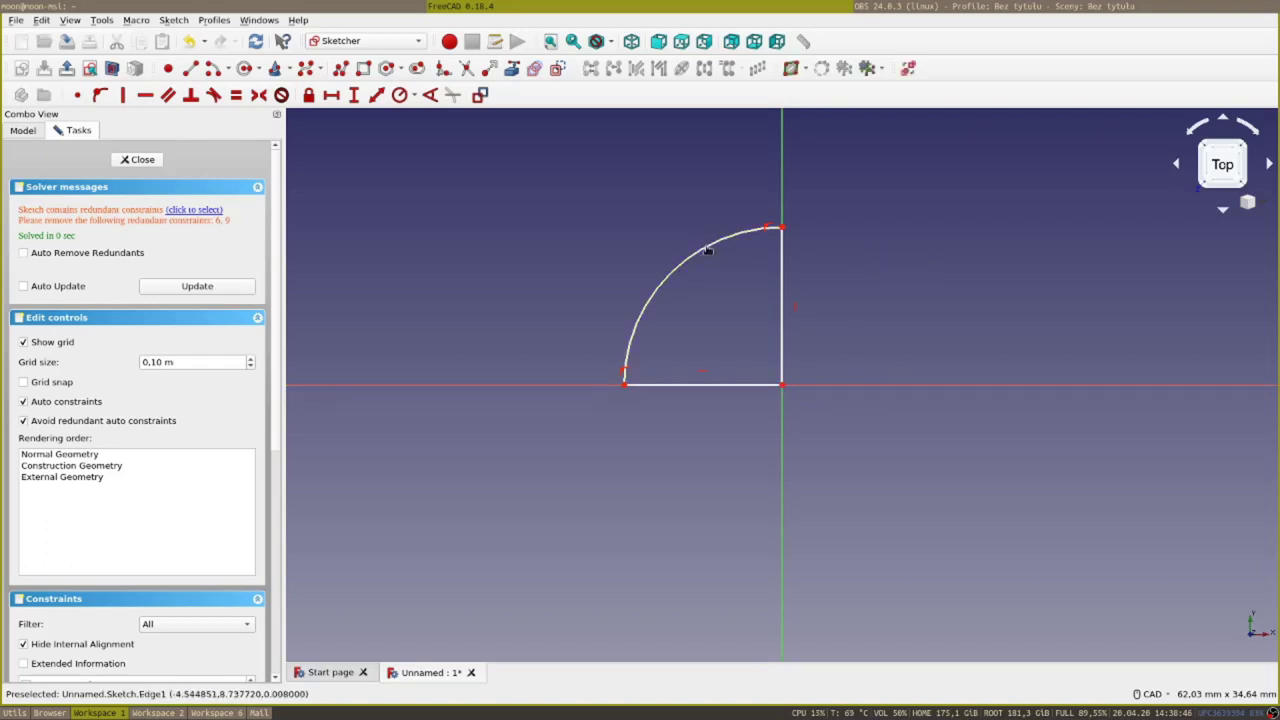
drag(694, 262, 674, 246)
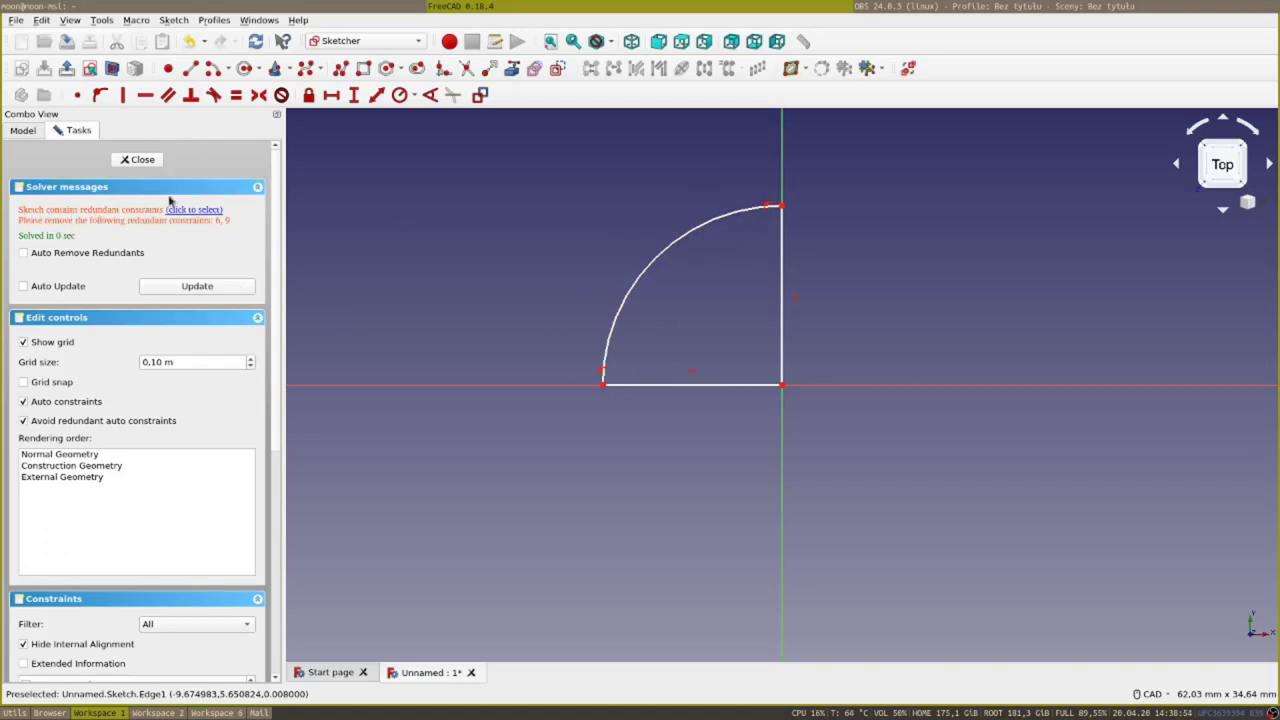
Delete the redundant constraint and check the arc keeps one degree of freedom.
click(213, 211)
key(Delete)
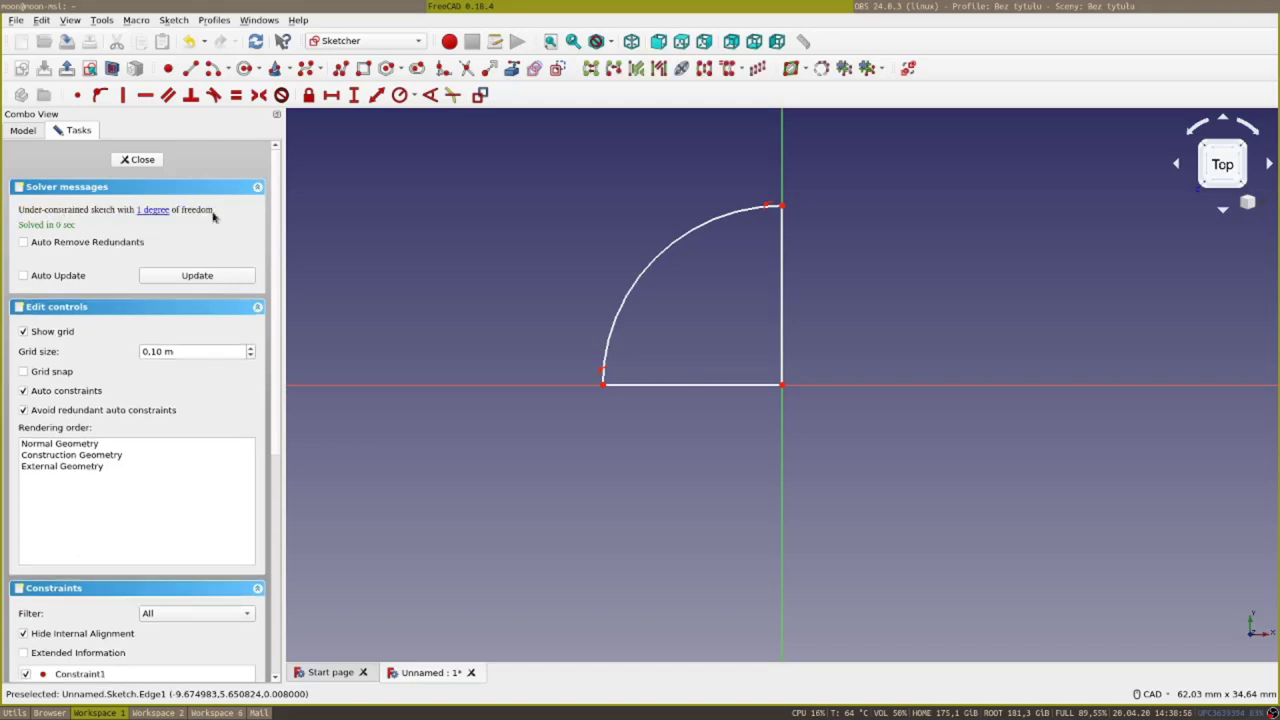
drag(654, 265, 634, 286)
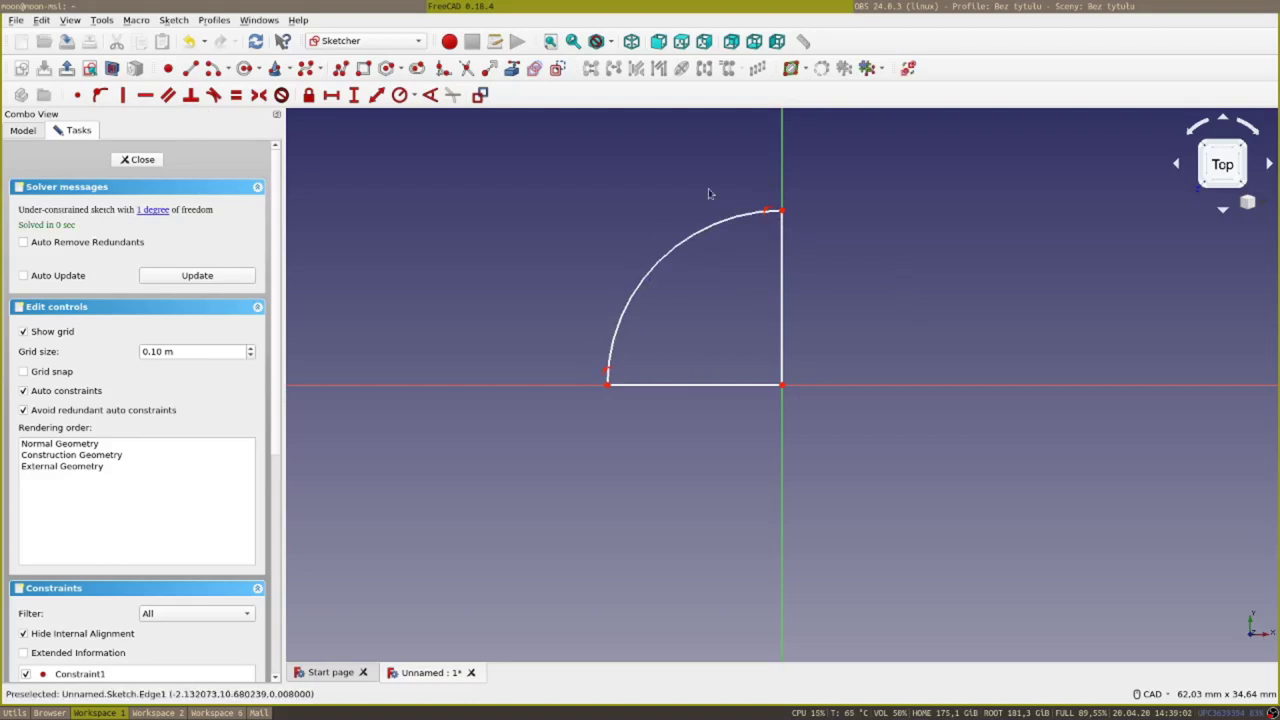
click(402, 96)
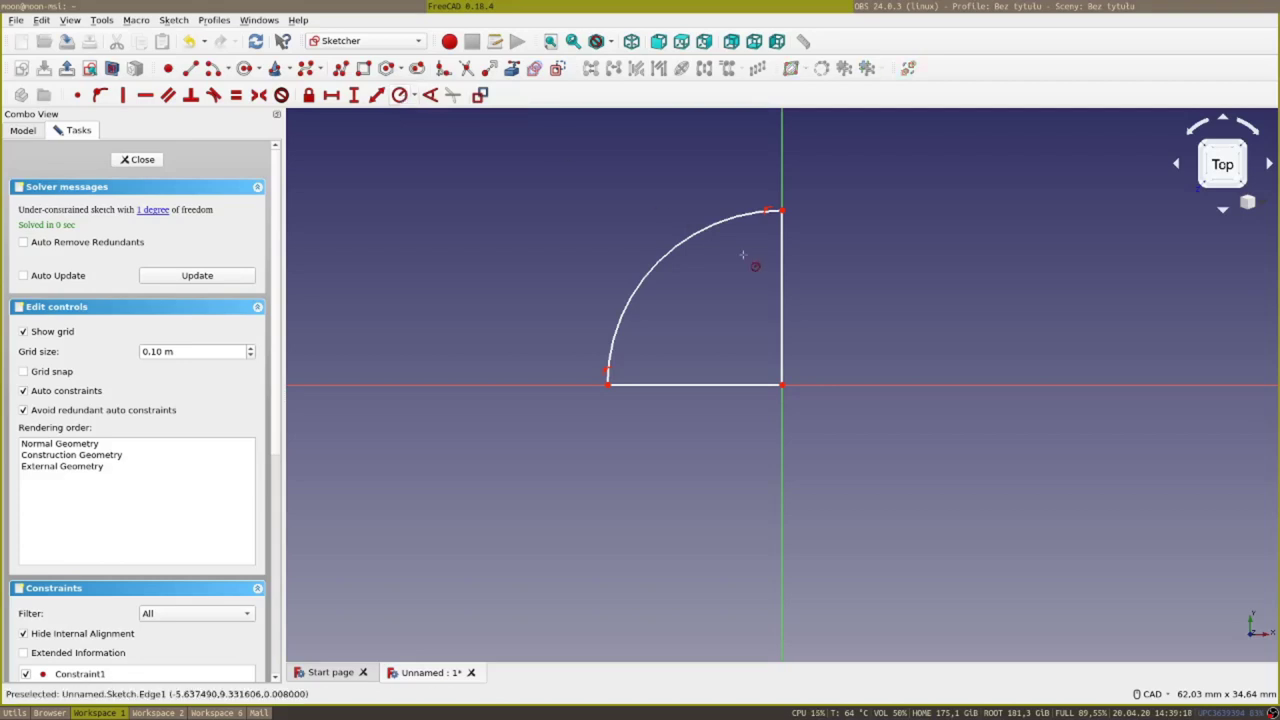
Constrain the quarter-circle arc to a 50 mm radius.
click(728, 228)
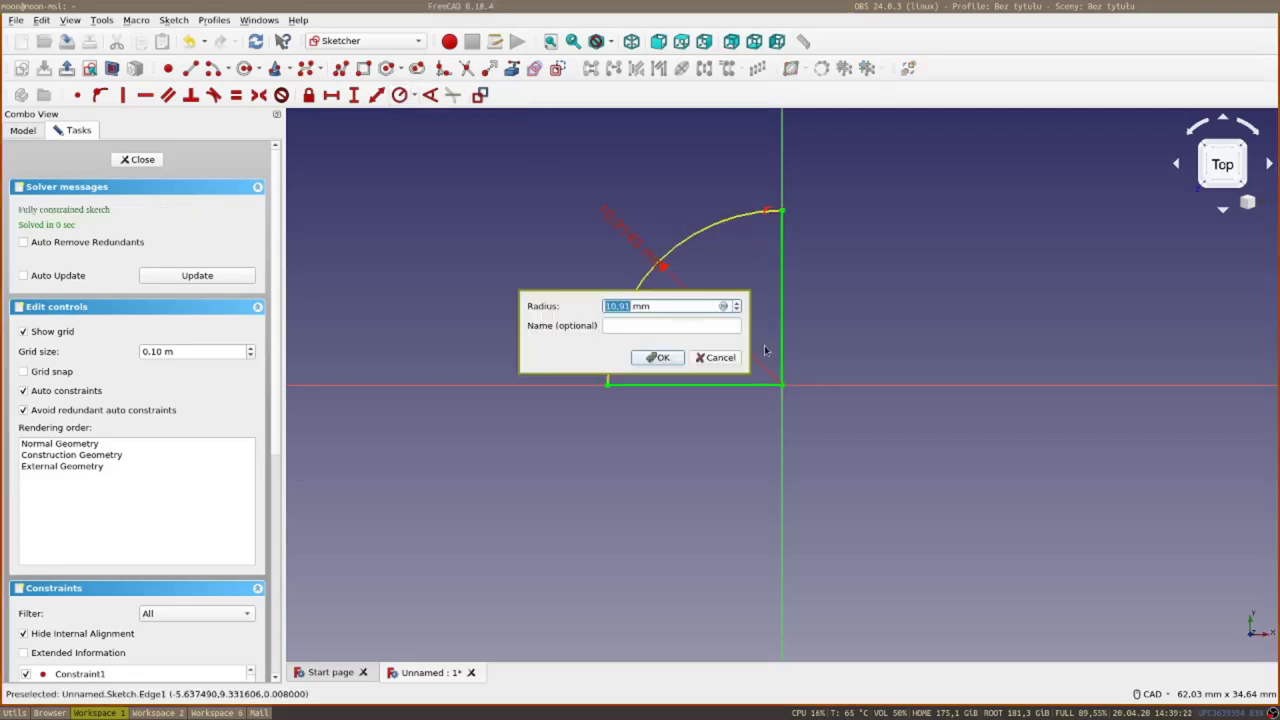
text(50)
click(667, 357)
scroll(903, 329, down, 8)
scroll(949, 280, up, 2)
Return to the Top view and close the fully constrained sketch.
mouse_move(949, 280)
middle_down()
mouse_move(876, 383)
mouse_move(860, 371)
middle_up()
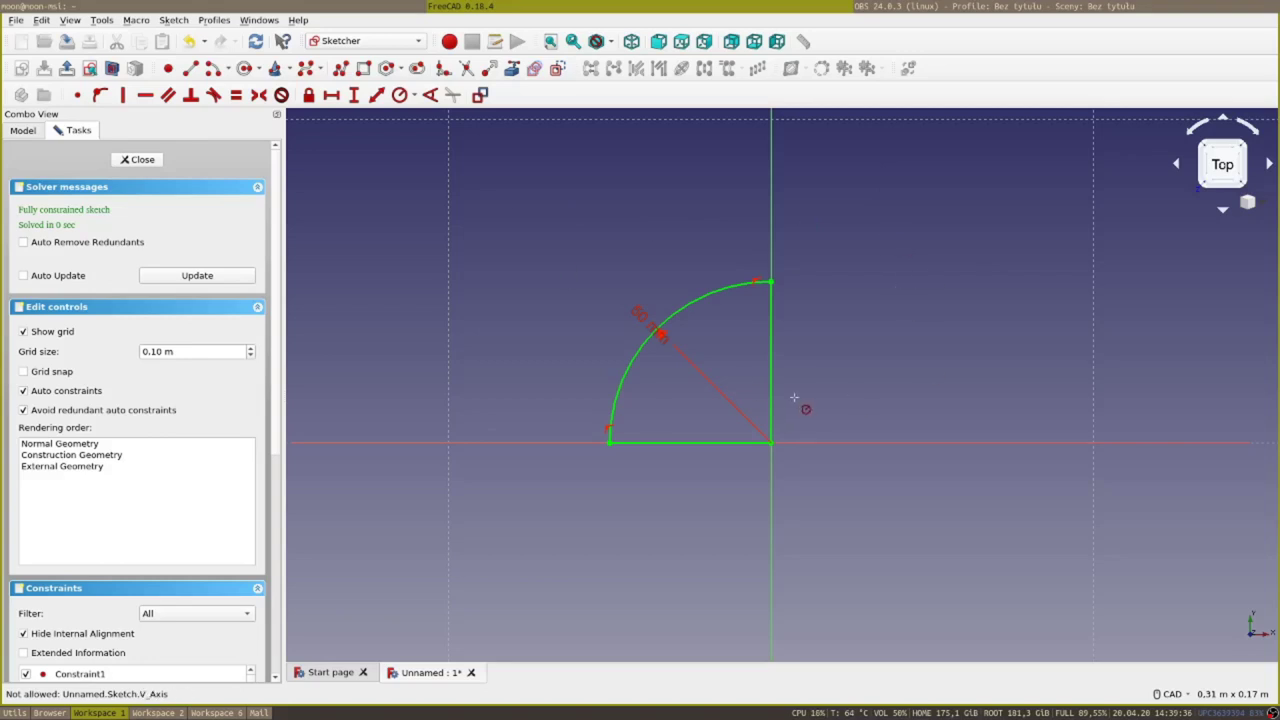
scroll(788, 400, up, 2)
scroll(785, 400, down, 6)
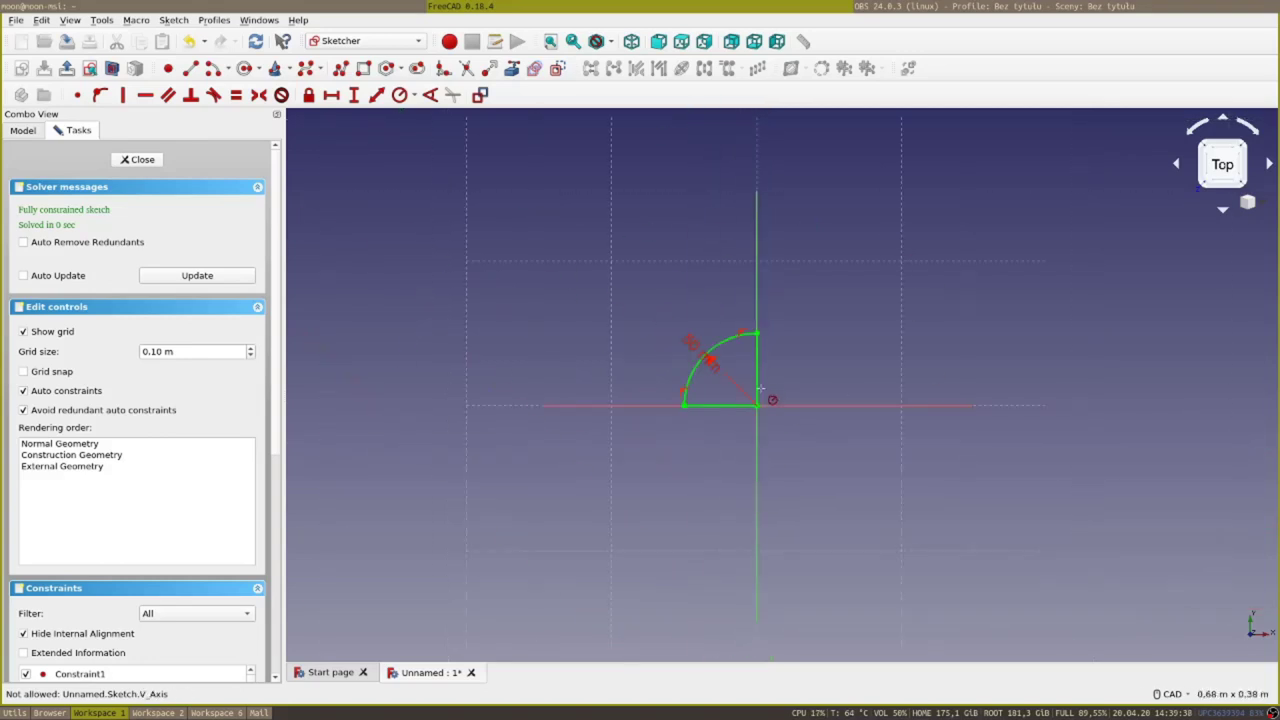
scroll(760, 388, up, 5)
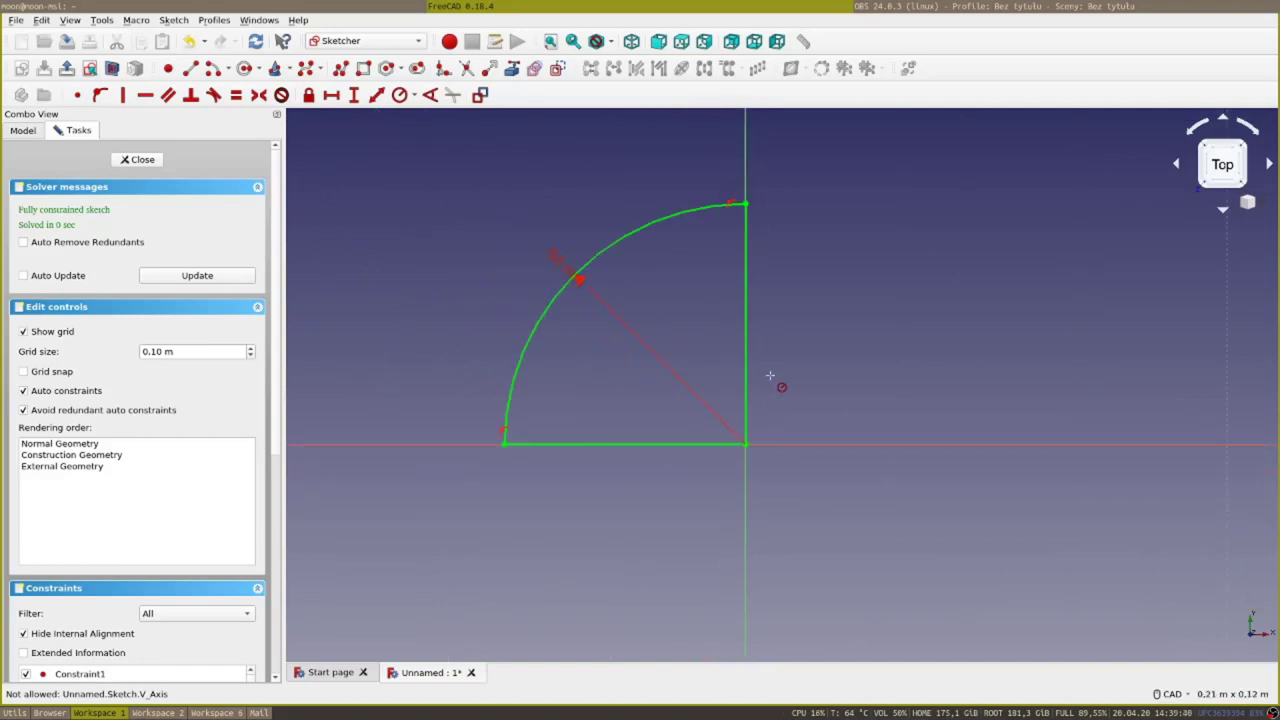
mouse_move(927, 202)
middle_down()
mouse_move(914, 231)
mouse_move(951, 177)
mouse_move(814, 309)
mouse_move(965, 230)
mouse_move(846, 277)
mouse_move(997, 234)
mouse_move(914, 209)
mouse_move(943, 255)
middle_up()
key(2)
click(1233, 167)
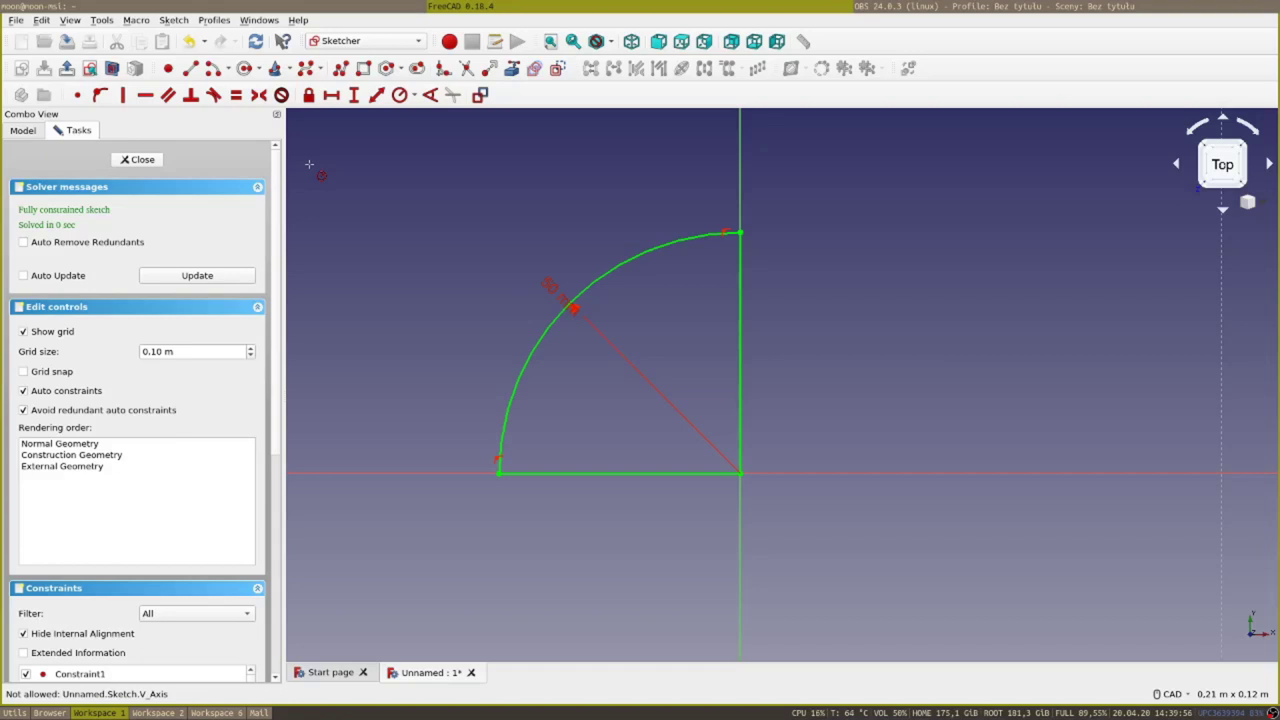
click(153, 165)
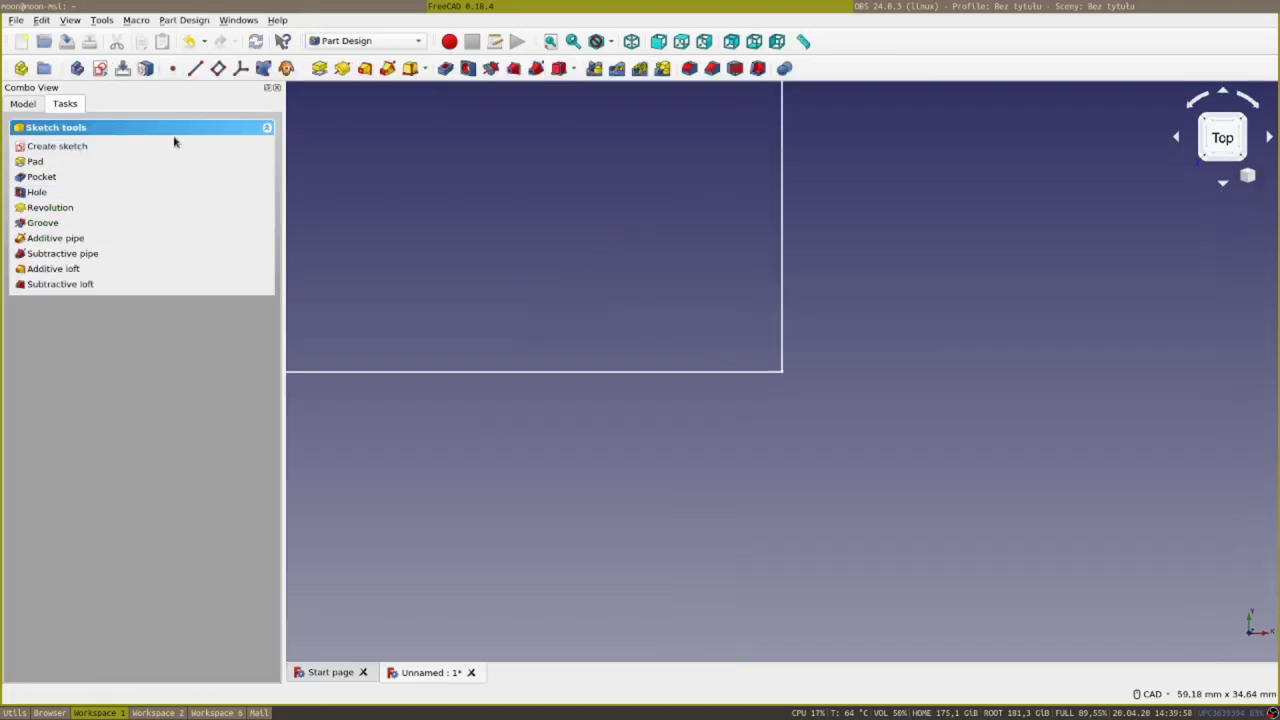
Revolve the sketch 360° about the vertical sketch axis into a solid dome.
click(345, 70)
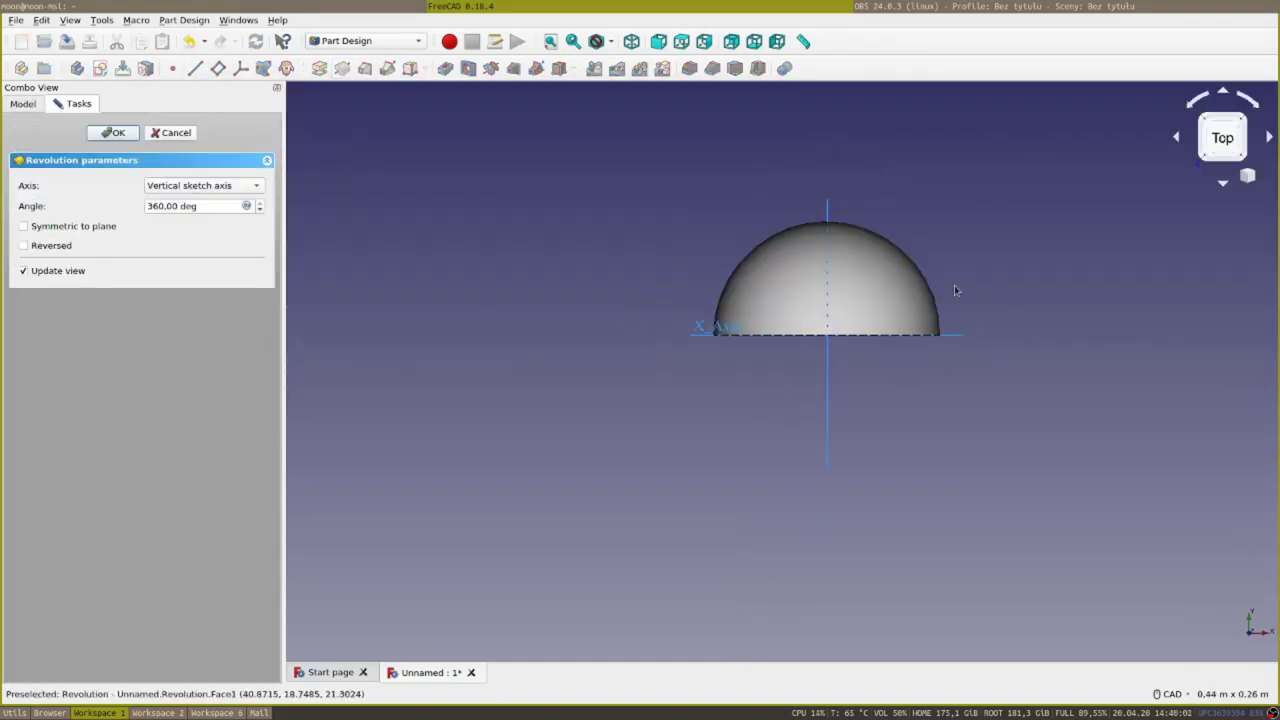
middle_drag(893, 360, 960, 282)
click(178, 190)
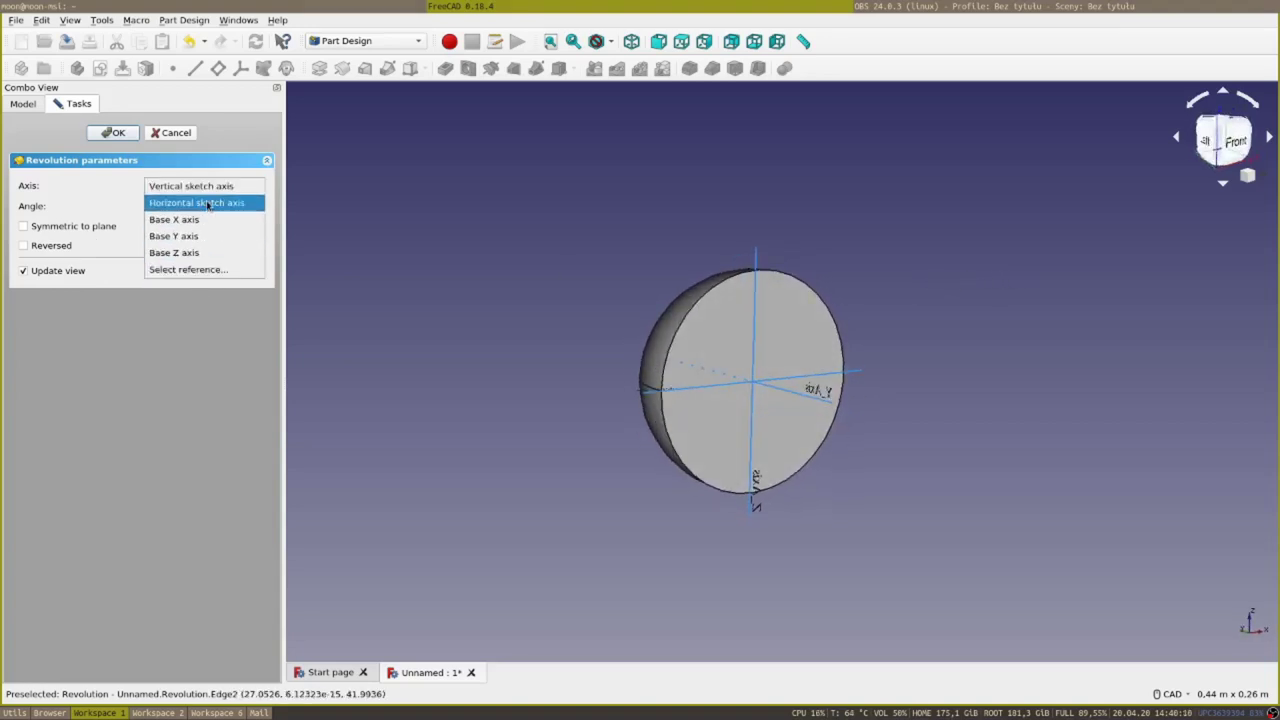
click(205, 203)
middle_drag(565, 214, 990, 385)
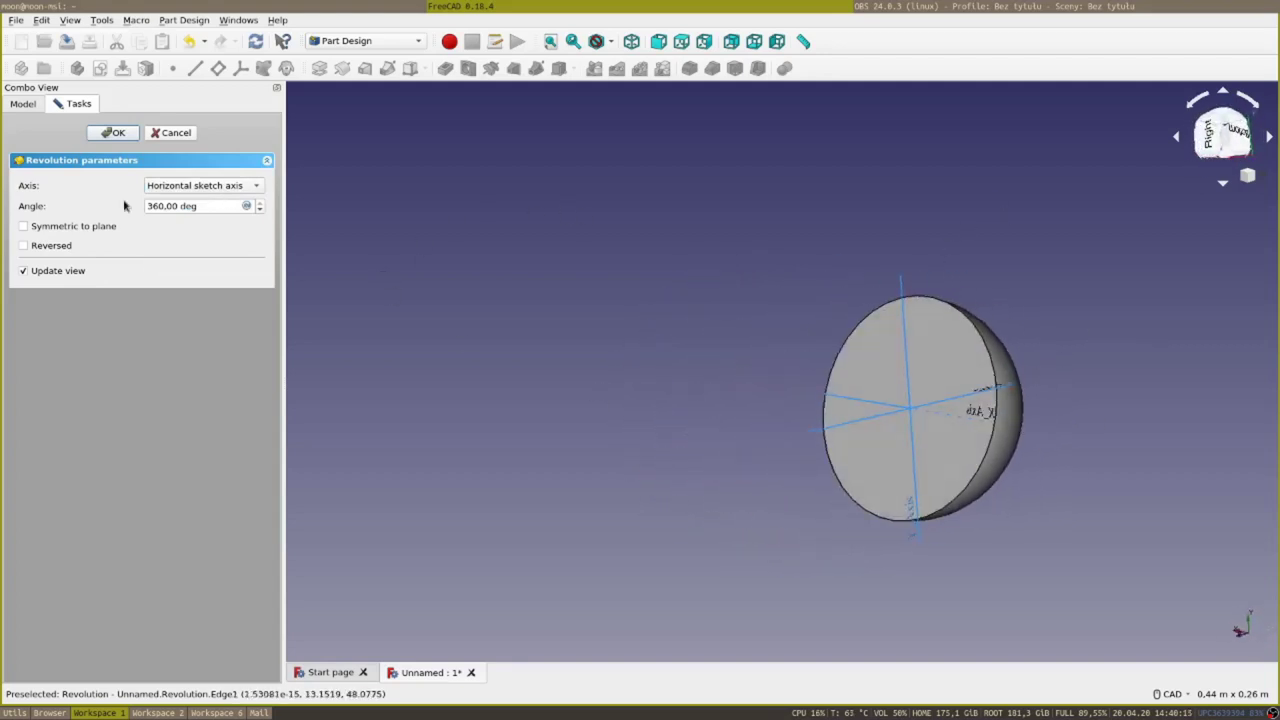
click(229, 187)
click(231, 186)
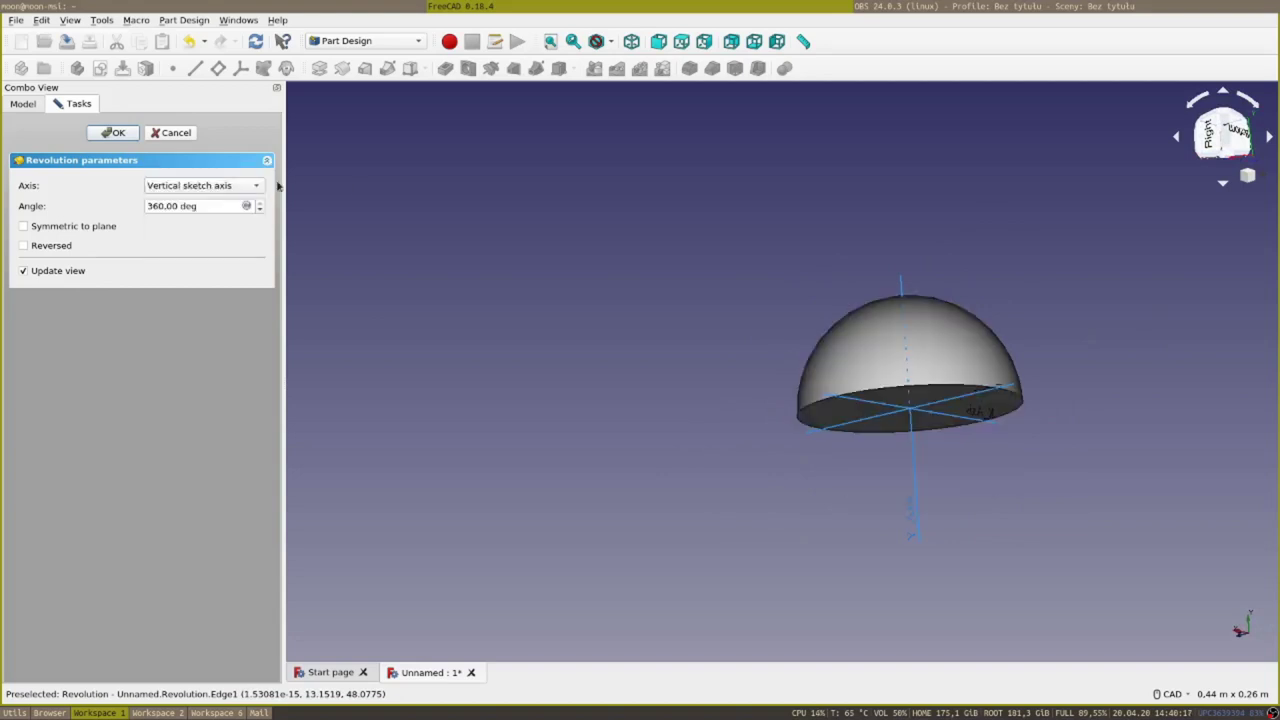
click(118, 133)
Switch to the front view and select the dome's flat circular face.
middle_drag(489, 277, 553, 360)
key(1)
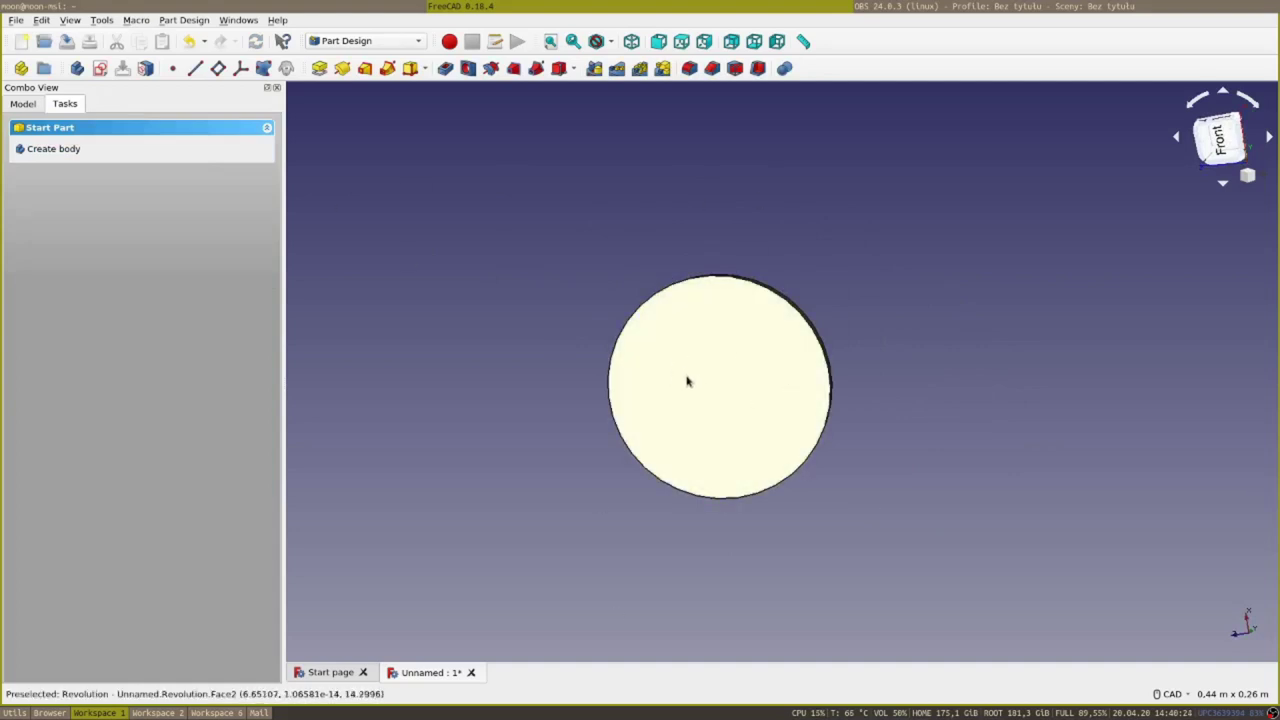
click(708, 345)
middle_drag(526, 260, 723, 403)
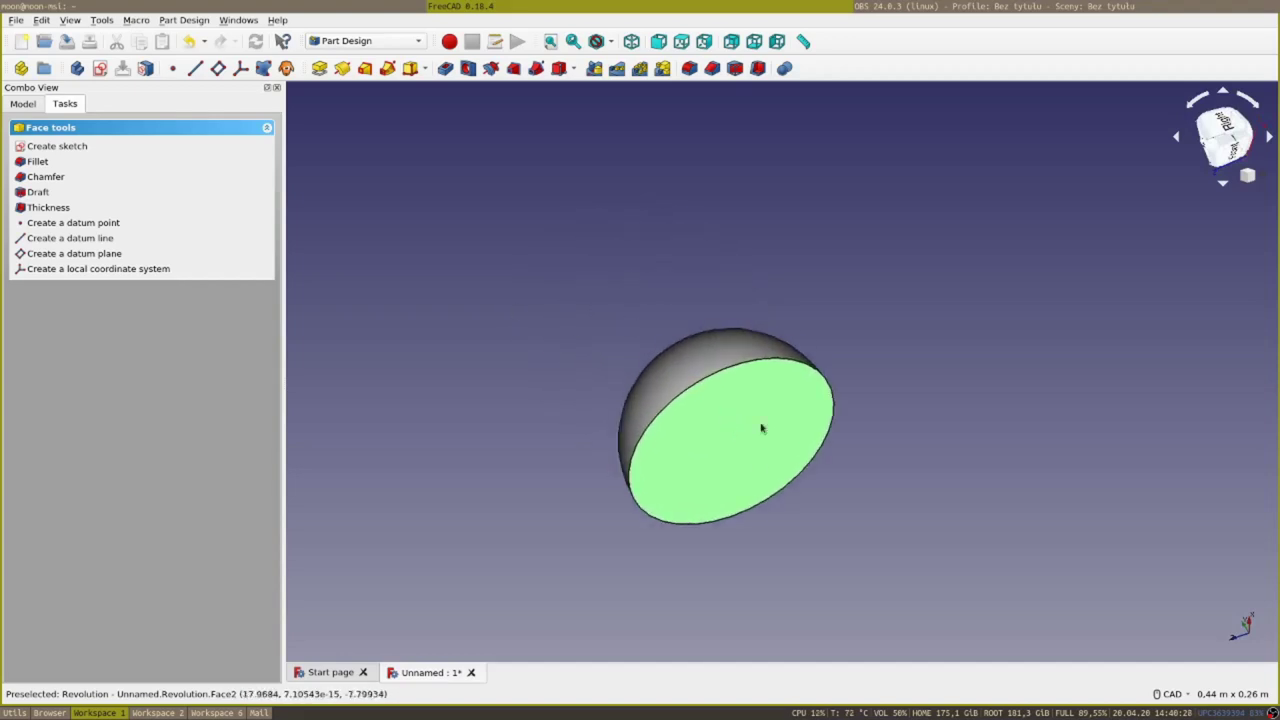
Start a sketch on the dome's flat face and draw a circle centred on the vertical axis.
click(67, 148)
scroll(569, 292, up, 4)
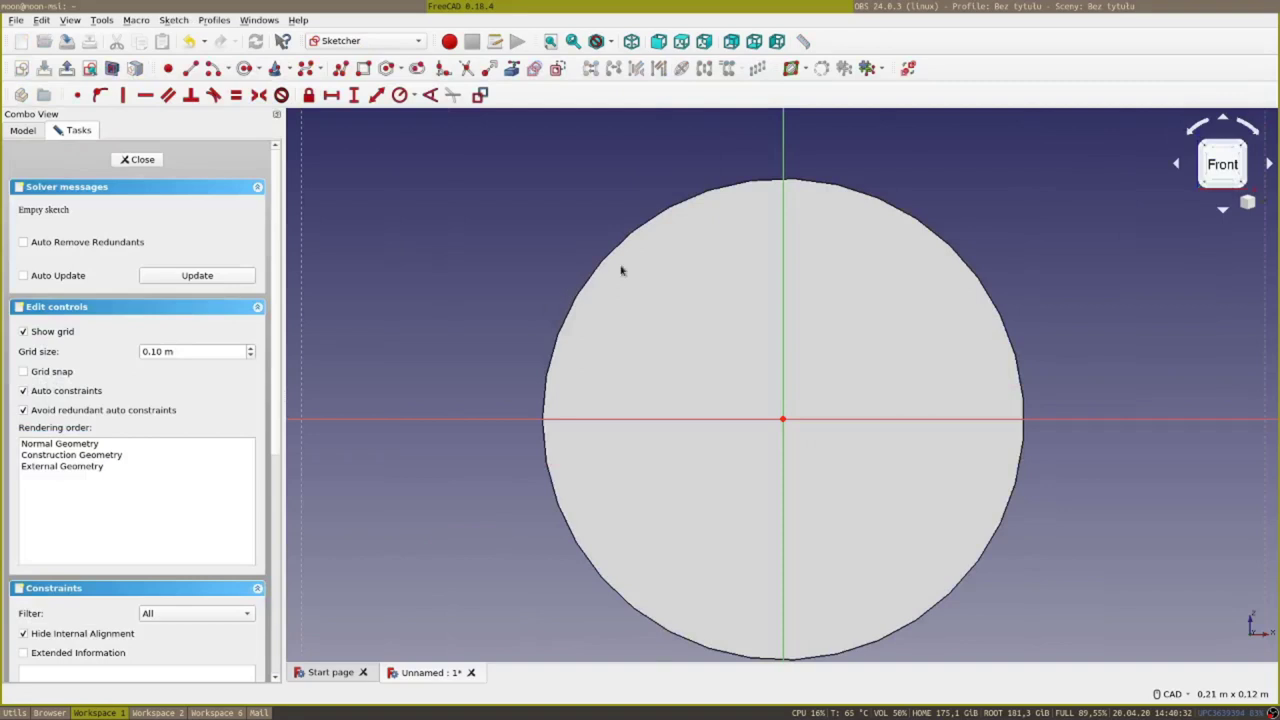
click(244, 68)
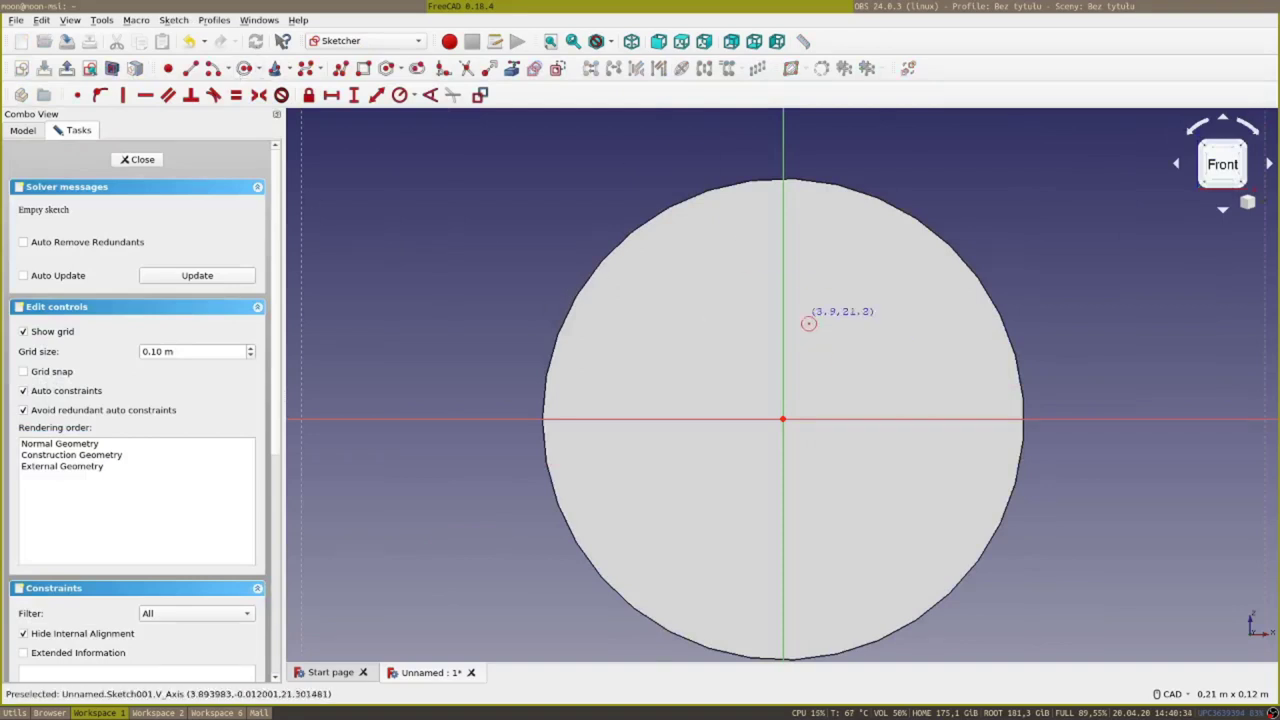
click(784, 243)
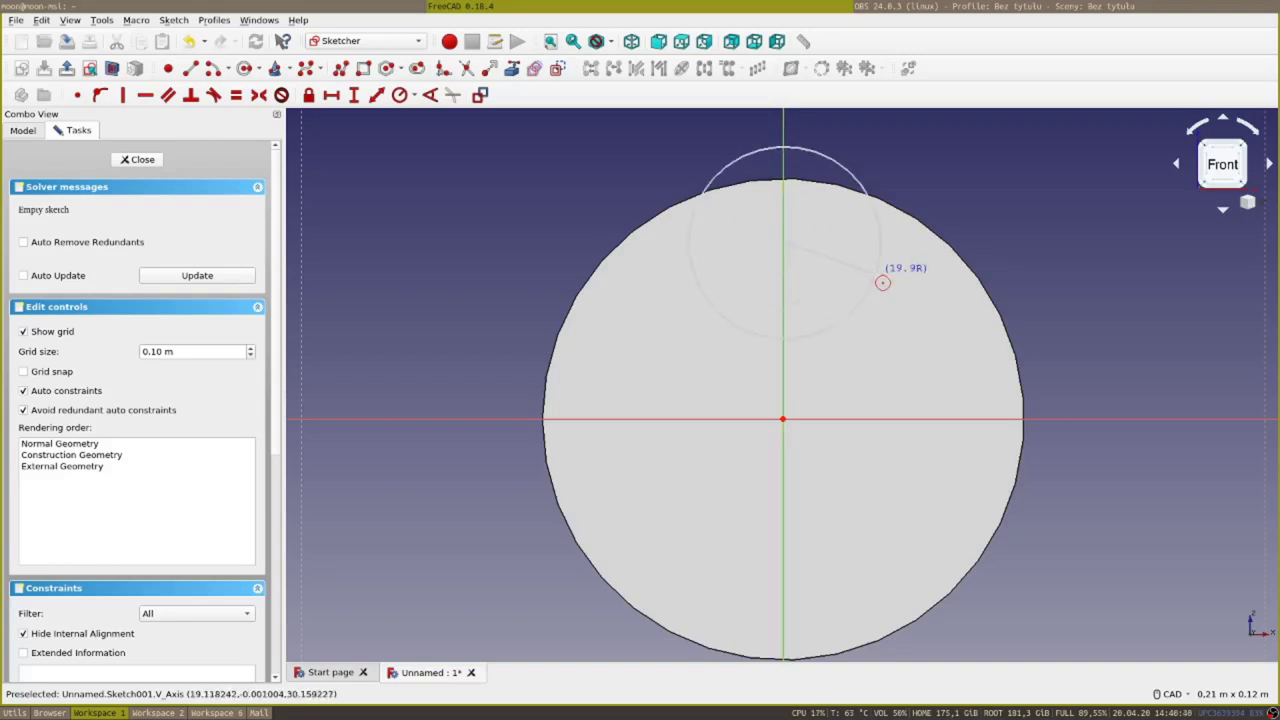
click(878, 277)
right_click(946, 197)
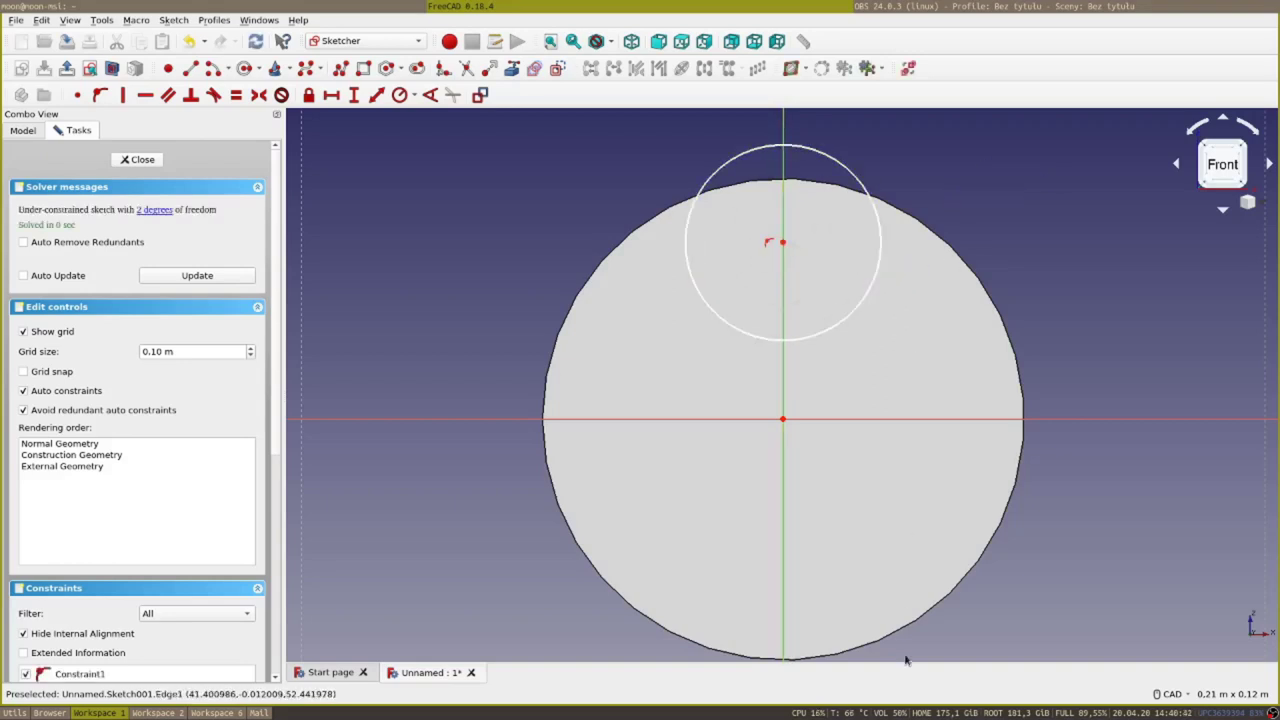
Constrain the circle to an 8 mm radius, 30 mm from the origin, and close the sketch.
click(400, 95)
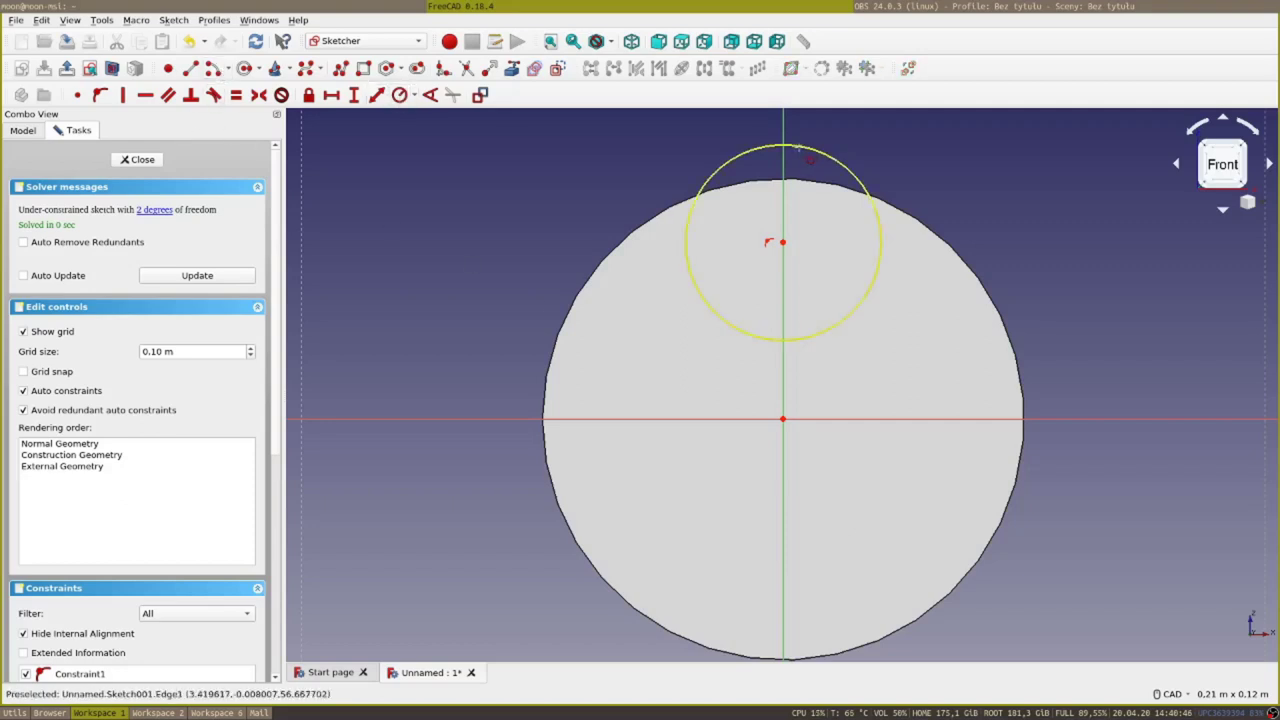
click(871, 200)
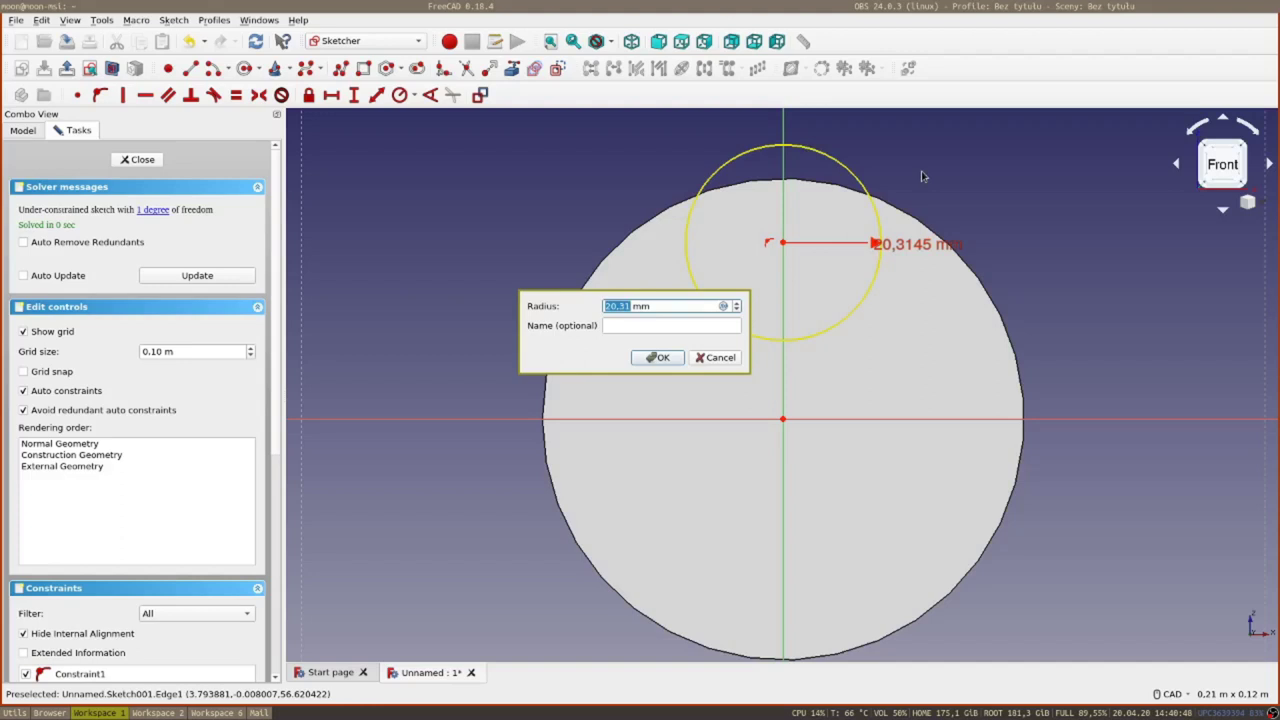
text(8)
click(676, 357)
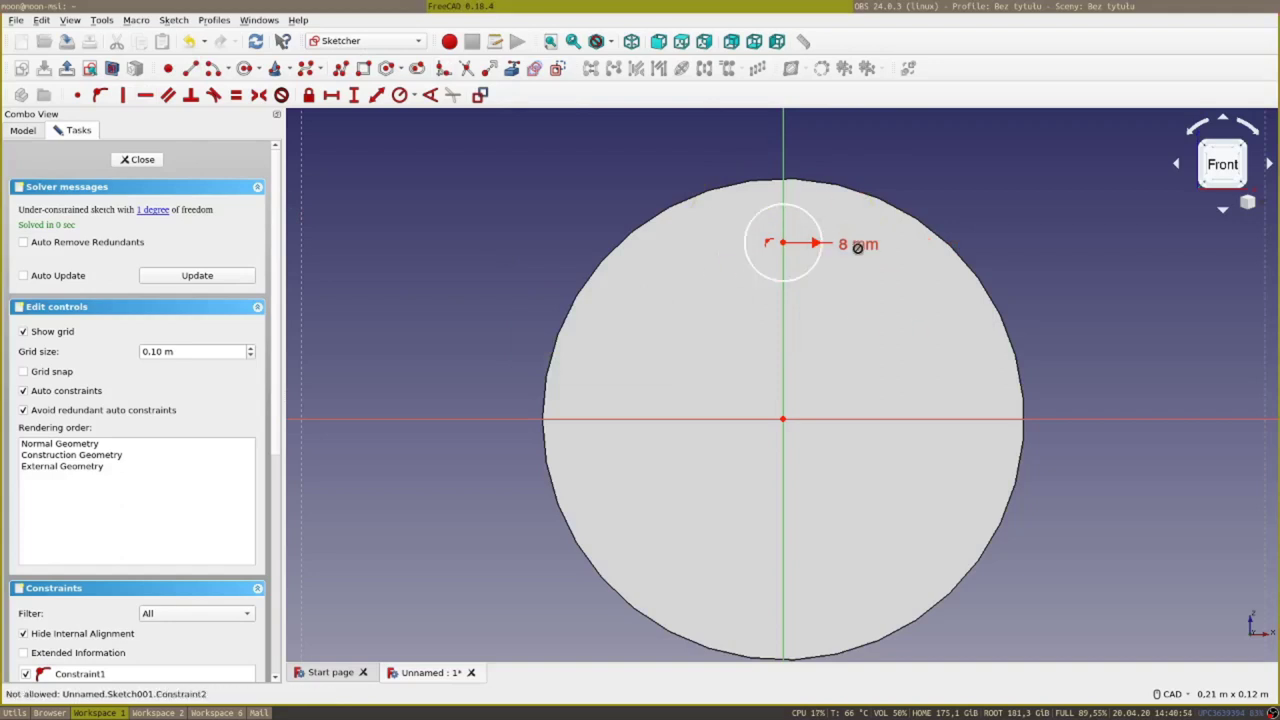
click(376, 94)
click(783, 242)
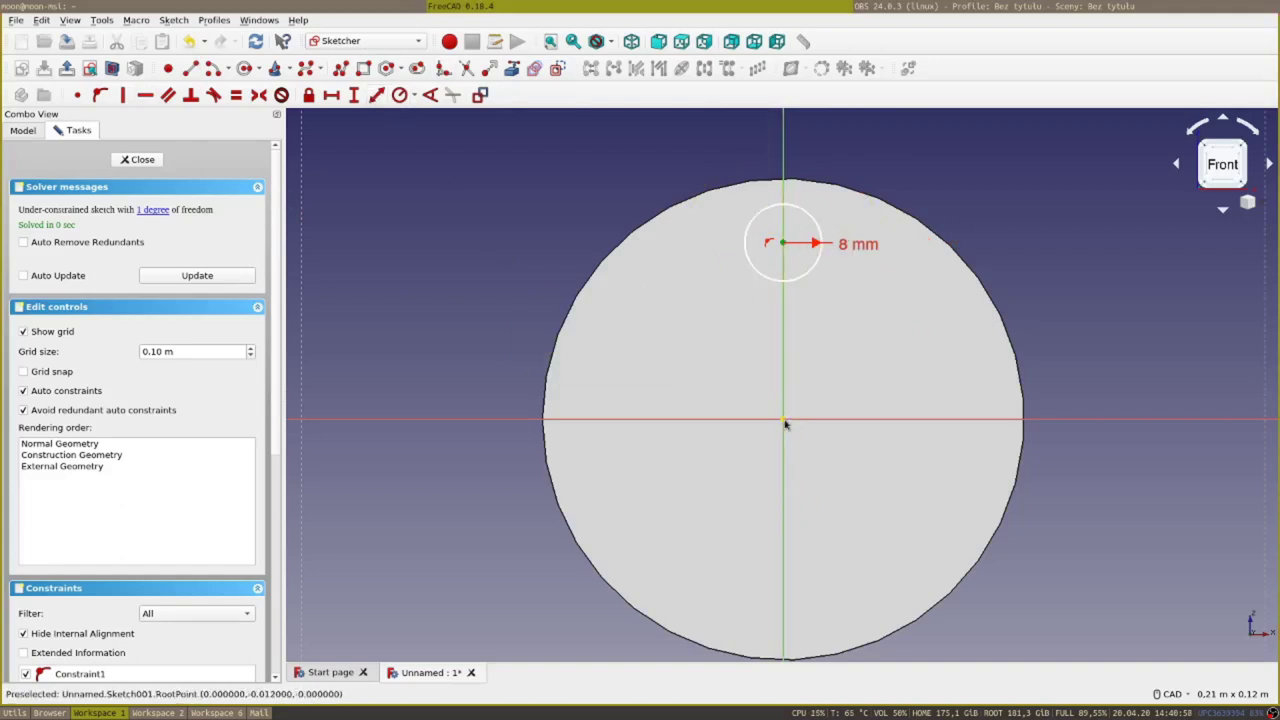
click(784, 420)
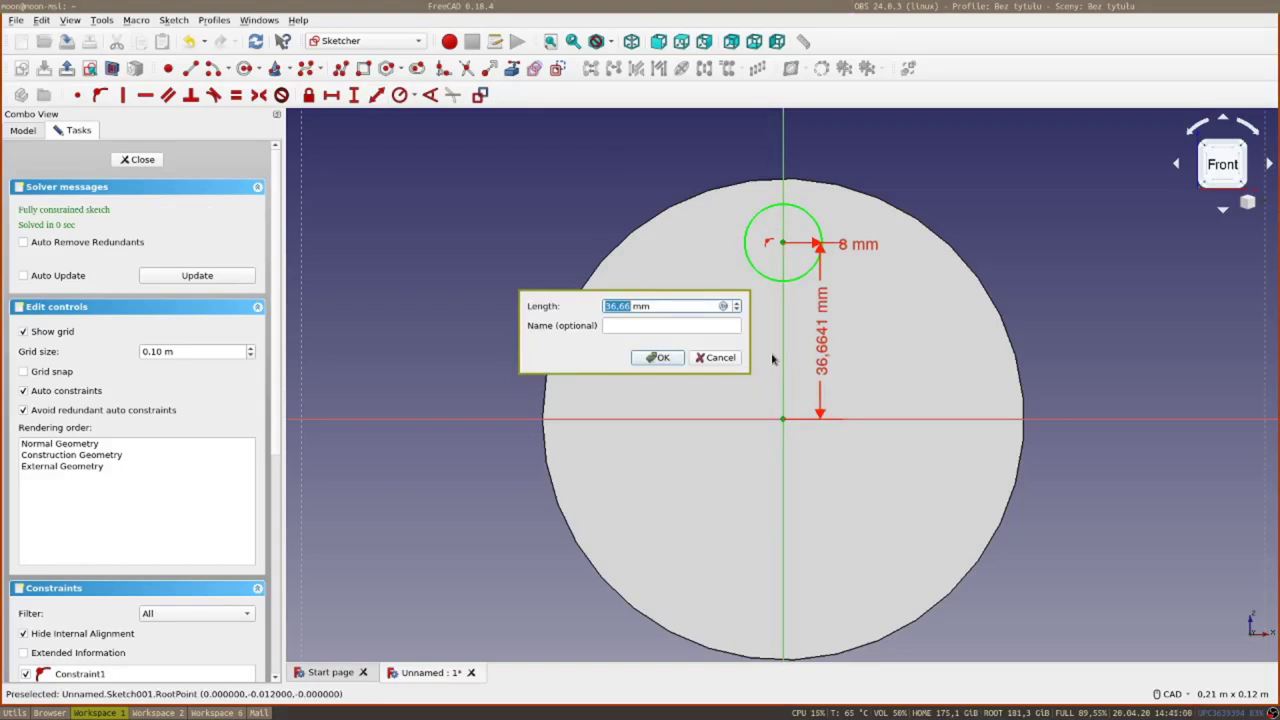
text(30)
click(665, 357)
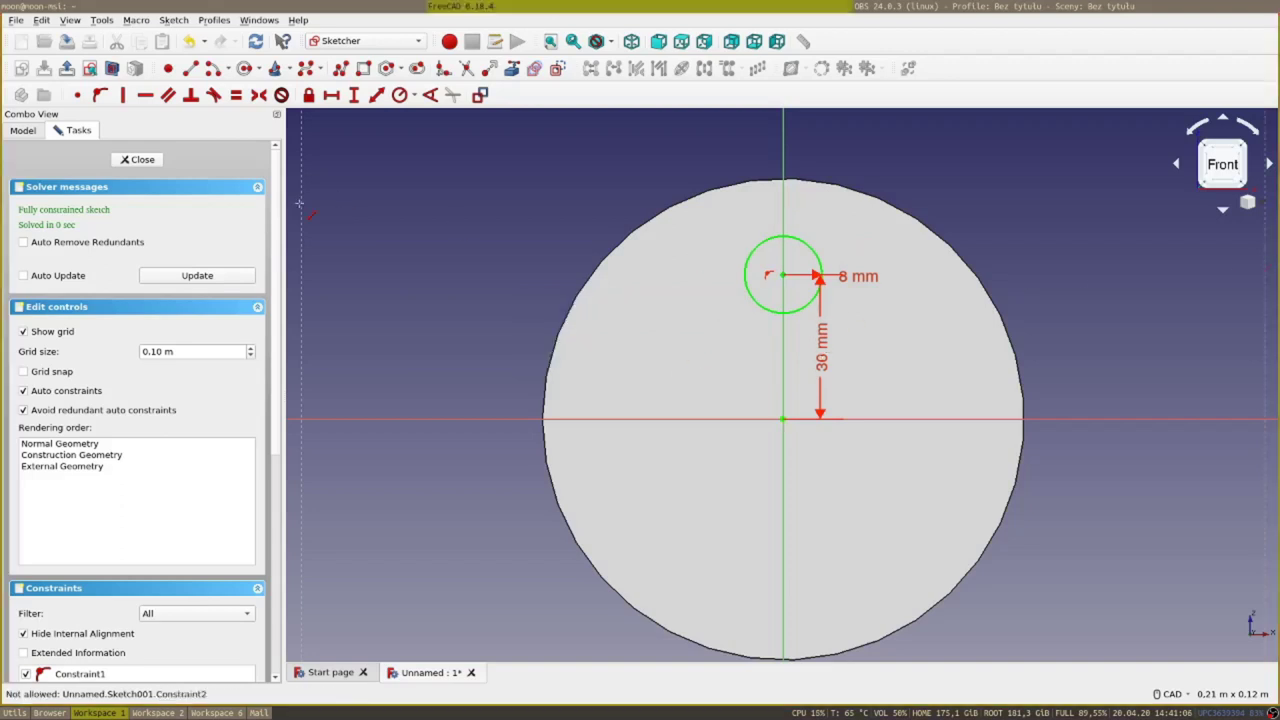
click(156, 161)
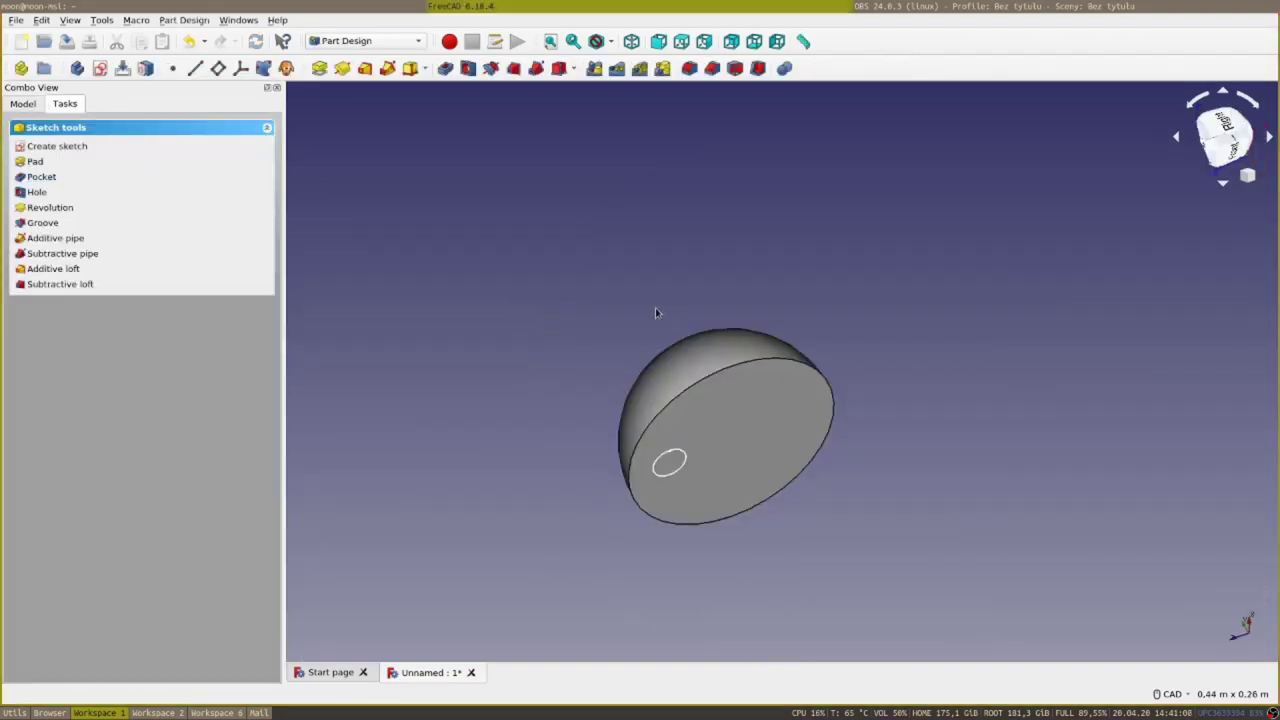
Pad the 8 mm circle 200 mm out from the dome's flat face into a rod.
click(35, 104)
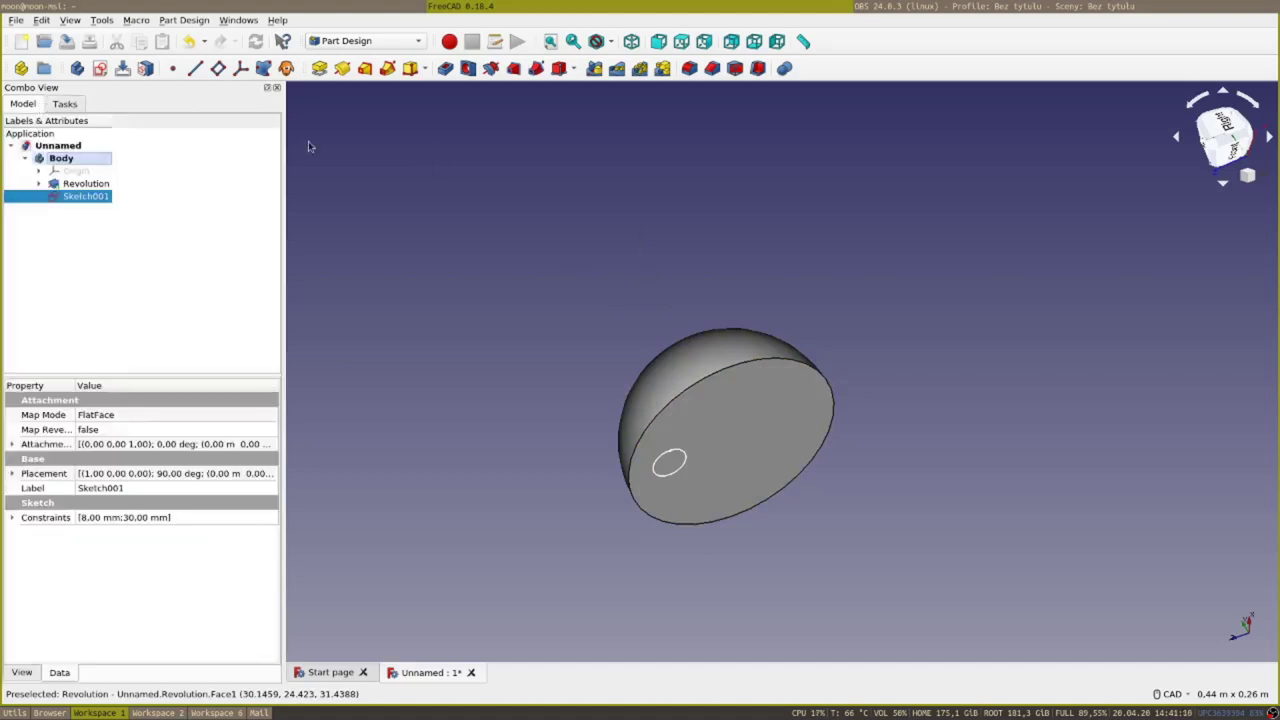
click(319, 68)
text(20)
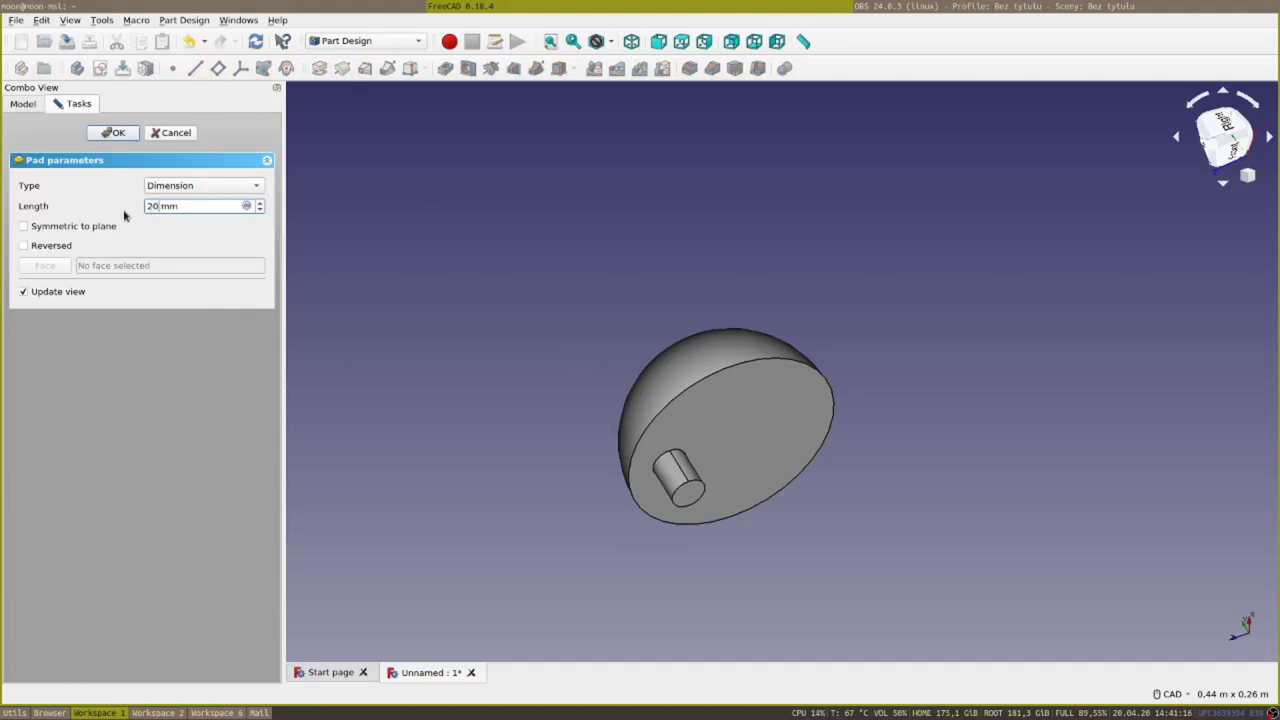
text(0)
middle_drag(471, 366, 542, 322)
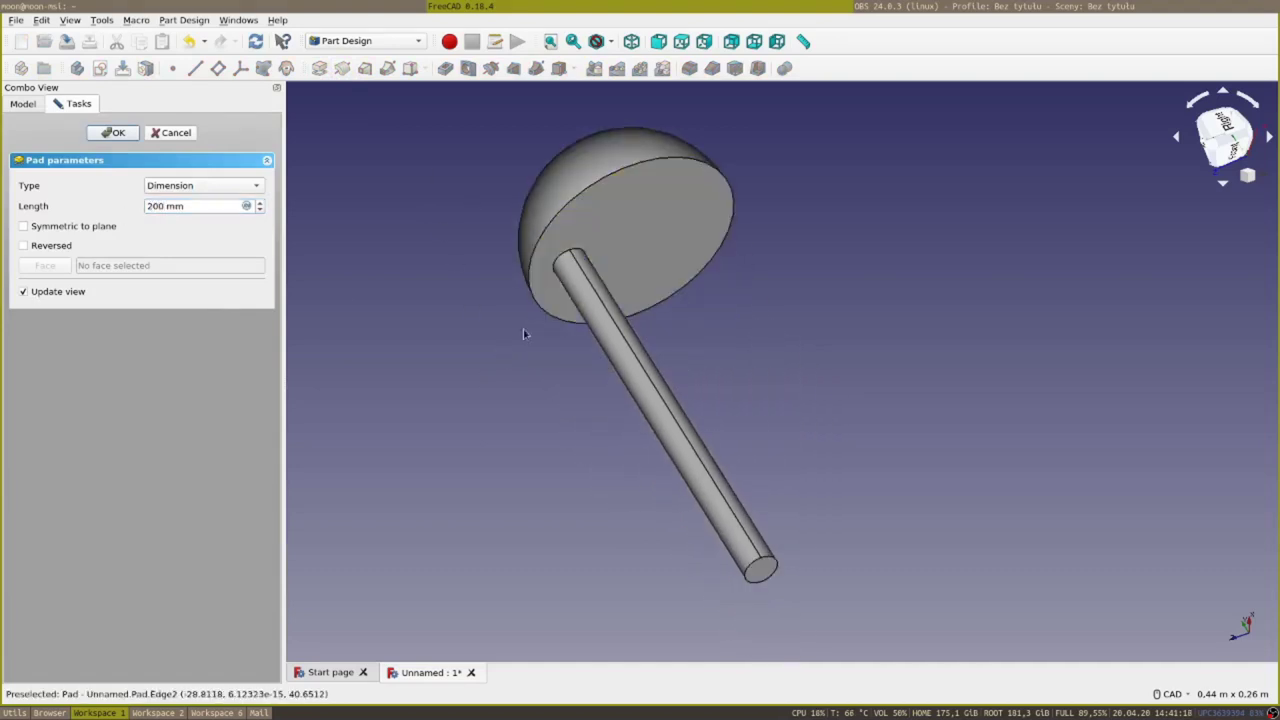
click(120, 132)
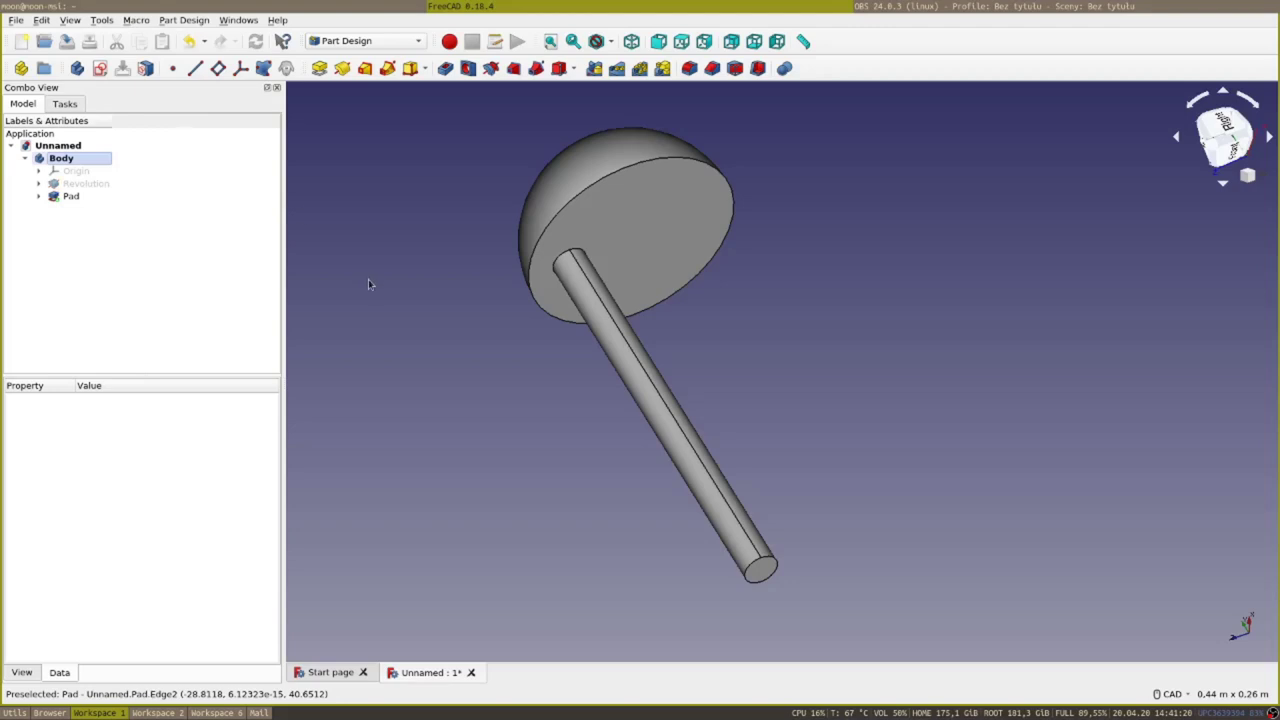
Polar-pattern the Pad rod into six copies over 360° around the dome's axis.
click(639, 68)
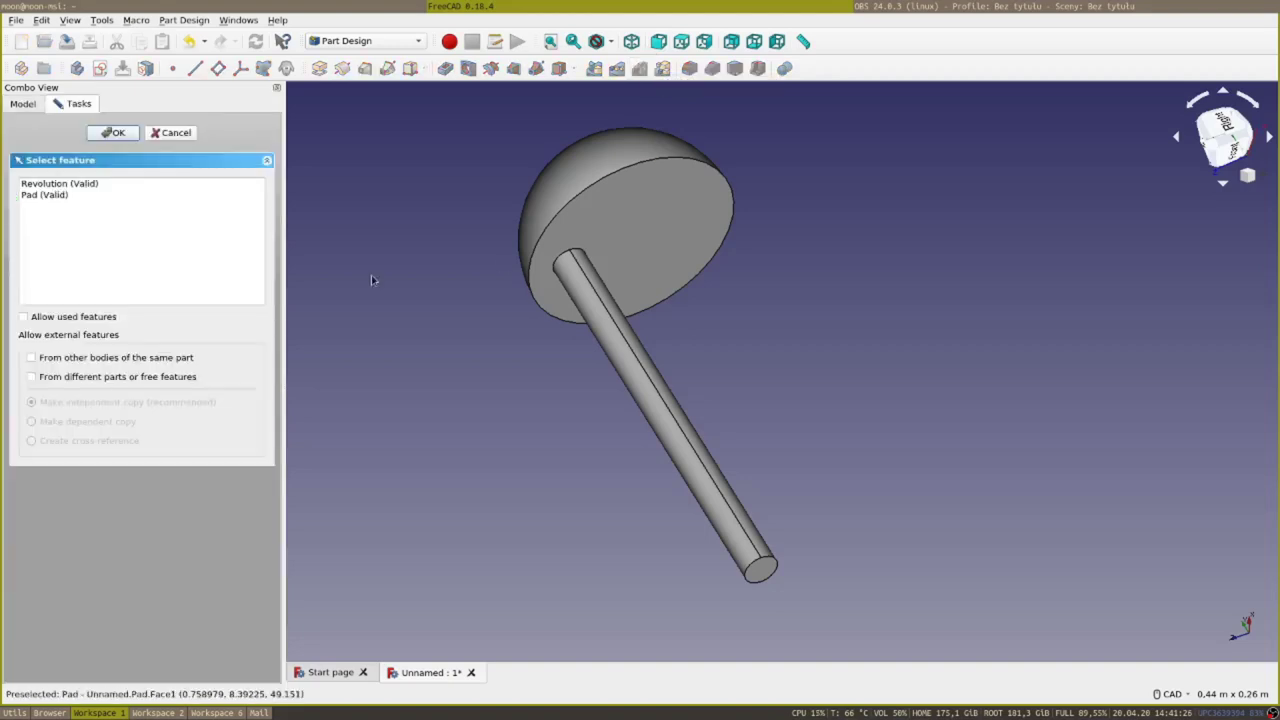
click(60, 195)
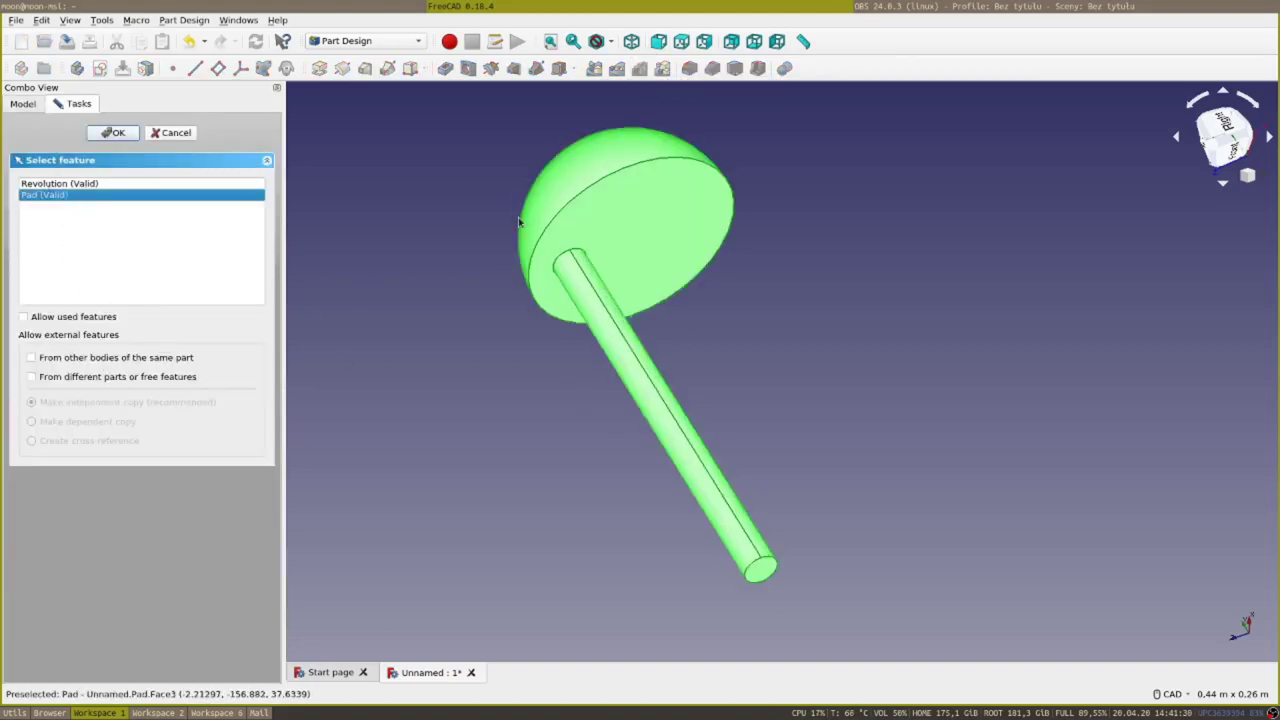
click(114, 133)
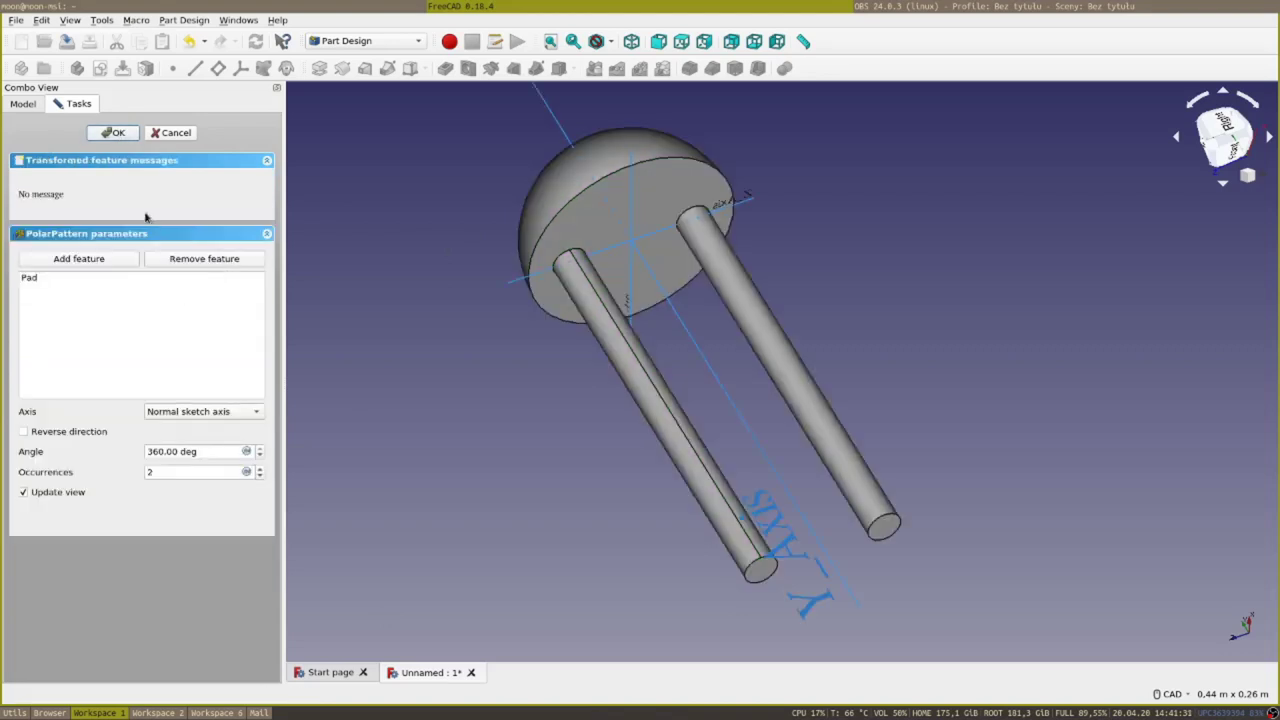
click(259, 471)
click(261, 472)
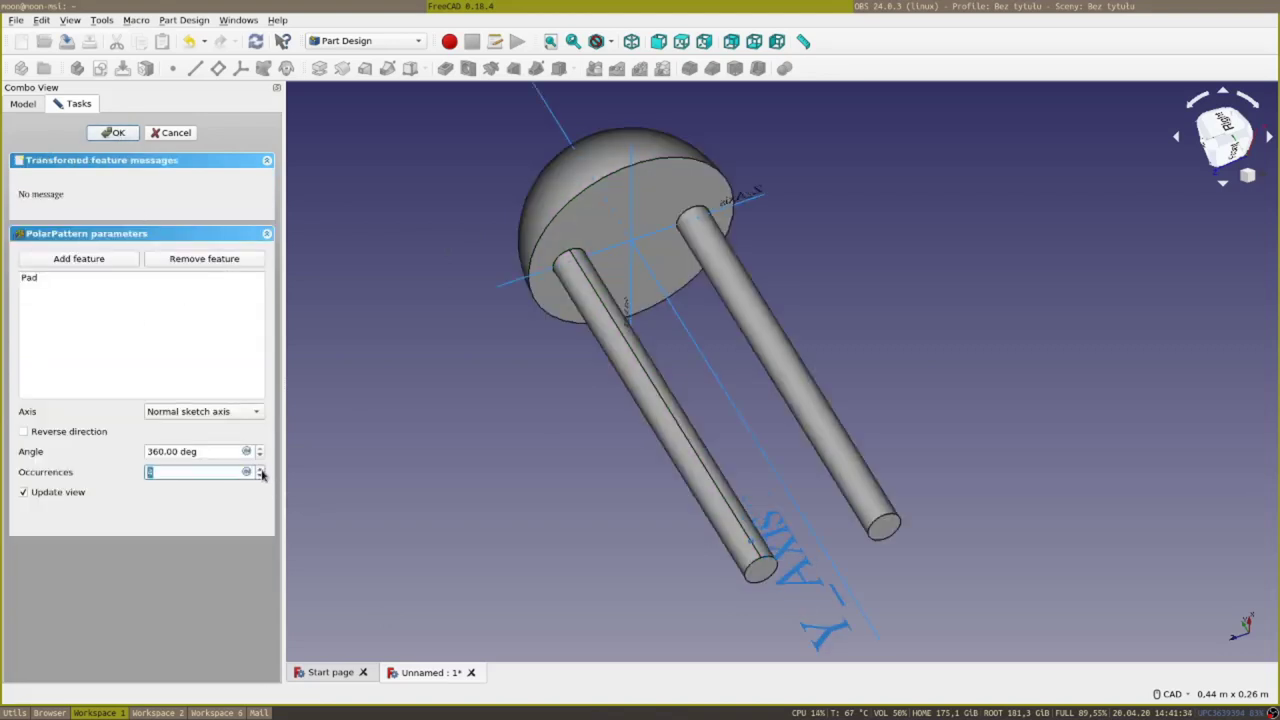
click(261, 472)
click(261, 472)
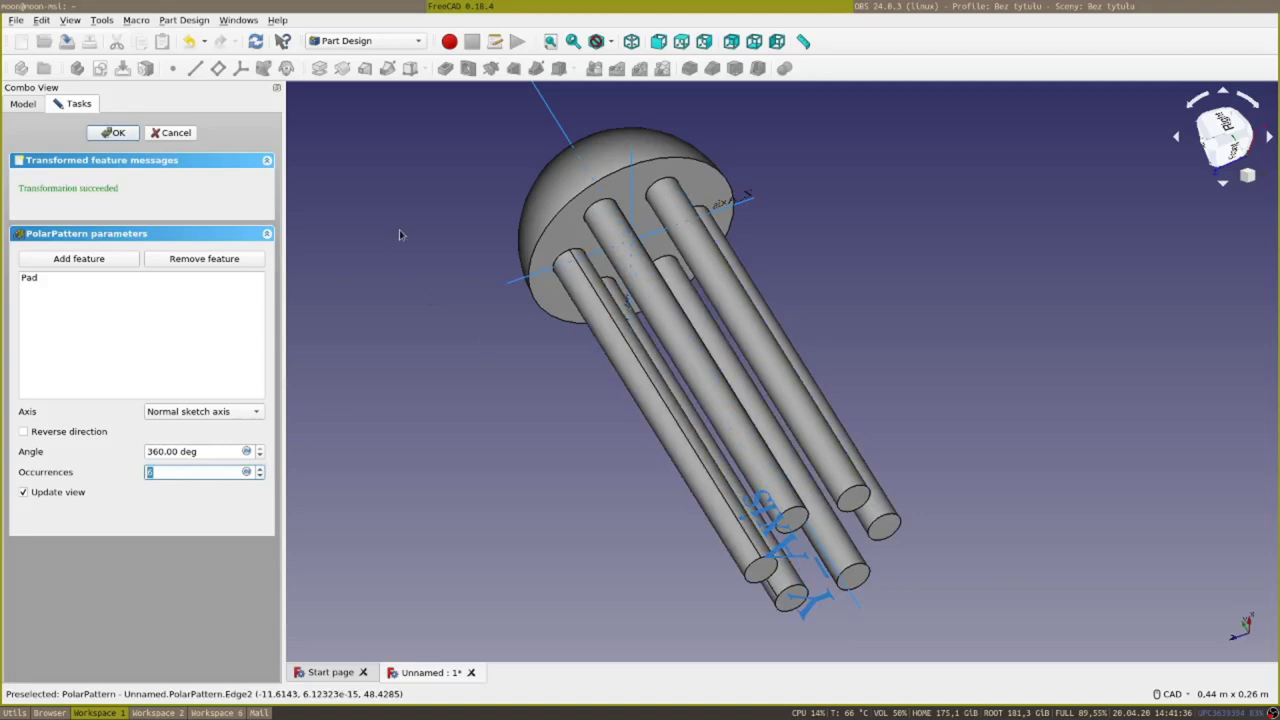
click(114, 133)
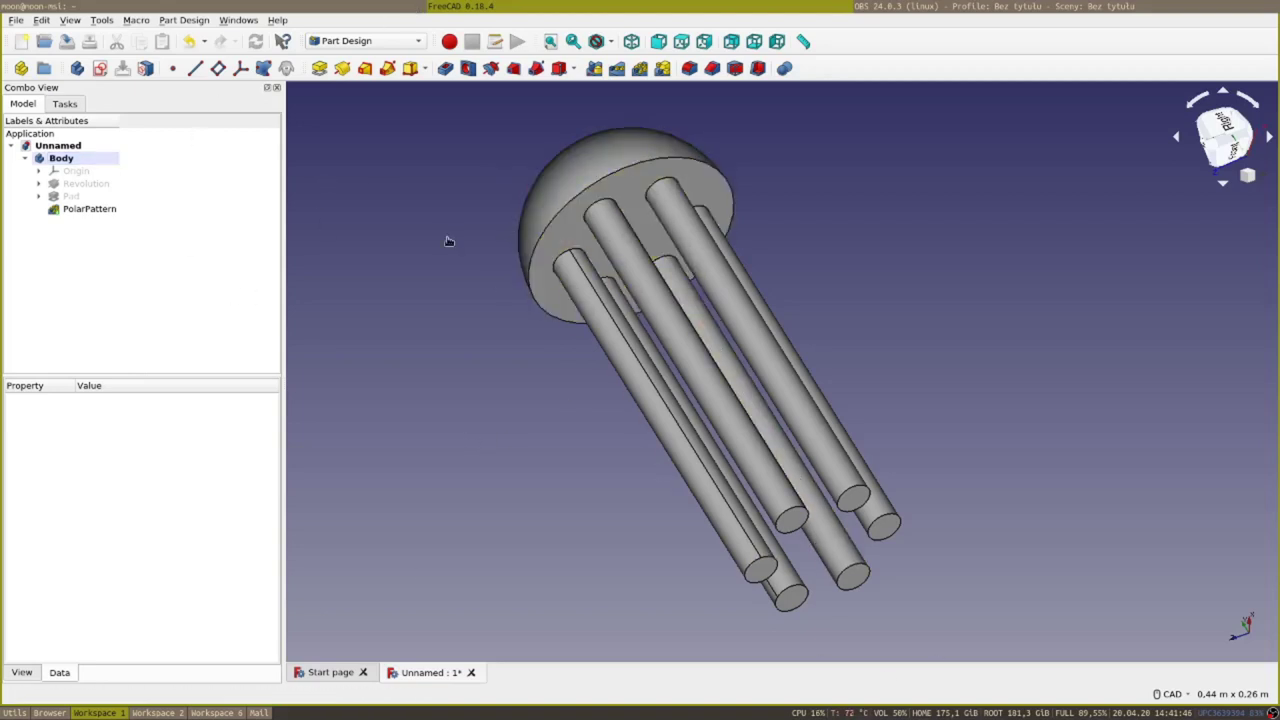
Attach a datum plane to the rod's cylindrical face Pad:Face3 in Inertia 2-3 mode.
click(70, 196)
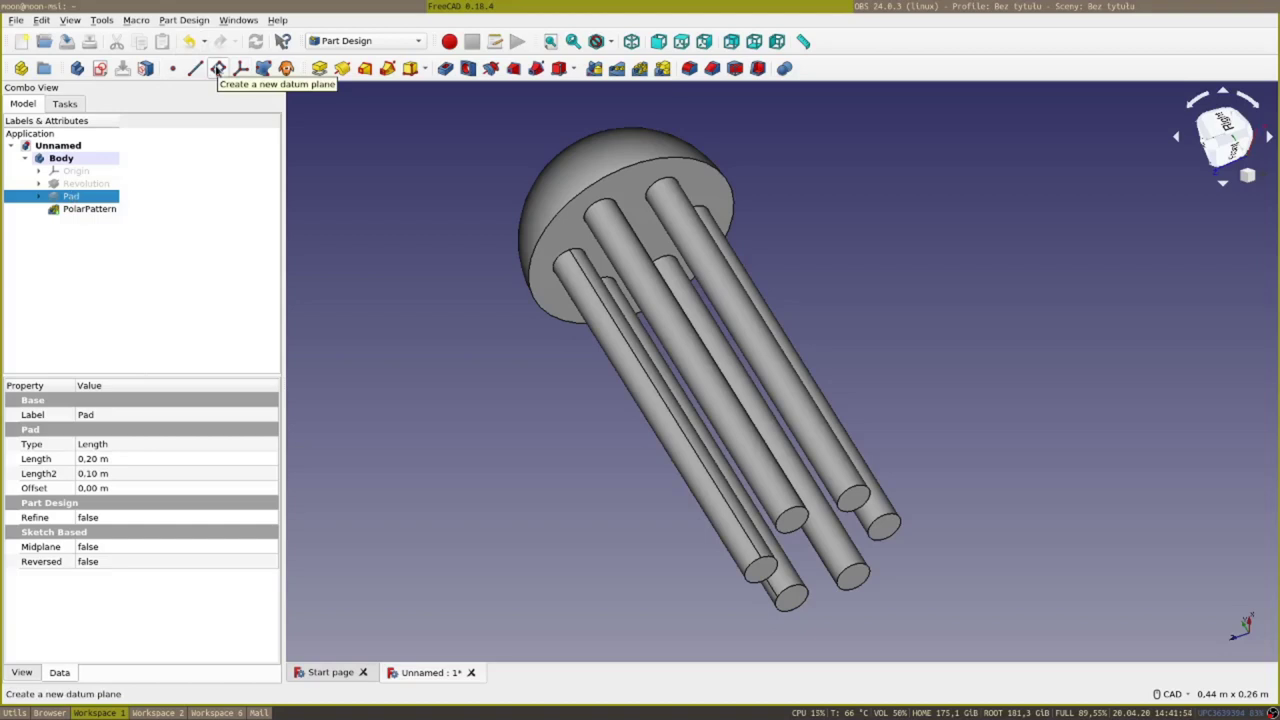
click(218, 68)
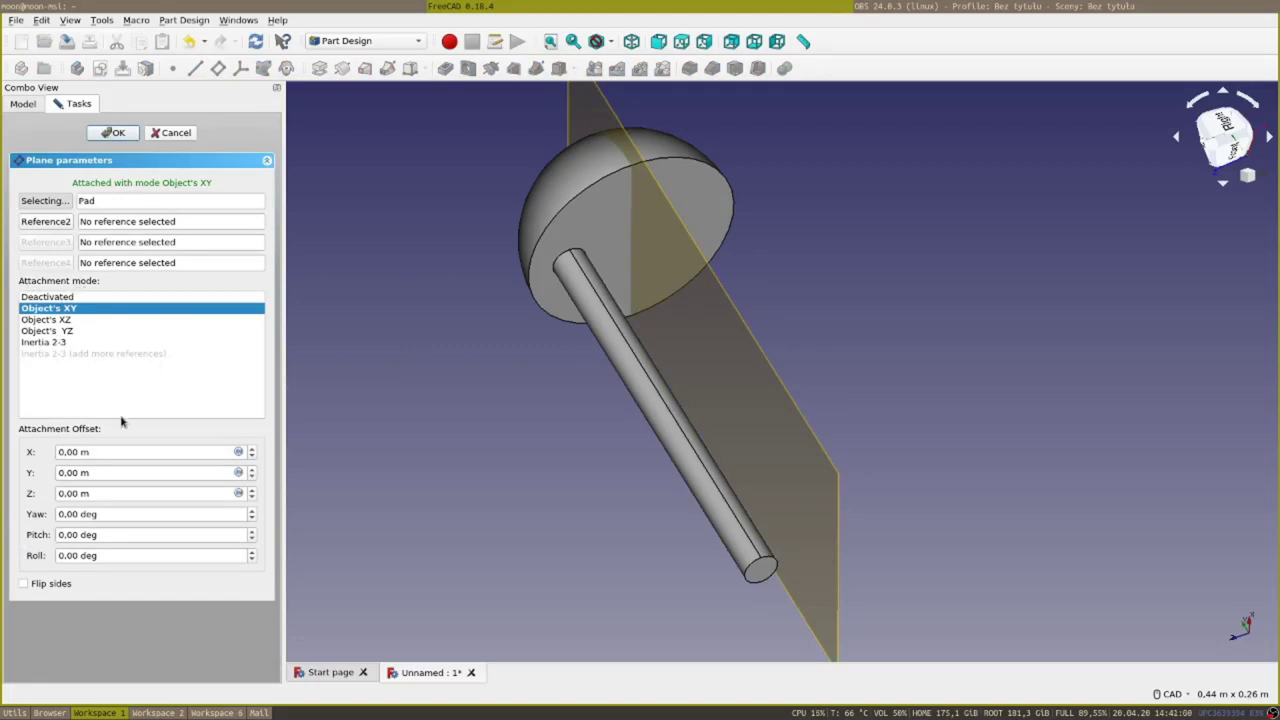
click(59, 343)
middle_drag(446, 327, 634, 174)
middle_drag(420, 277, 363, 309)
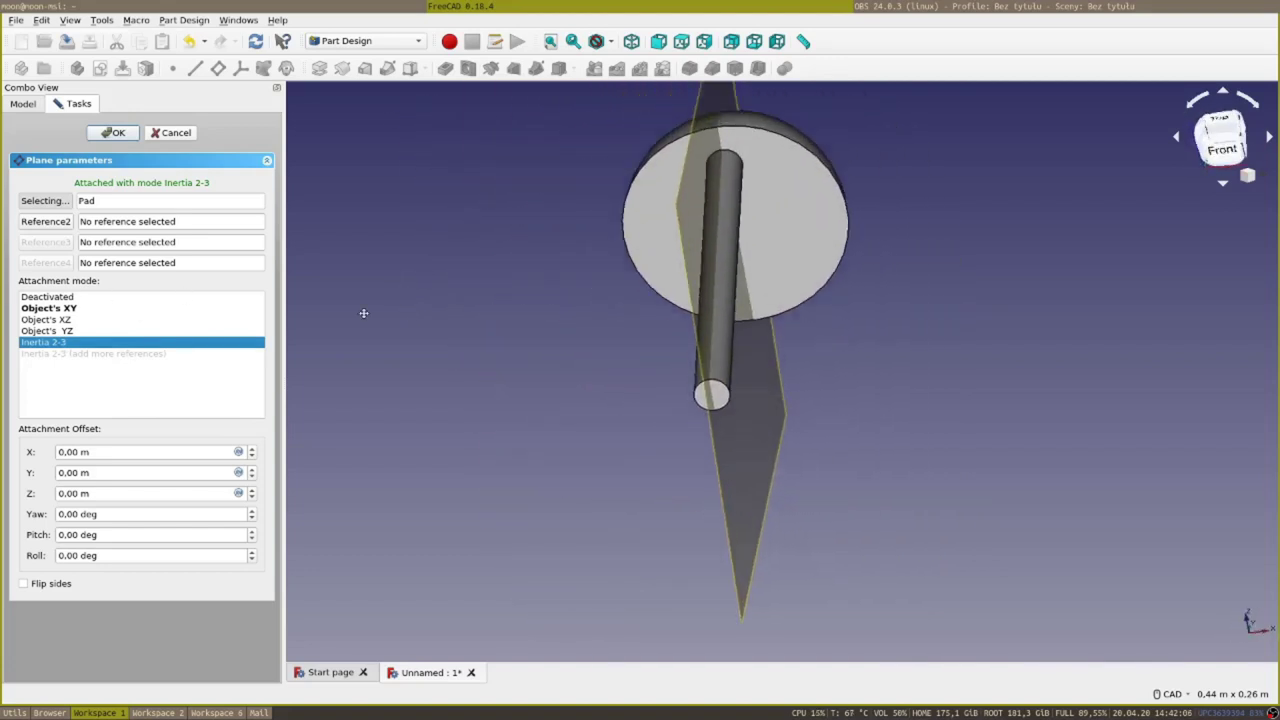
click(731, 306)
middle_drag(529, 300, 420, 260)
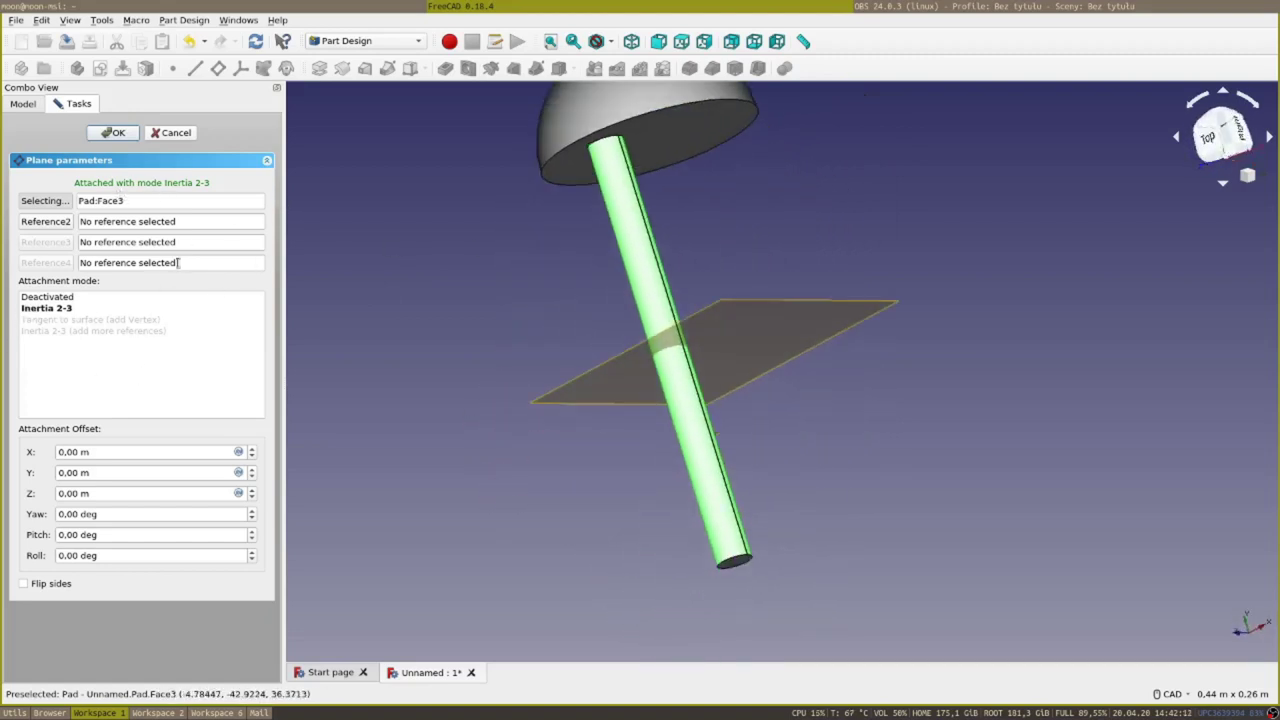
middle_drag(463, 298, 457, 263)
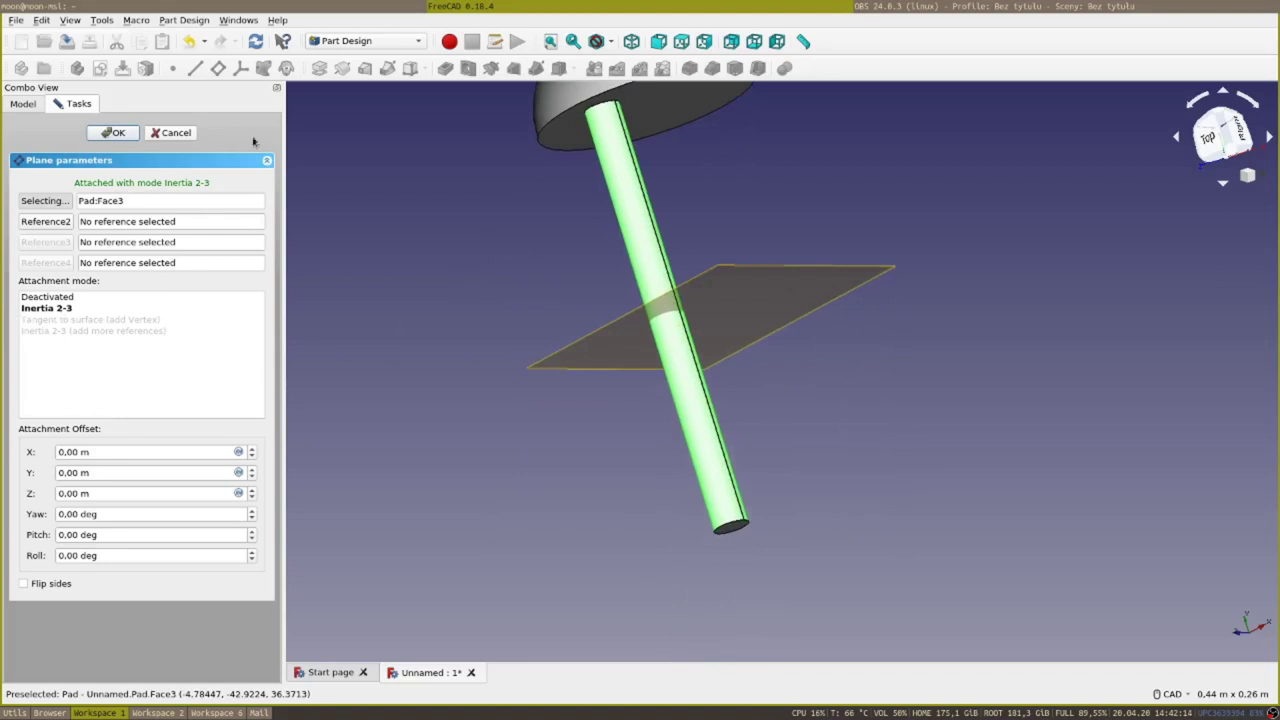
Pause the OBS screen recording, then orbit the FreeCAD model to view the tube ends from above.
scroll(116, 710, down, 1)
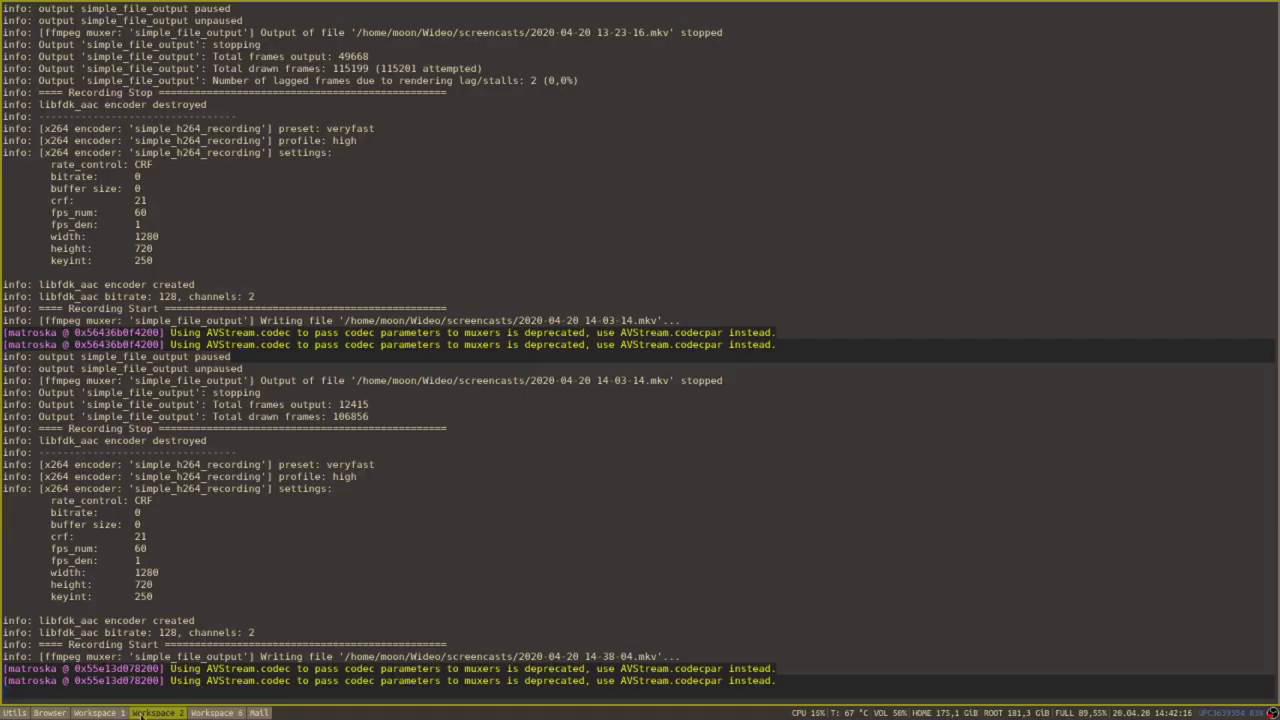
scroll(120, 712, up, 1)
click(1005, 6)
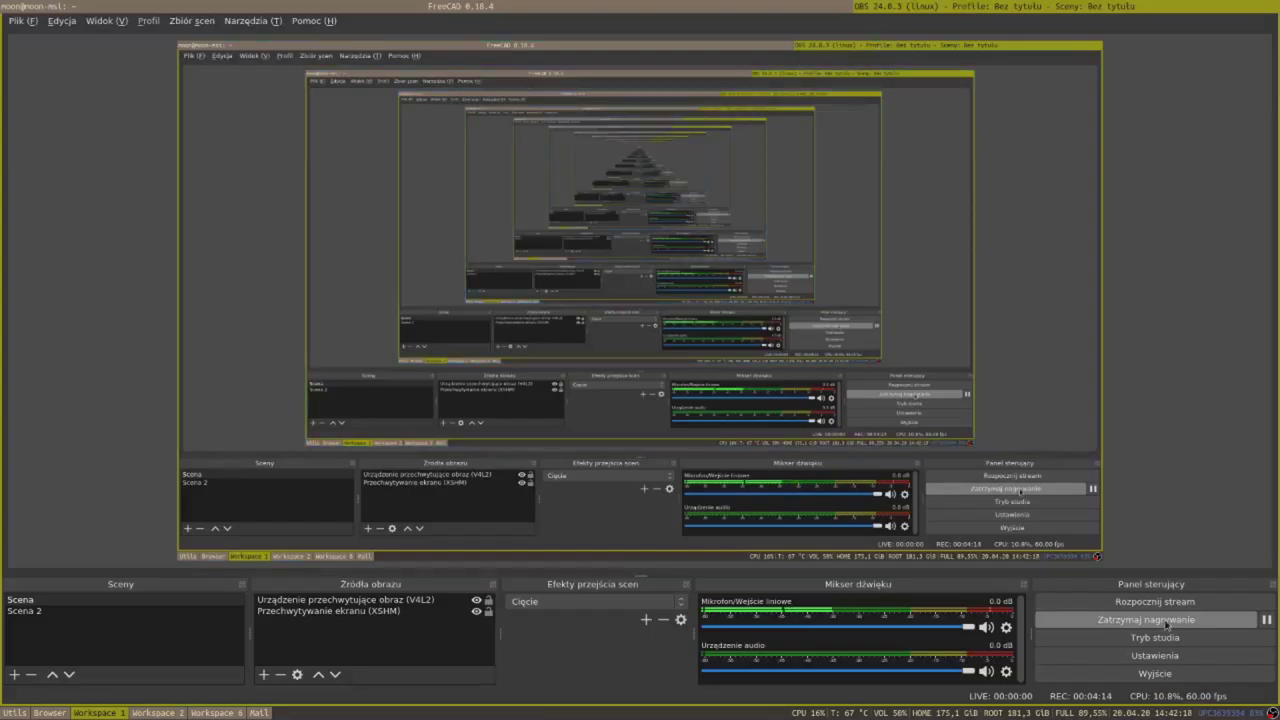
click(1266, 619)
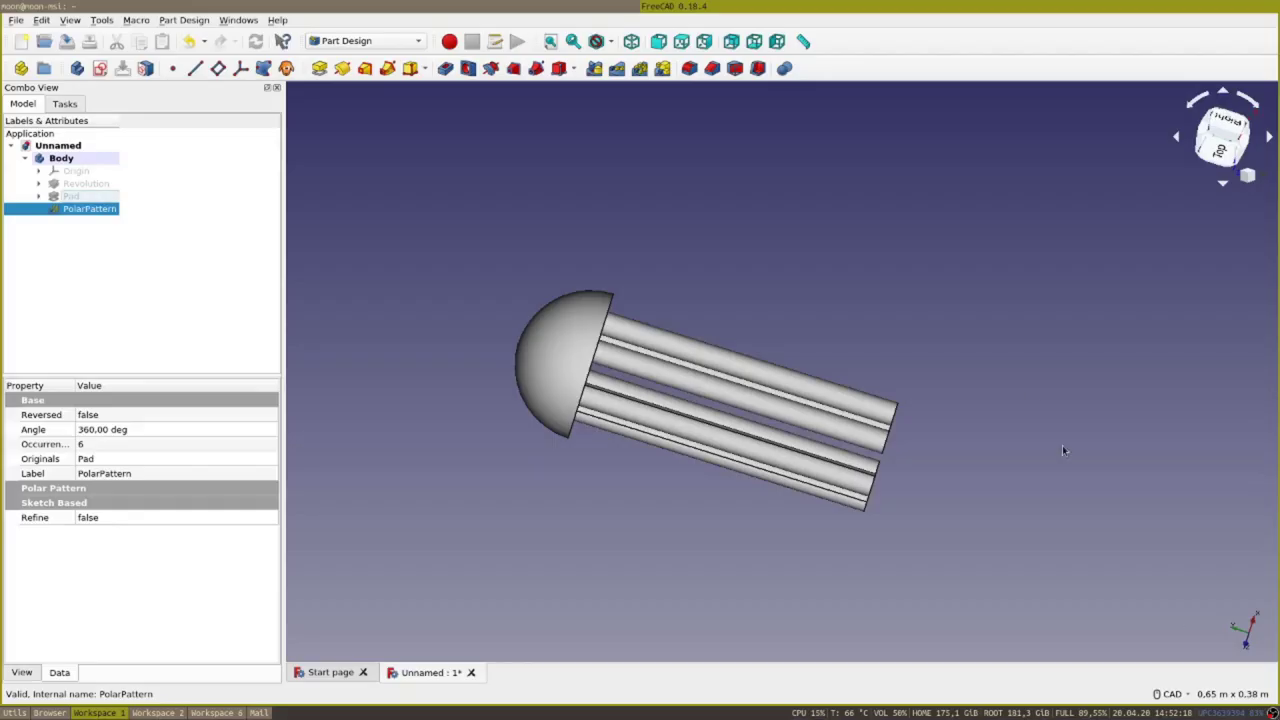
middle_drag(640, 400, 483, 274)
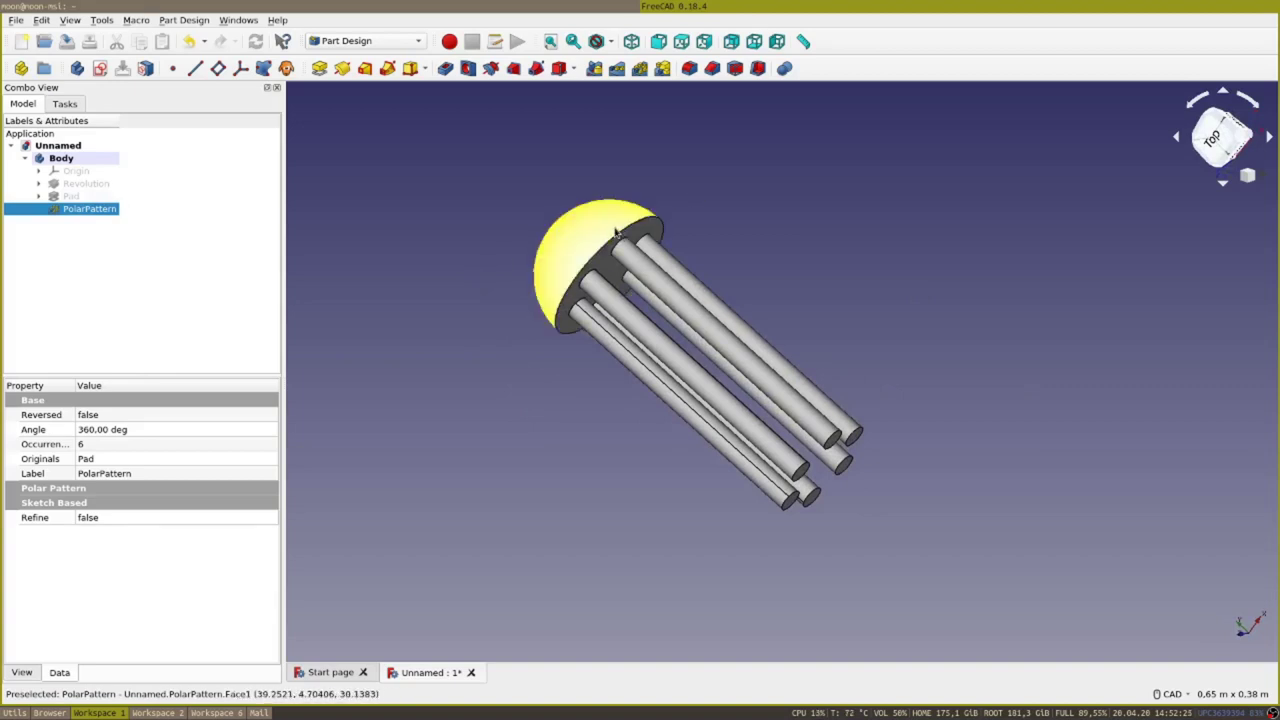
Add a datum plane on PolarPattern Face6 in Inertia 2-3 mode, crossing the rods at mid-length.
click(218, 68)
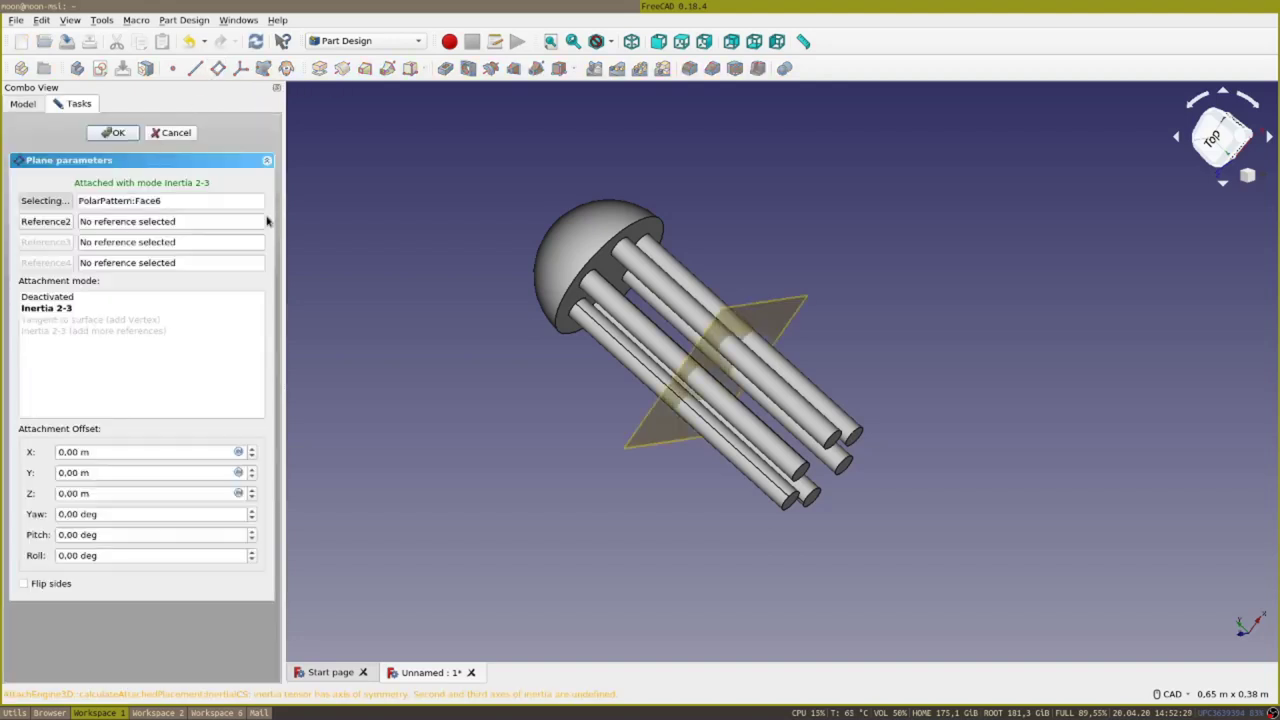
click(676, 356)
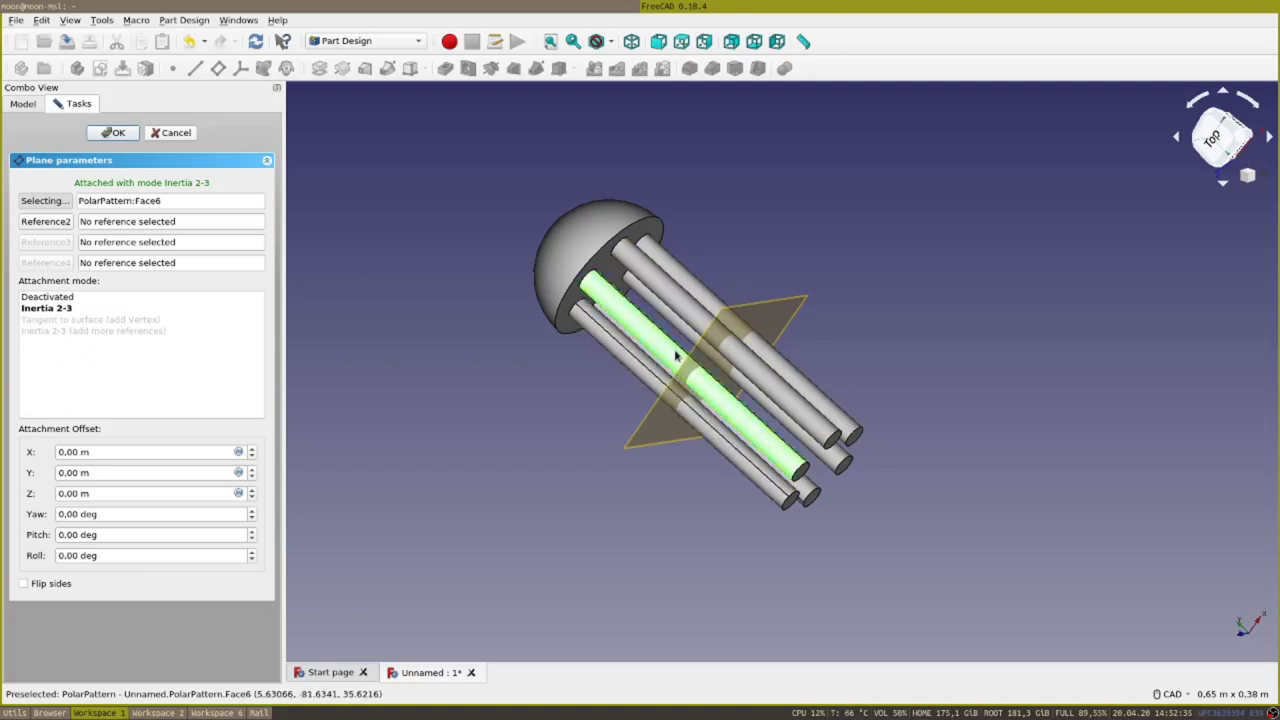
click(68, 309)
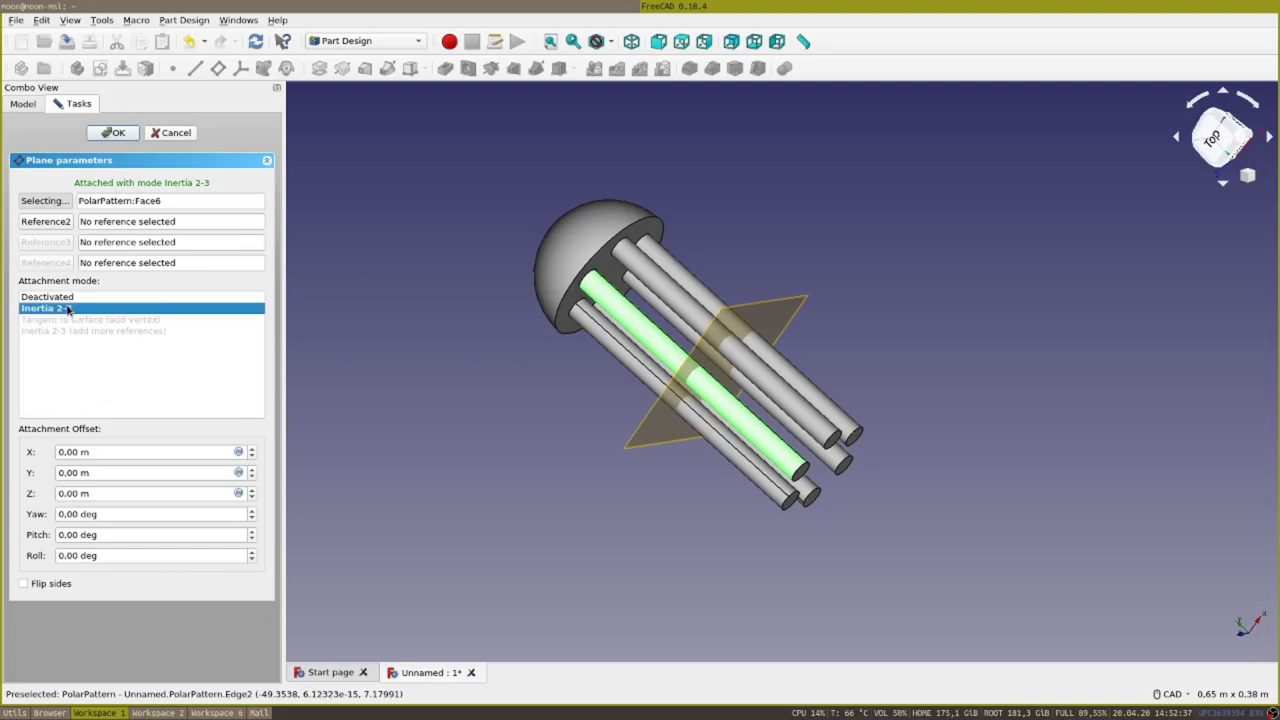
click(116, 133)
middle_drag(480, 243, 508, 277)
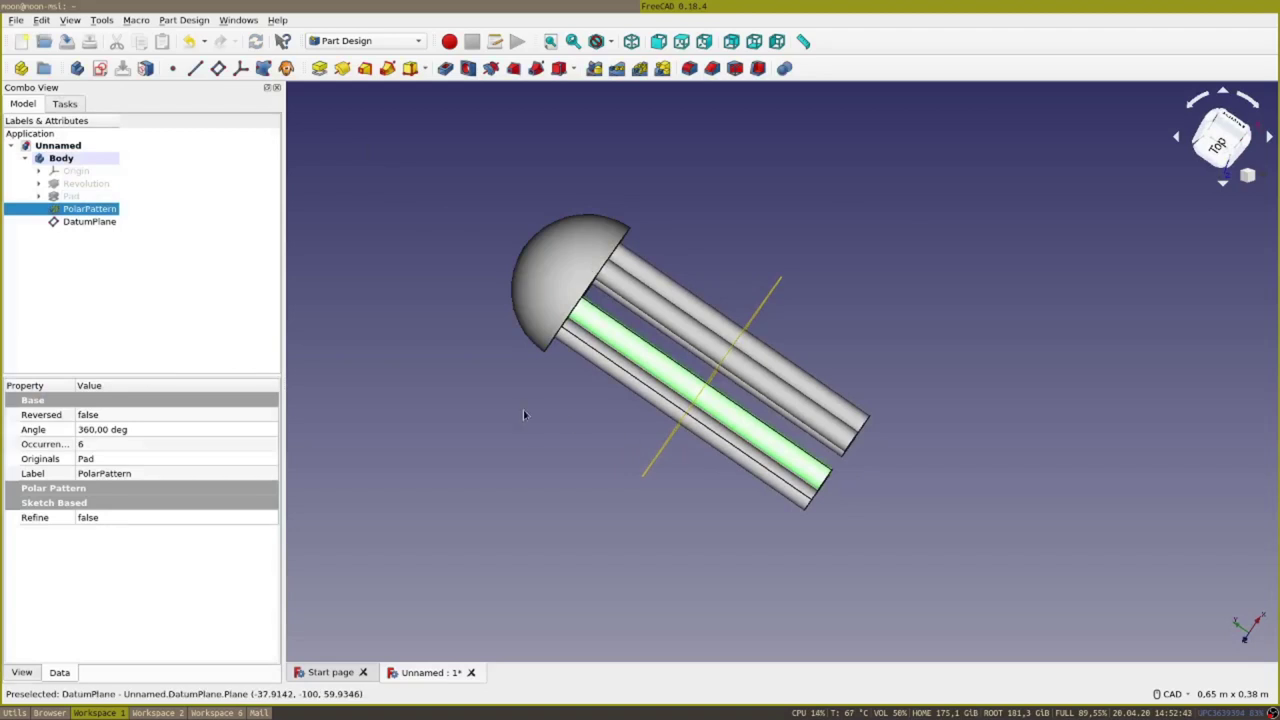
middle_drag(515, 404, 434, 357)
click(420, 171)
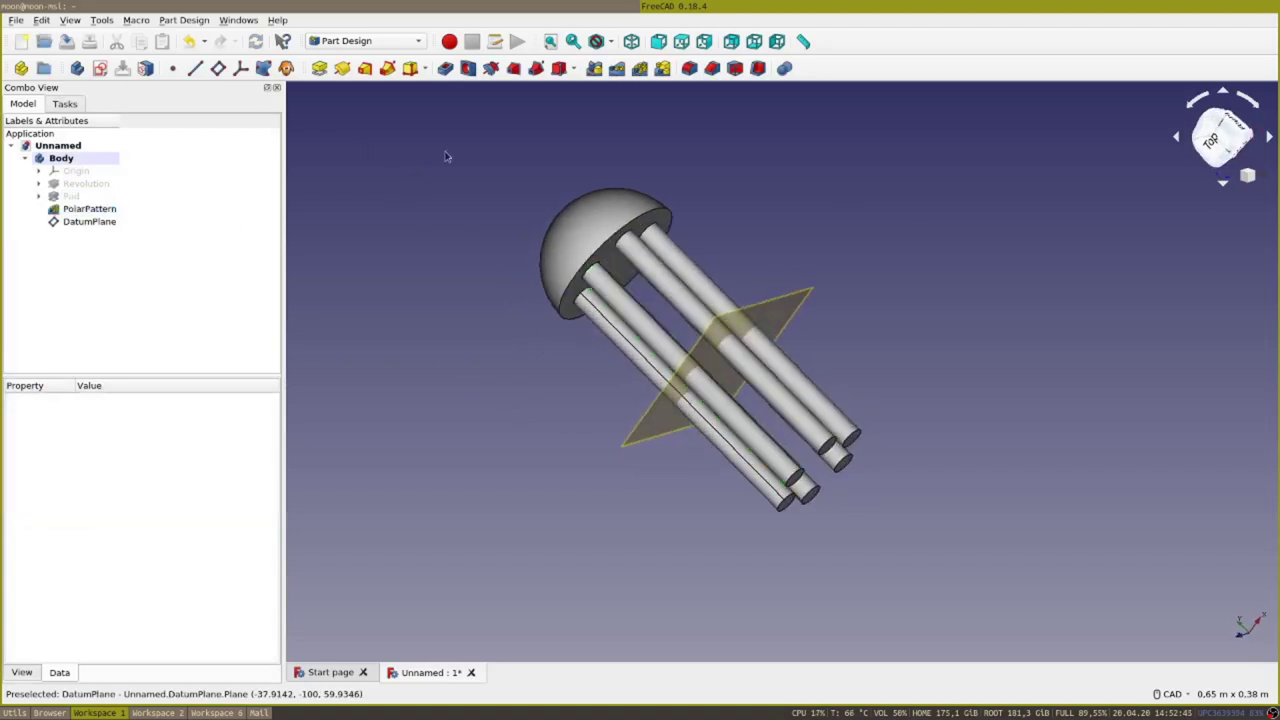
Mirror the Revolution dome across the datum plane to cap the other end of the rods.
click(598, 66)
click(58, 184)
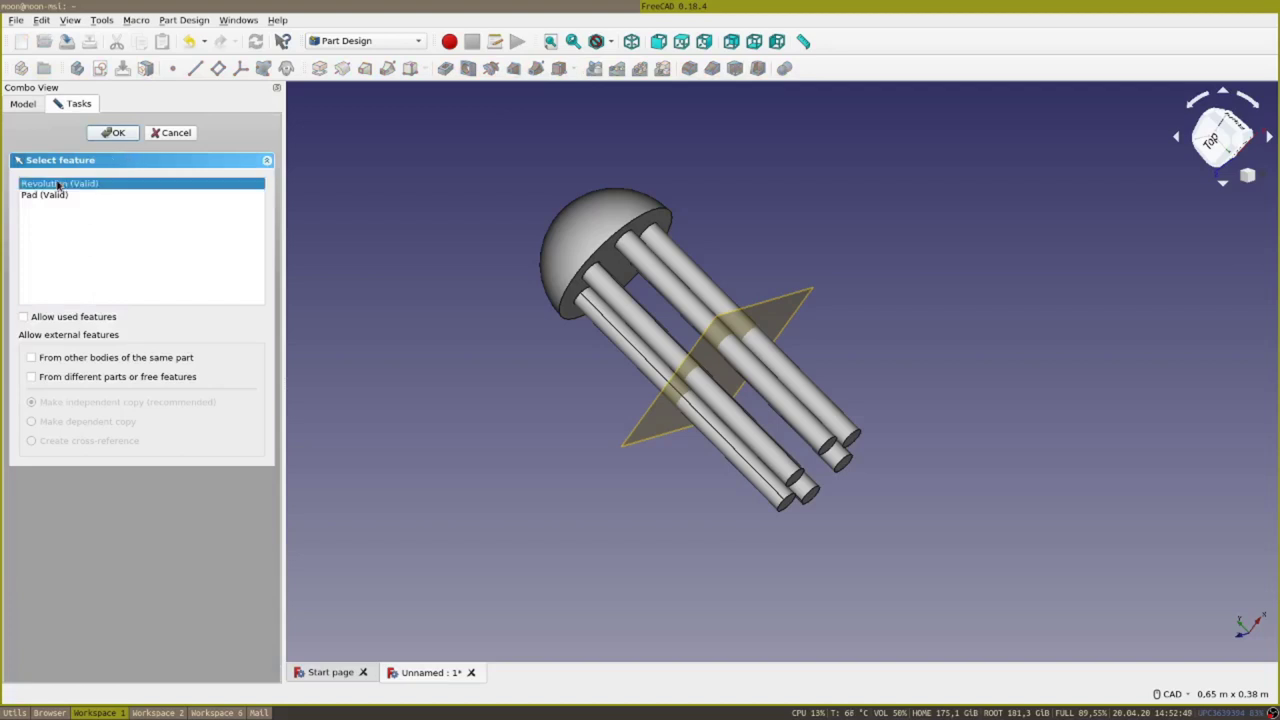
click(118, 132)
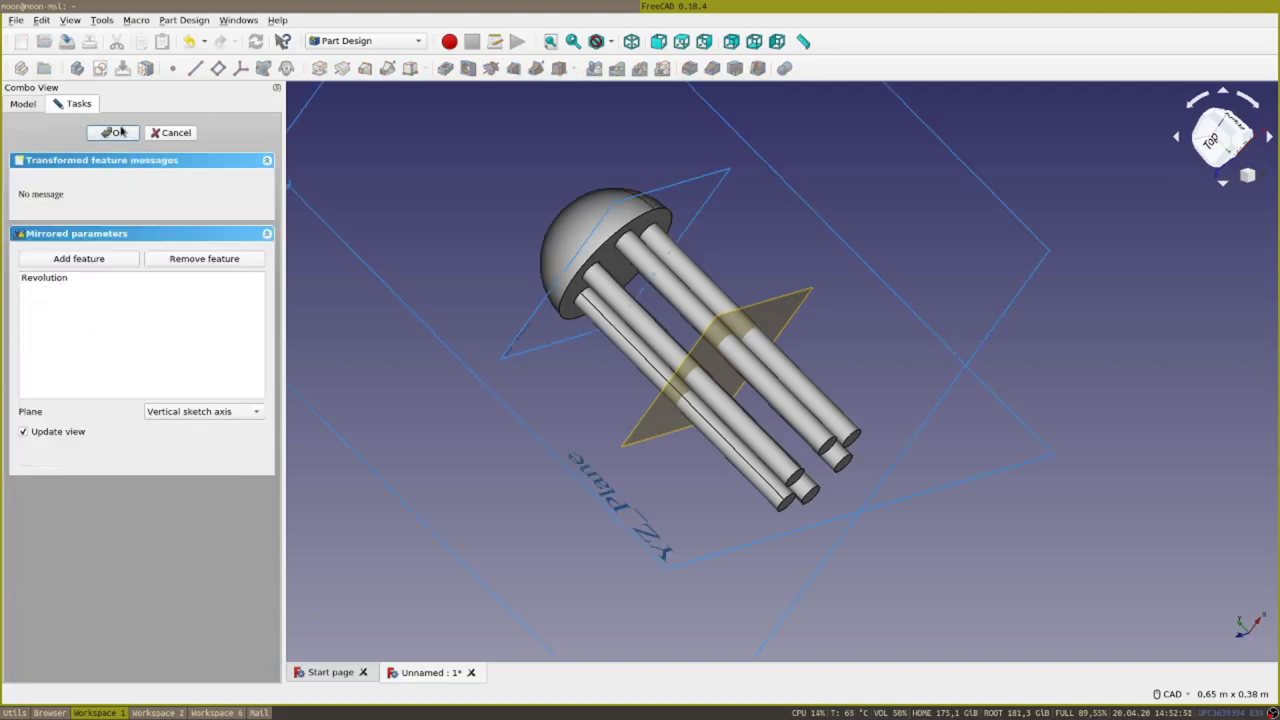
click(209, 411)
click(209, 496)
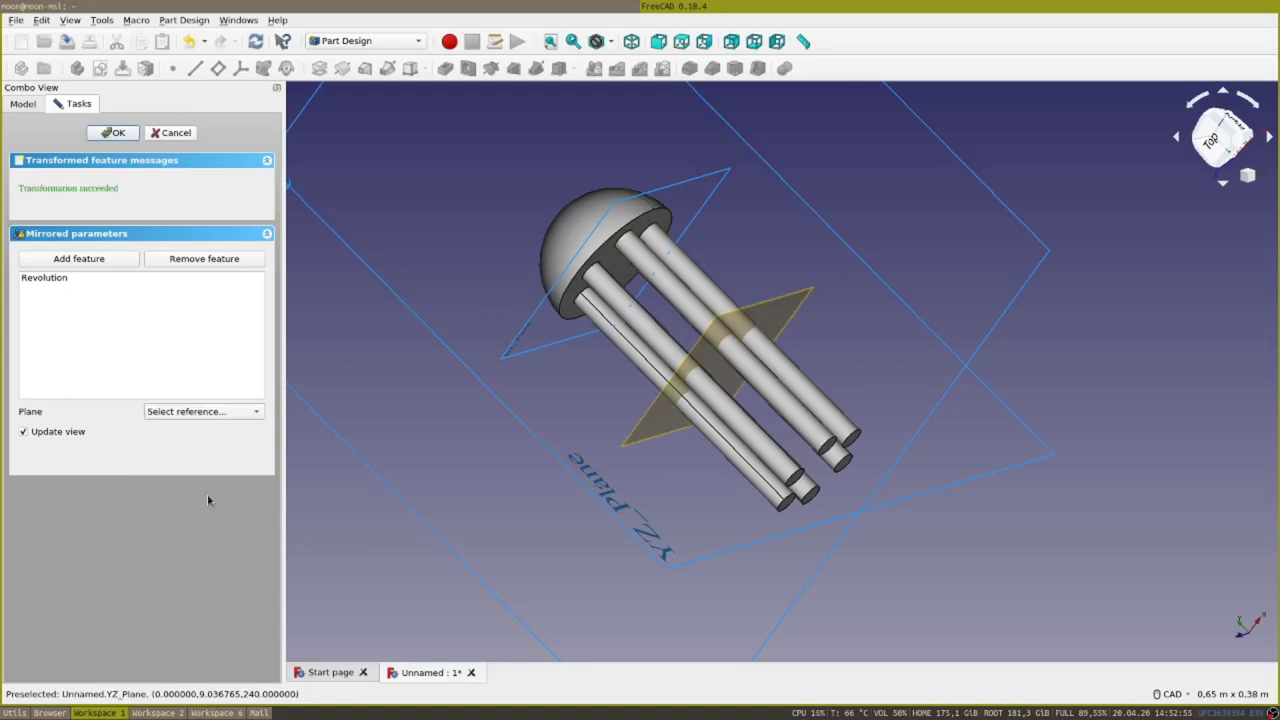
click(742, 331)
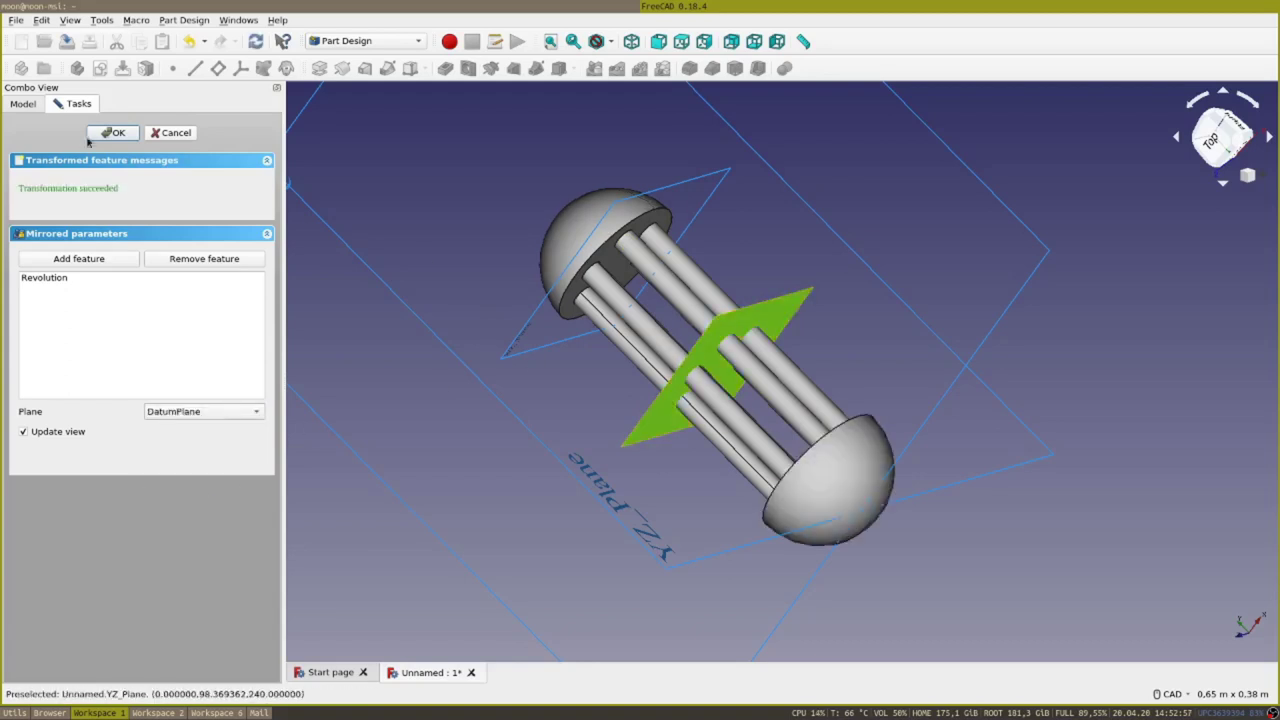
click(116, 133)
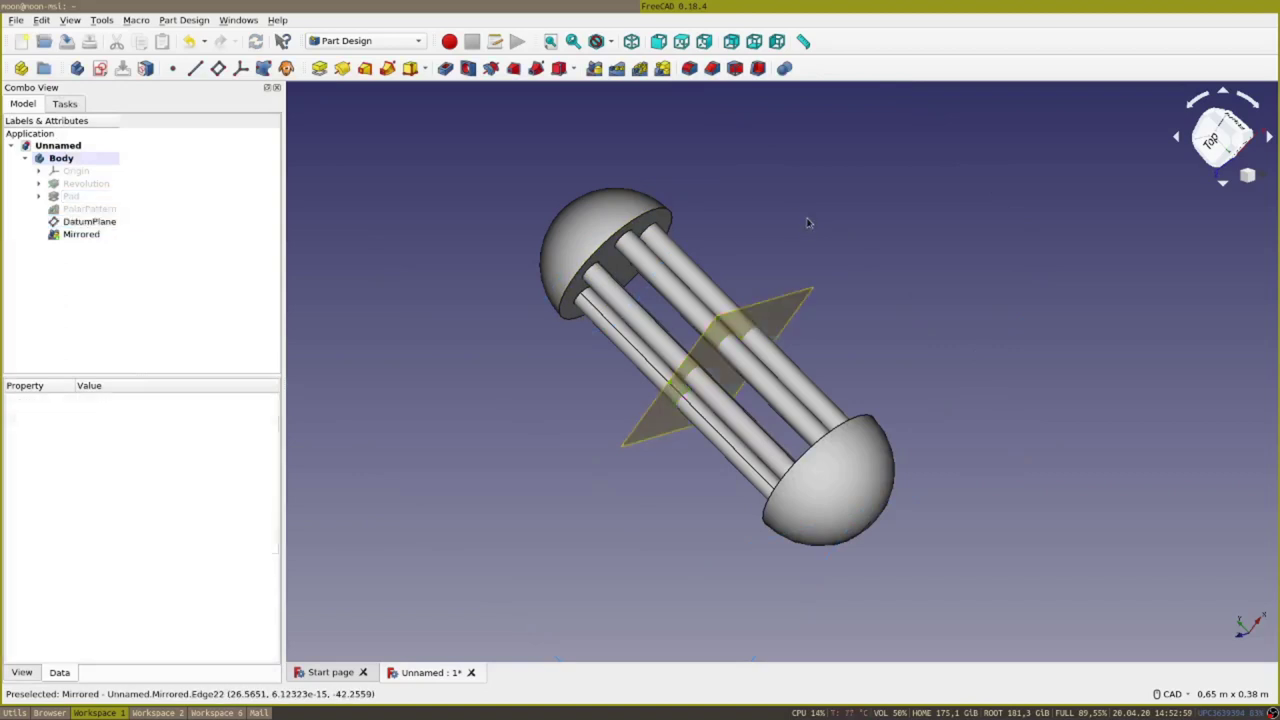
middle_drag(812, 226, 824, 249)
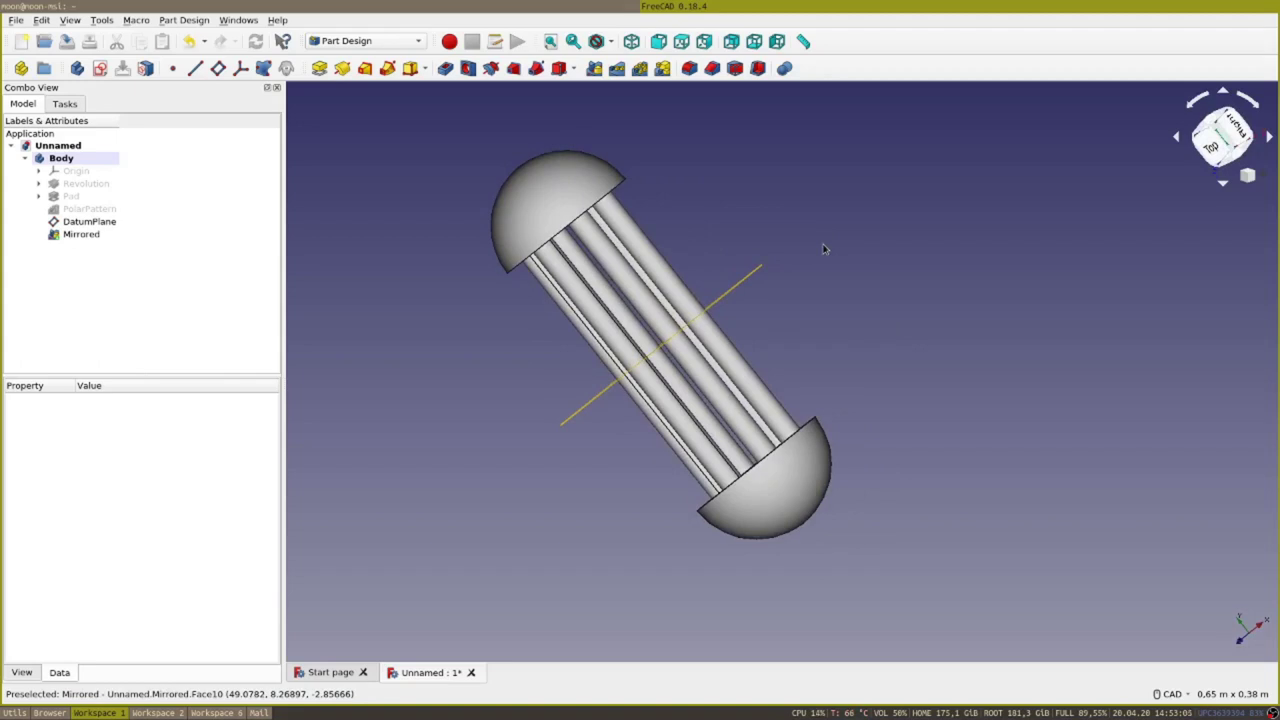
click(85, 236)
Set the Mirrored feature's display transparency to 62 in its Appearance settings.
right_click(85, 236)
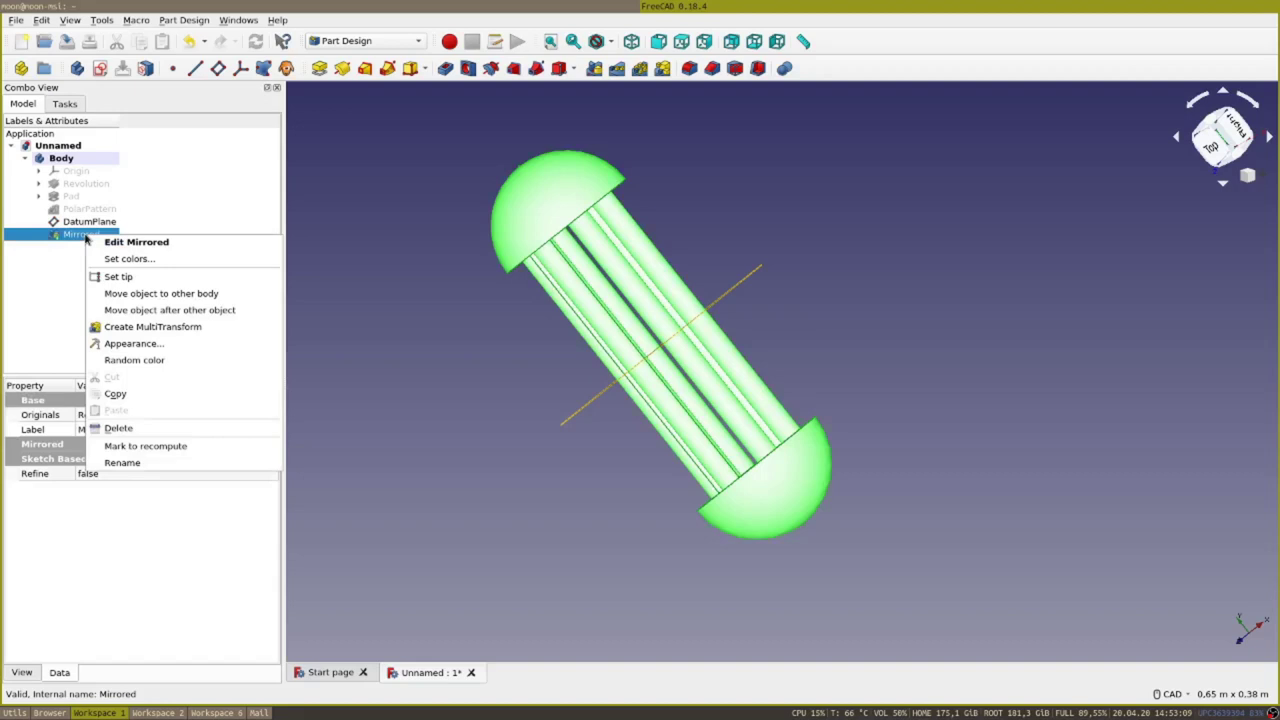
click(165, 345)
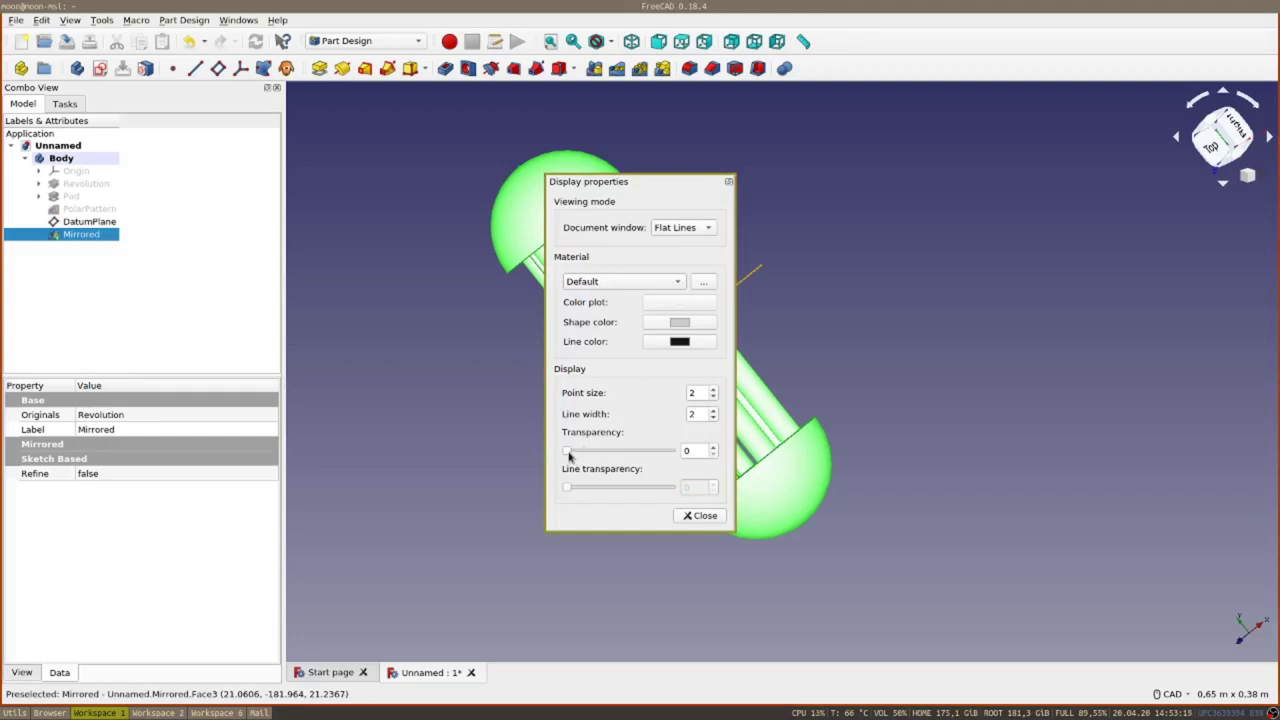
drag(567, 451, 631, 451)
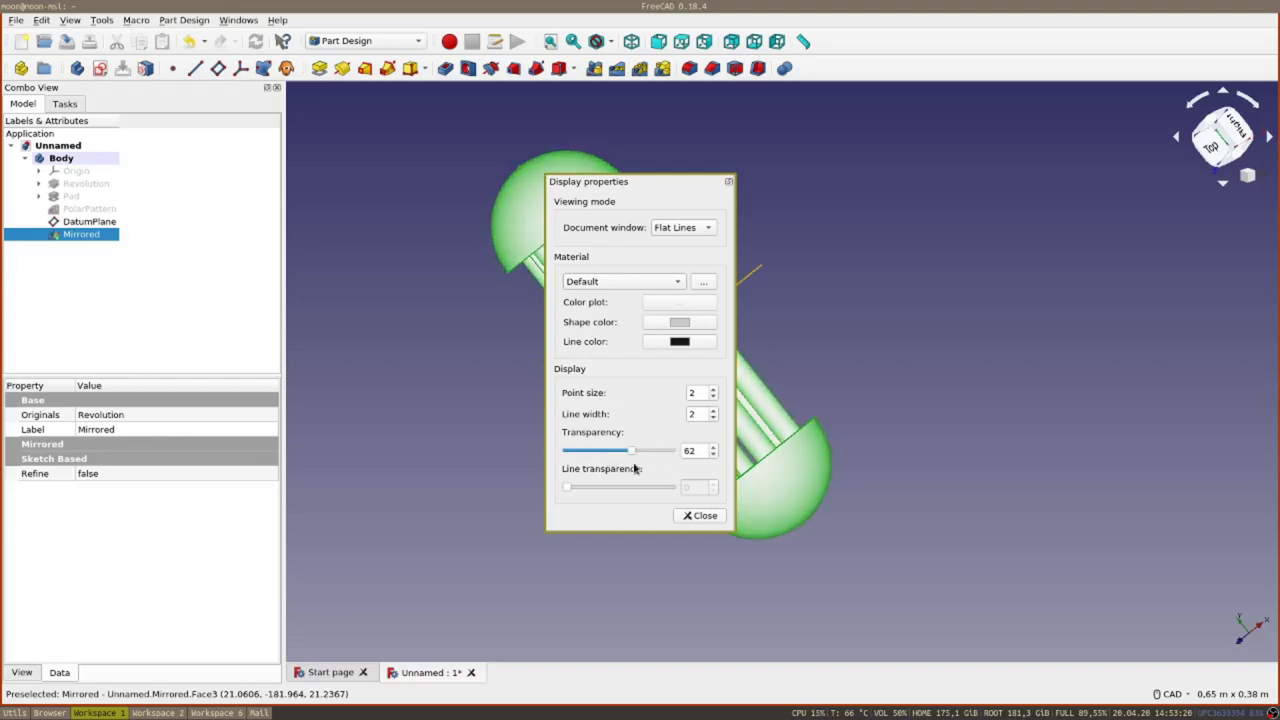
click(700, 516)
click(420, 226)
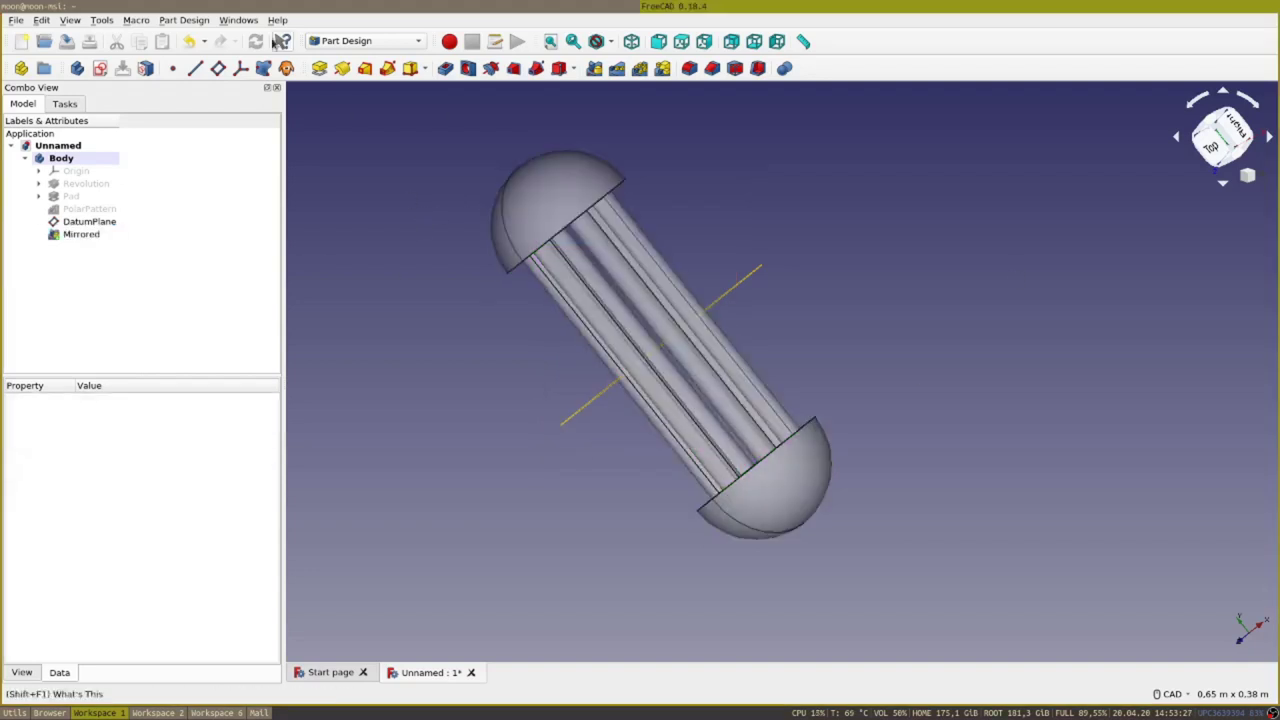
Create a new sketch attached to XY_Plane and open it in the Sketcher.
click(100, 68)
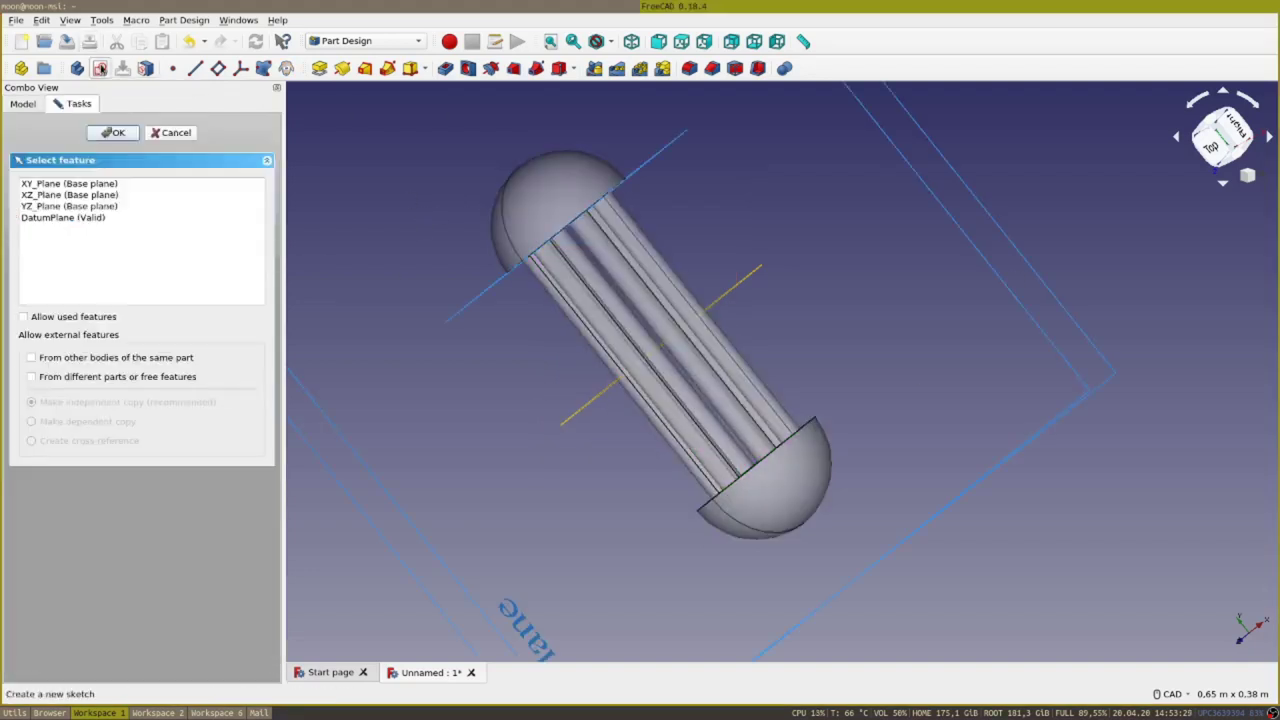
click(108, 186)
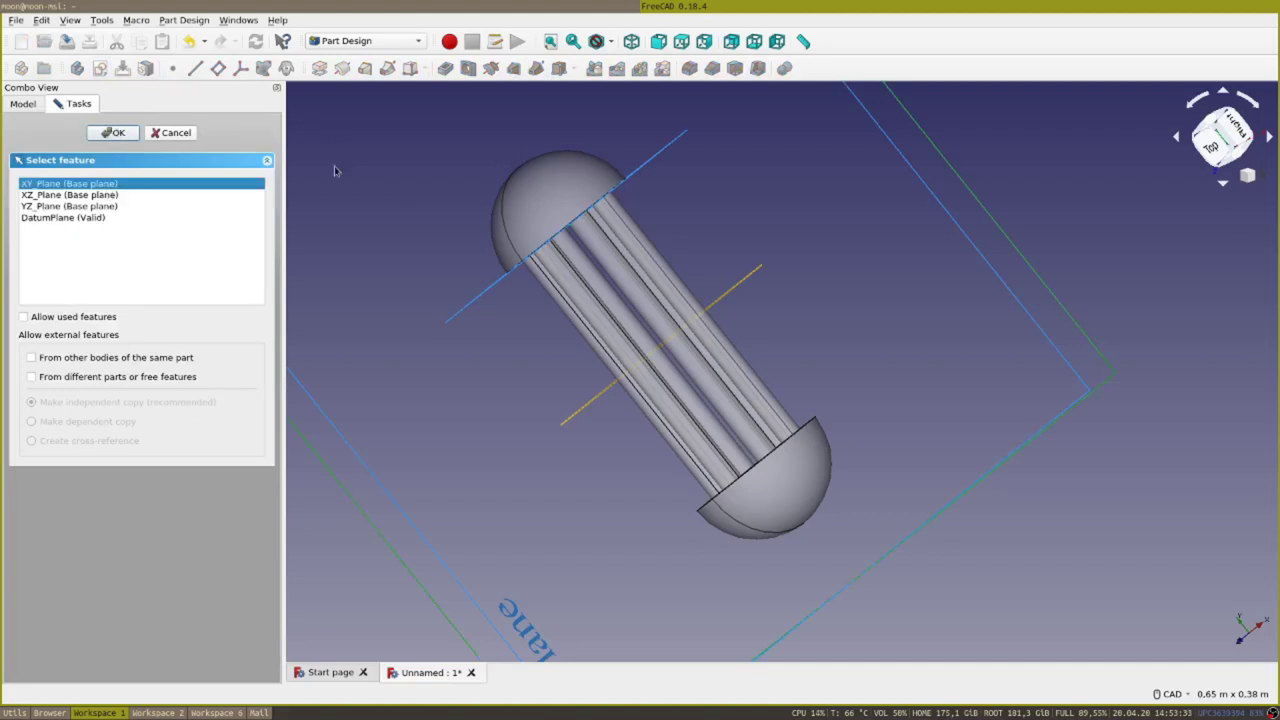
click(118, 133)
scroll(946, 383, up, 5)
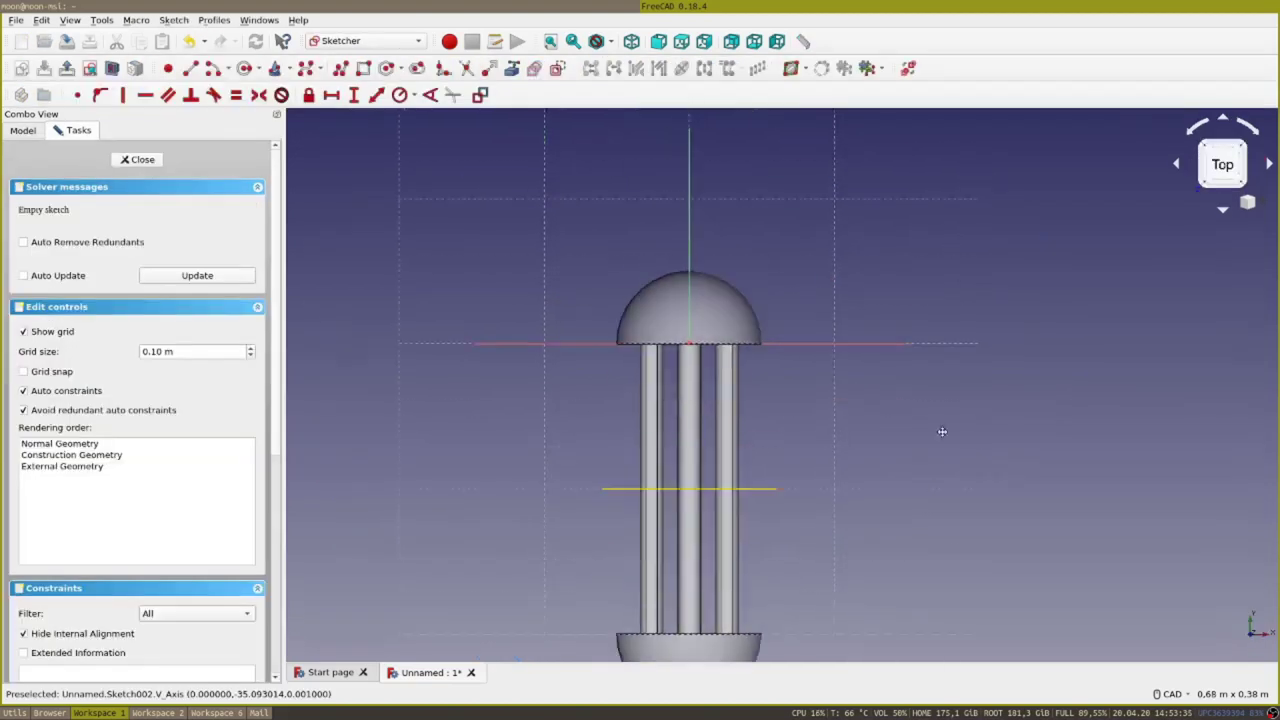
Draw a circle centred on the vertical axis and constrain its radius to 10 mm.
click(244, 68)
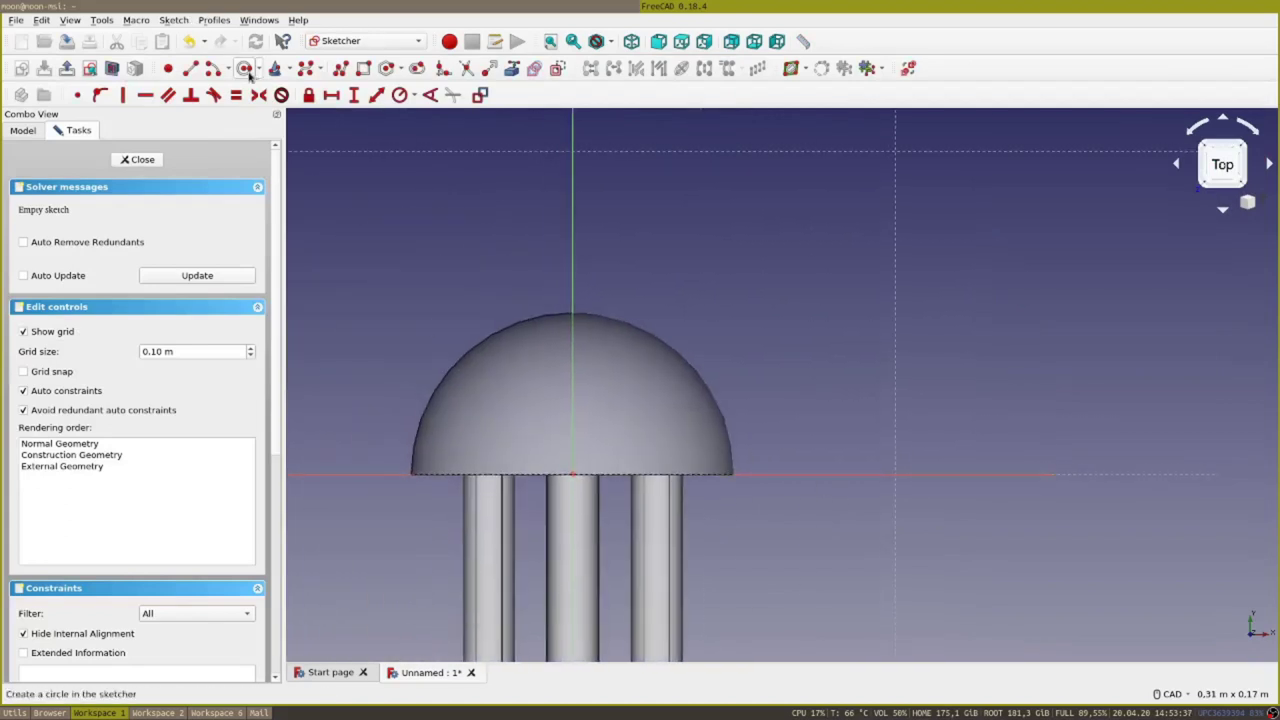
click(573, 388)
click(606, 388)
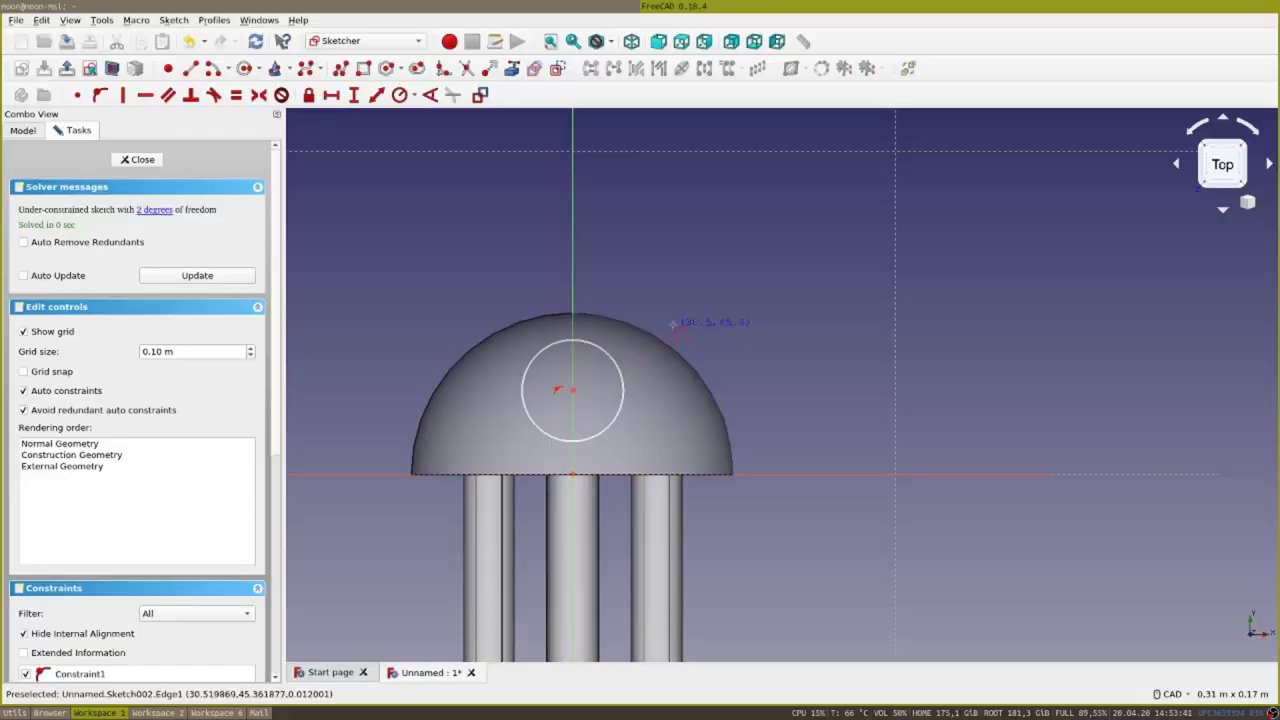
middle_drag(609, 385, 714, 288)
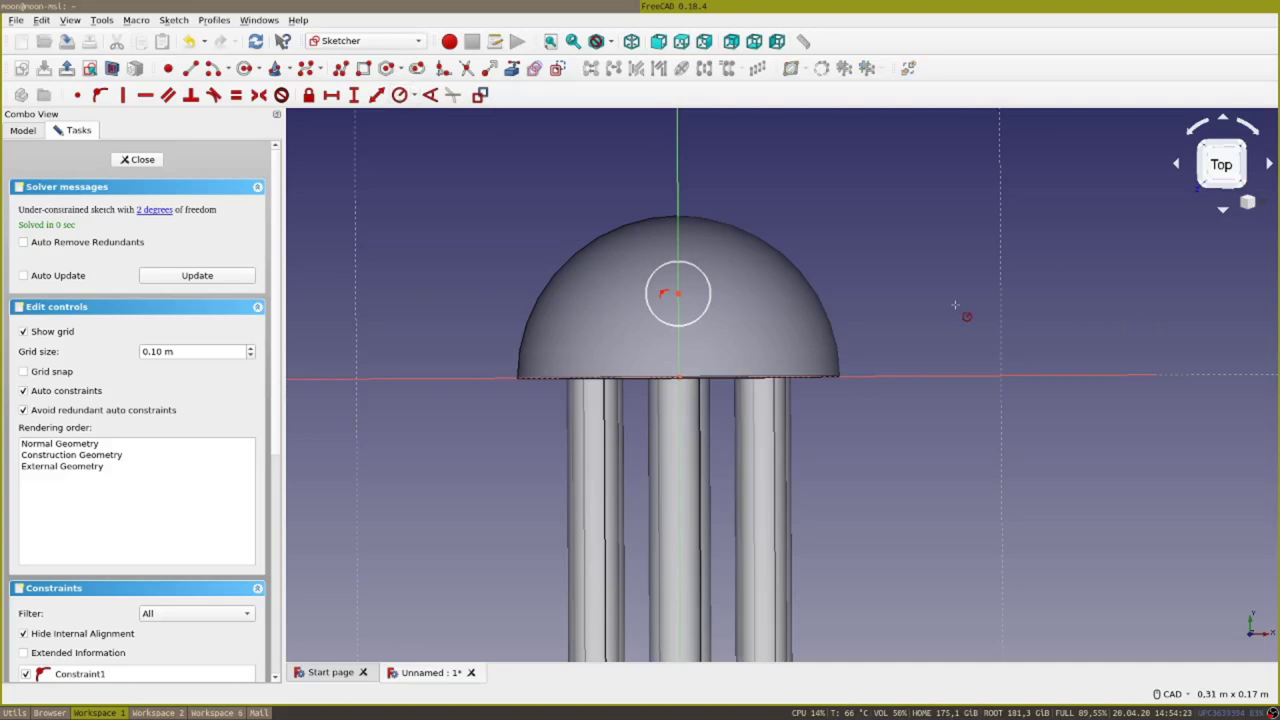
click(705, 272)
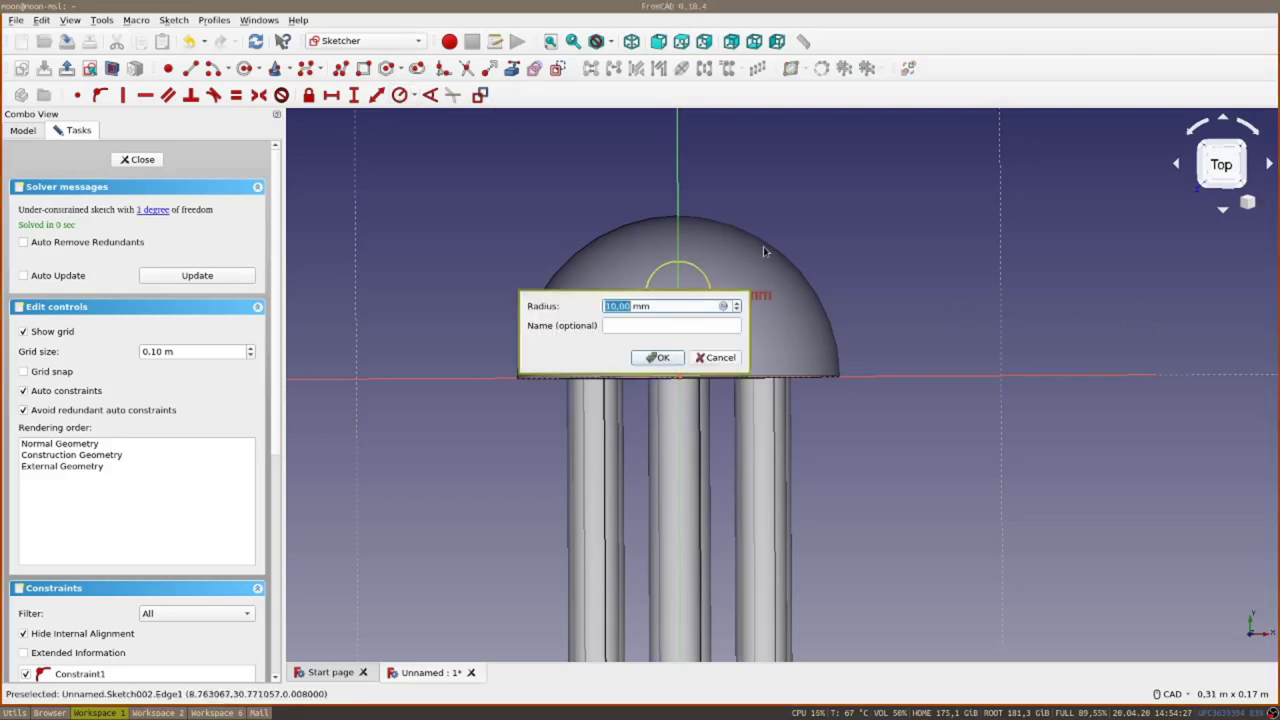
click(658, 357)
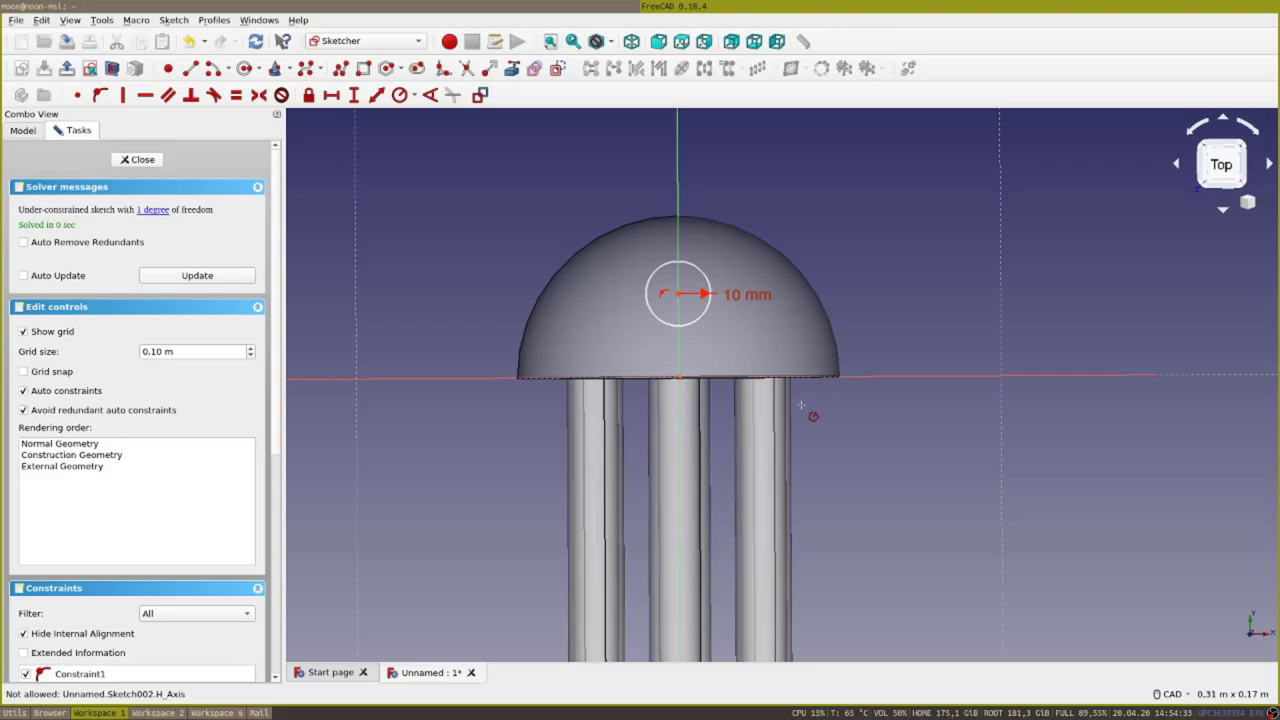
Constrain the circle centre 25 mm from the origin and close Sketch002.
middle_drag(806, 408, 792, 382)
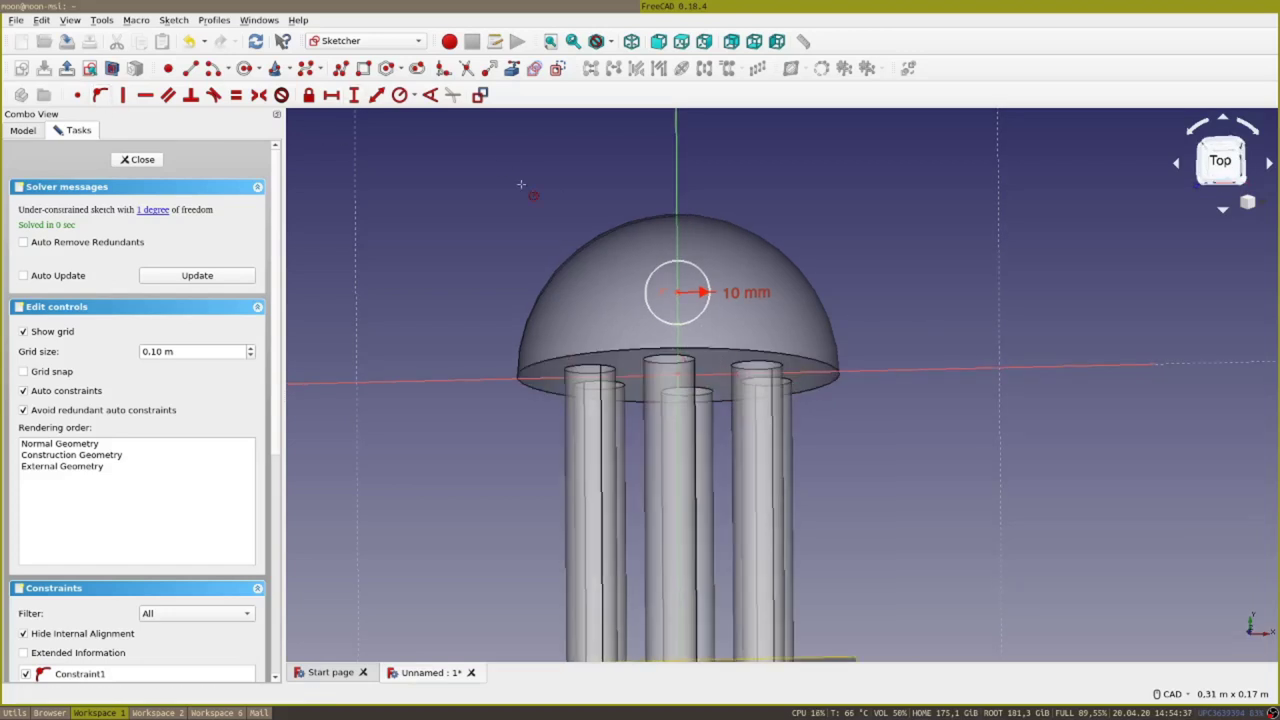
middle_drag(520, 184, 530, 200)
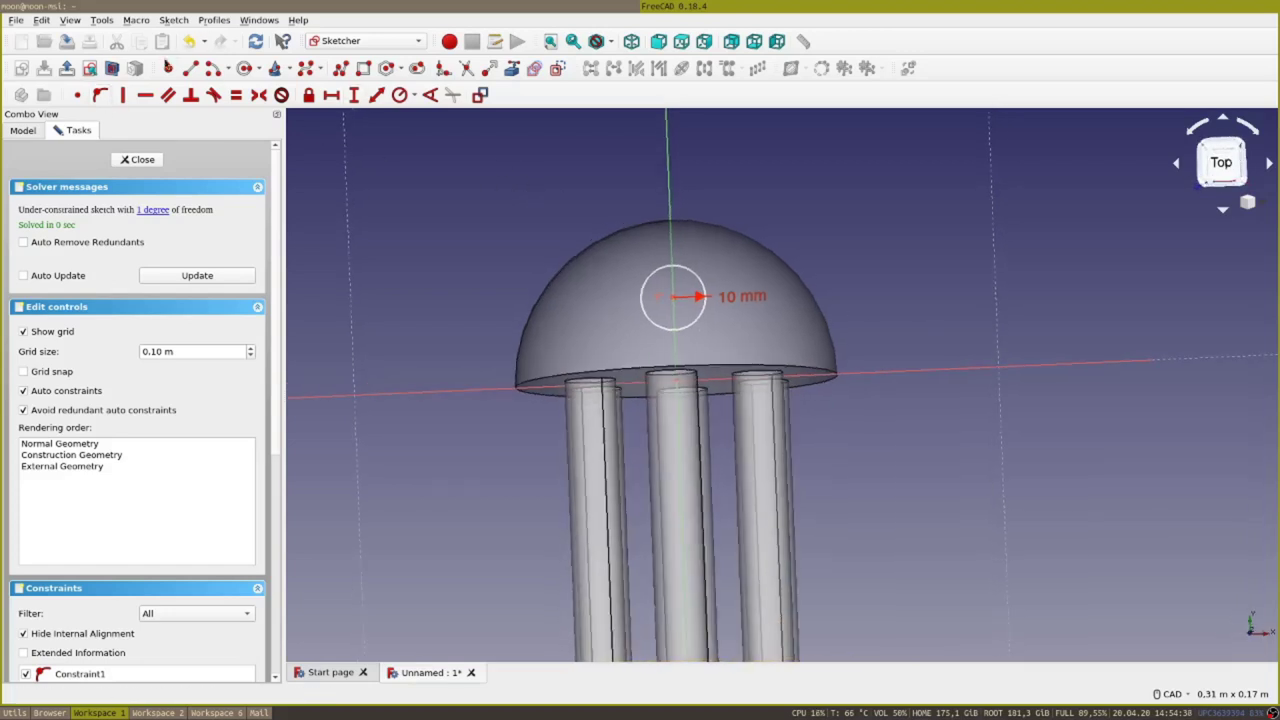
click(377, 95)
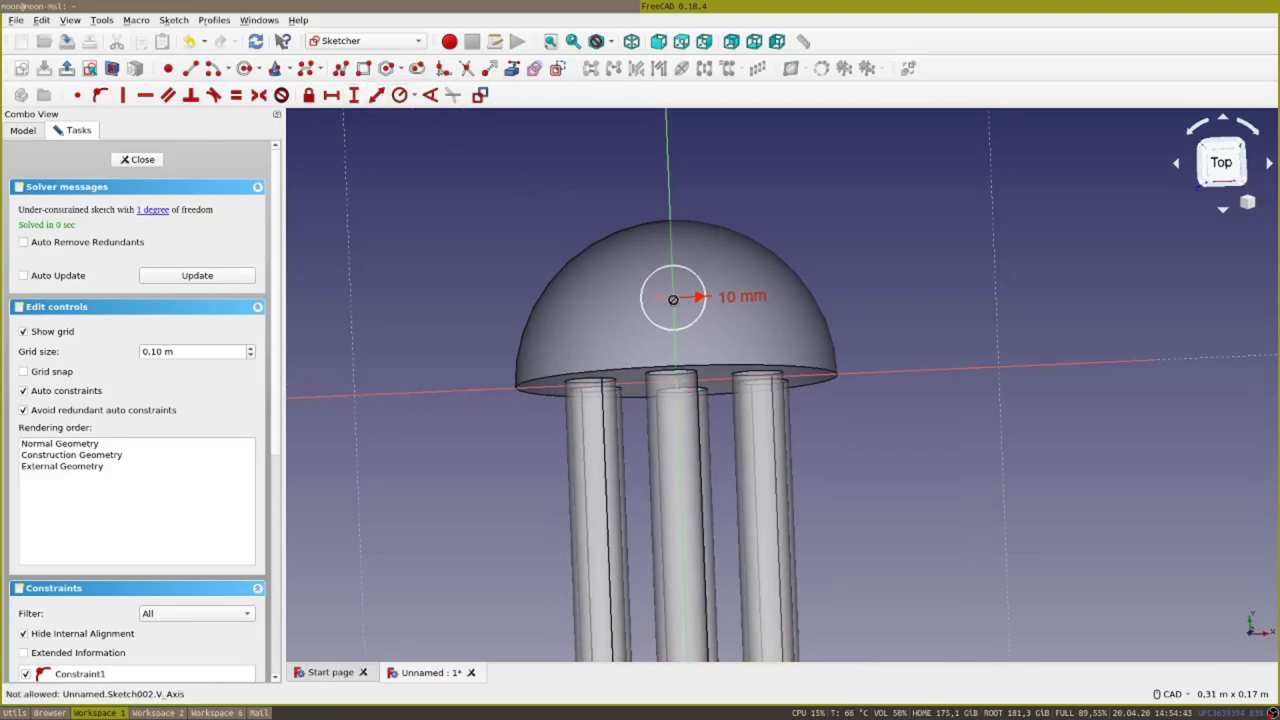
click(673, 299)
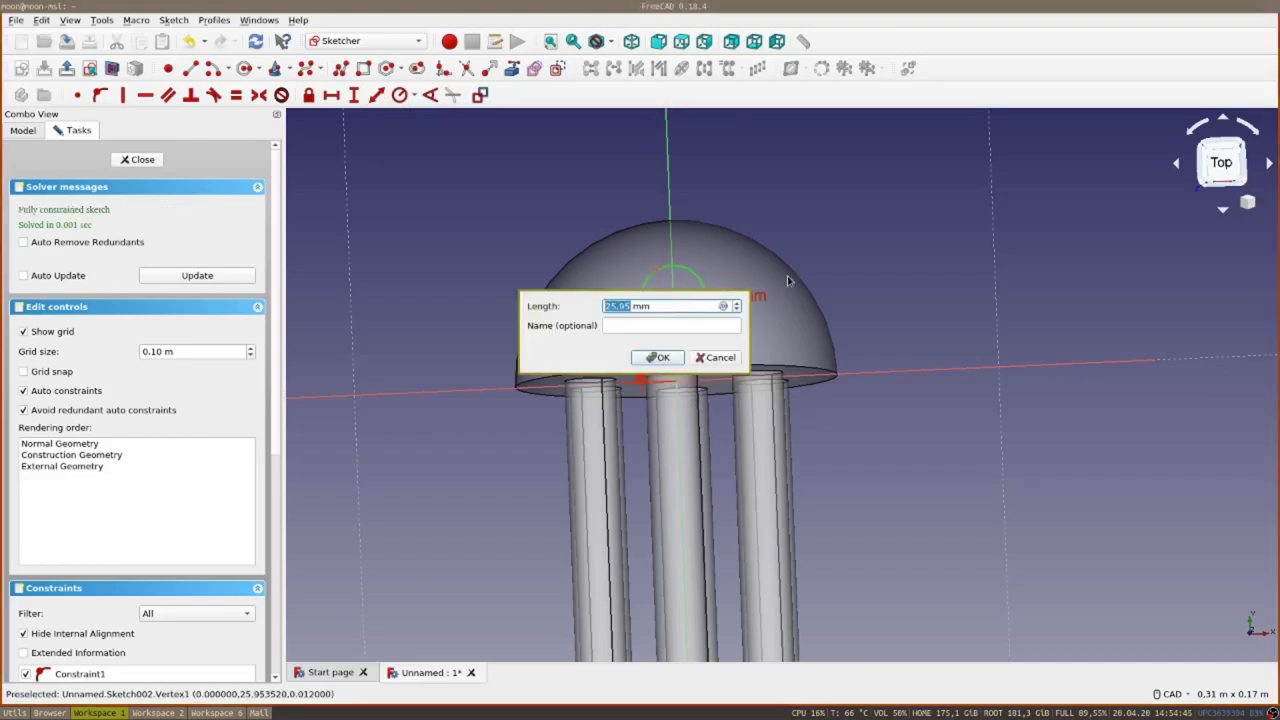
text(25)
click(657, 357)
click(141, 161)
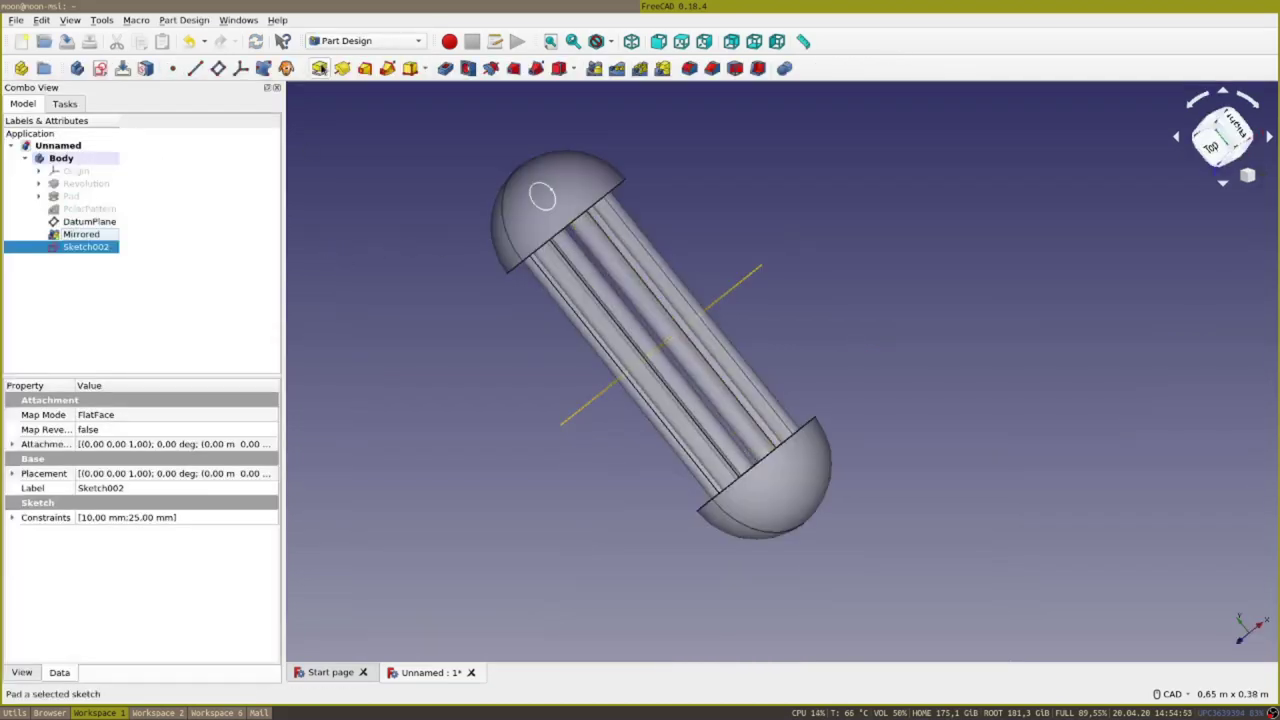
Pad the circle sketch 75 mm into a nozzle stub on the upper dome.
click(319, 68)
text(75)
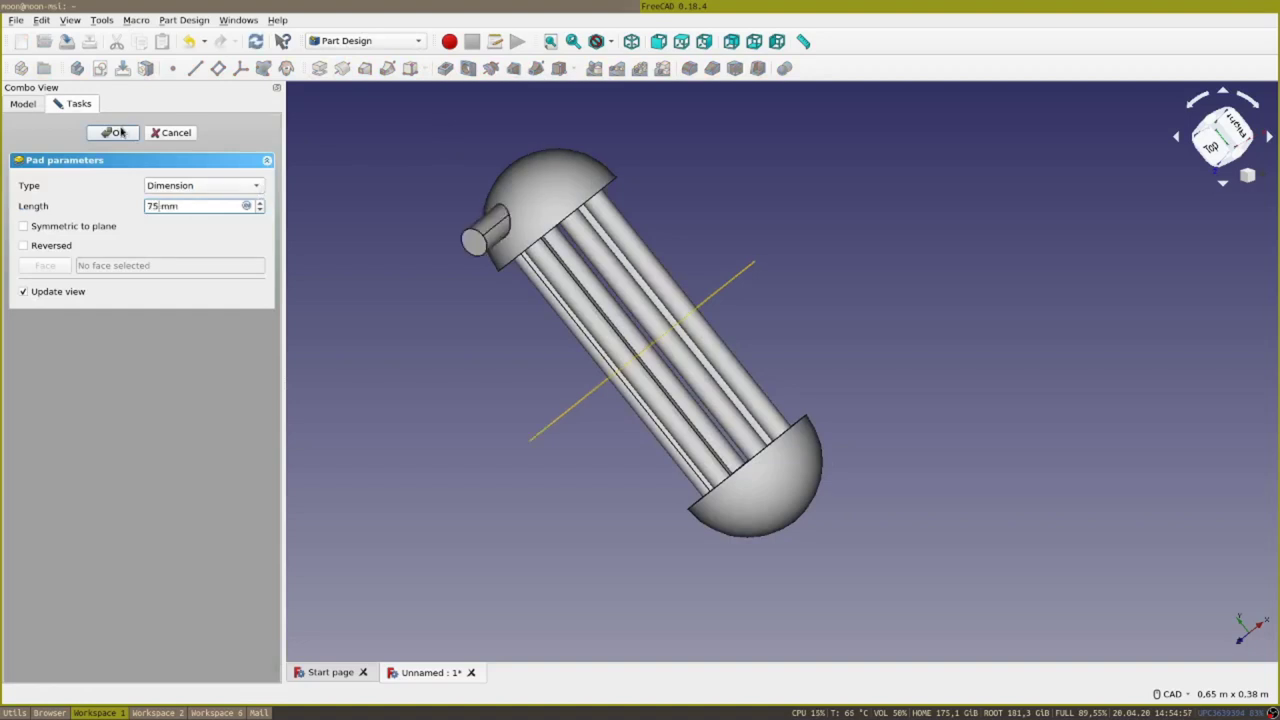
click(116, 133)
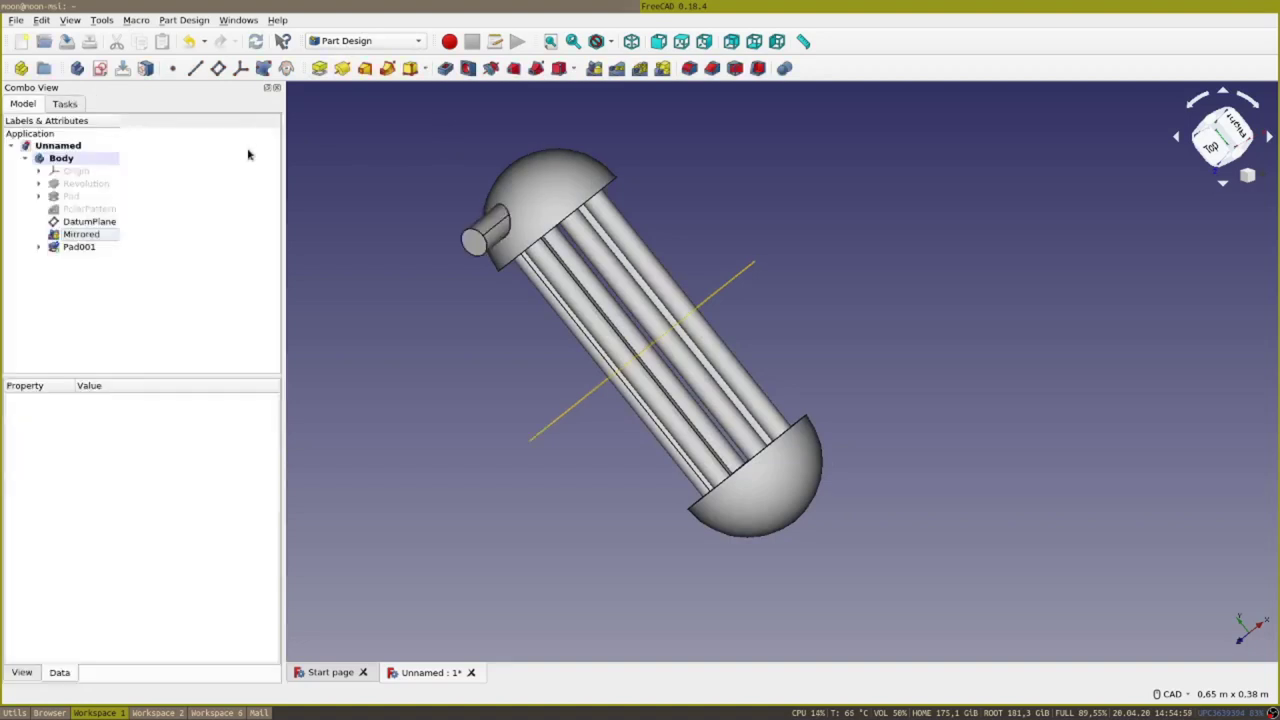
middle_drag(744, 337, 565, 387)
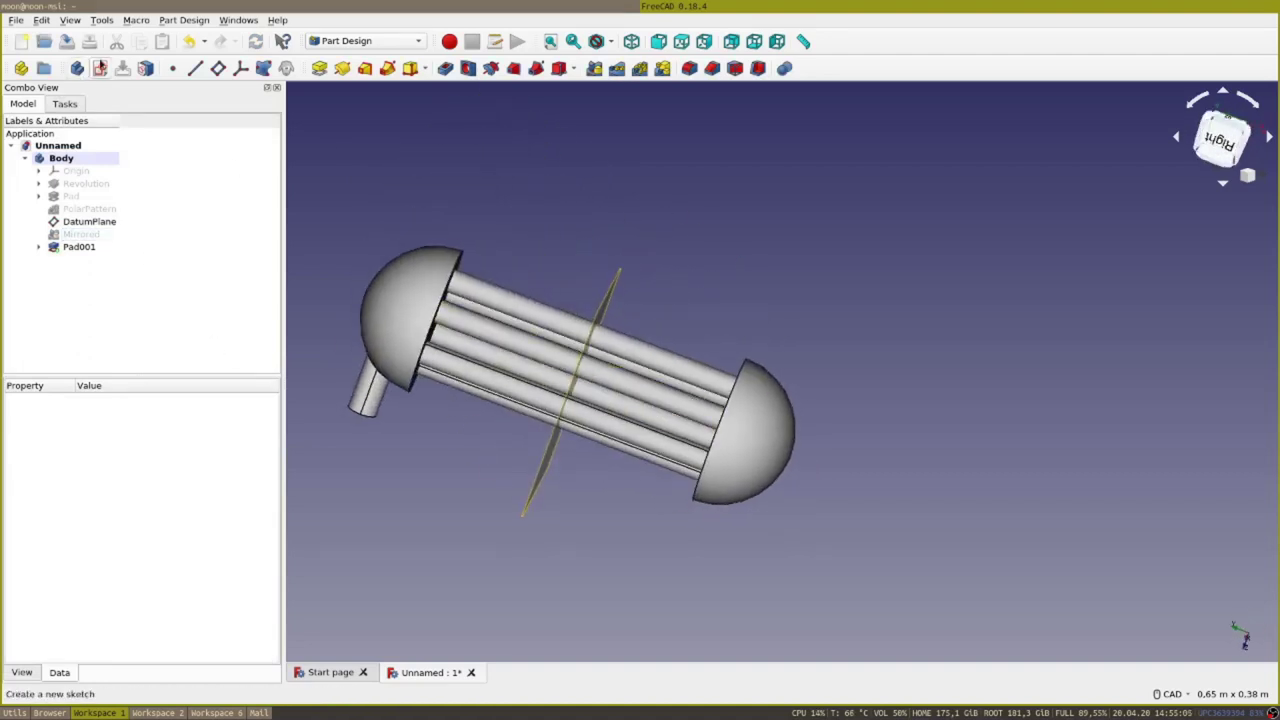
Create Sketch003 on the XY base plane for the lower-dome nozzle.
click(110, 70)
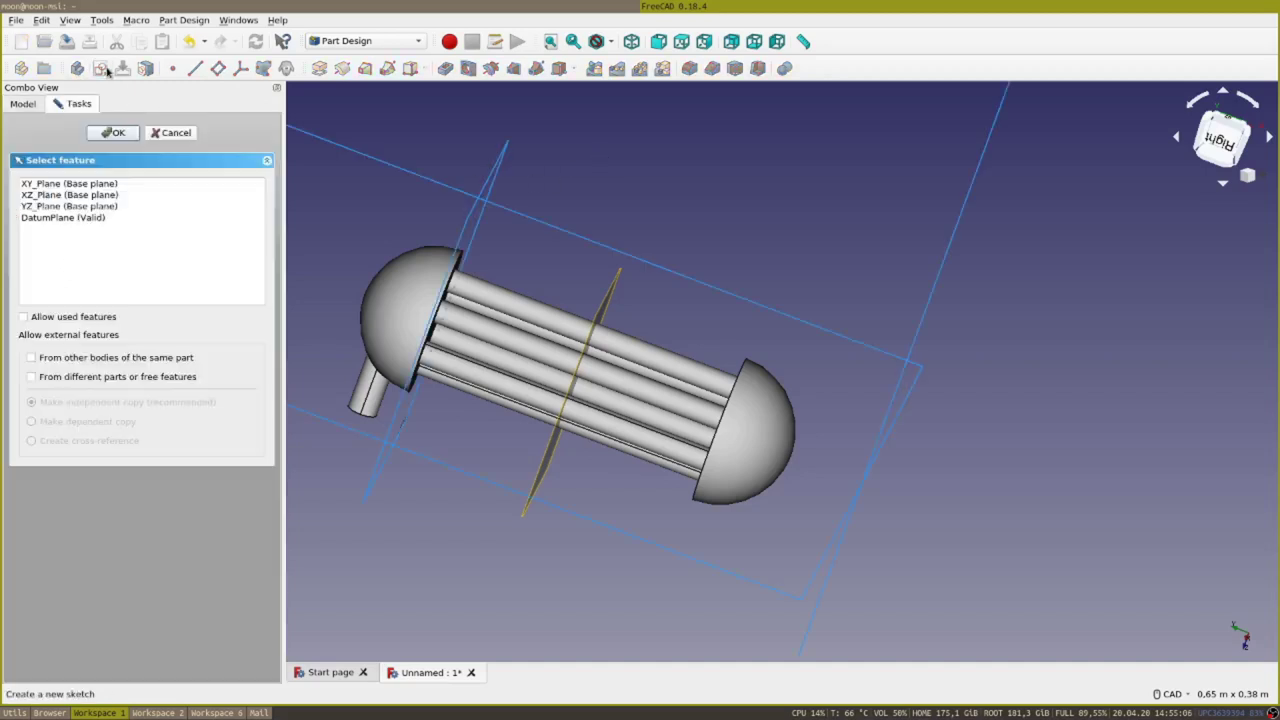
click(69, 185)
click(113, 132)
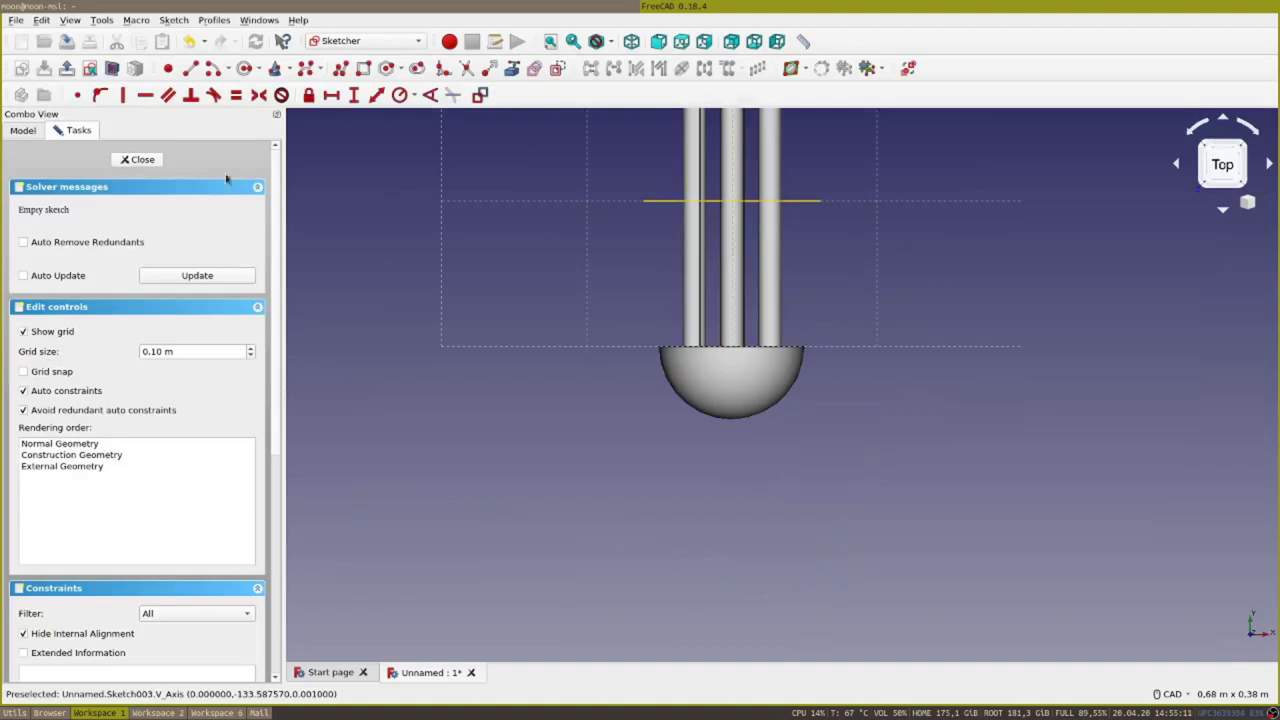
click(12, 130)
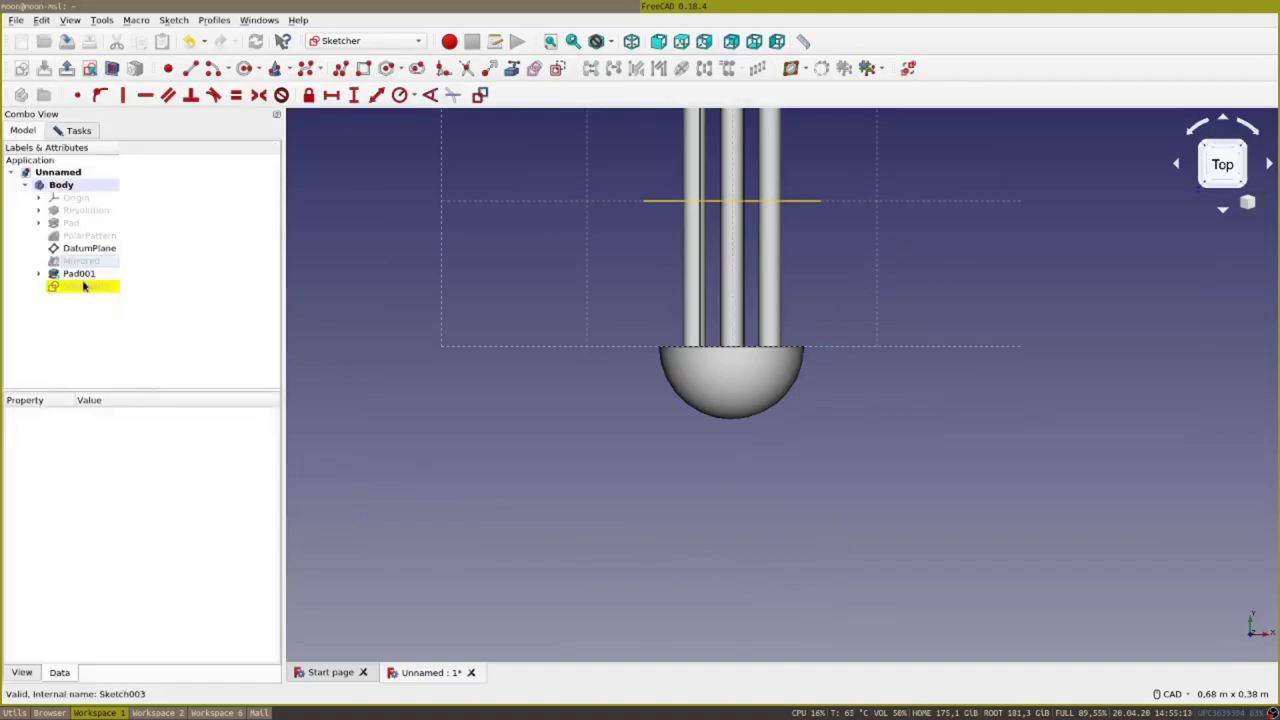
Set Pad001's display transparency to 80 so the internal rods show through.
right_click(82, 275)
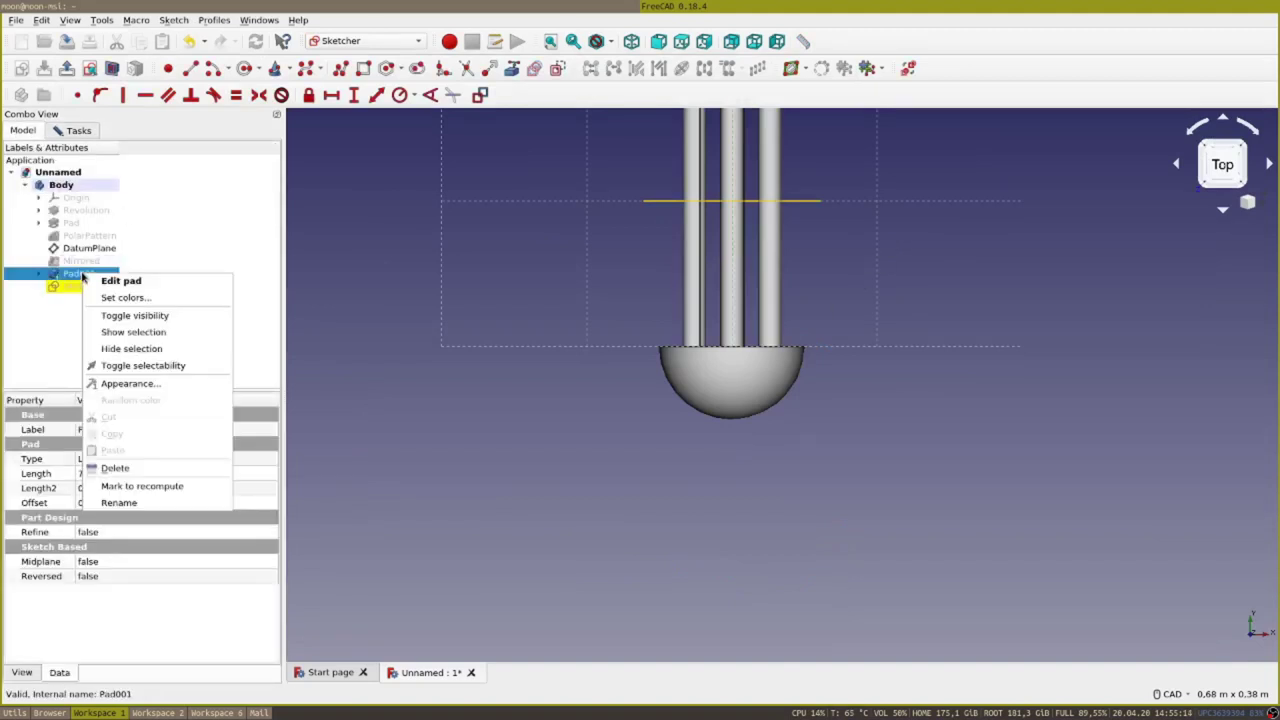
click(160, 384)
drag(567, 450, 652, 450)
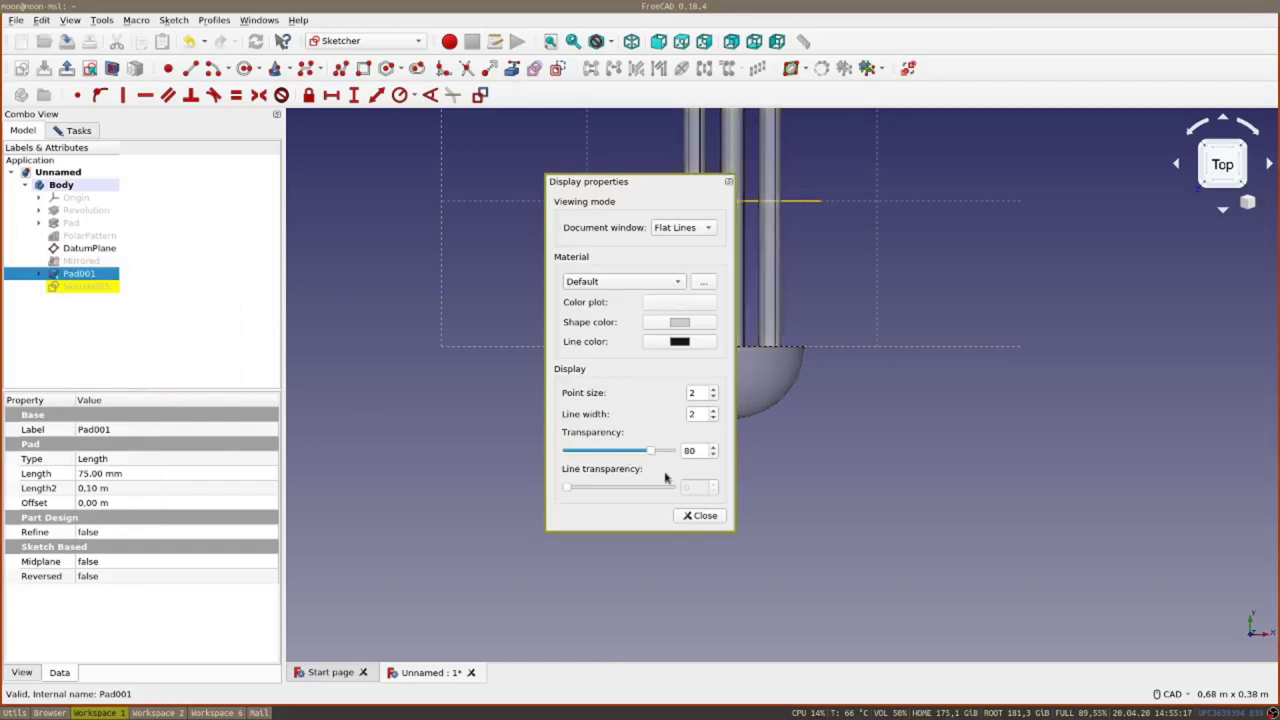
click(704, 516)
scroll(836, 337, up, 4)
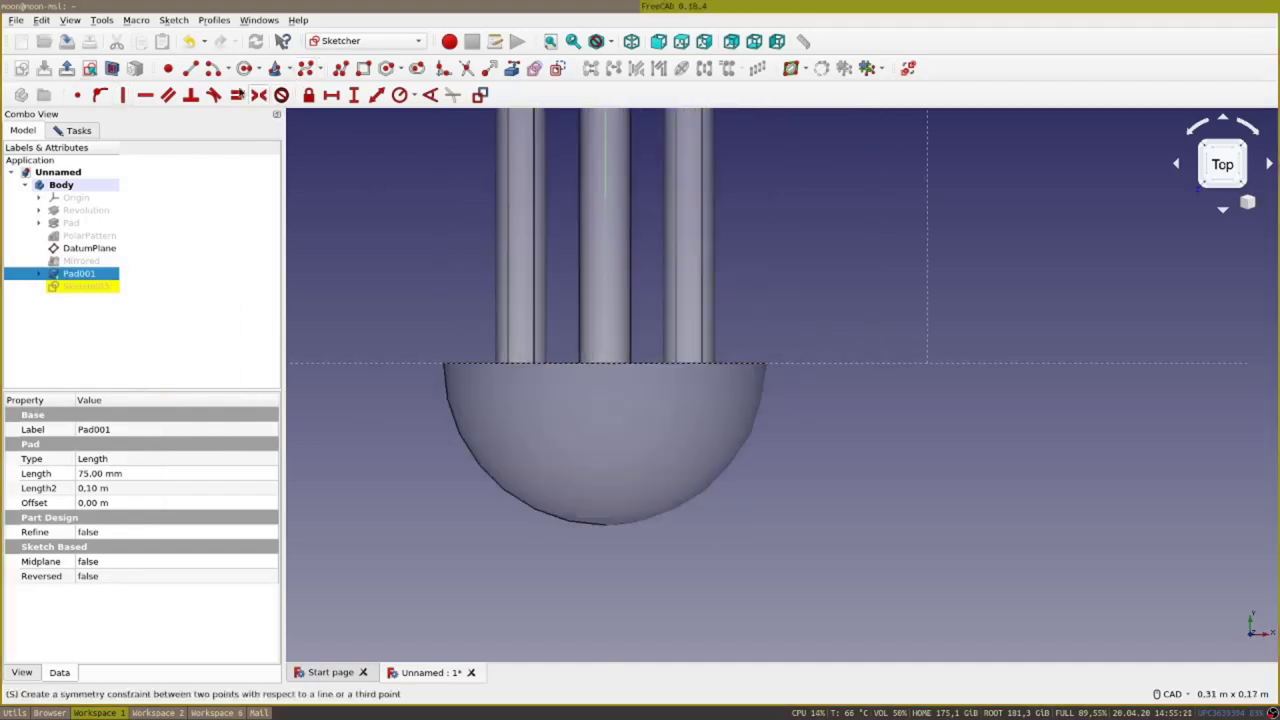
click(401, 96)
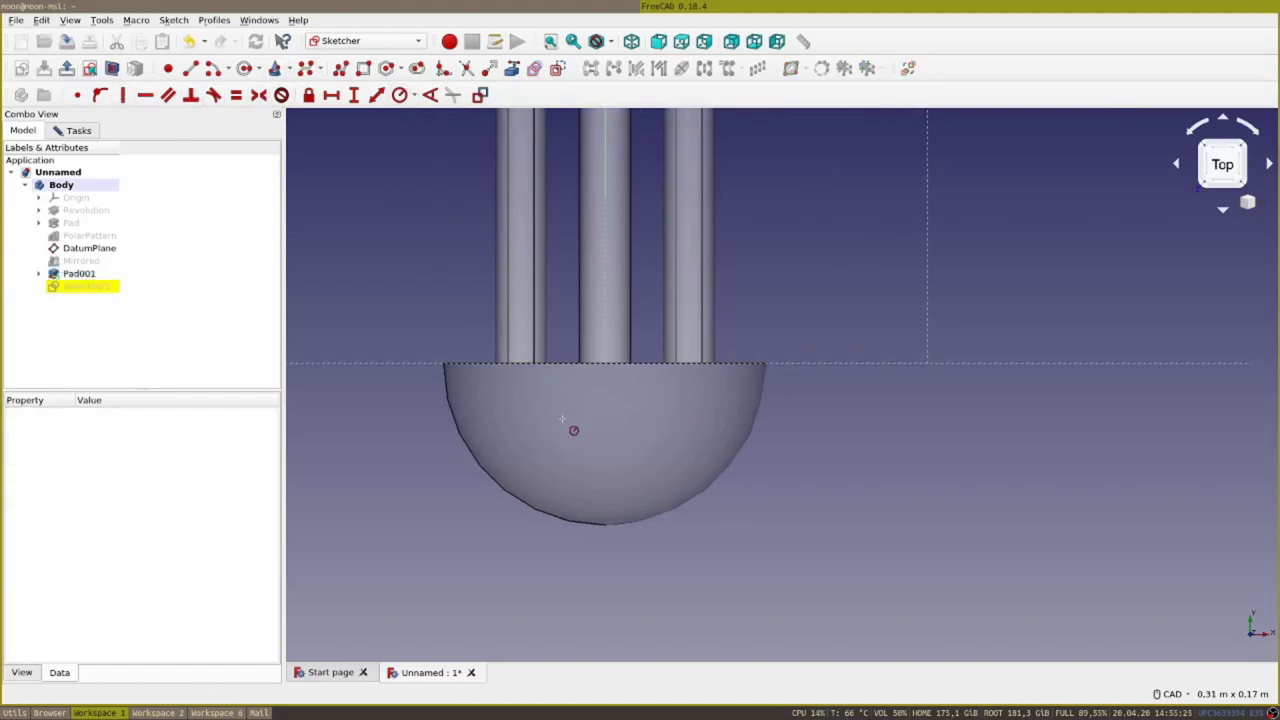
Draw a circle on the lower dome and attach its centre to the vertical axis.
key(Escape)
click(74, 131)
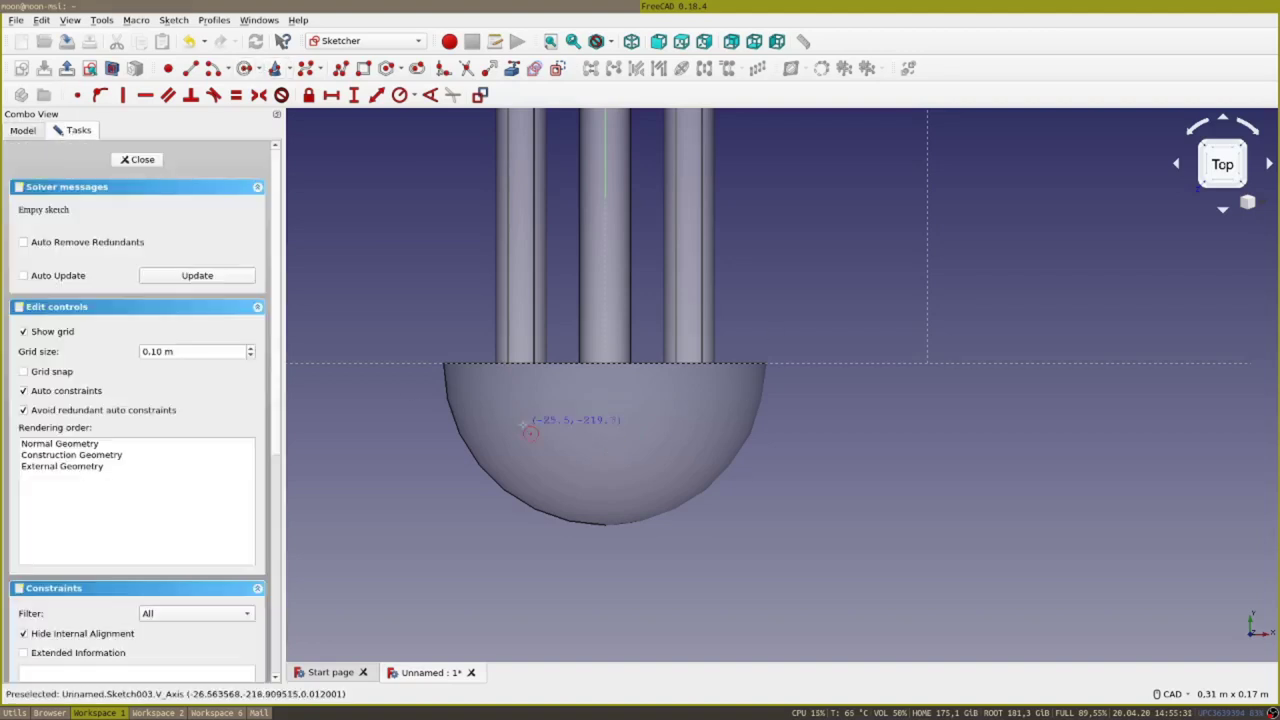
click(580, 443)
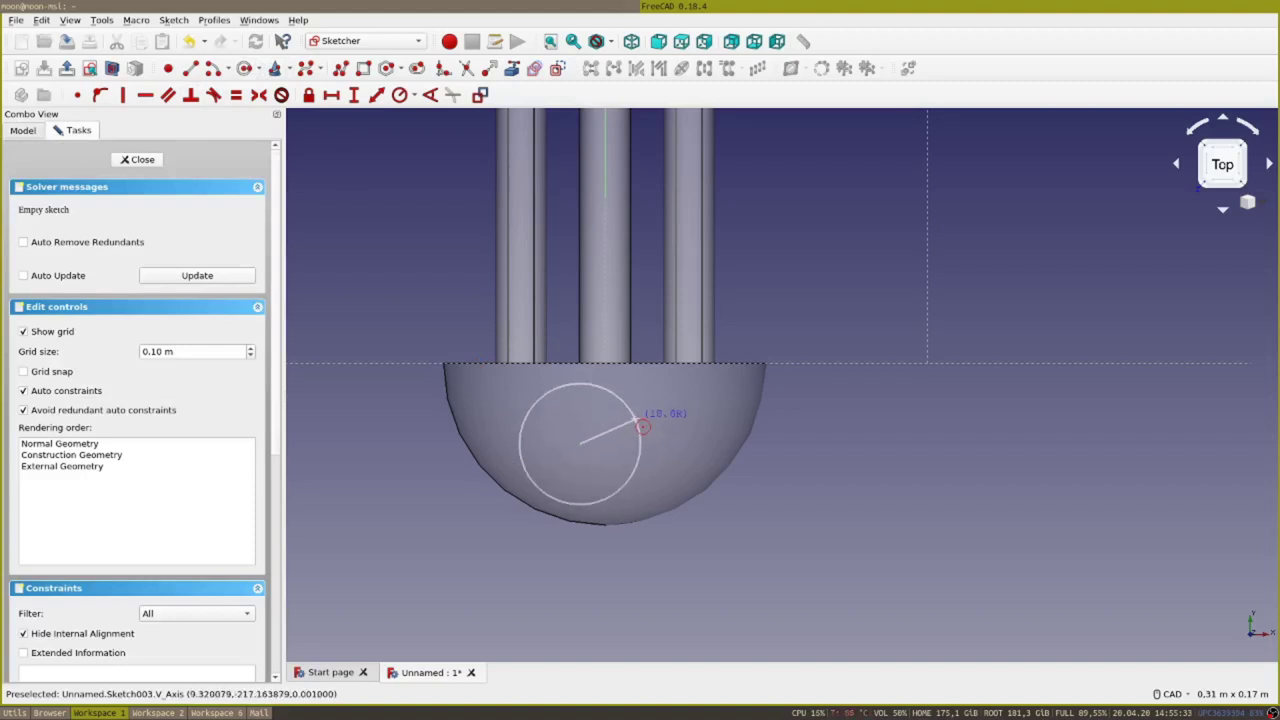
click(641, 425)
scroll(660, 400, down, 2)
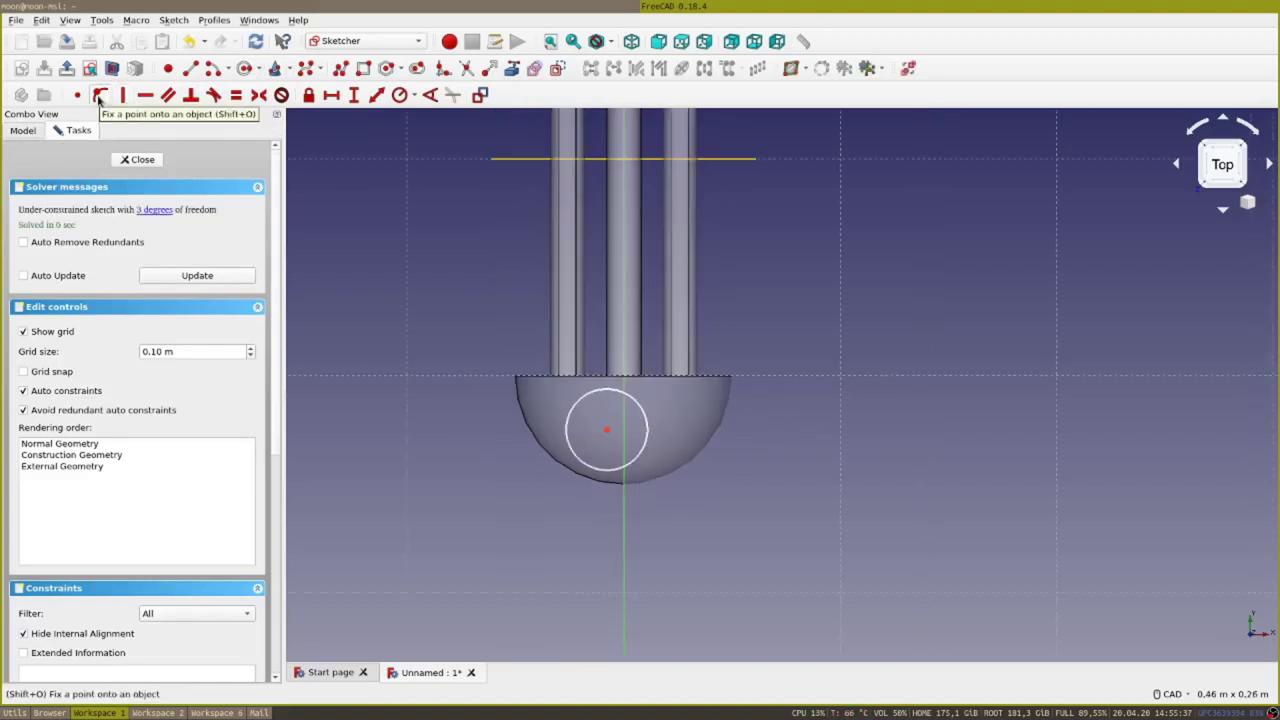
click(99, 95)
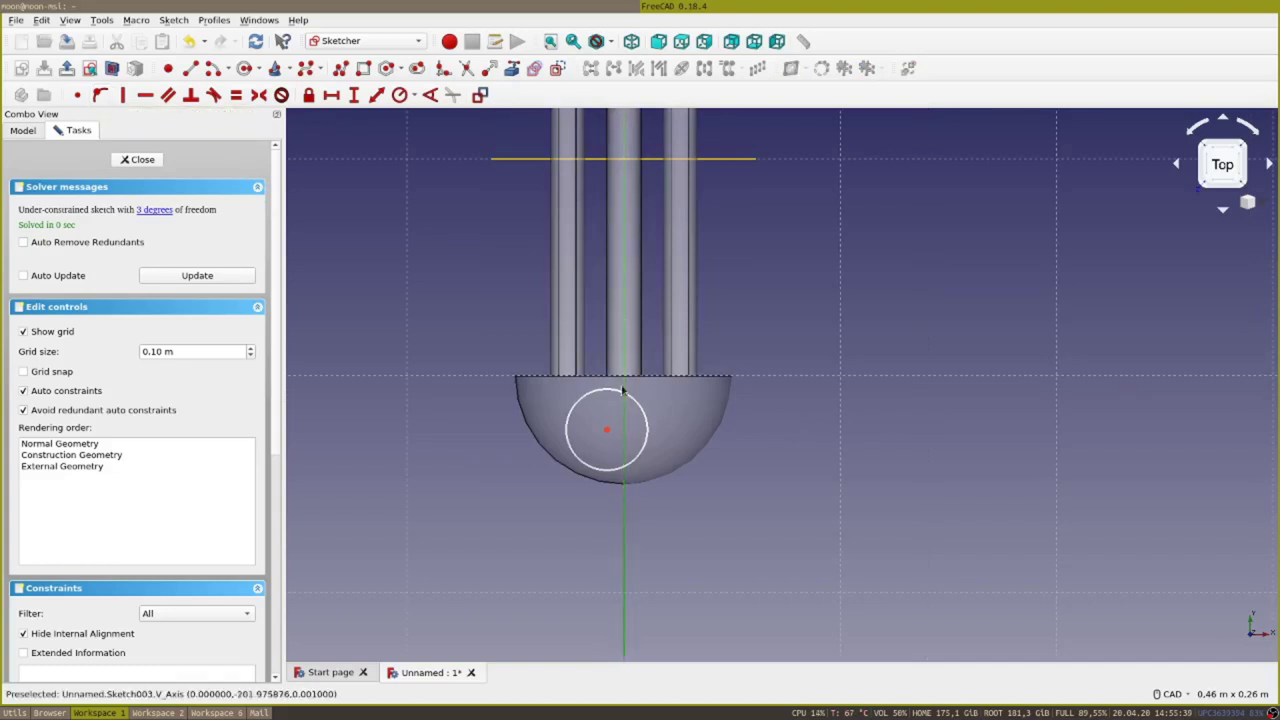
click(606, 430)
click(624, 460)
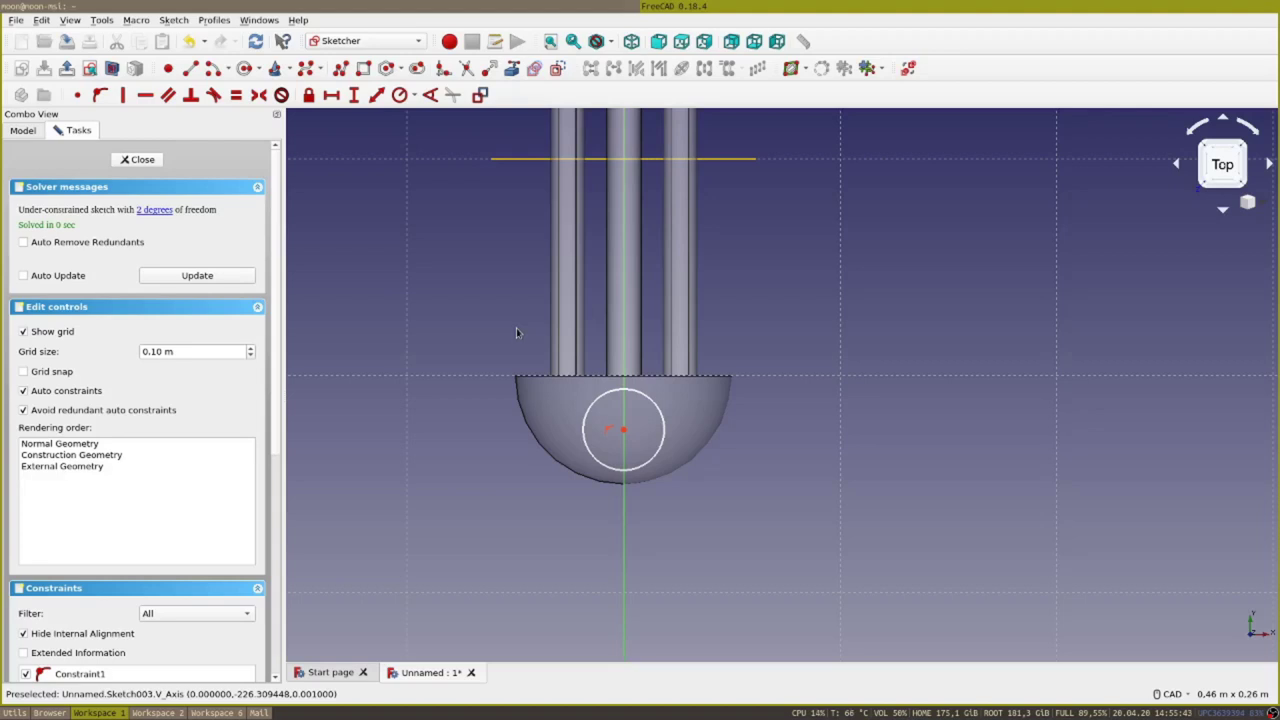
In top view, constrain the circle centre 25 mm vertically from the rod edge point.
scroll(770, 422, up, 3)
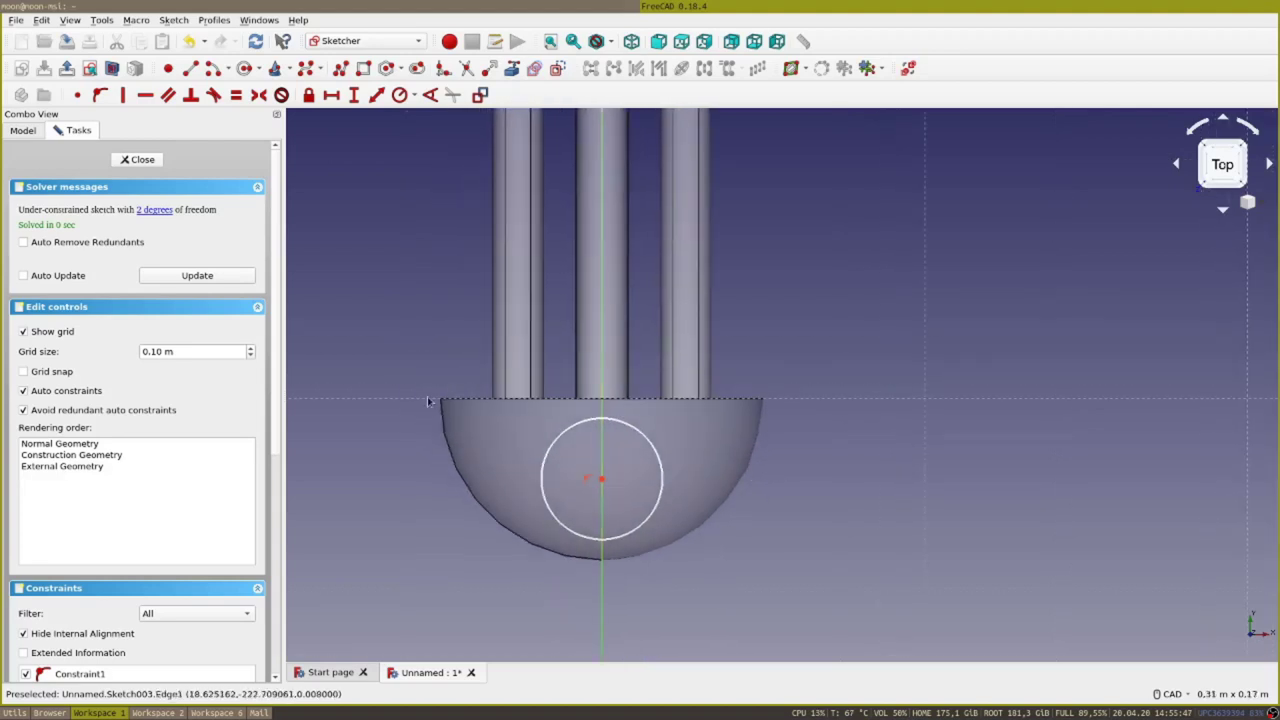
middle_drag(690, 275, 709, 289)
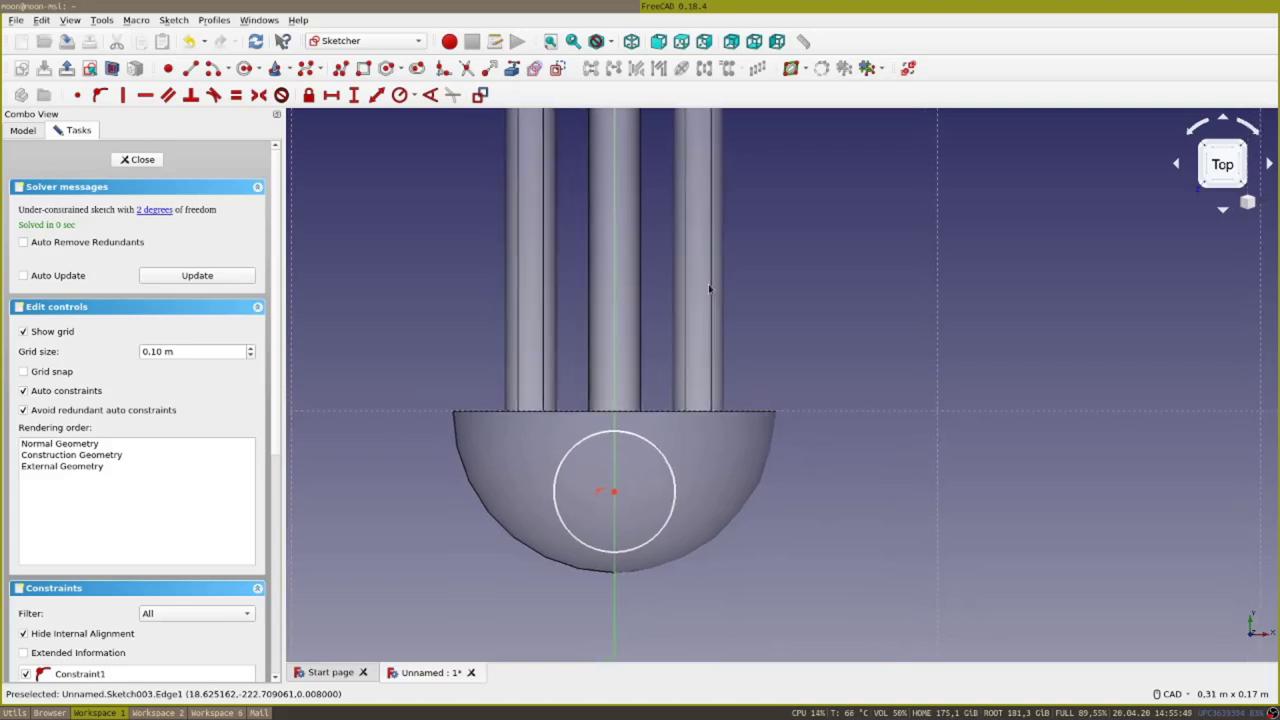
mouse_move(686, 328)
middle_down()
mouse_move(717, 371)
mouse_move(717, 400)
middle_up()
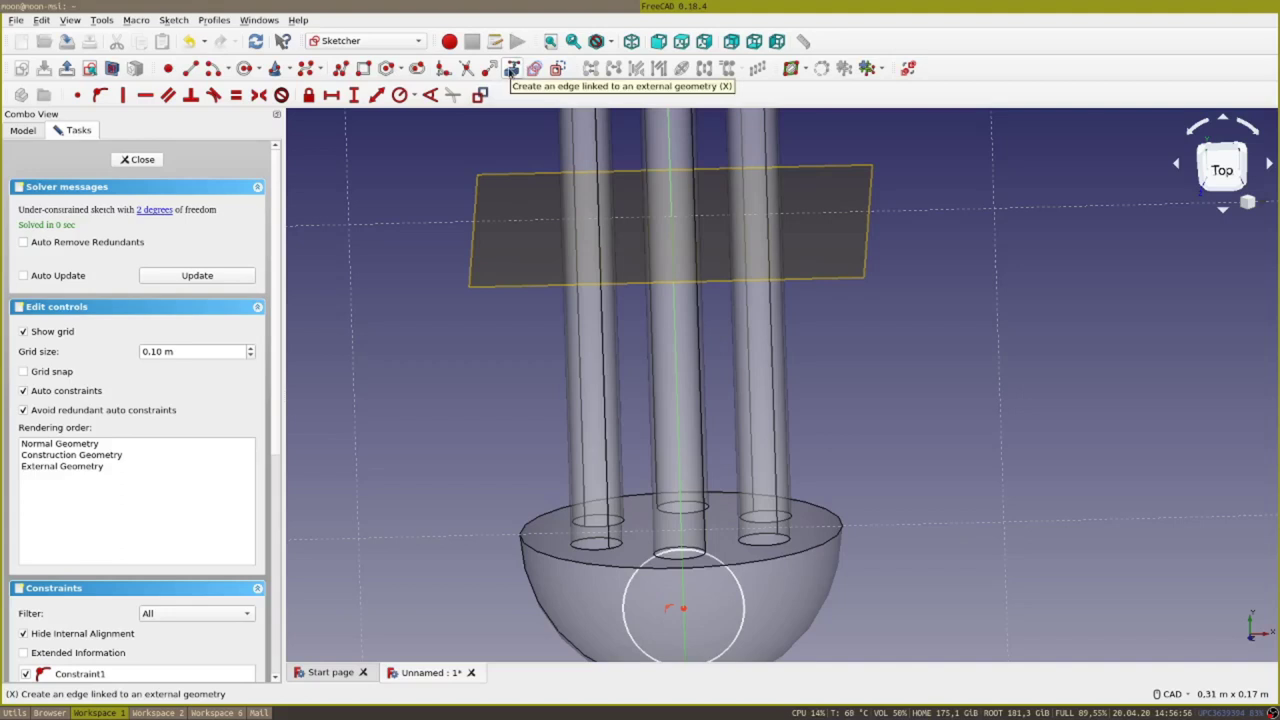
click(511, 68)
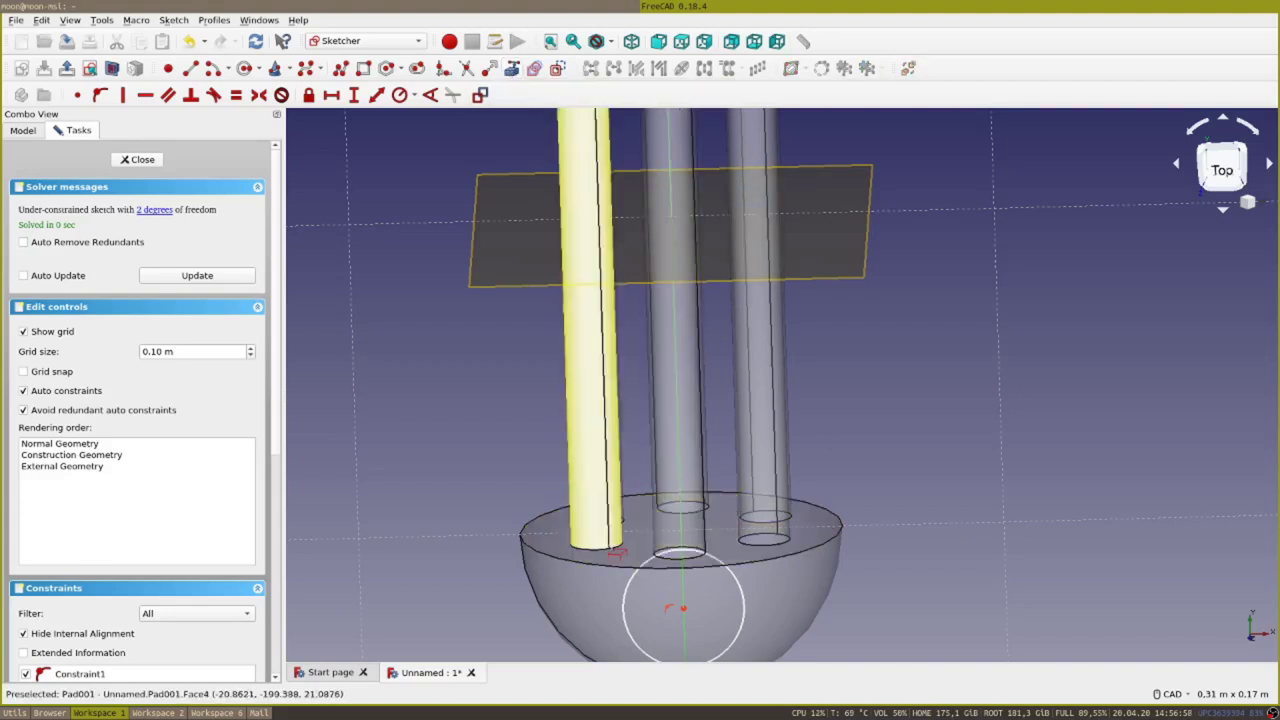
middle_drag(887, 419, 881, 390)
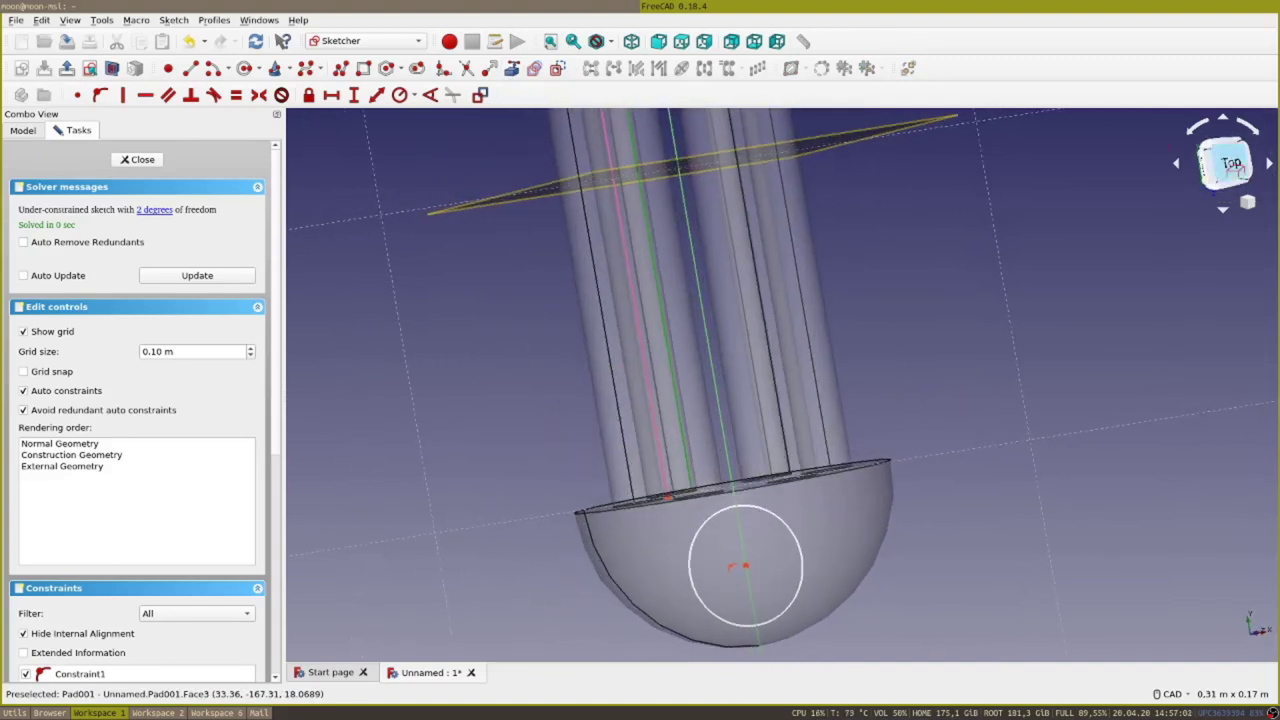
click(1221, 161)
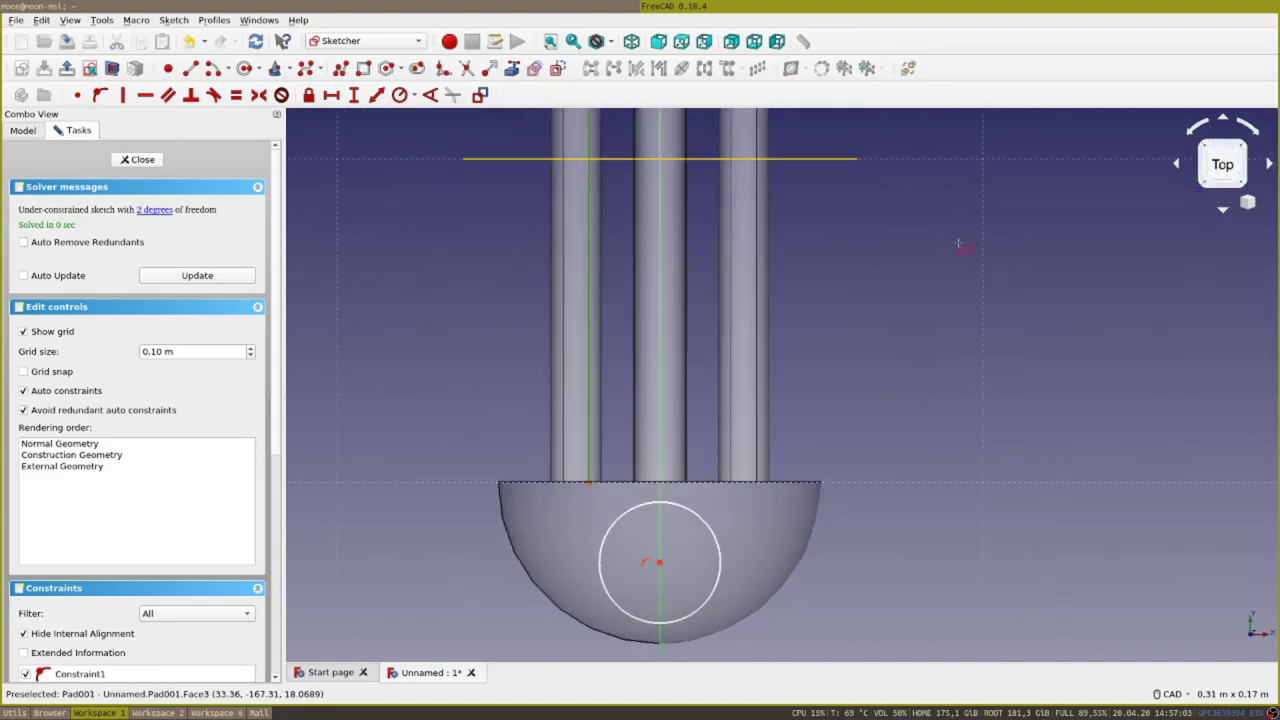
click(354, 100)
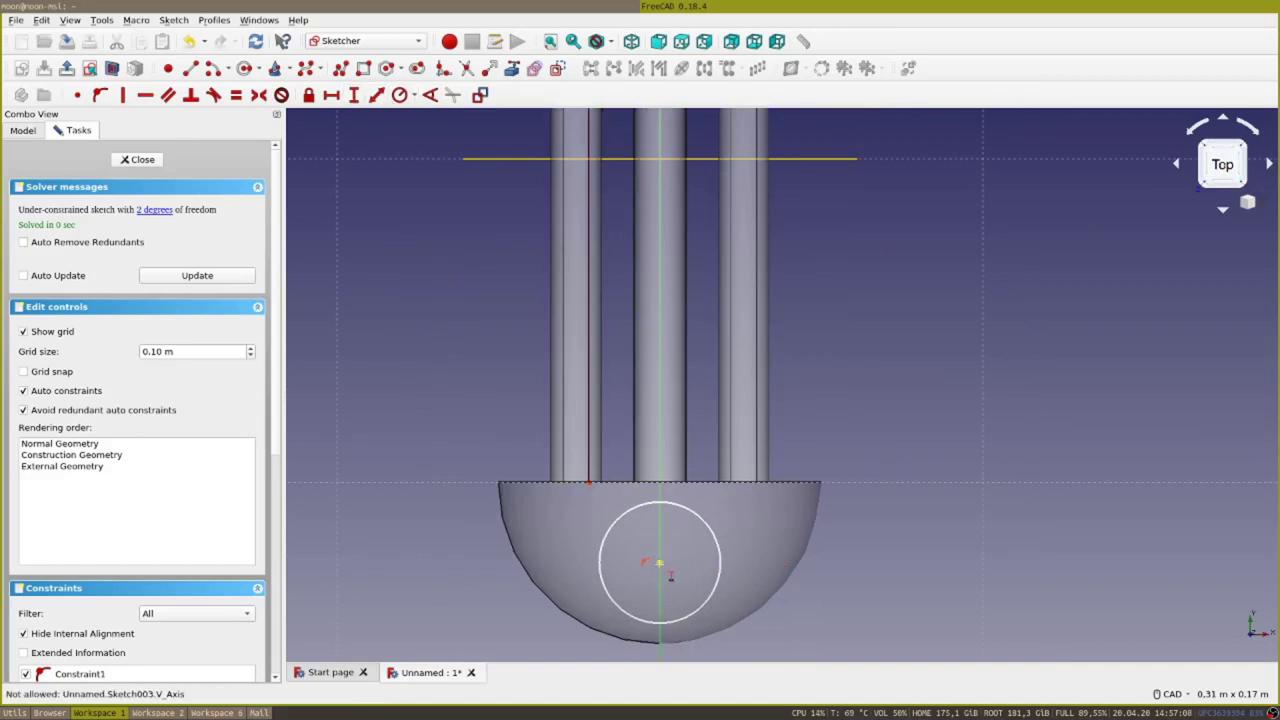
click(658, 562)
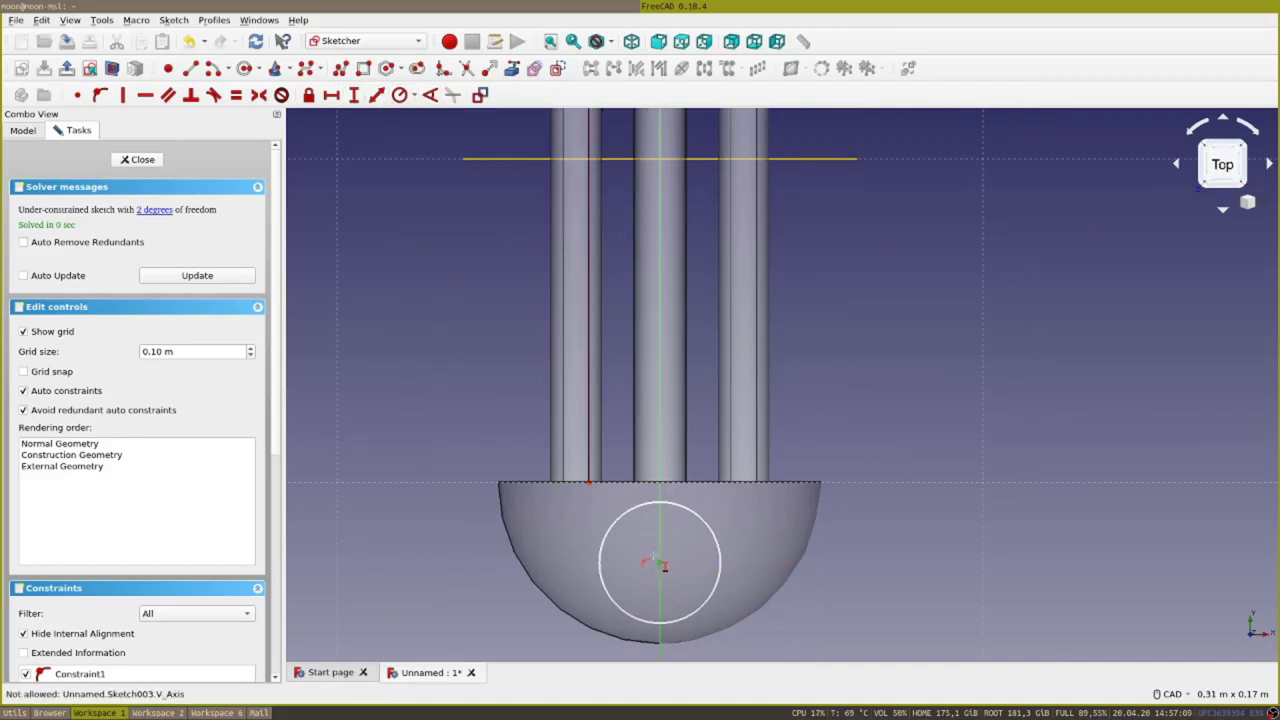
click(588, 483)
text(25)
key(Return)
Constrain the circle's radius to 10 mm and close Sketch003.
click(399, 95)
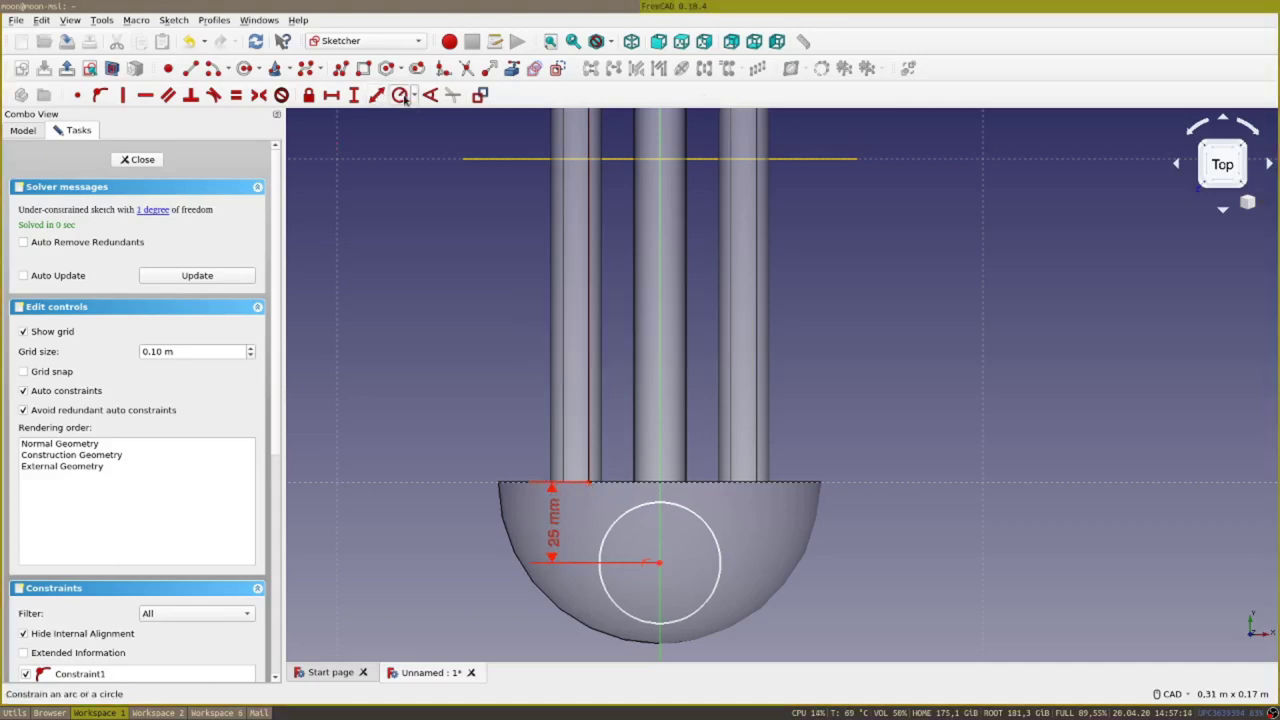
click(701, 521)
text(10)
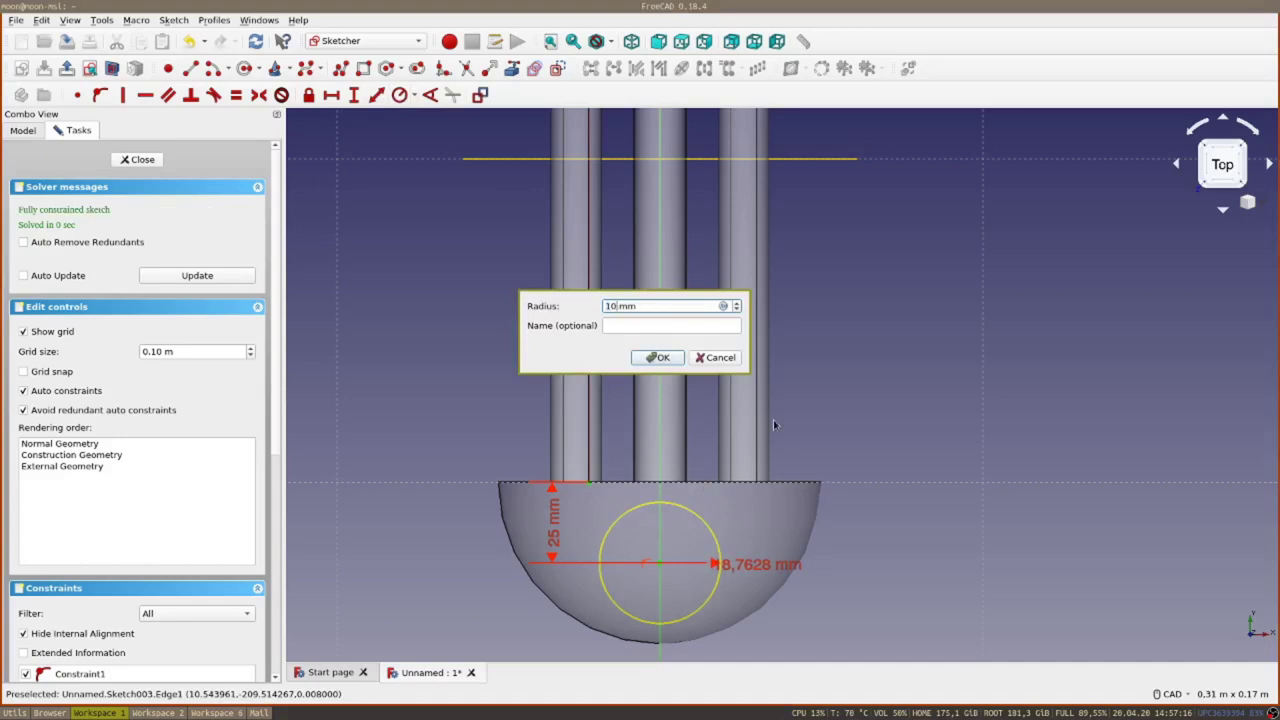
key(Return)
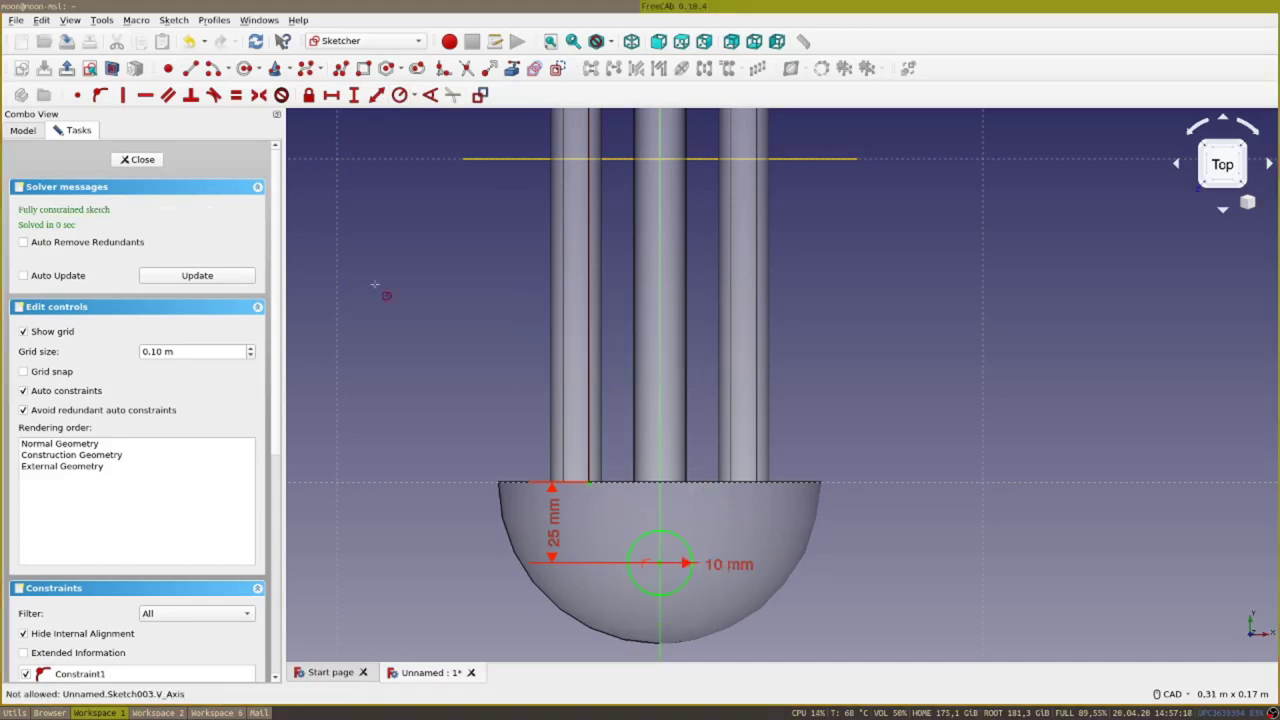
click(153, 162)
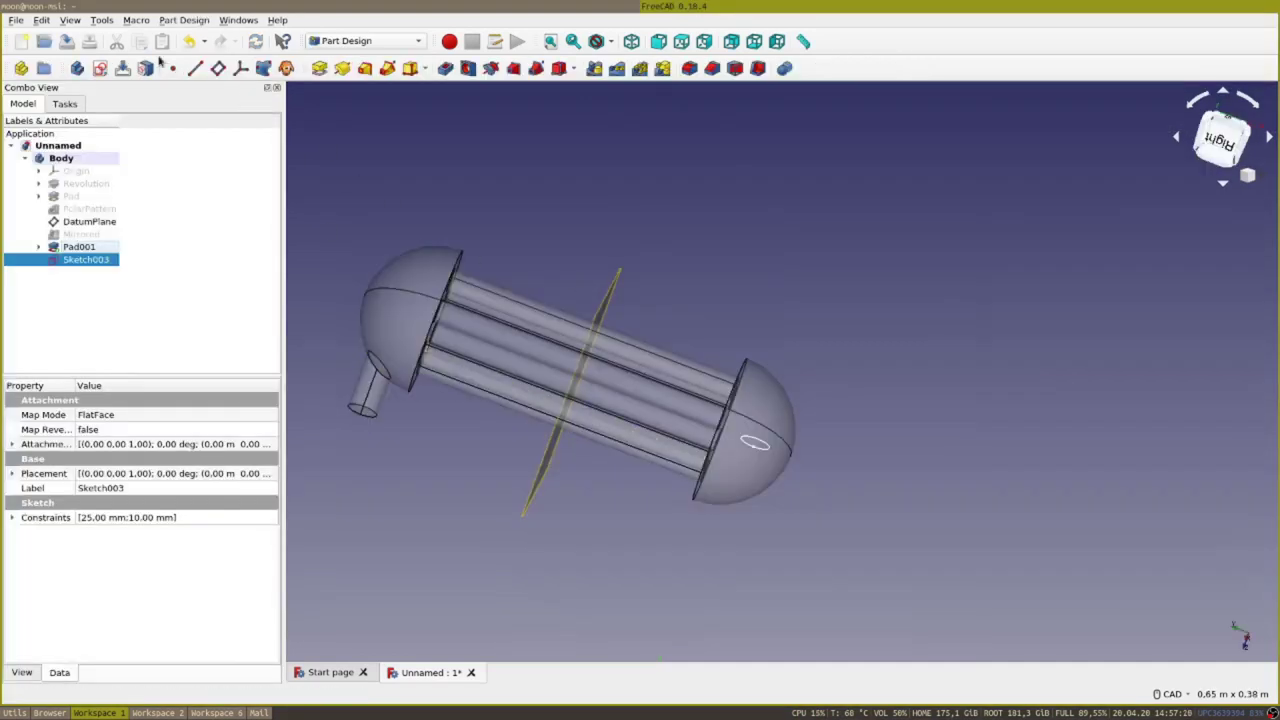
Pad the circle sketch 75 mm, reversed, to form a second nozzle on the right end cap.
click(319, 68)
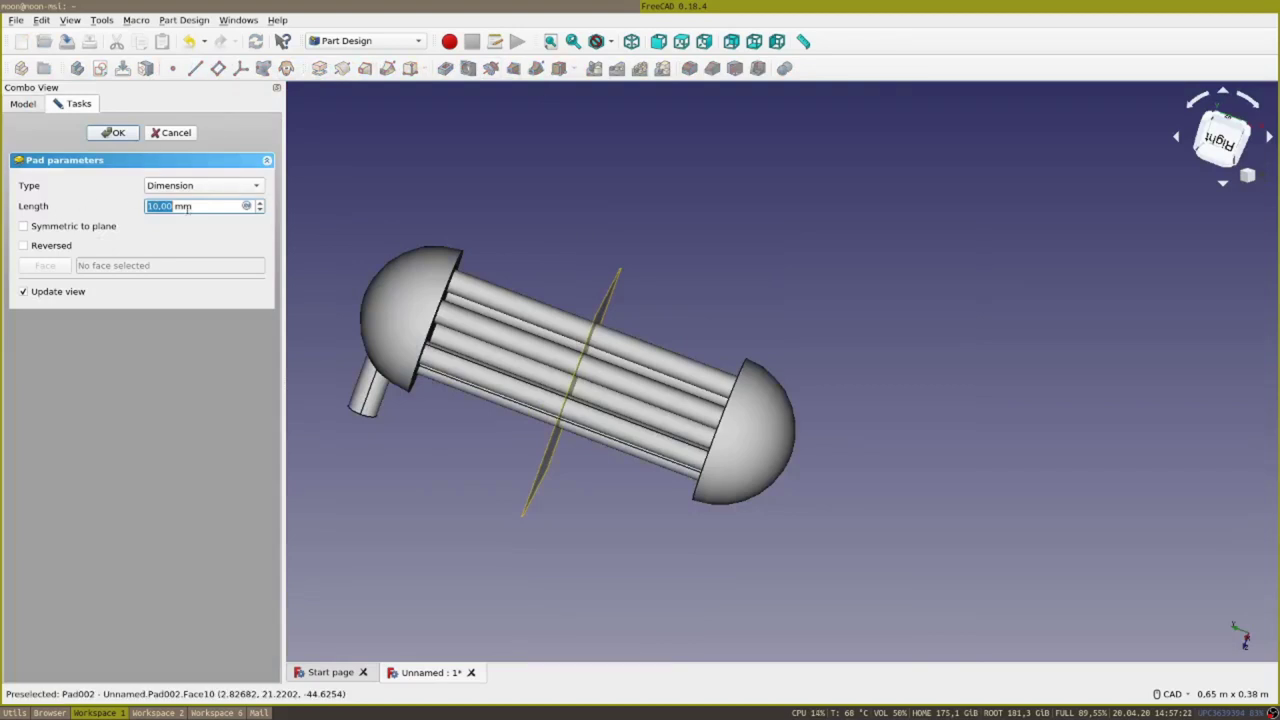
text(75)
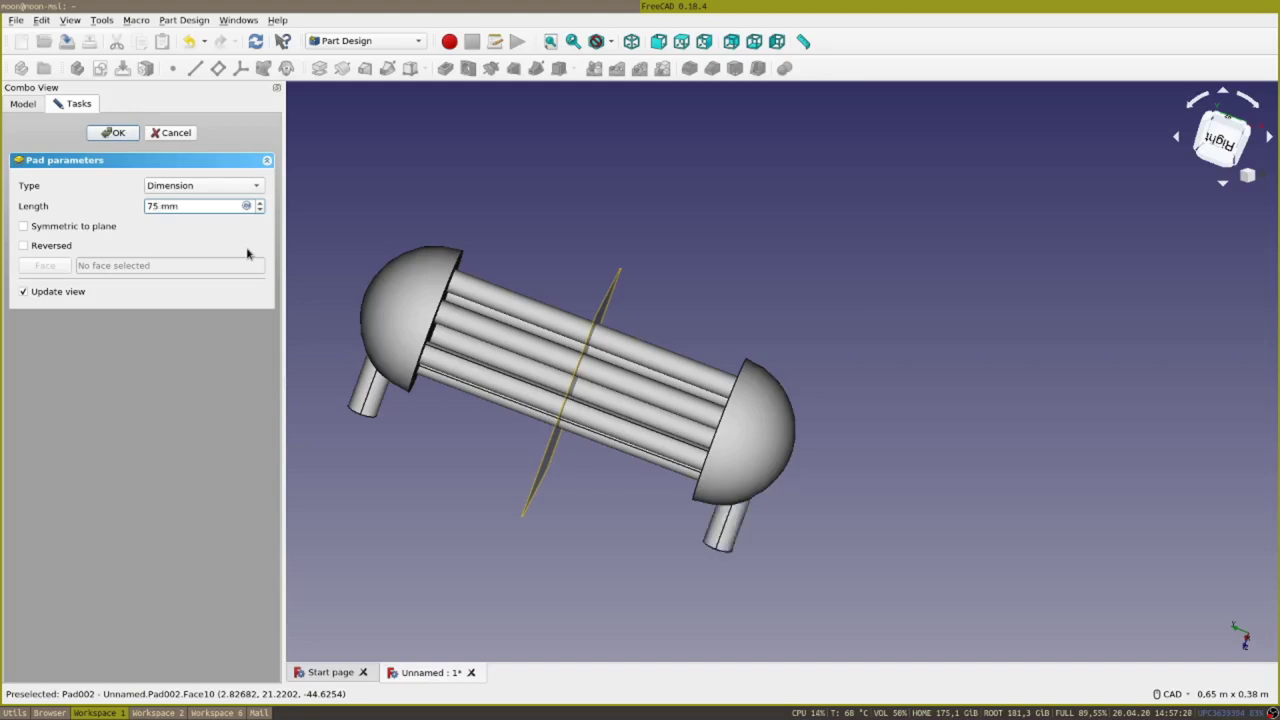
click(24, 246)
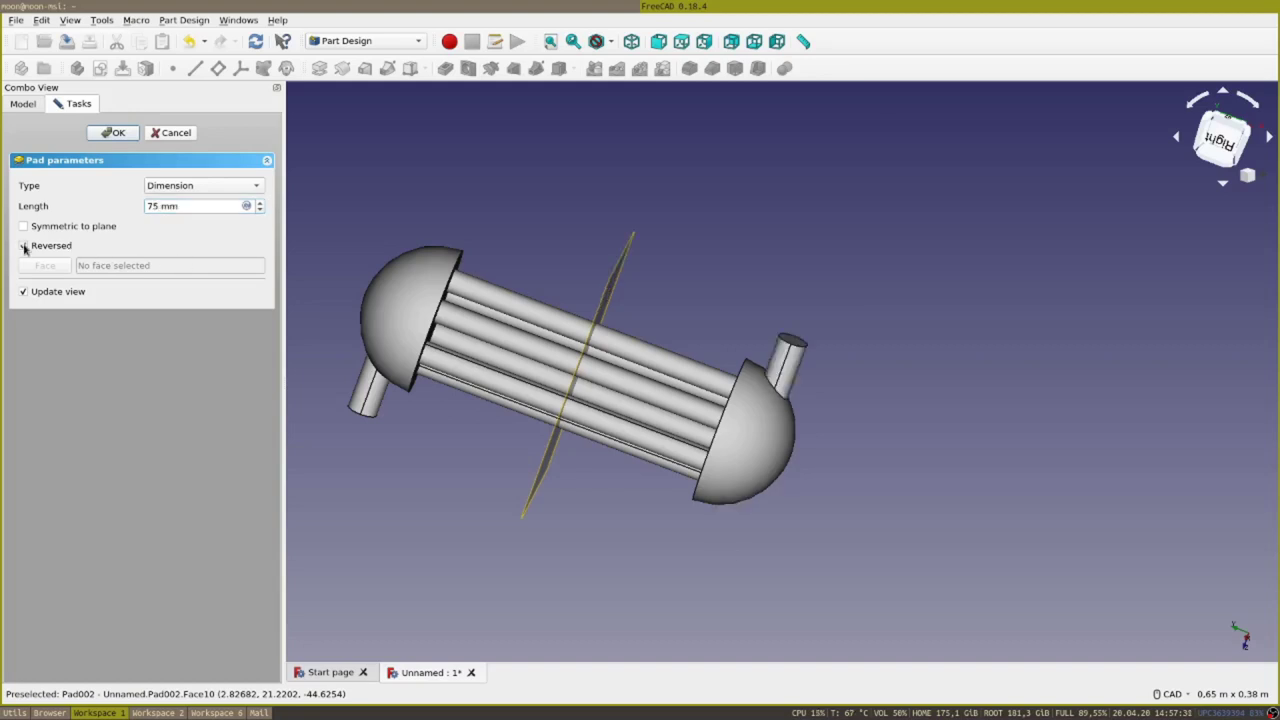
click(112, 133)
middle_drag(725, 235, 811, 254)
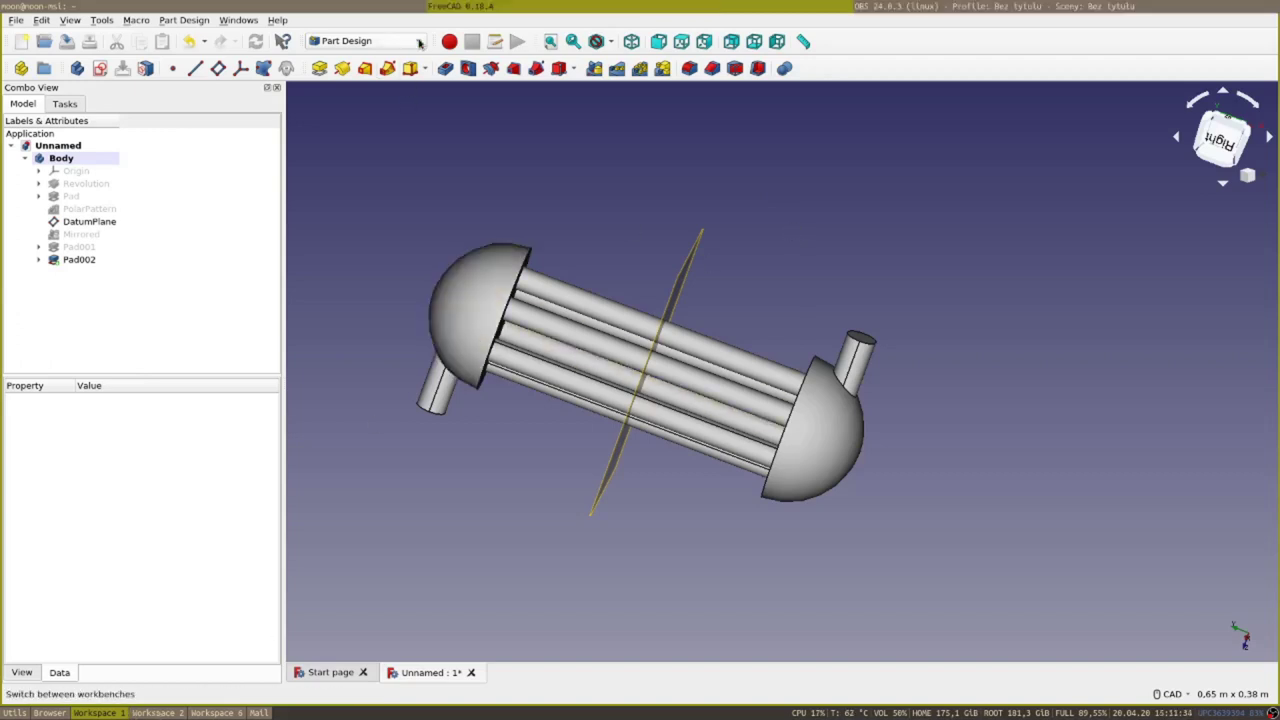
Switch to the CfdOF workbench, create a CFD analysis for Pad002 and hide the datum plane.
click(419, 43)
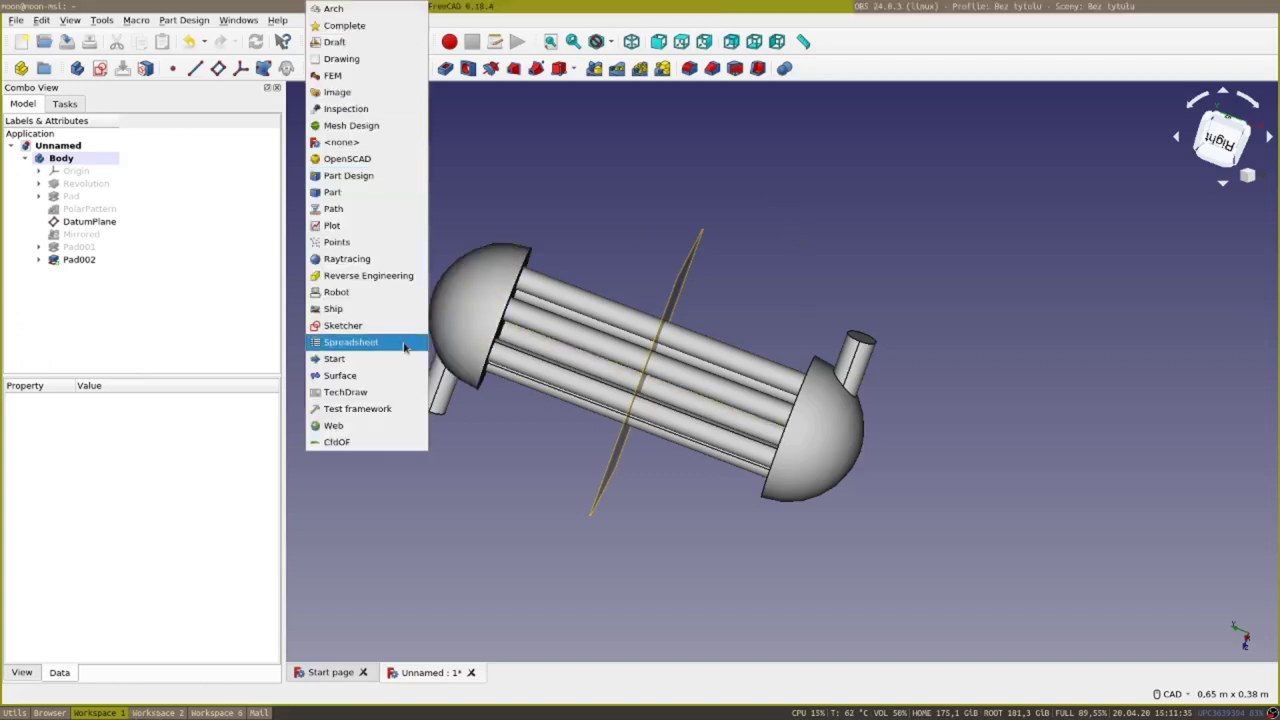
click(391, 443)
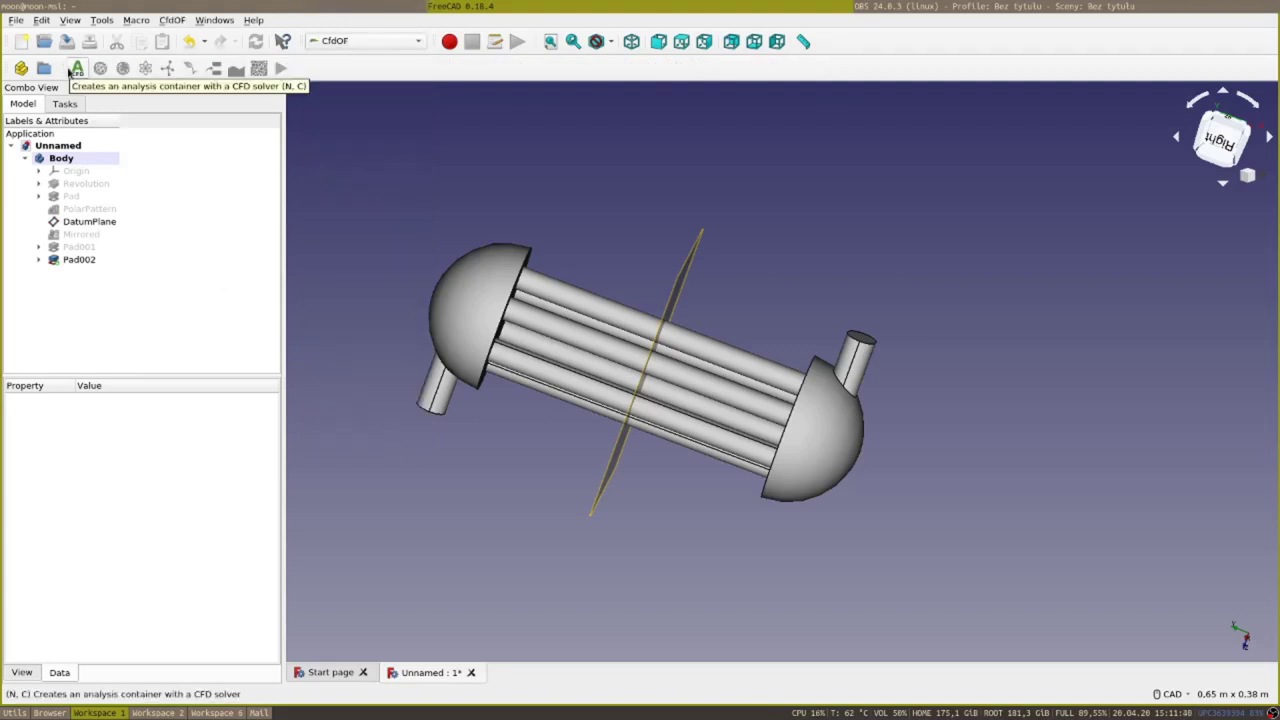
click(84, 261)
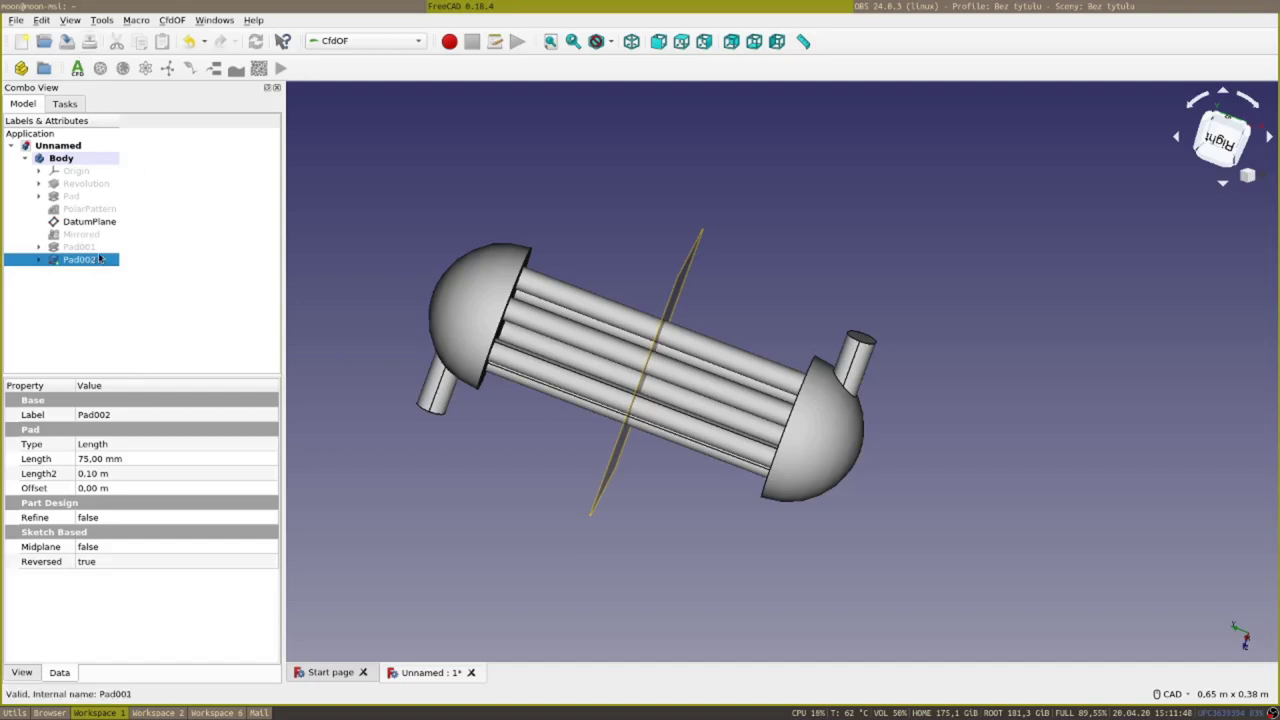
click(77, 69)
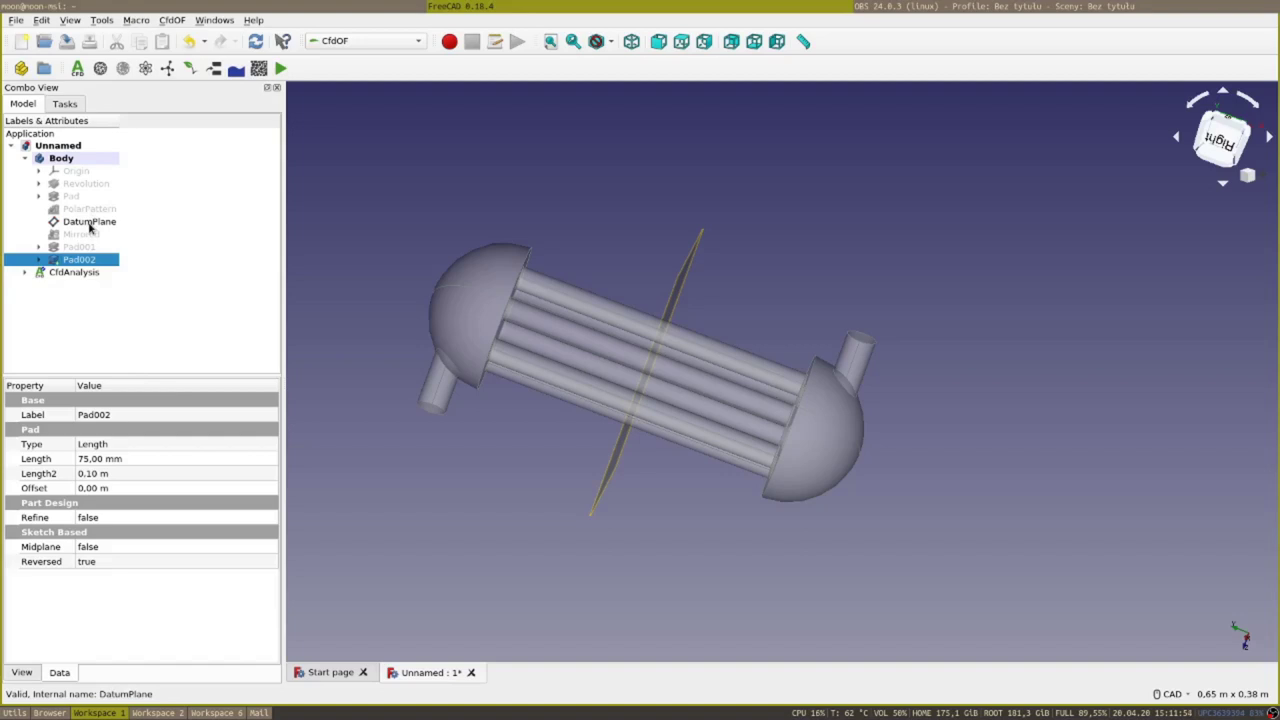
click(89, 222)
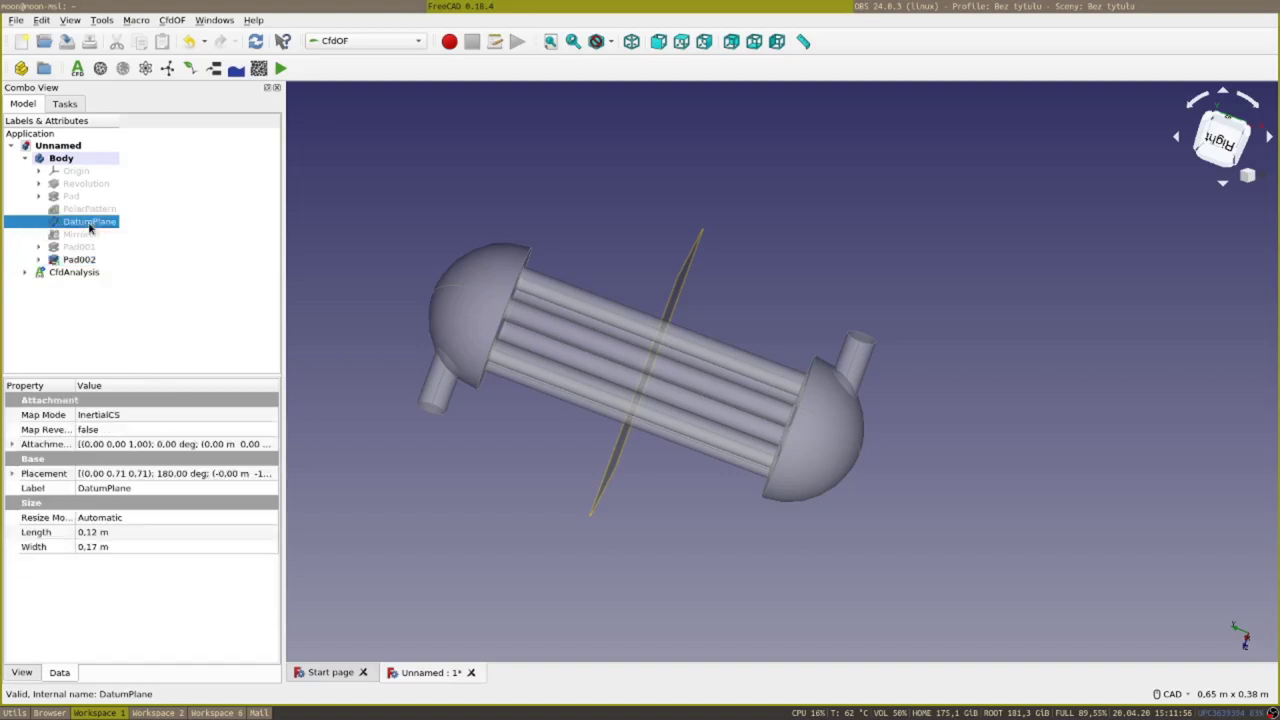
key(space)
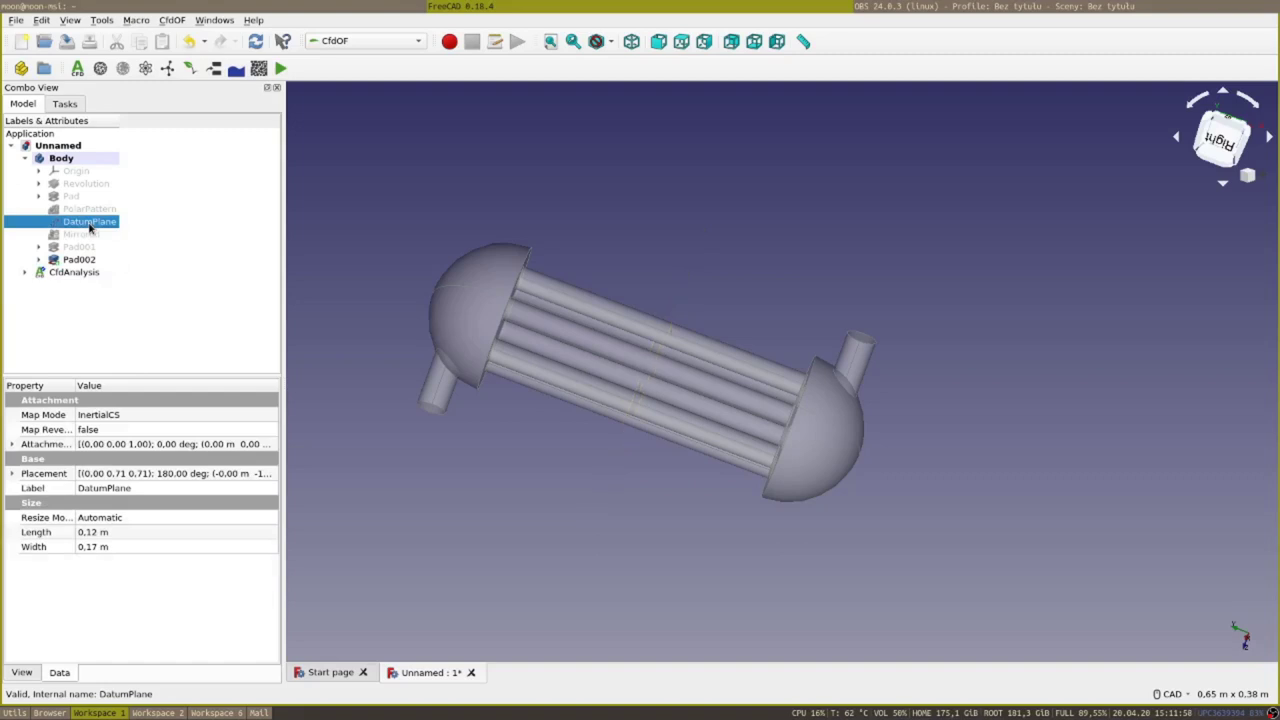
Expand CfdAnalysis, review its components and open the PhysicsModel settings.
click(74, 272)
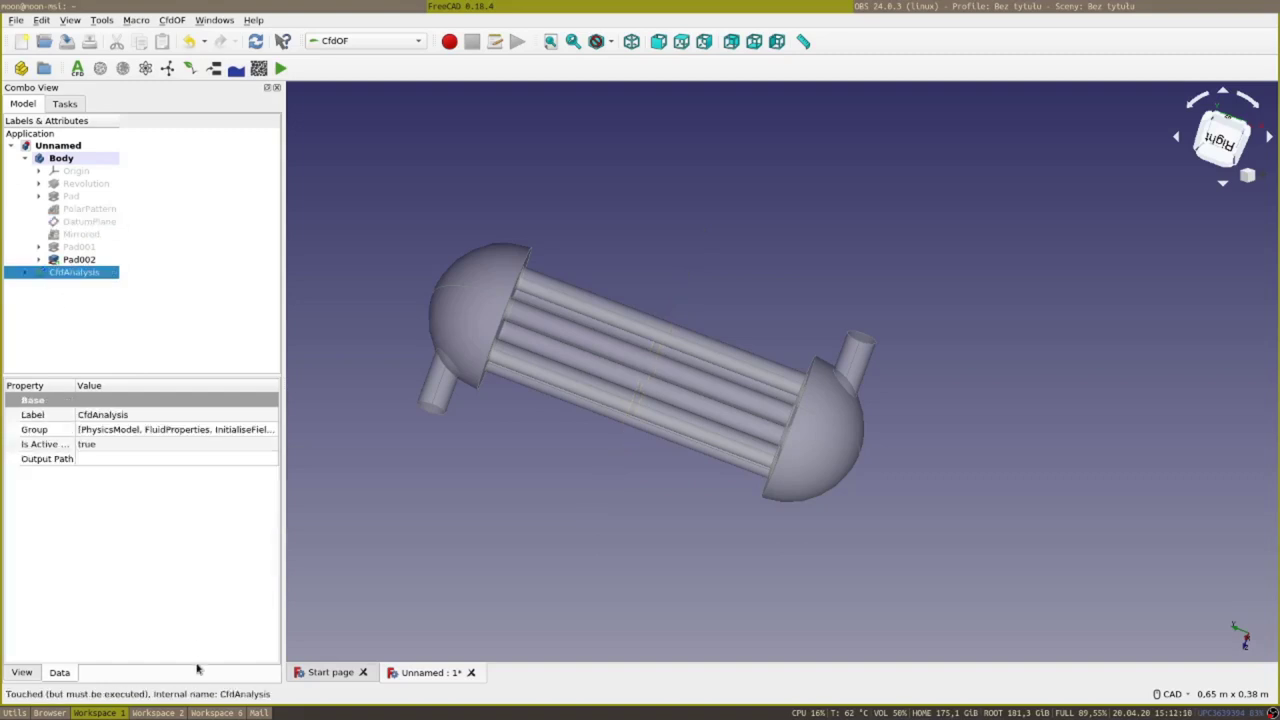
click(26, 272)
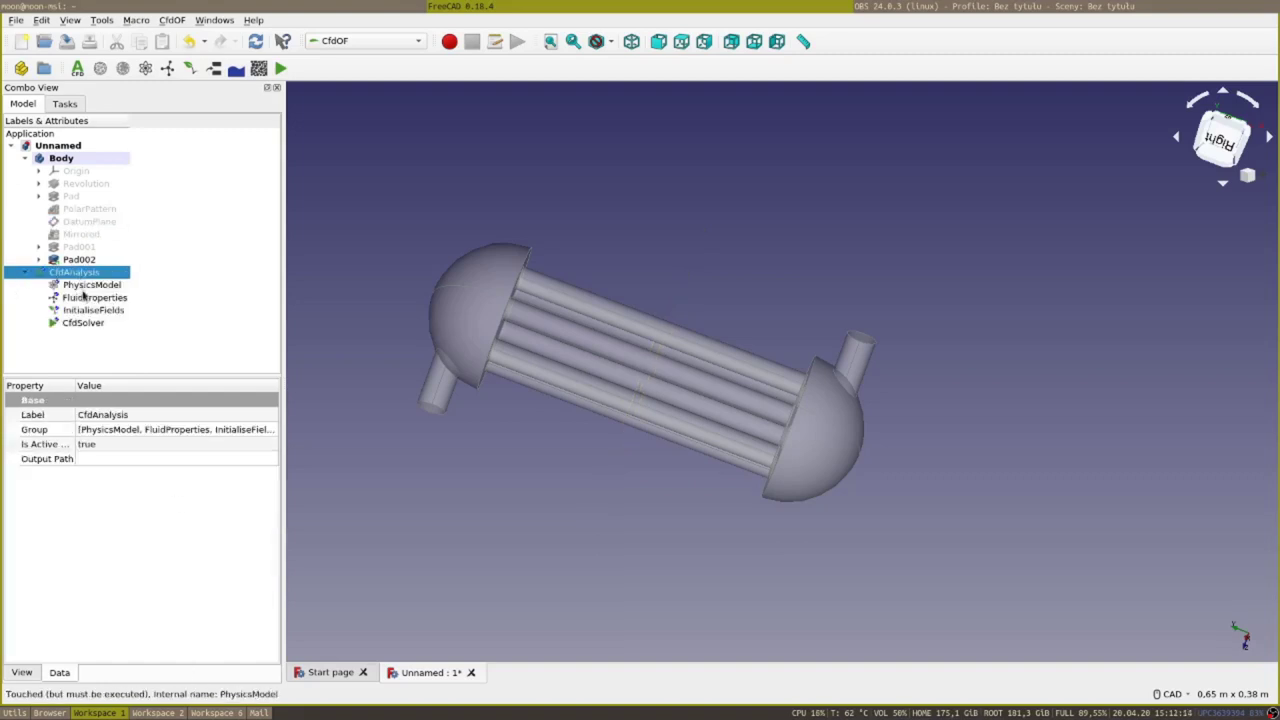
click(86, 285)
click(90, 297)
click(93, 310)
click(92, 323)
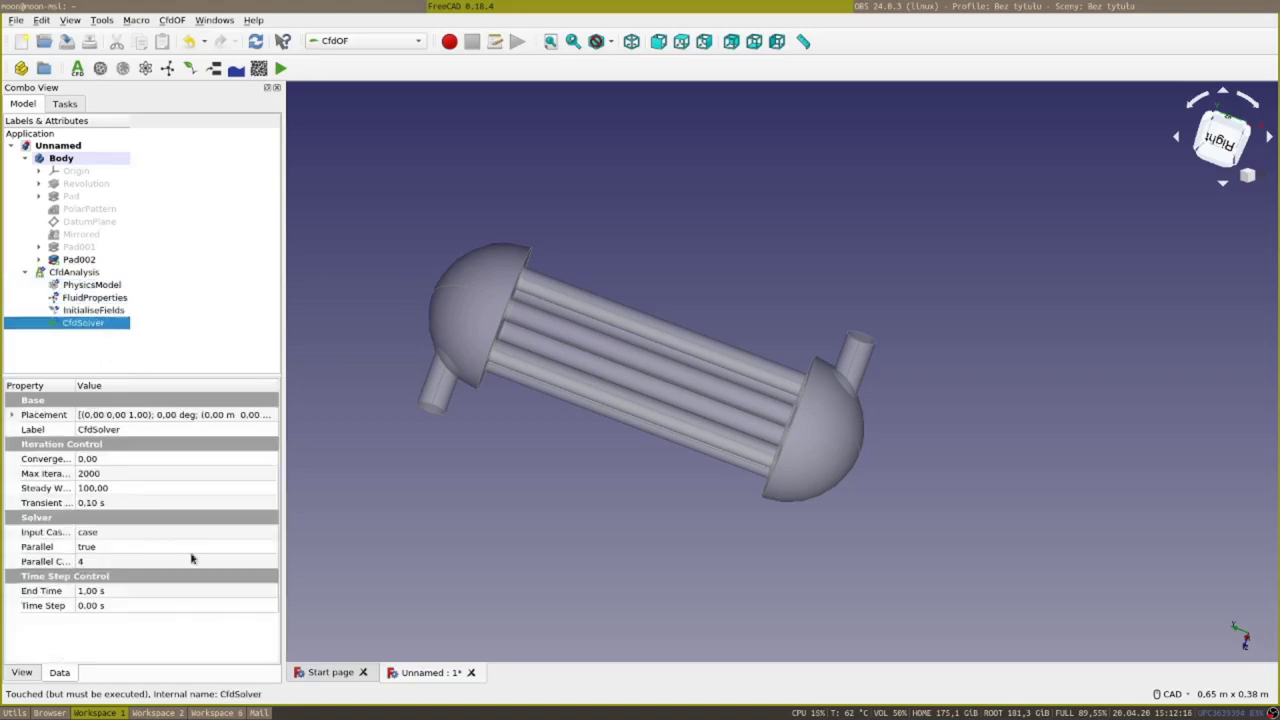
click(91, 285)
click(94, 297)
click(107, 288)
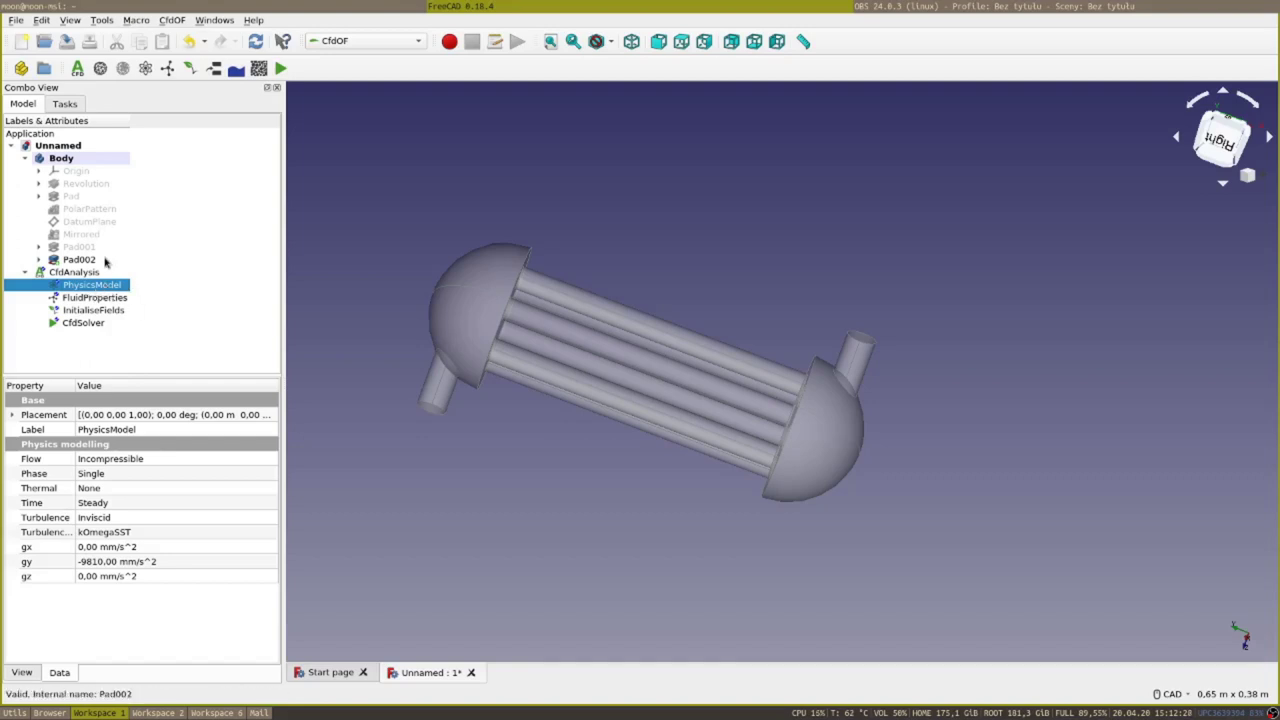
double_click(108, 285)
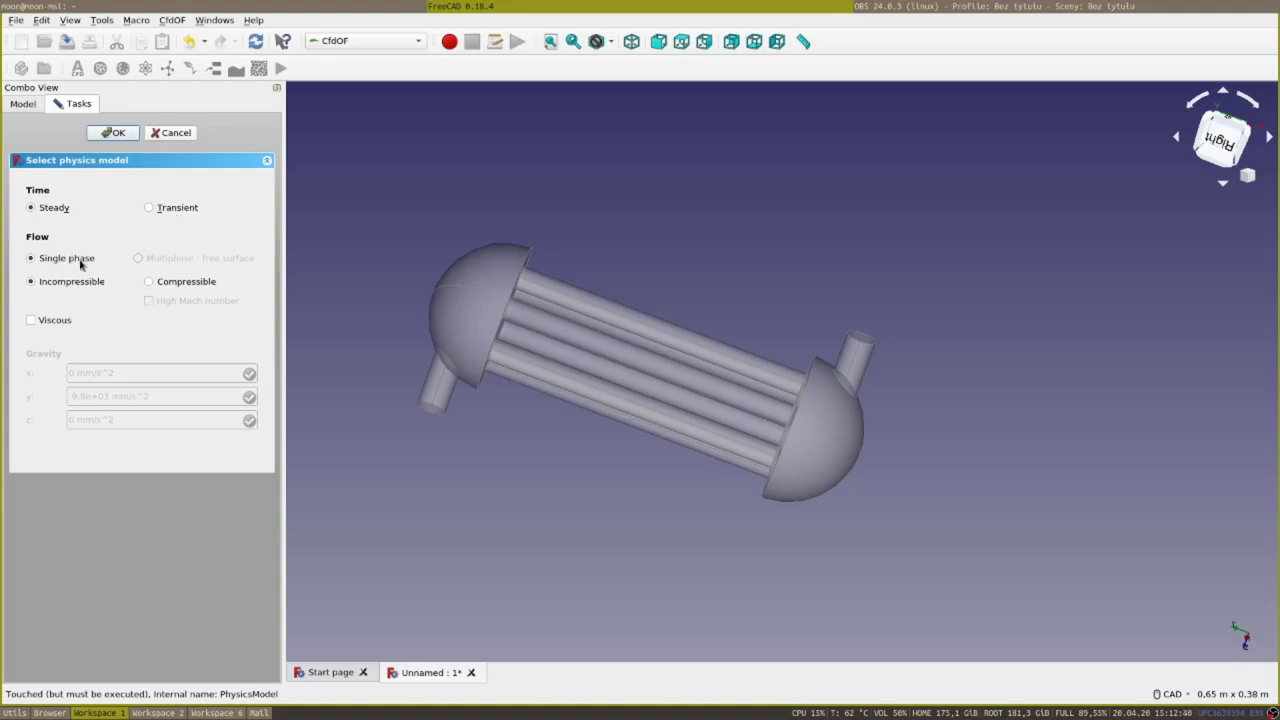
Make the flow viscous with RANS kOmegaSST turbulence and accept the physics model.
click(52, 322)
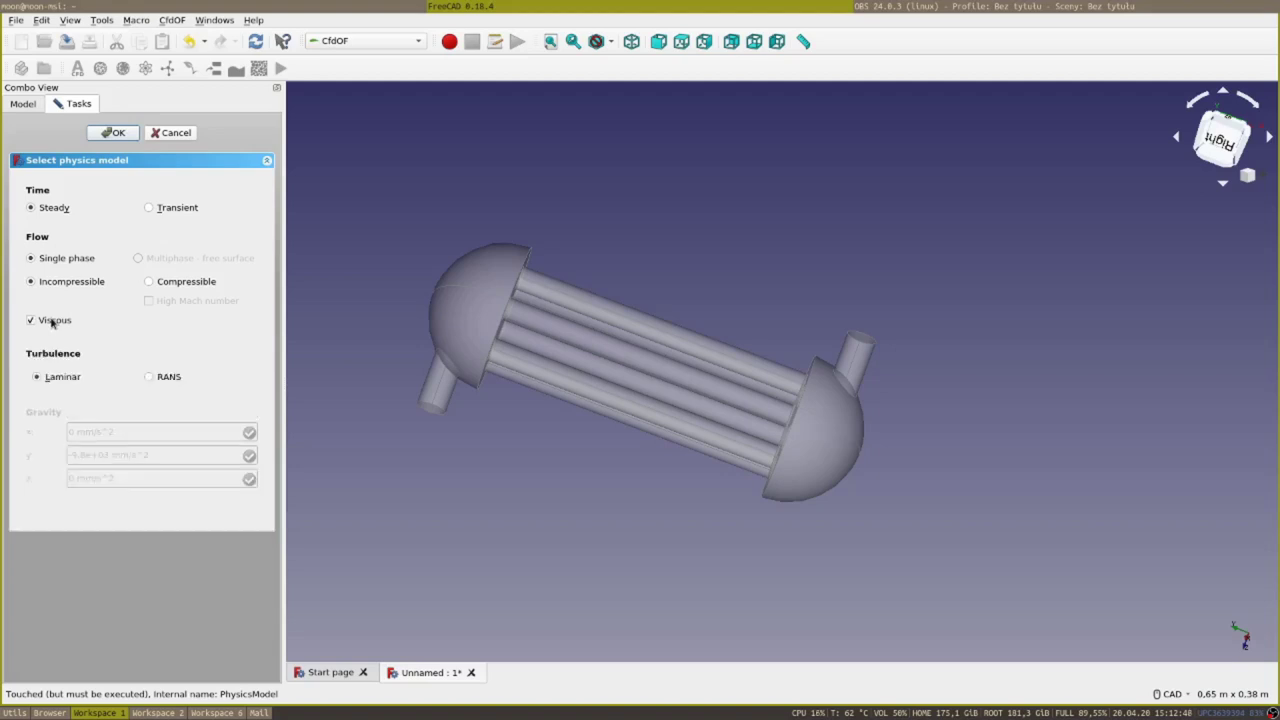
click(162, 377)
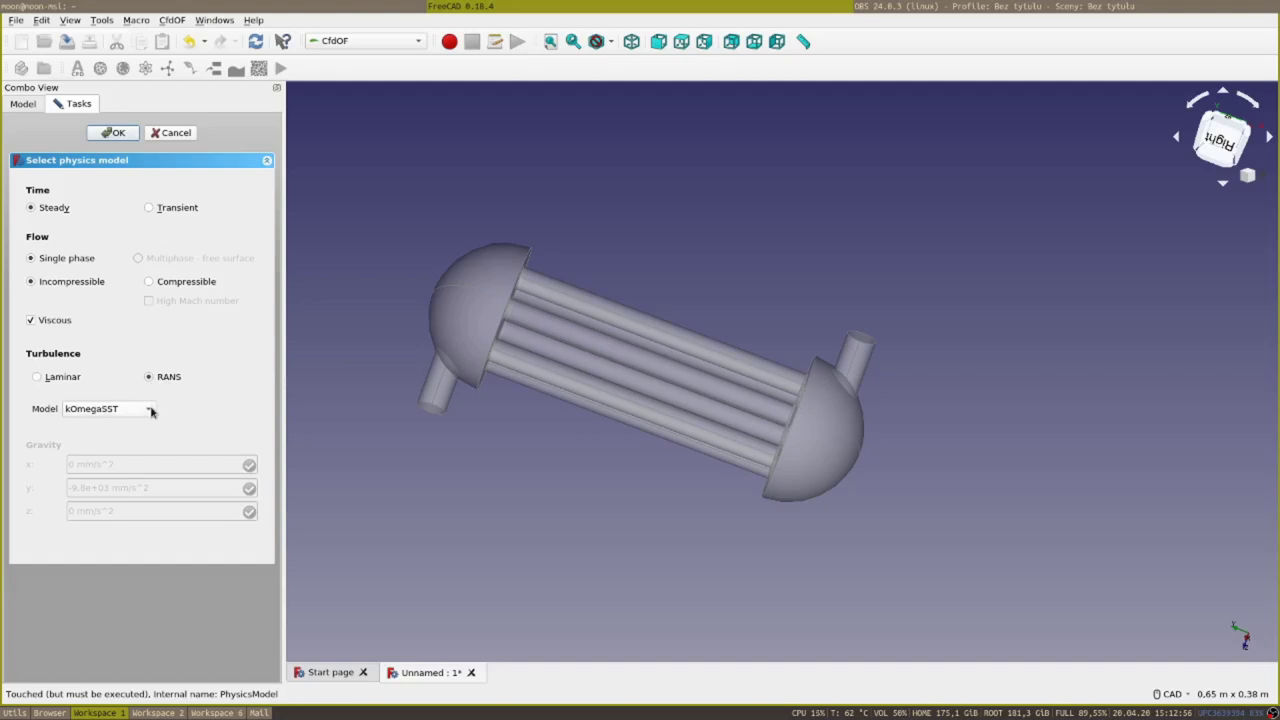
click(151, 411)
click(135, 355)
click(116, 133)
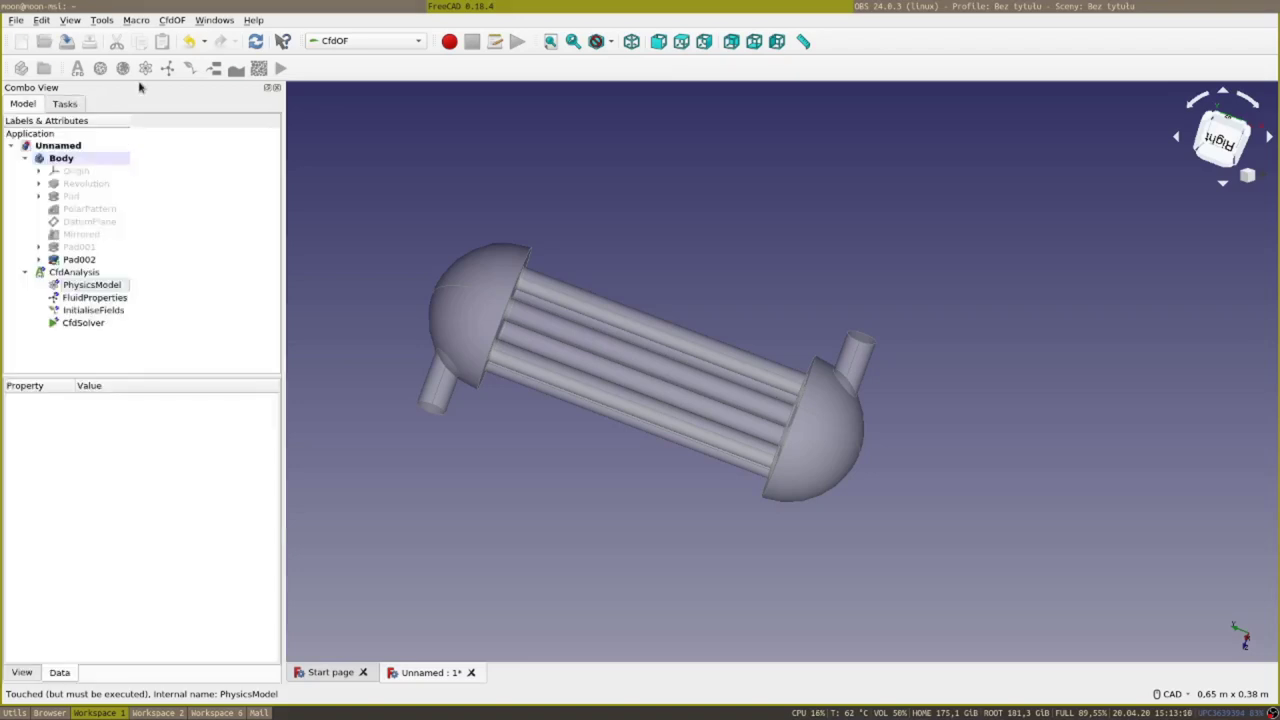
double_click(116, 298)
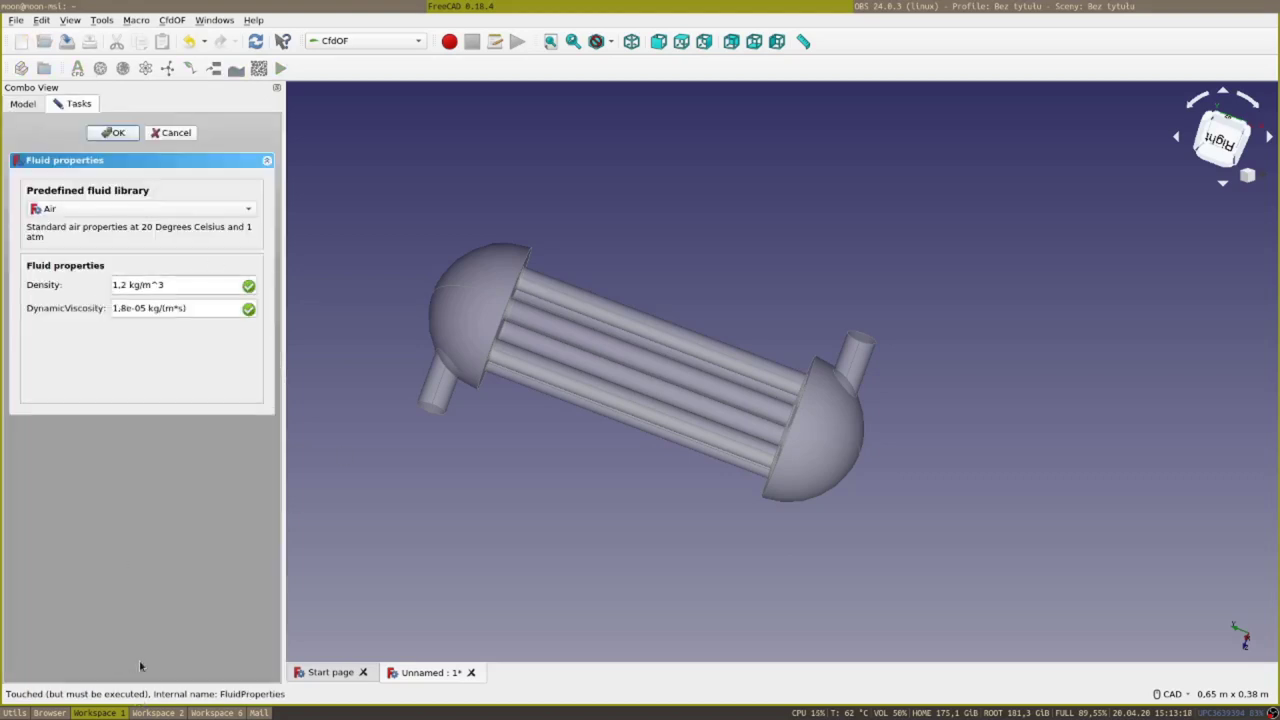
click(95, 210)
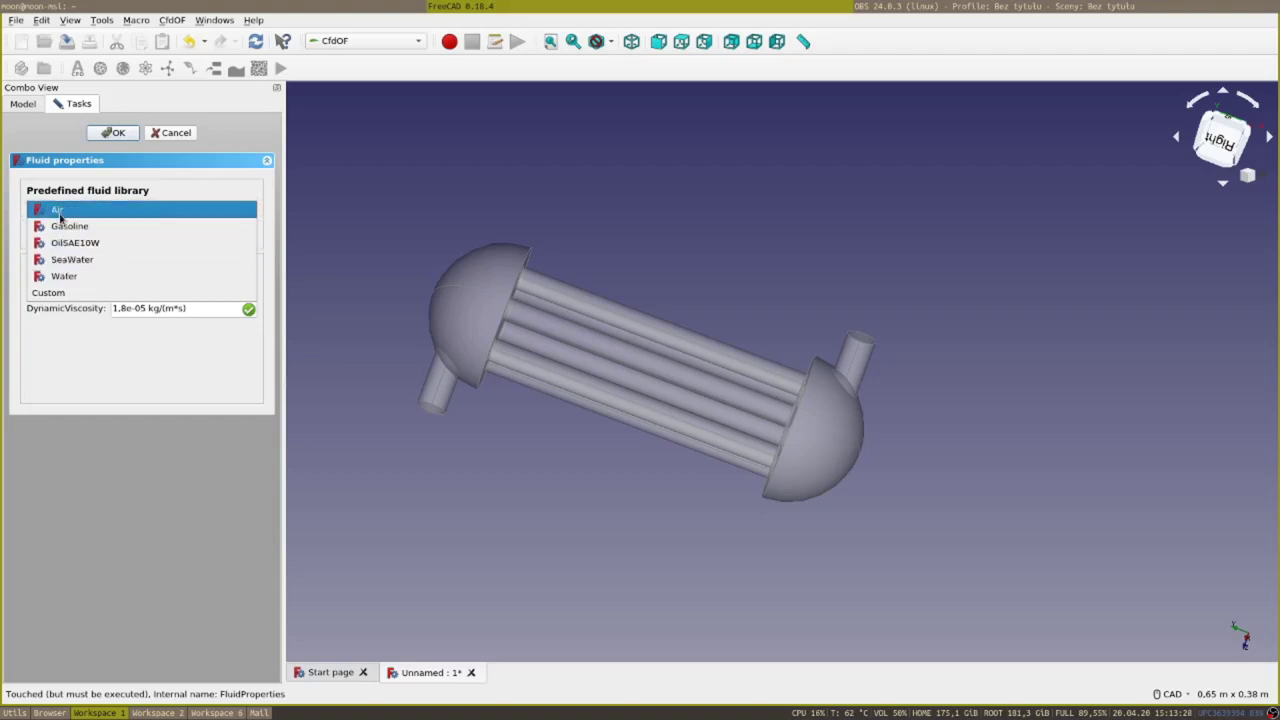
click(92, 276)
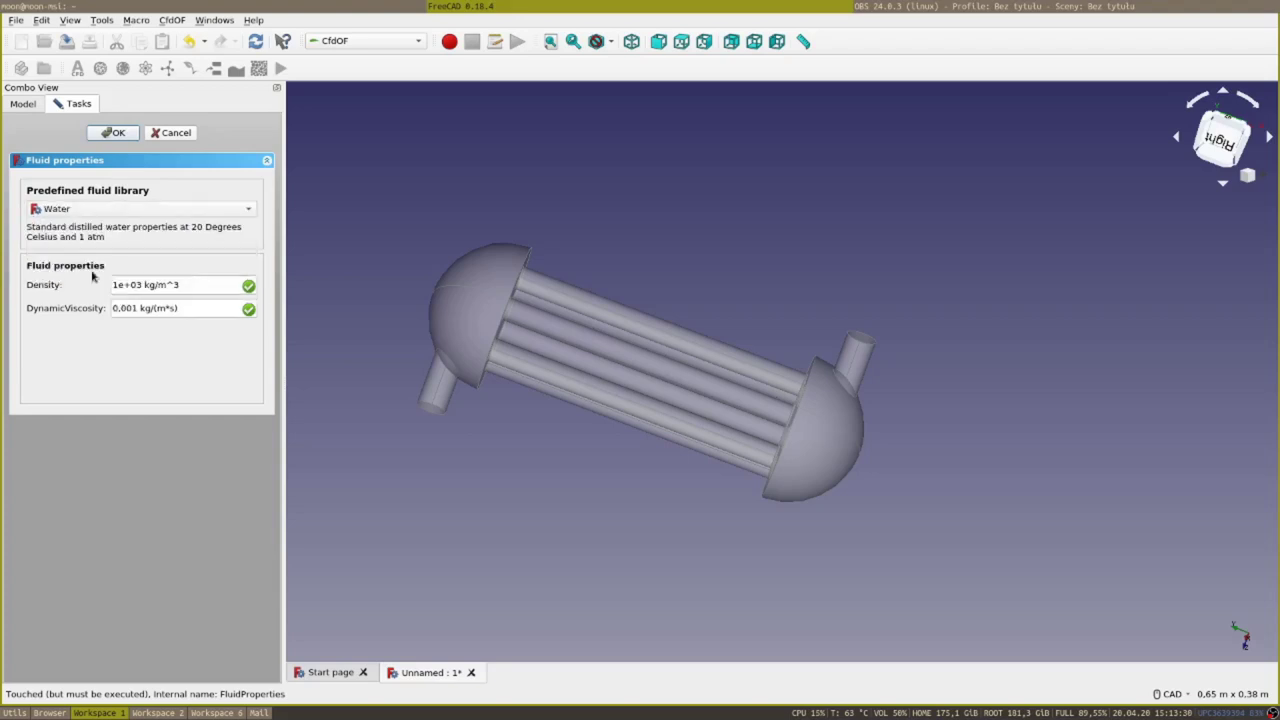
click(128, 137)
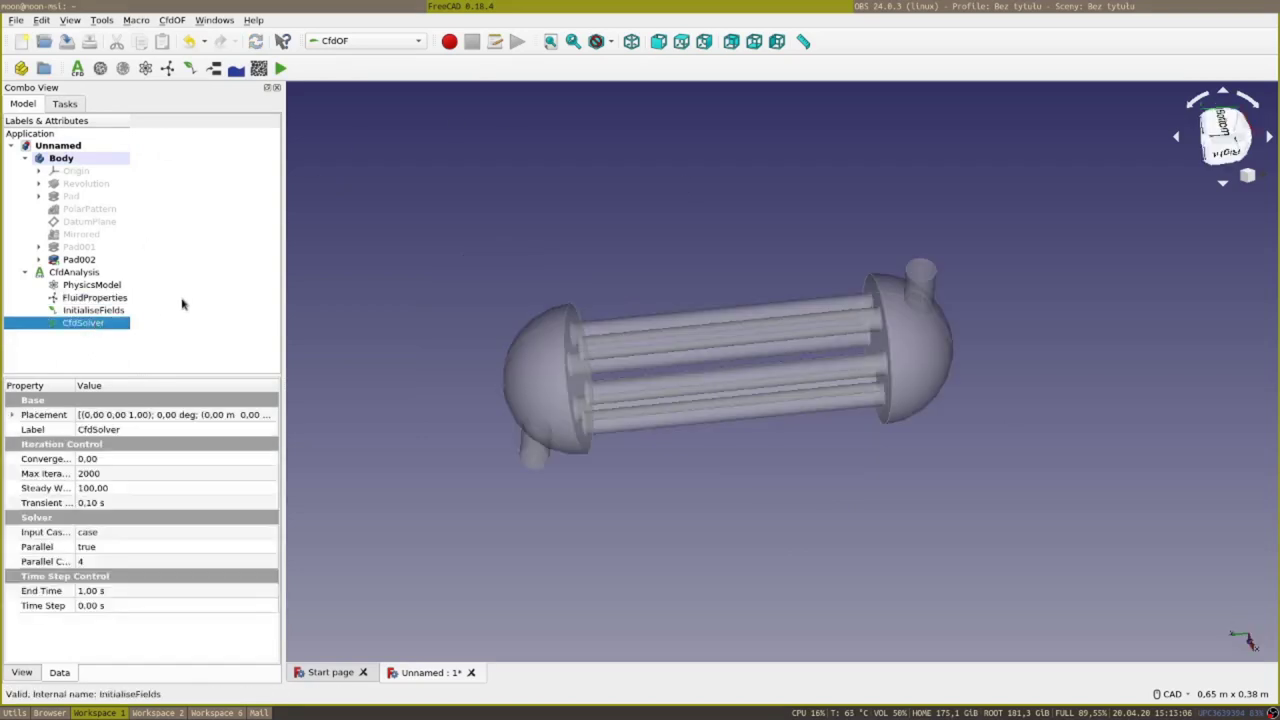
click(147, 343)
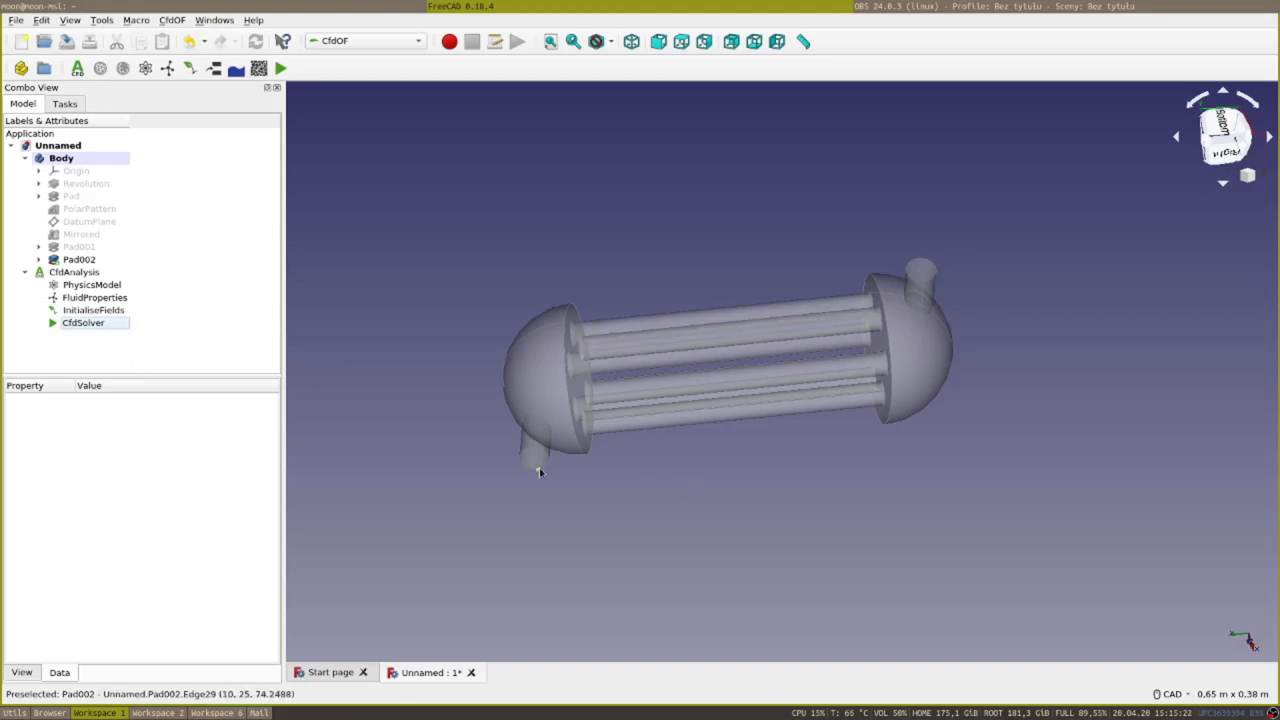
middle_drag(537, 466, 546, 345)
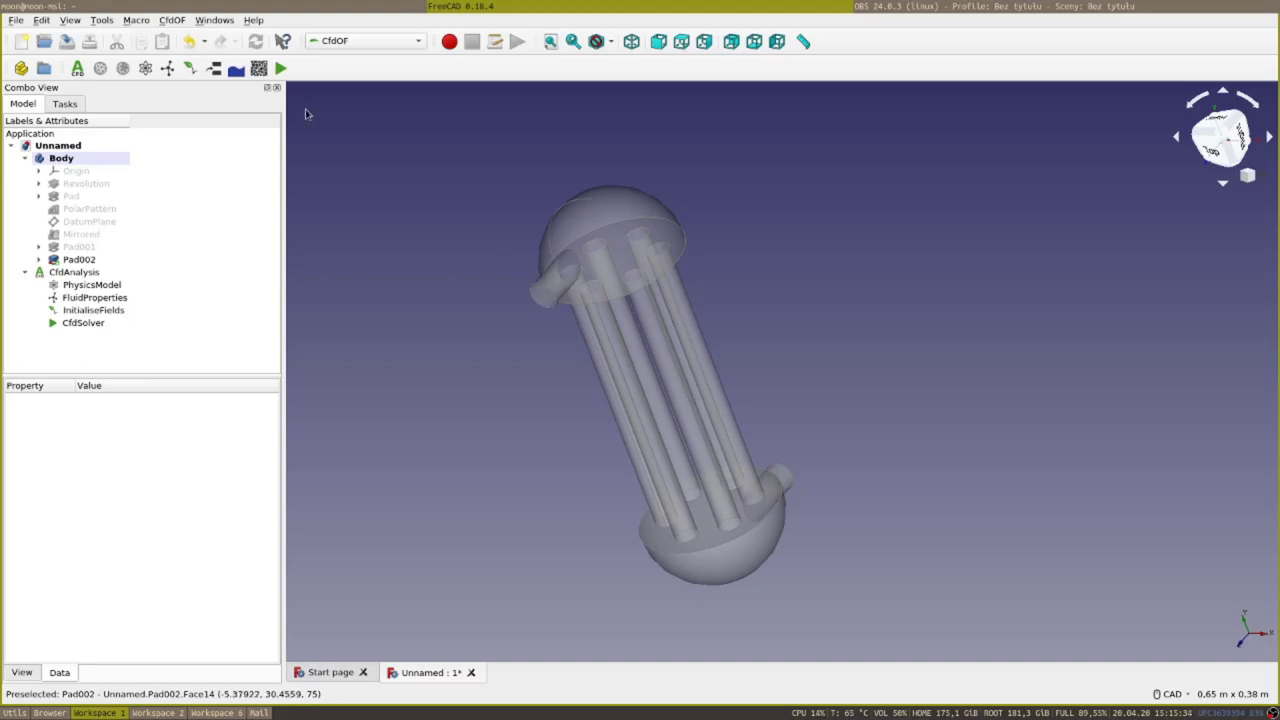
Create a wall boundary on all Pad002 faces except Face10 and Face14.
click(225, 71)
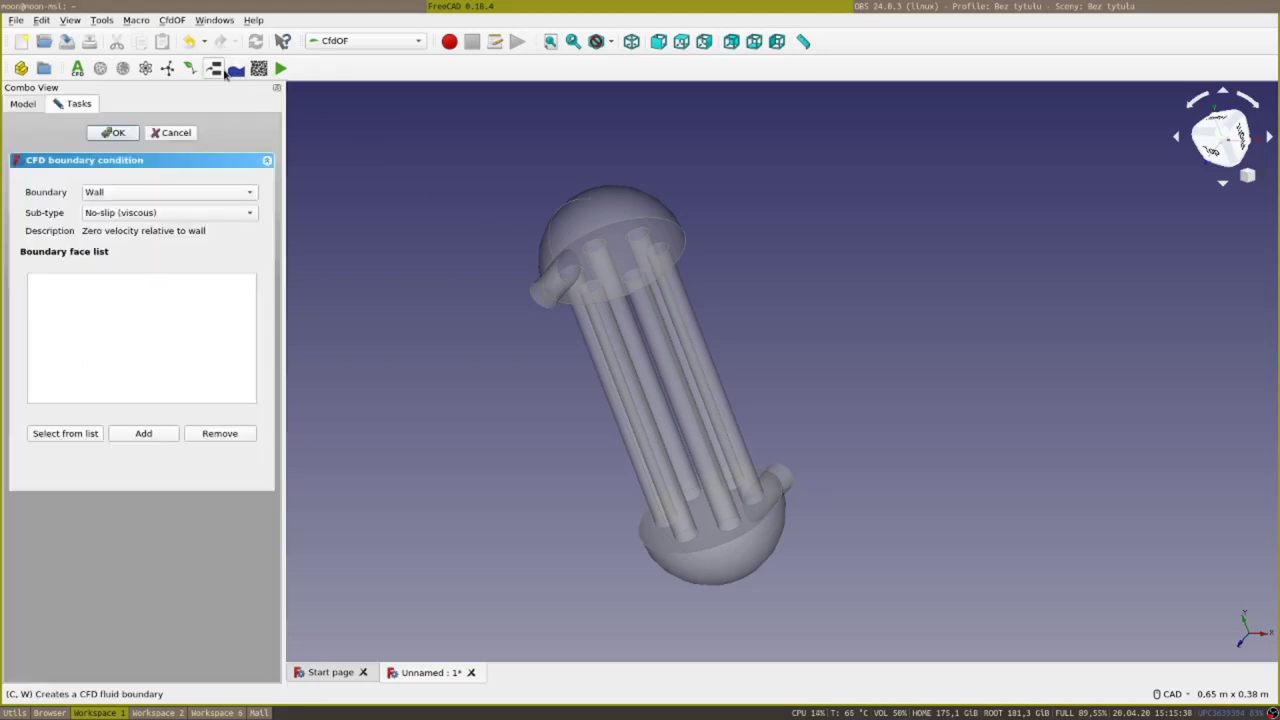
click(86, 434)
click(150, 280)
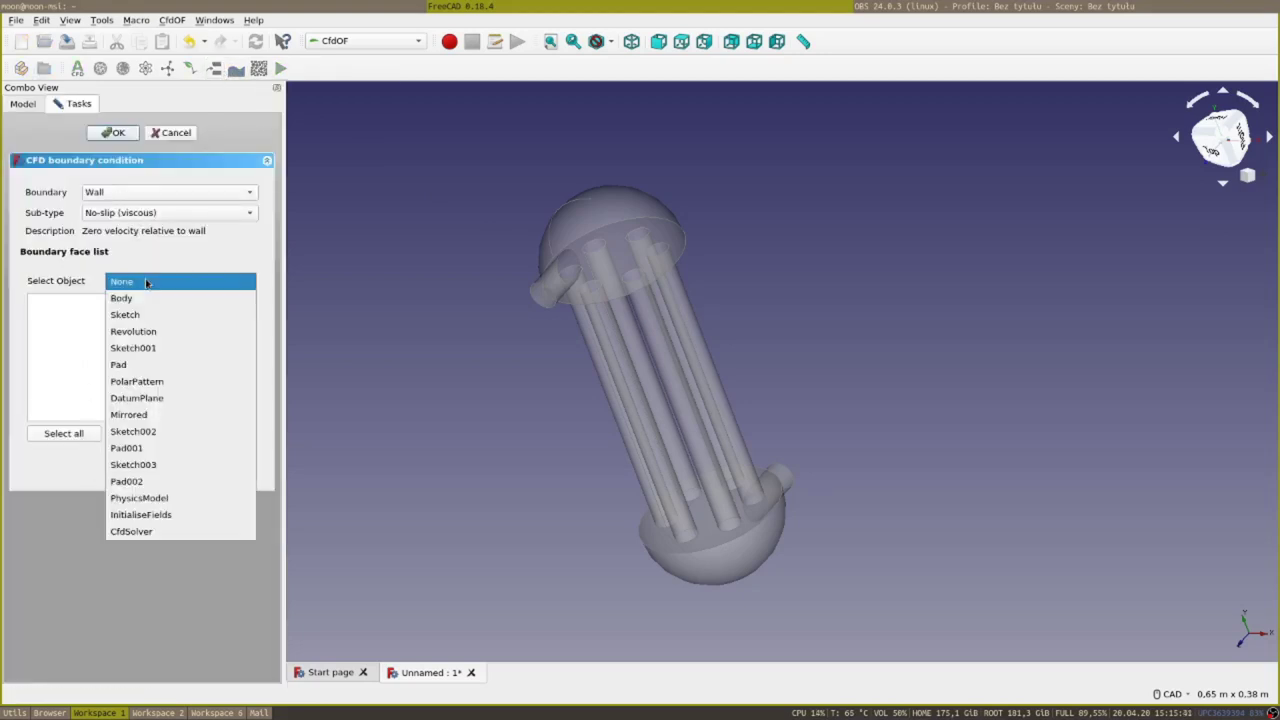
click(165, 482)
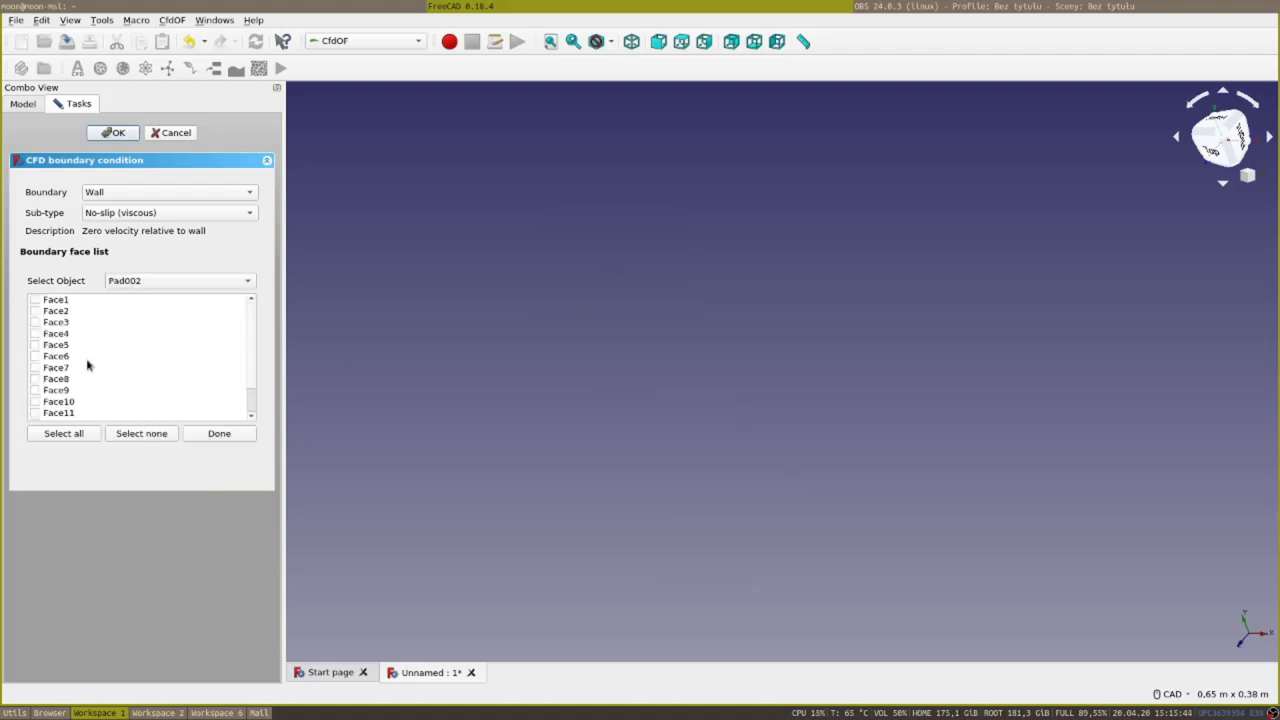
click(57, 434)
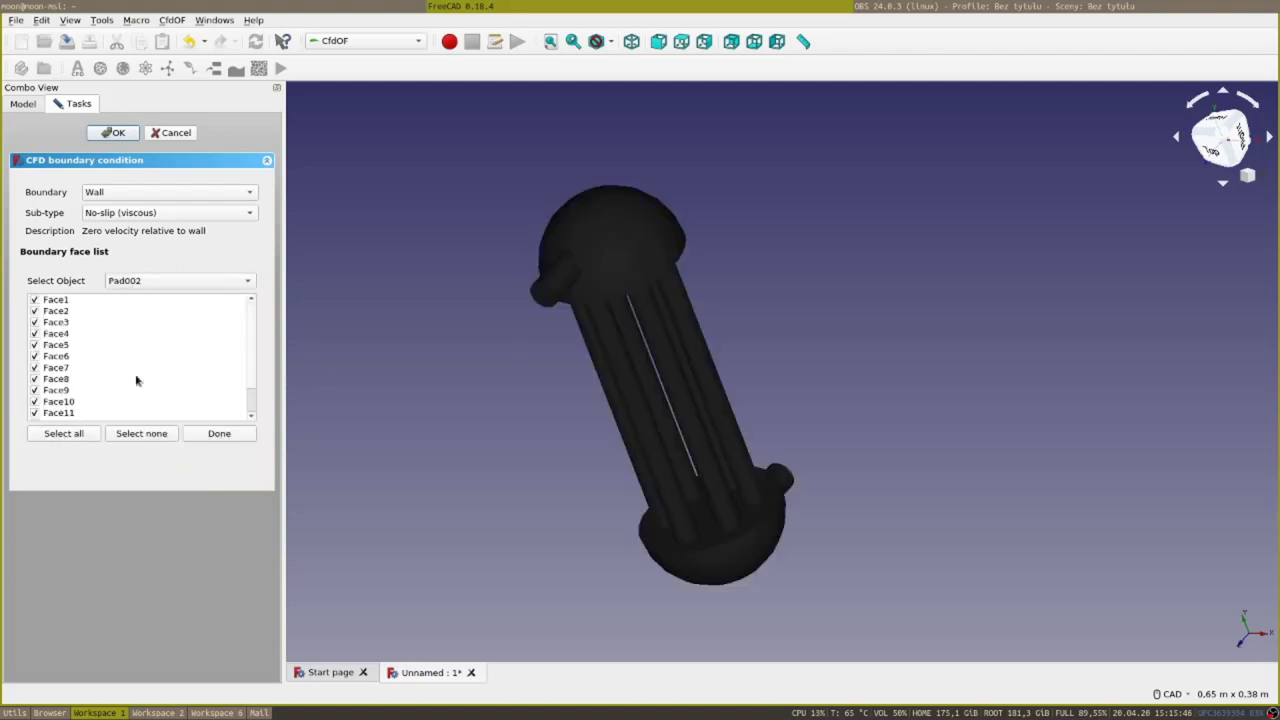
click(35, 402)
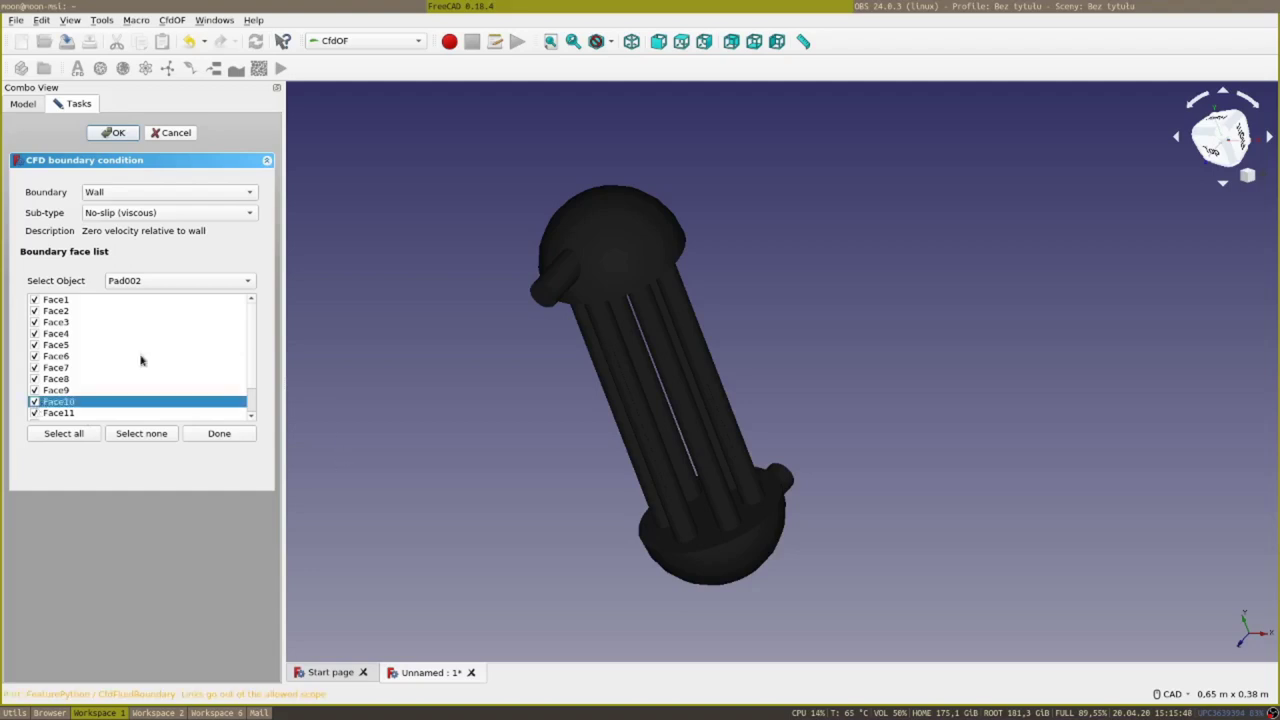
scroll(252, 405, down, 1)
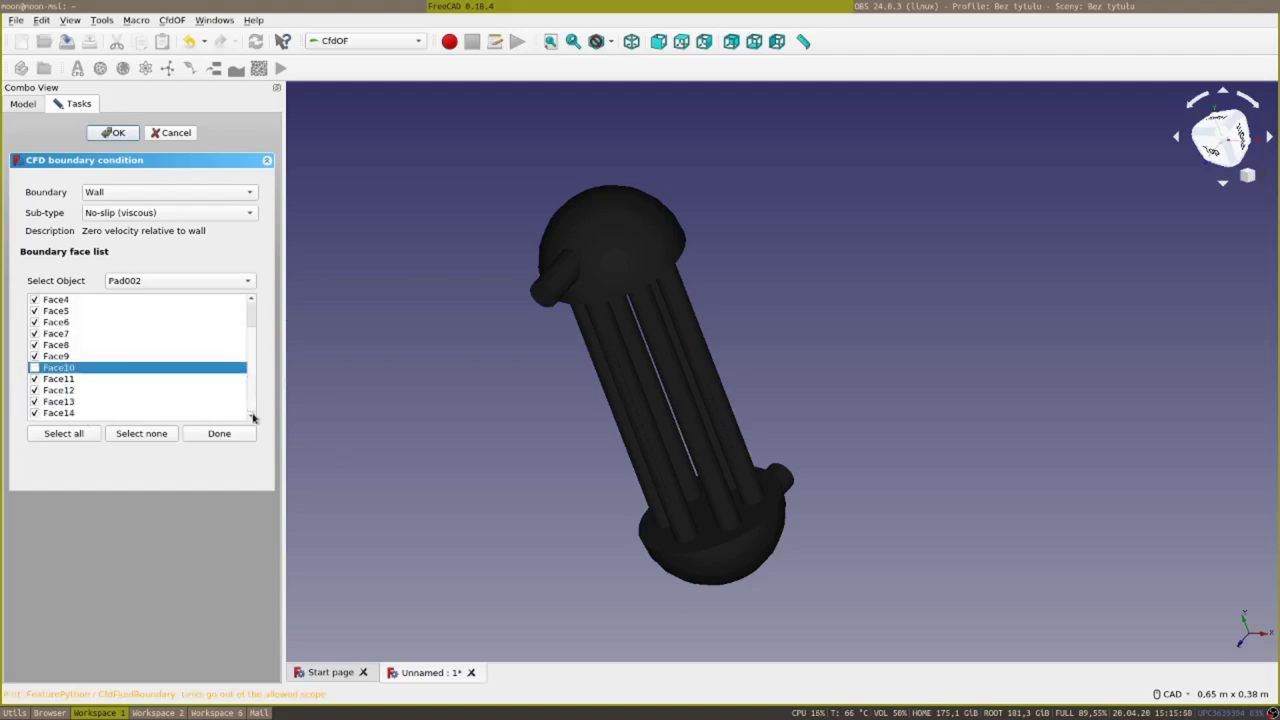
click(35, 413)
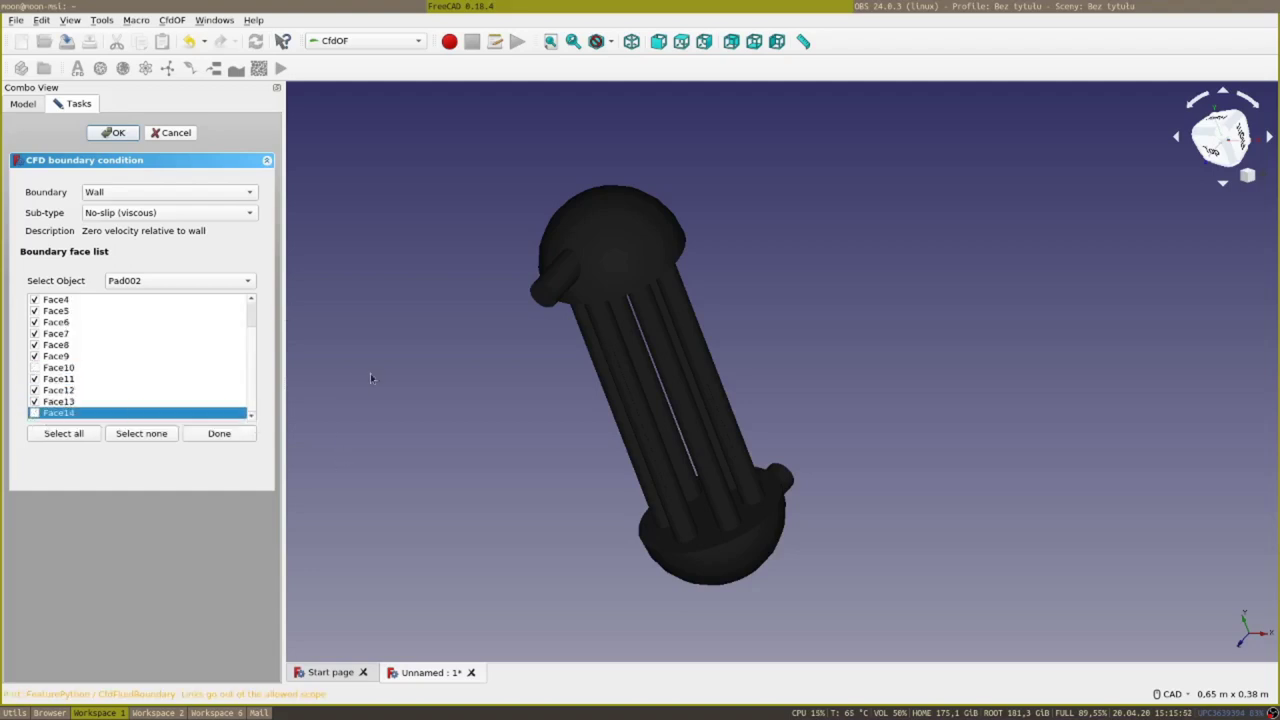
click(214, 434)
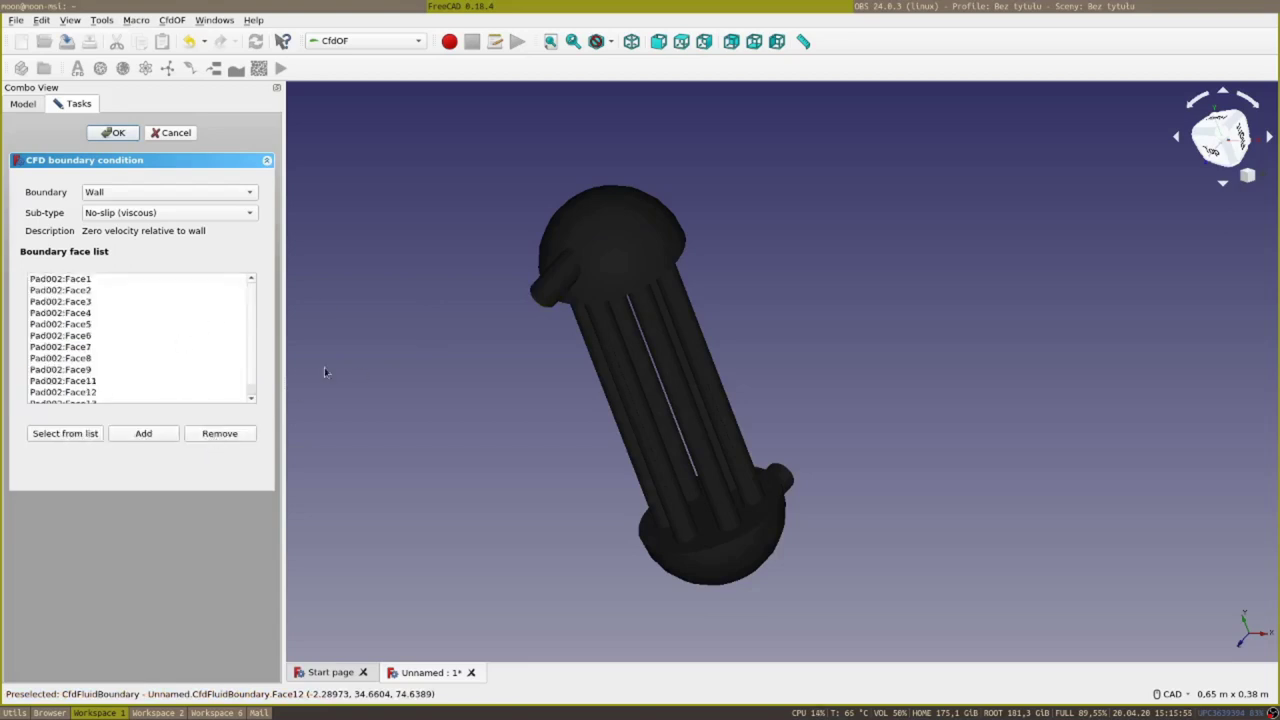
click(120, 133)
middle_drag(440, 266, 857, 400)
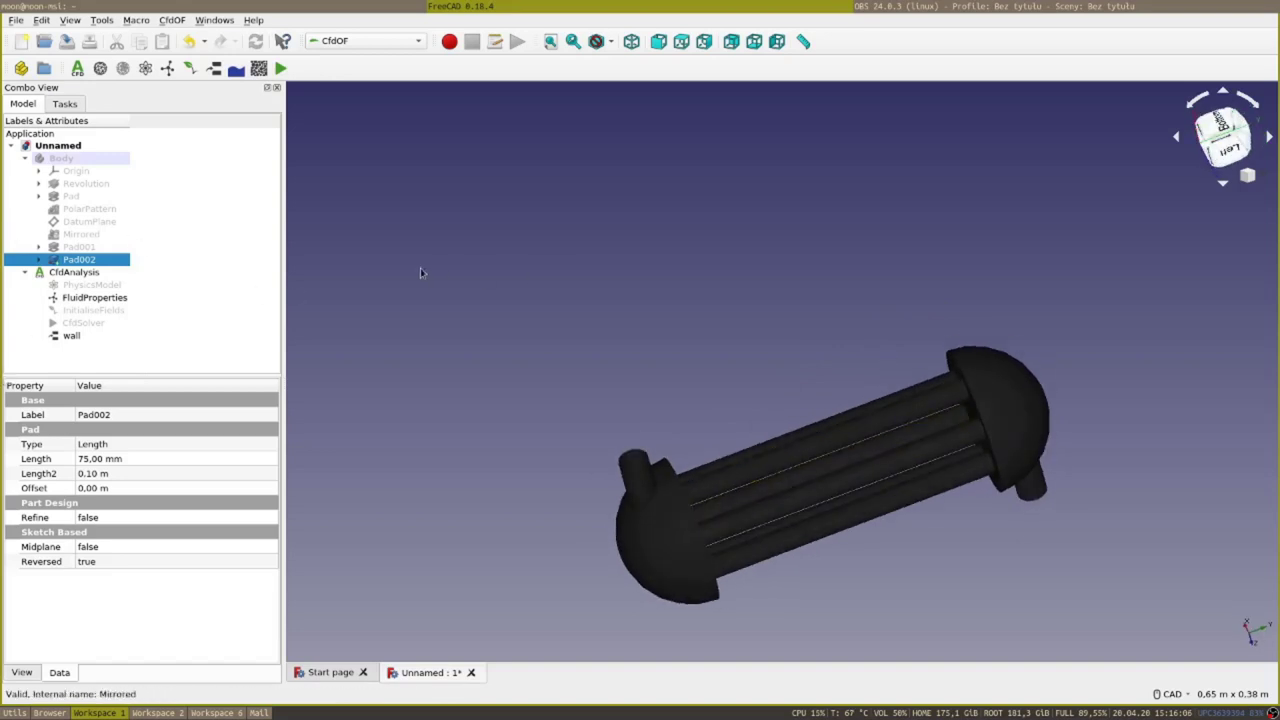
click(206, 68)
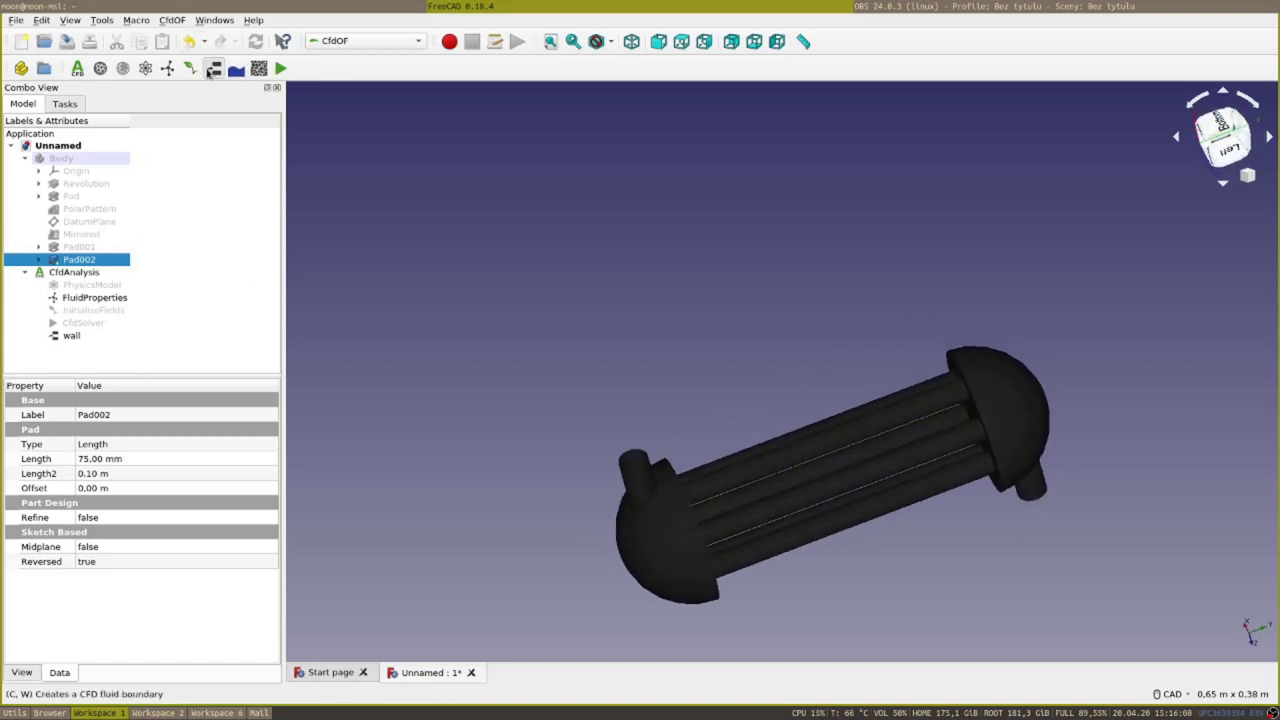
Make the new boundary an Inlet applied to Face10 of Pad002.
click(117, 190)
click(120, 210)
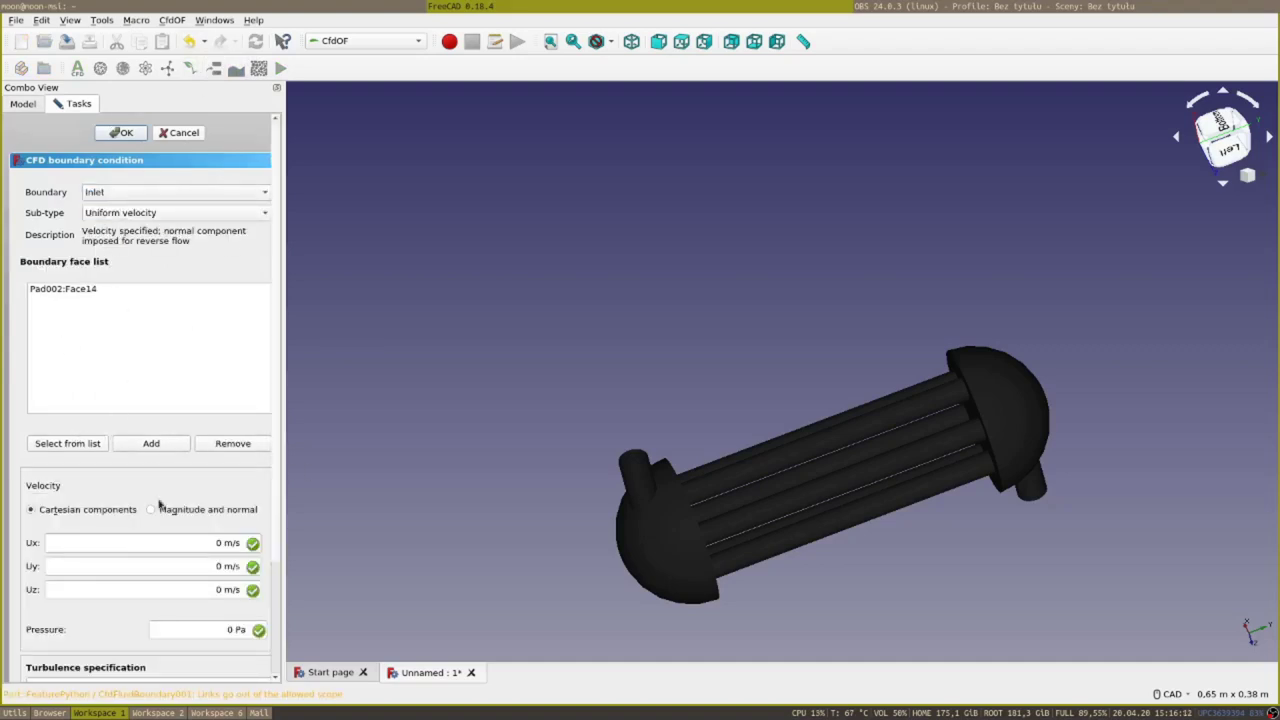
drag(271, 368, 287, 505)
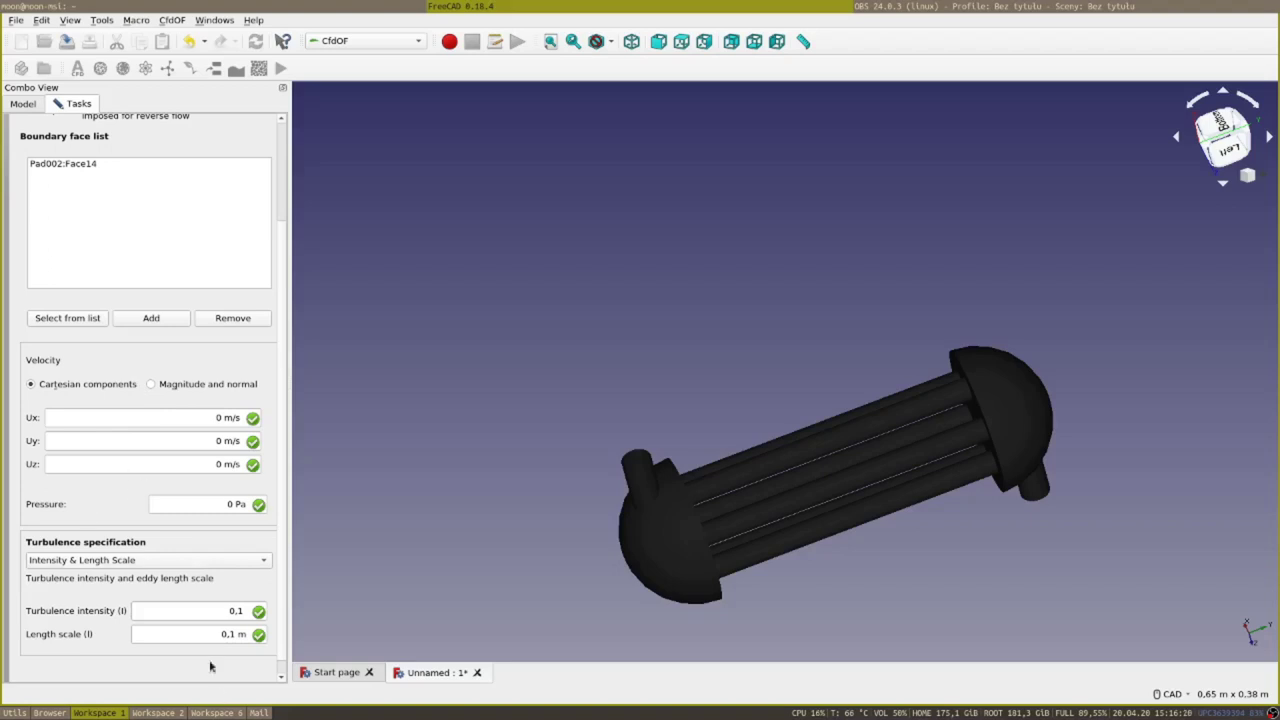
scroll(100, 251, up, 1)
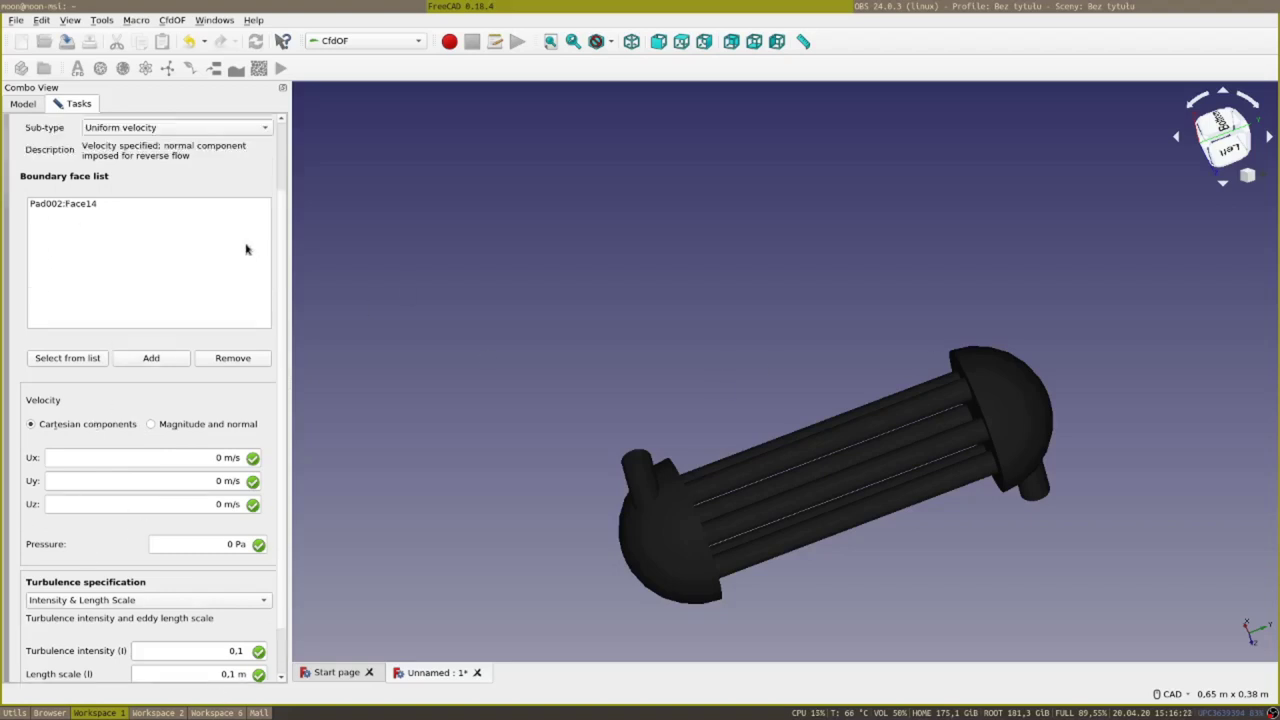
click(105, 206)
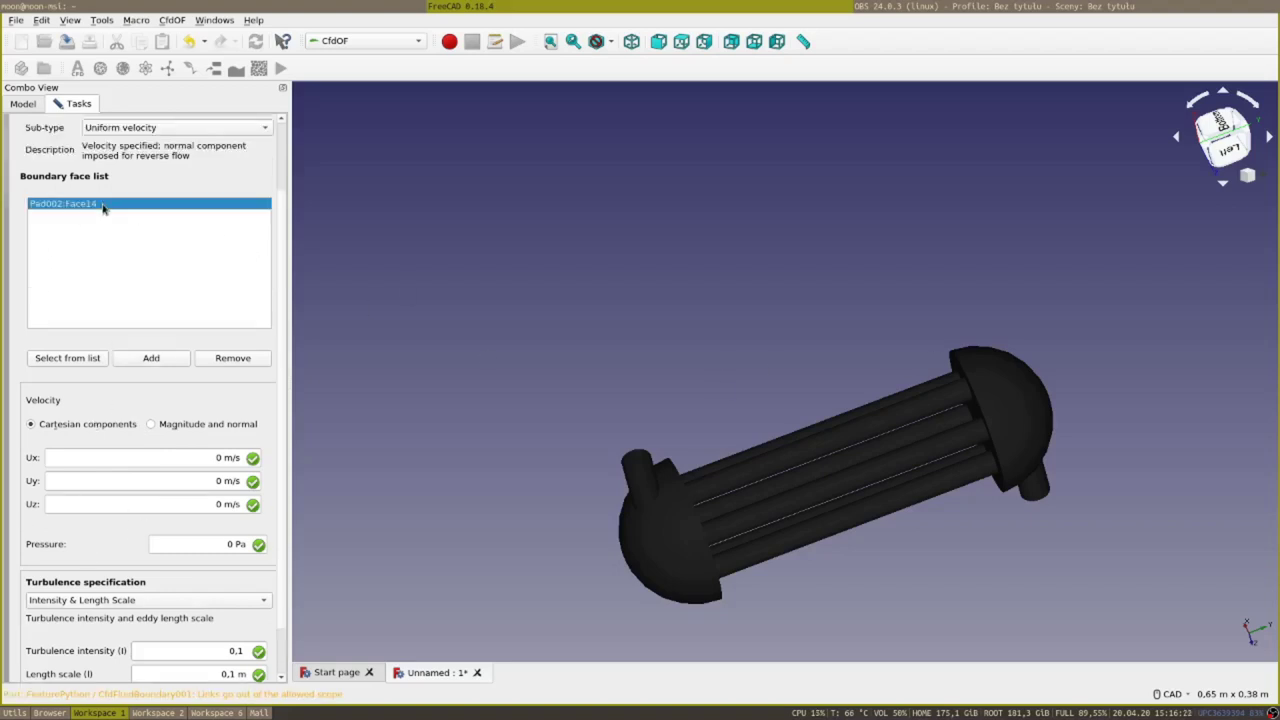
click(97, 358)
click(190, 205)
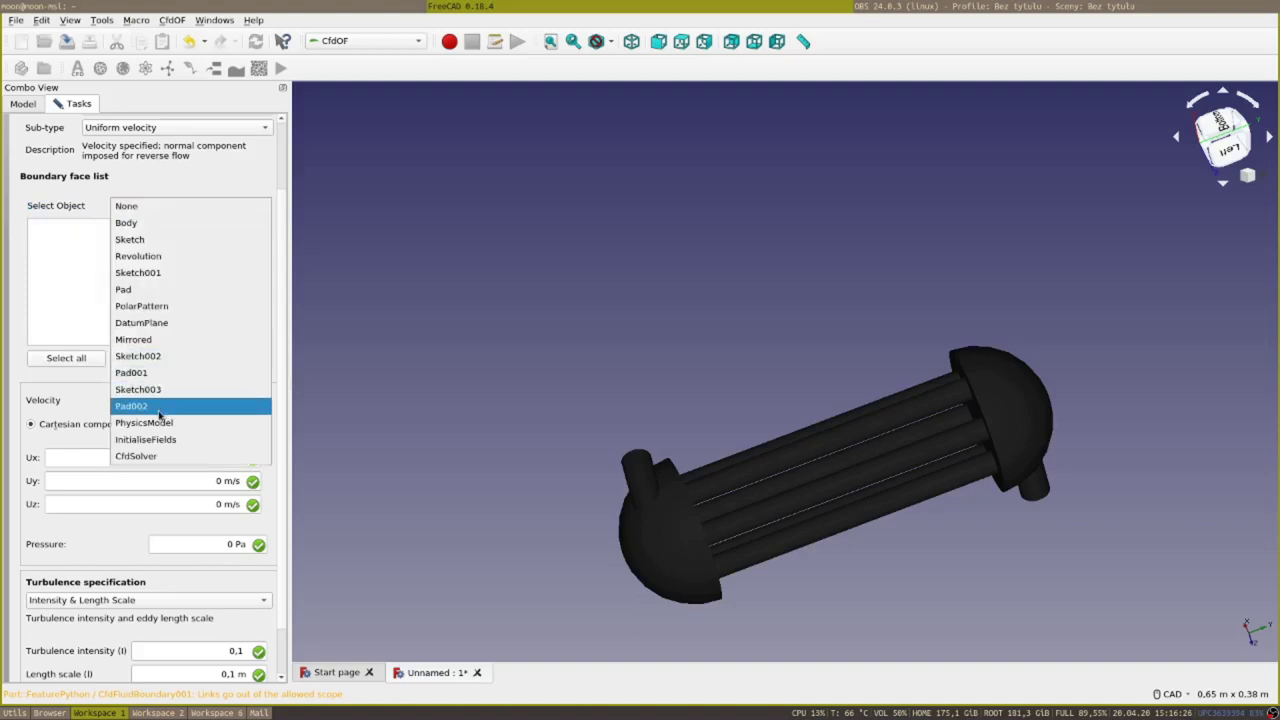
click(150, 405)
scroll(40, 303, down, 2)
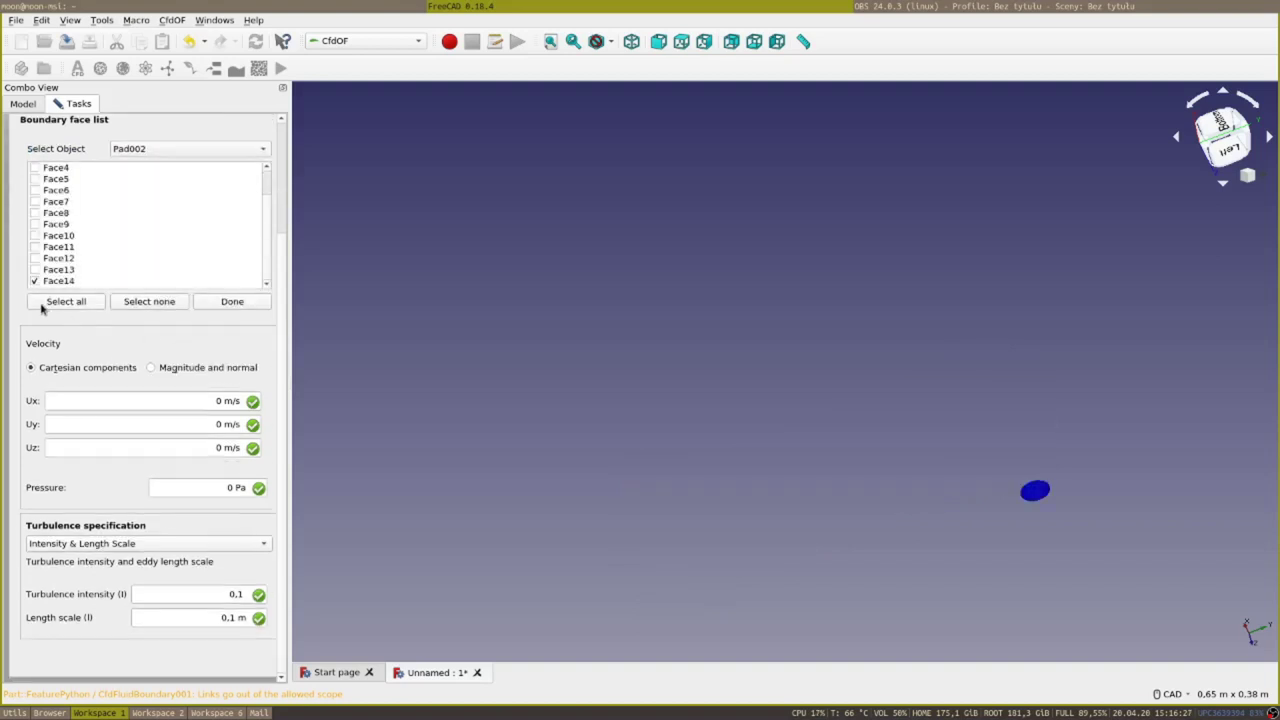
click(35, 236)
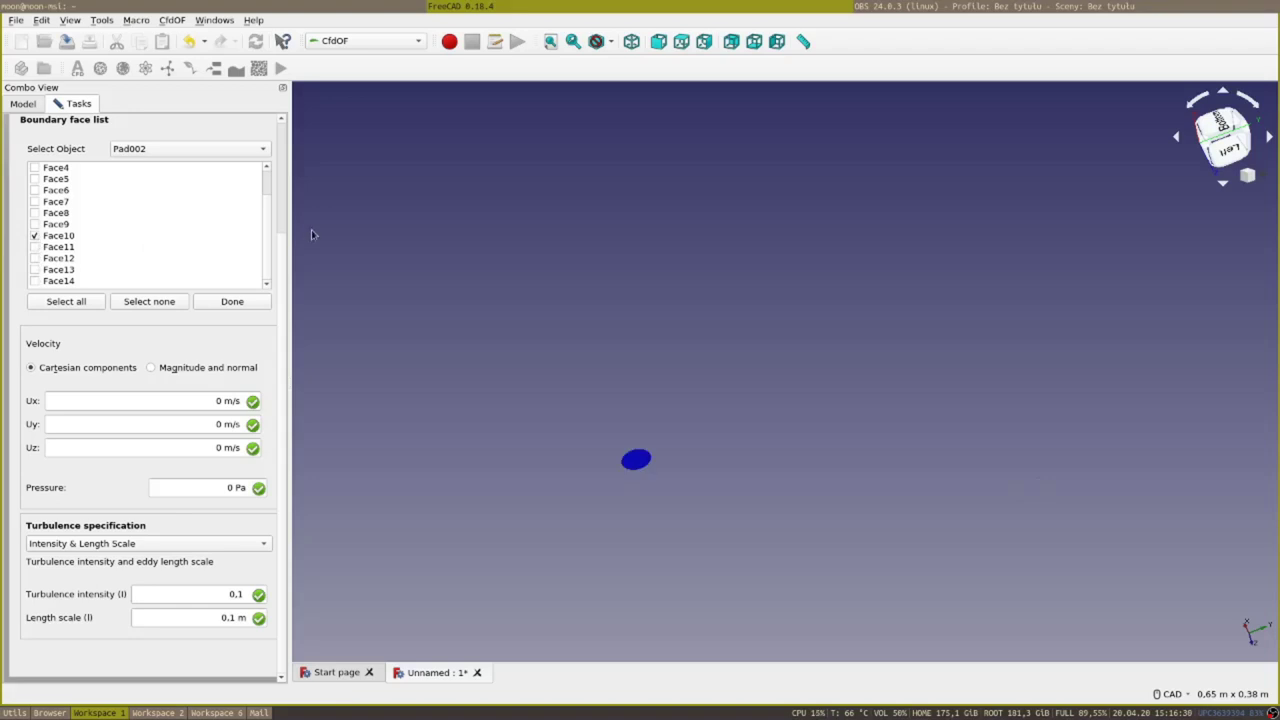
scroll(250, 184, up, 2)
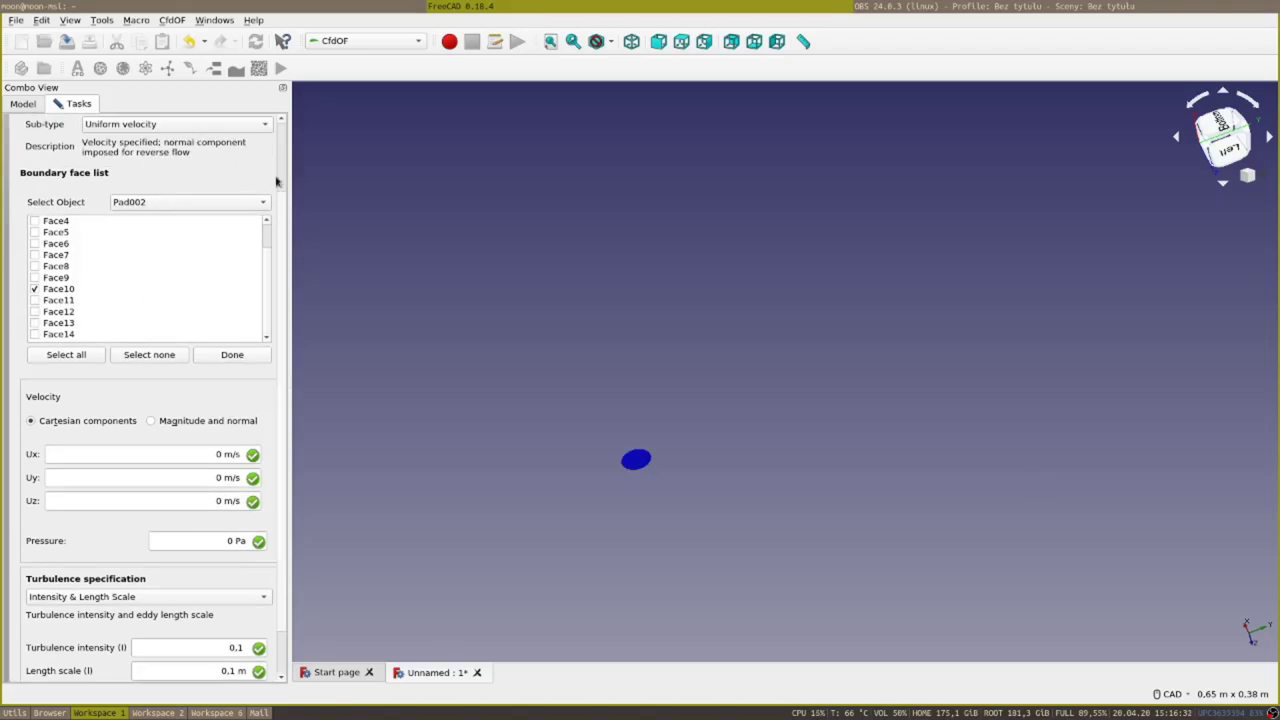
scroll(277, 209, up, 3)
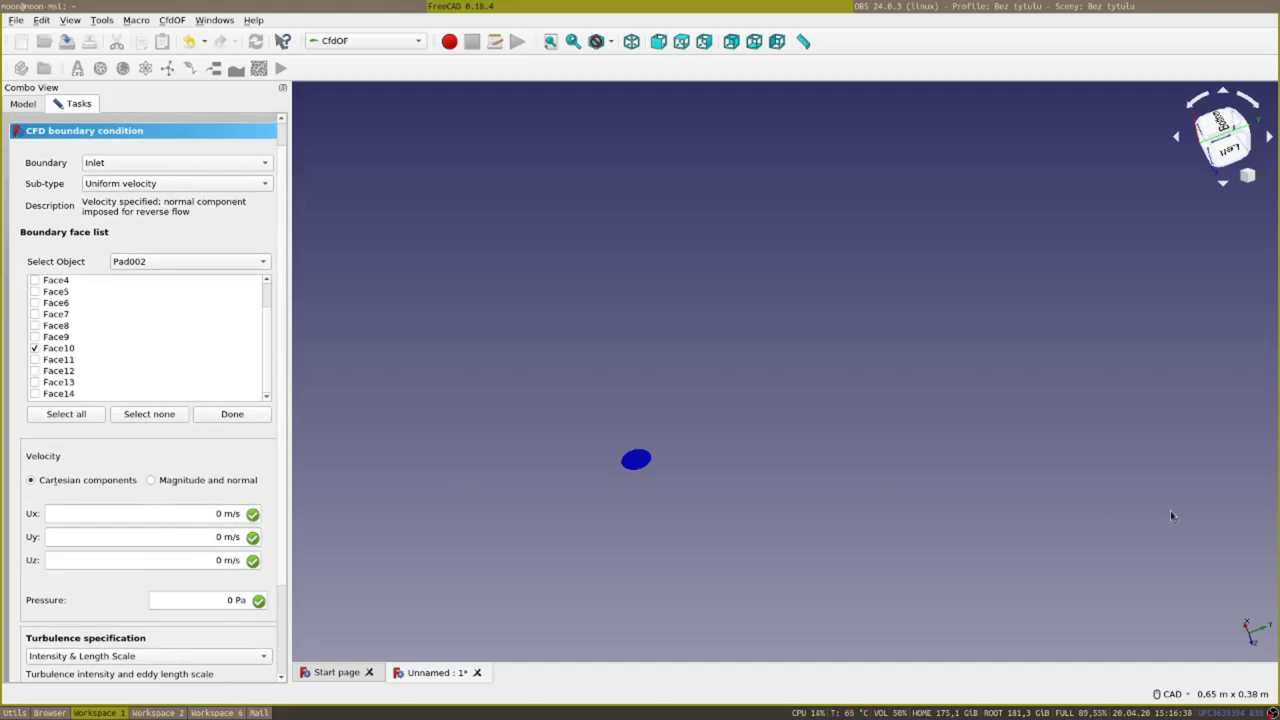
middle_drag(820, 457, 827, 347)
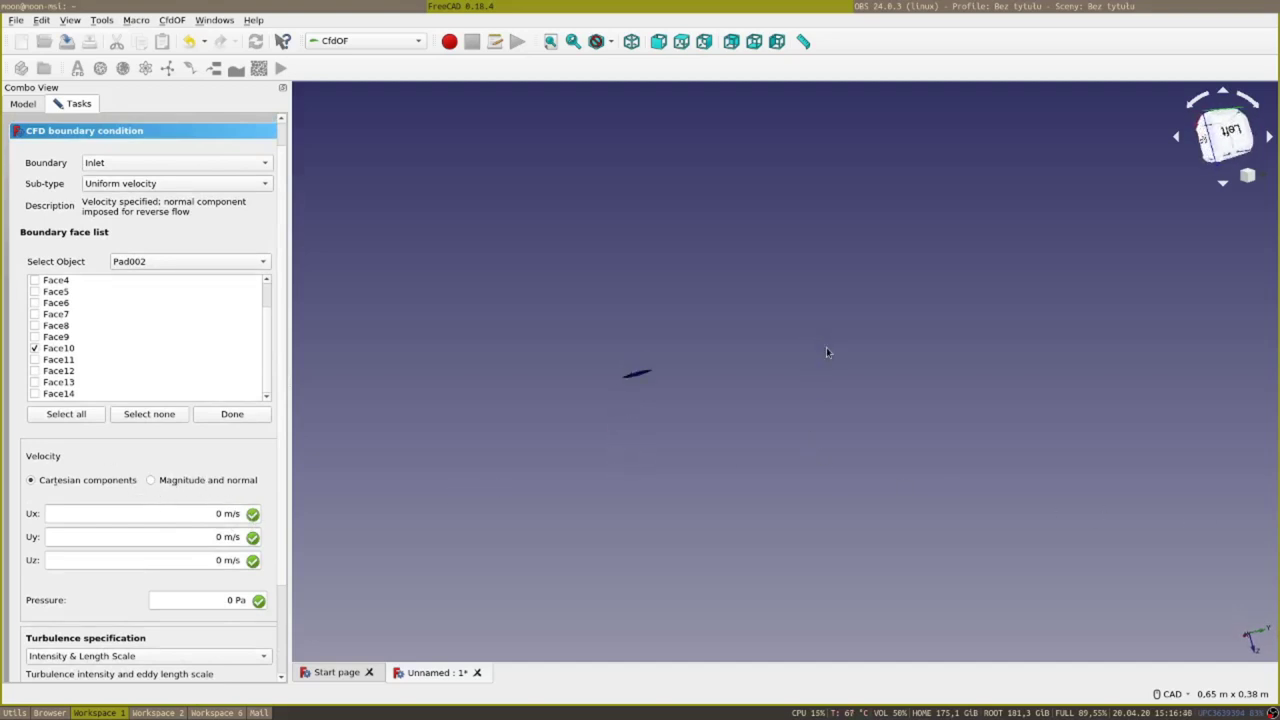
Give the inlet a 5 m/s velocity magnitude along a face normal and accept it.
click(210, 482)
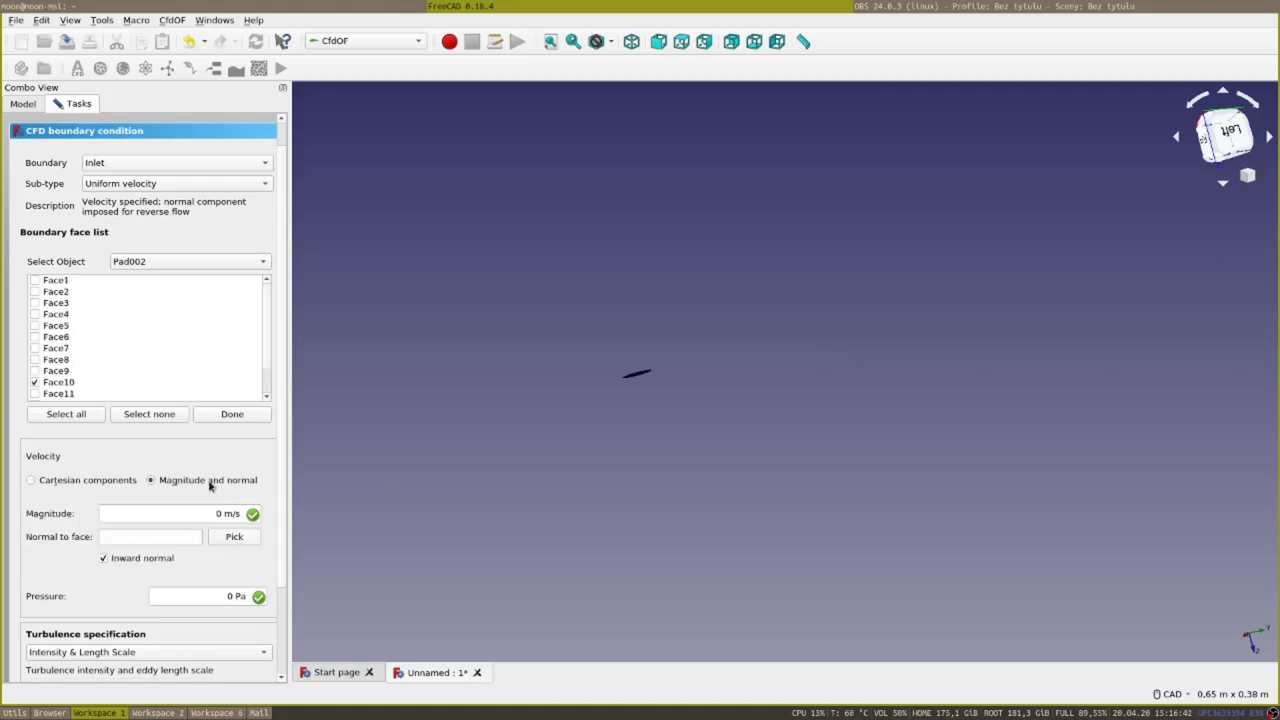
middle_drag(615, 377, 589, 334)
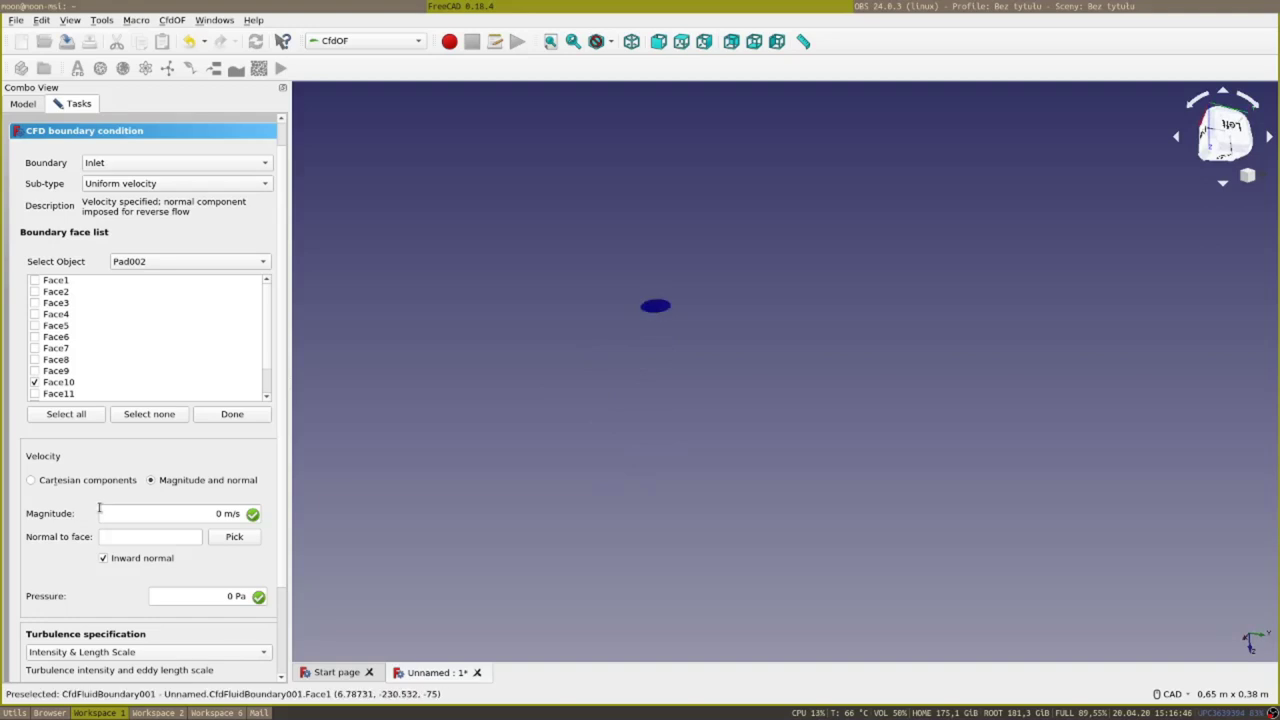
click(221, 539)
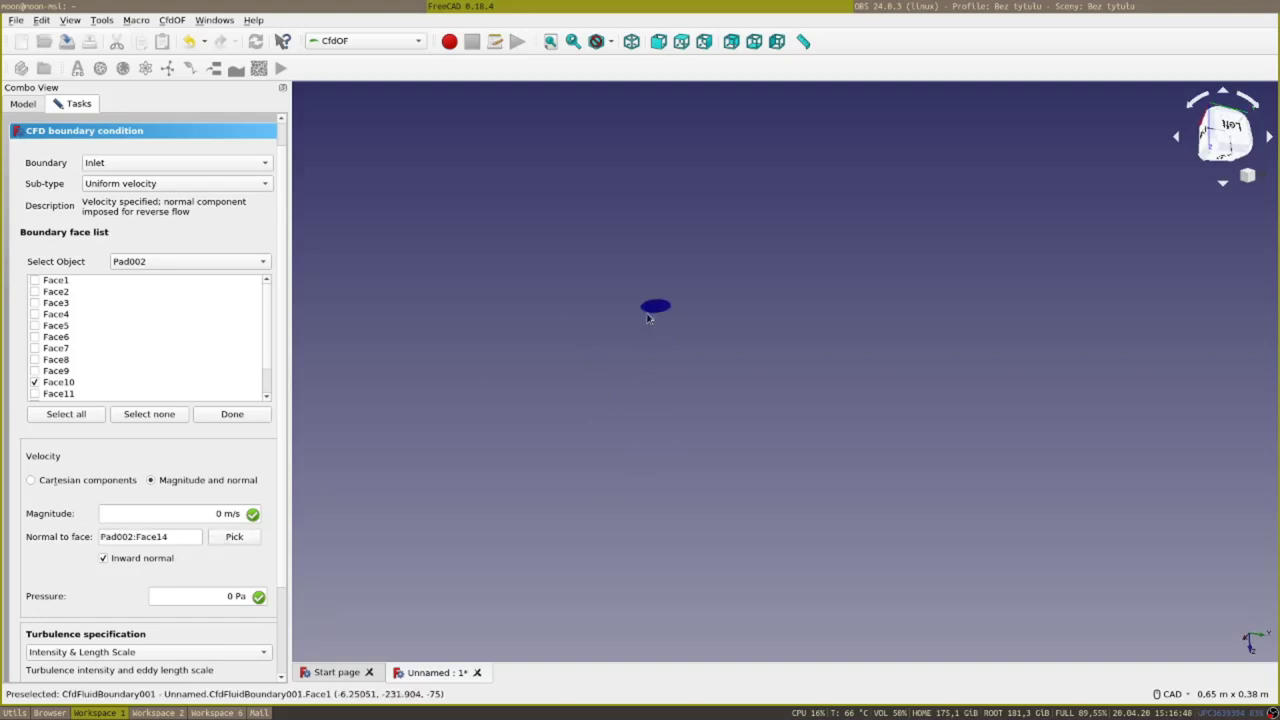
click(218, 517)
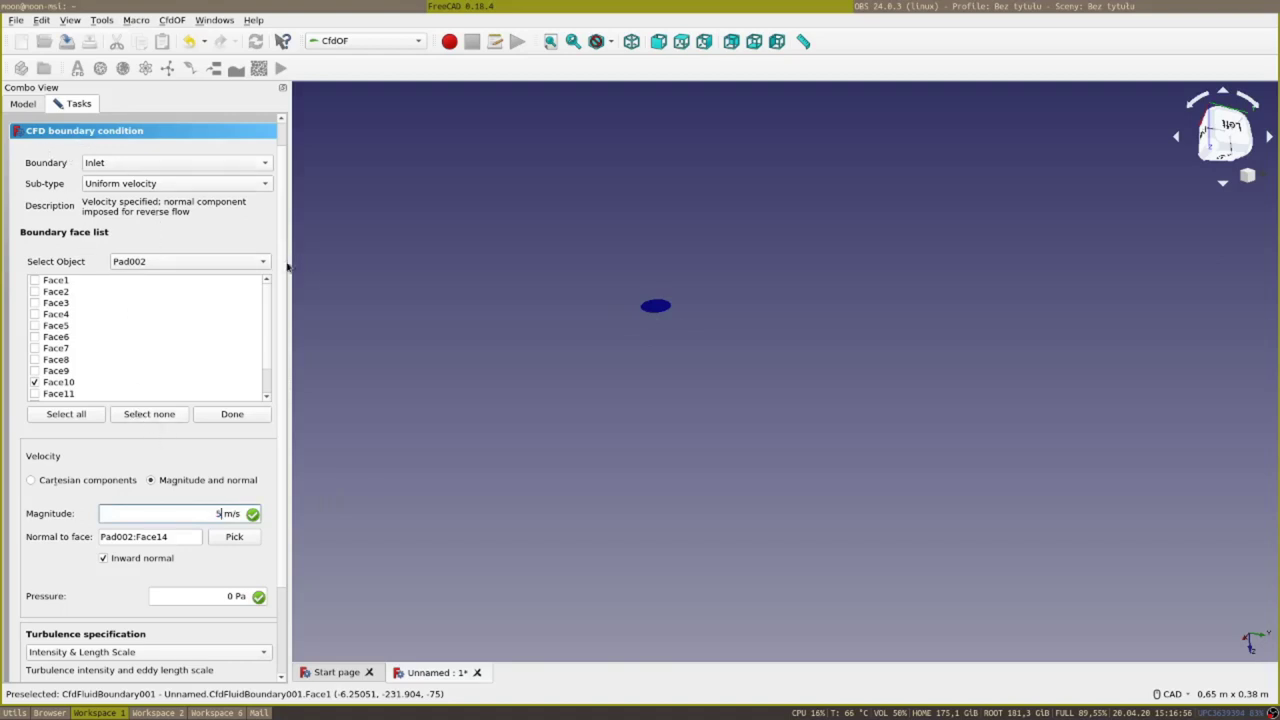
scroll(286, 240, up, 1)
click(116, 132)
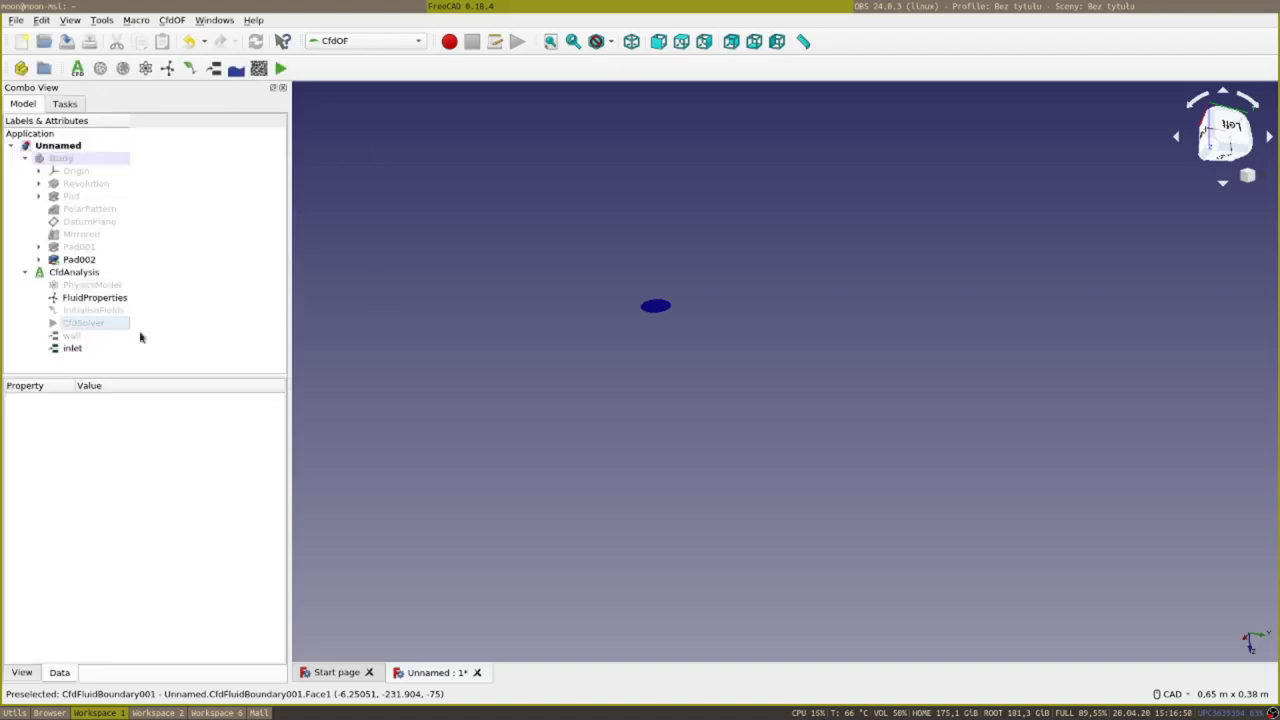
click(128, 260)
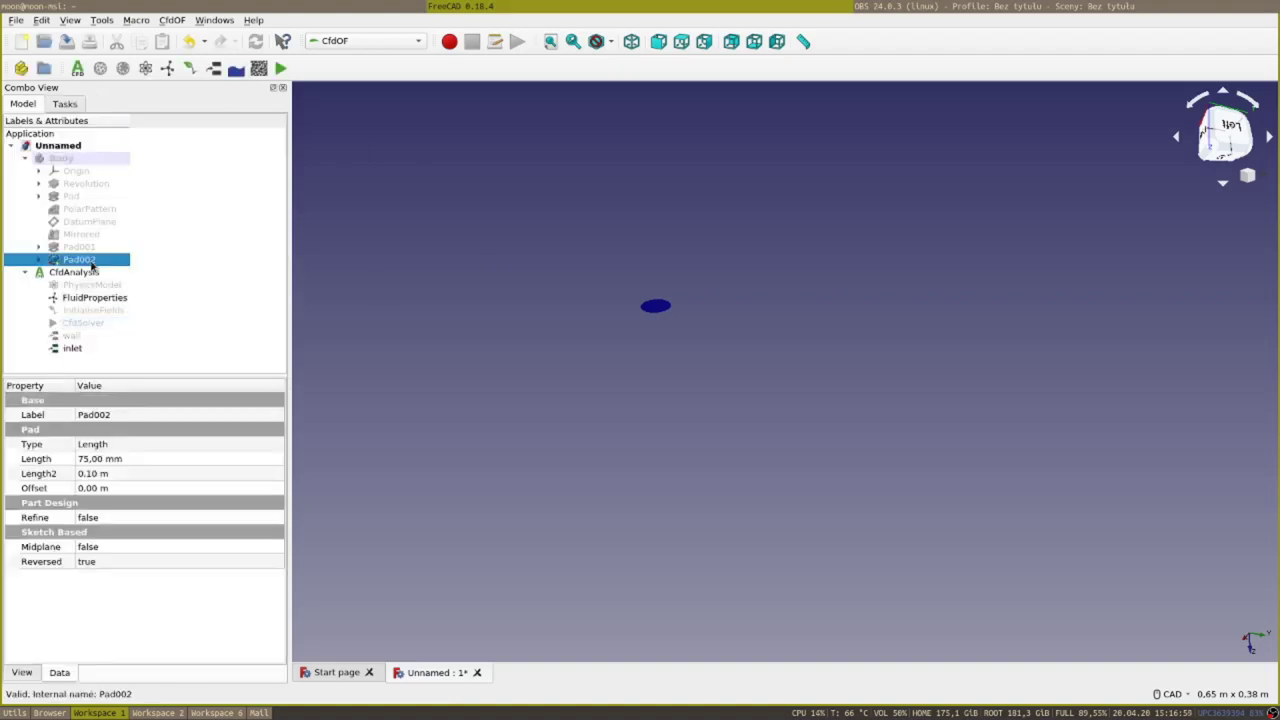
click(214, 65)
Make Face14 of Pad002 a static-pressure Outlet boundary and accept it.
click(127, 193)
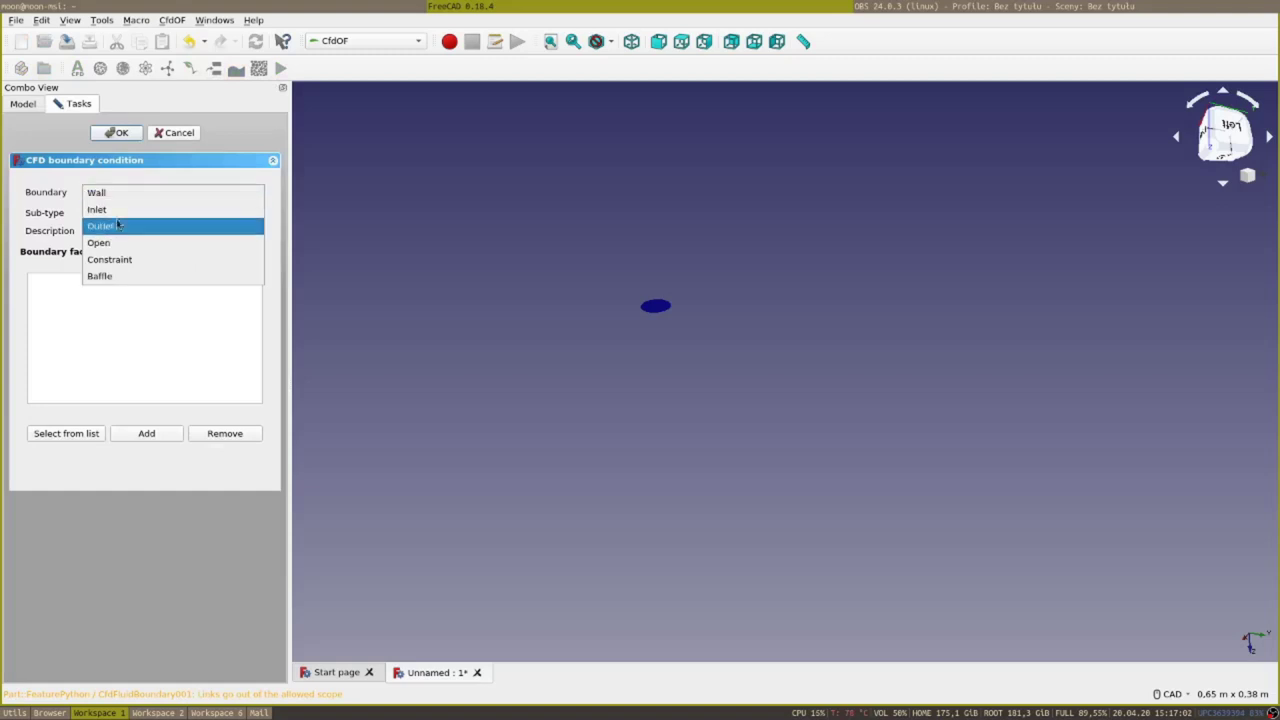
click(117, 226)
click(85, 445)
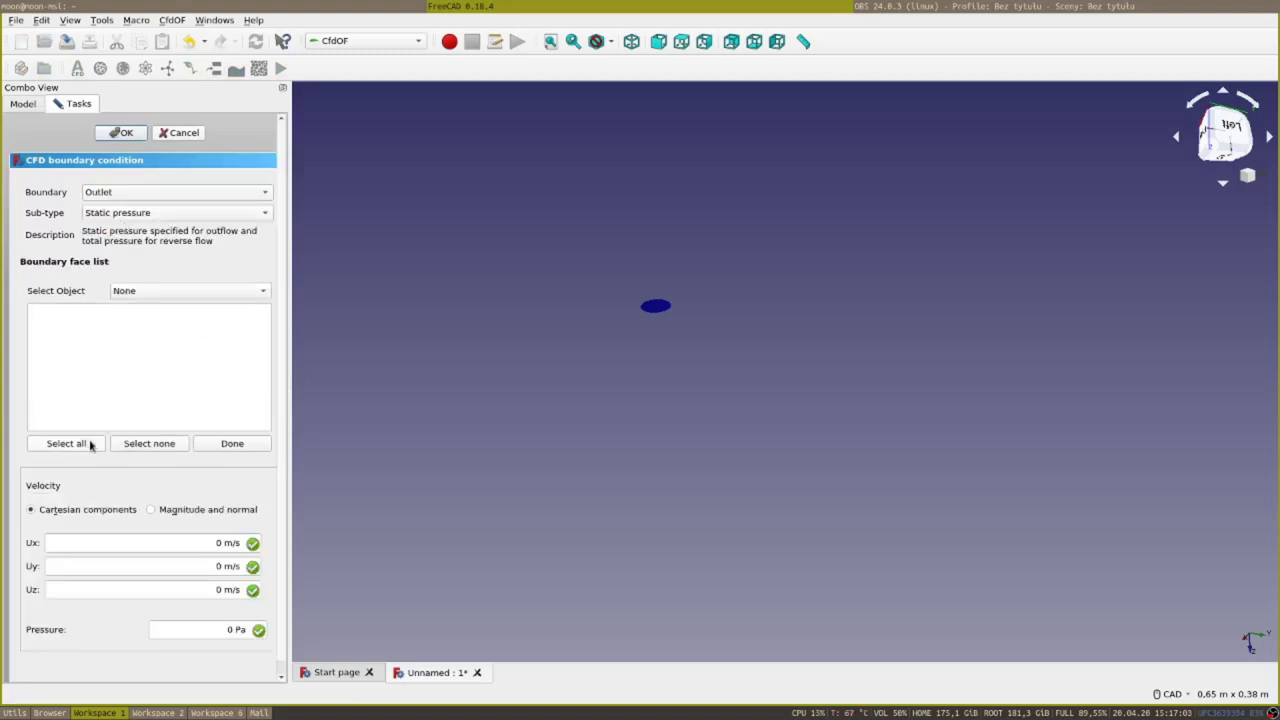
click(160, 290)
click(144, 492)
scroll(96, 397, down, 1)
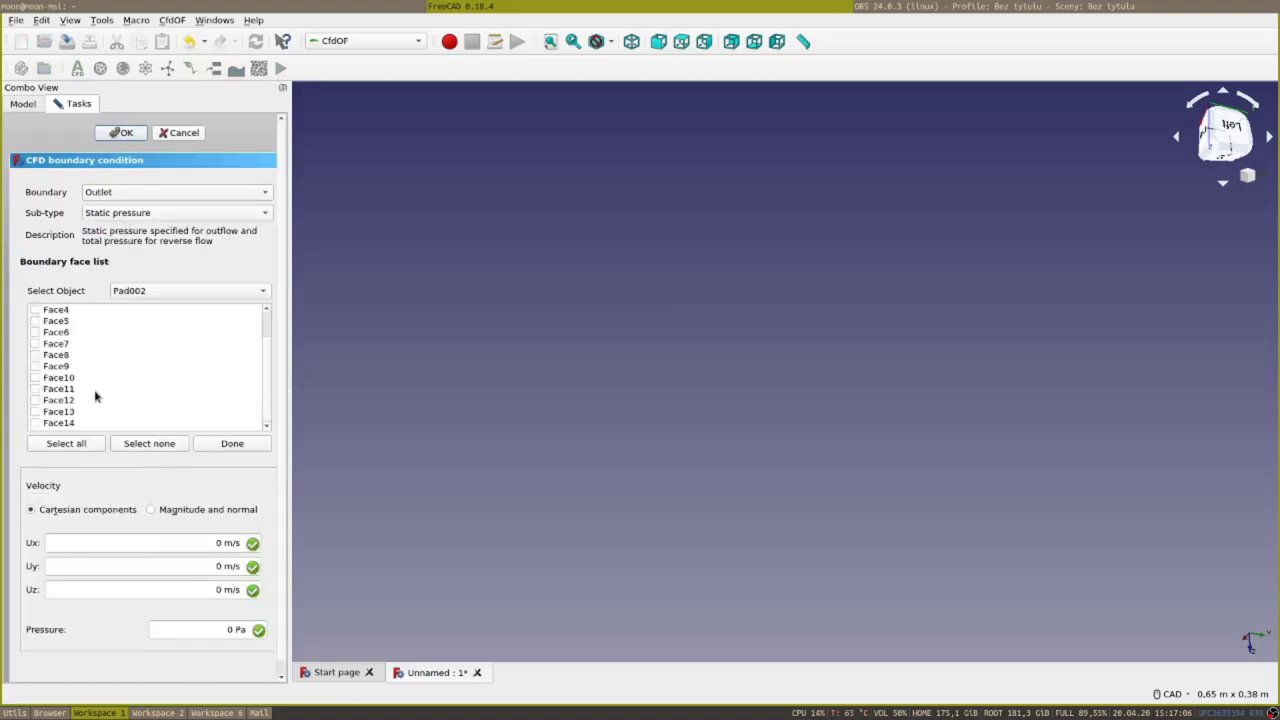
scroll(95, 397, down, 1)
click(35, 411)
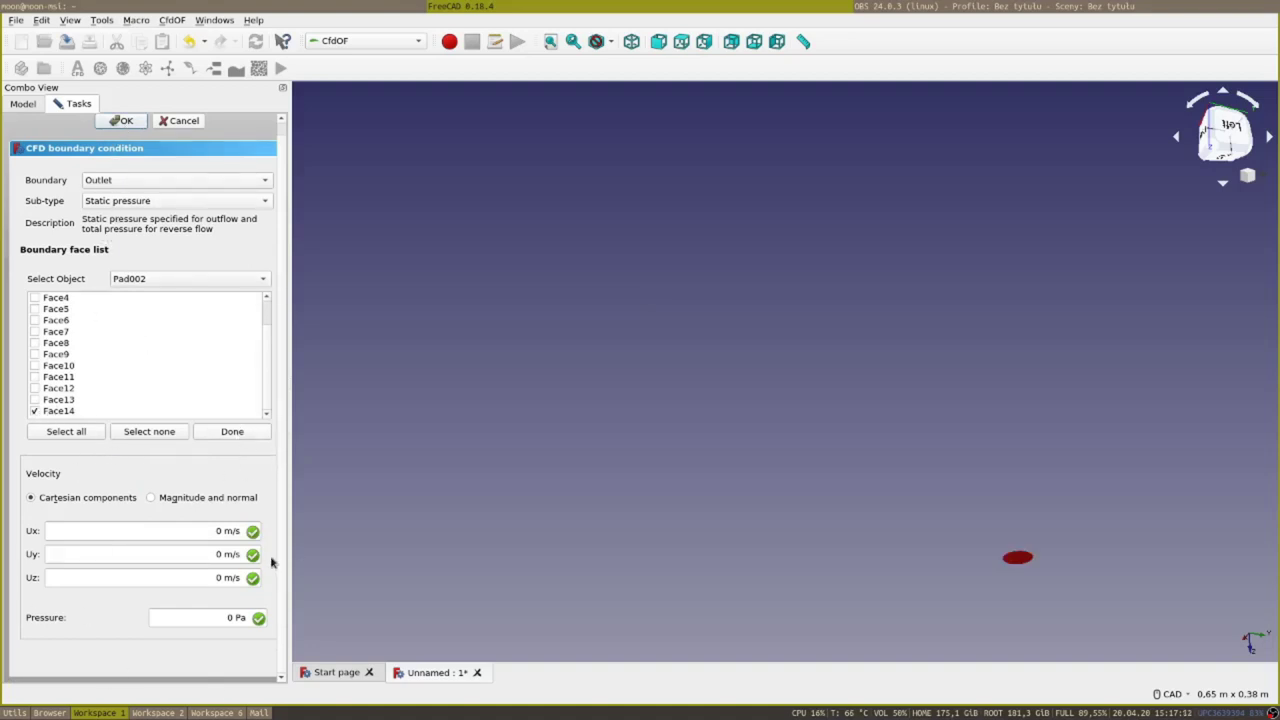
scroll(283, 512, up, 1)
click(128, 133)
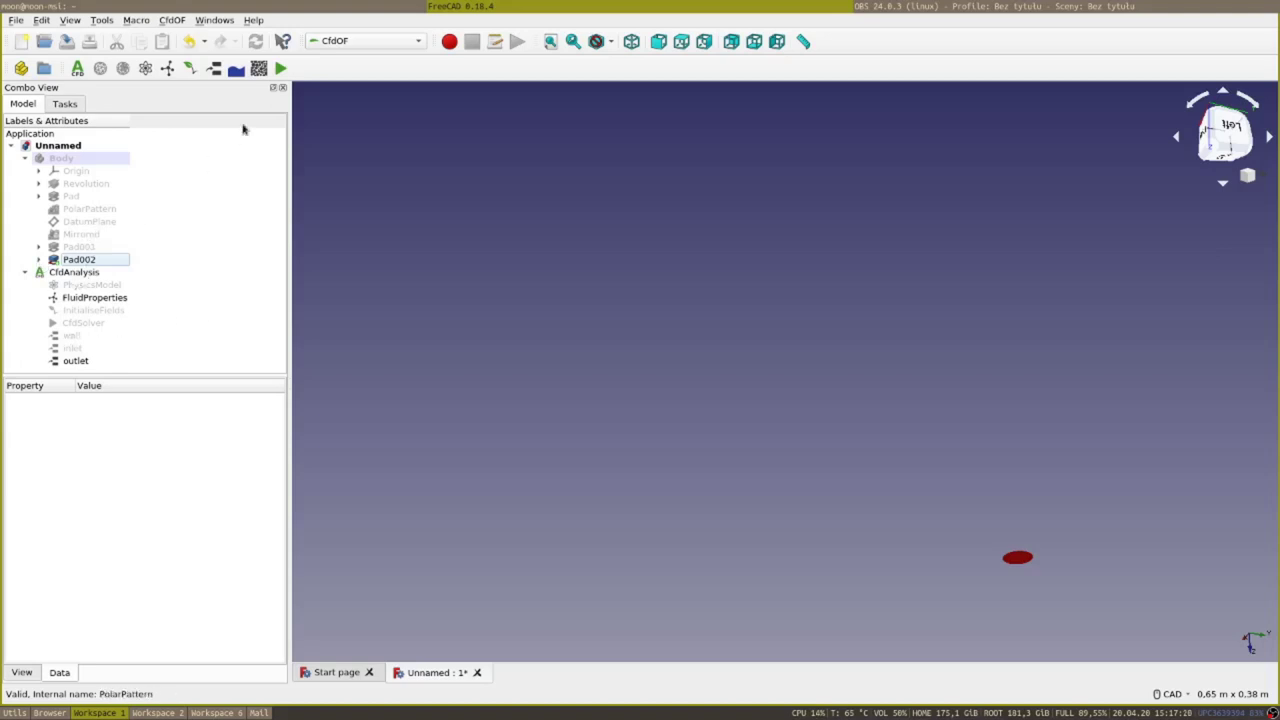
click(82, 259)
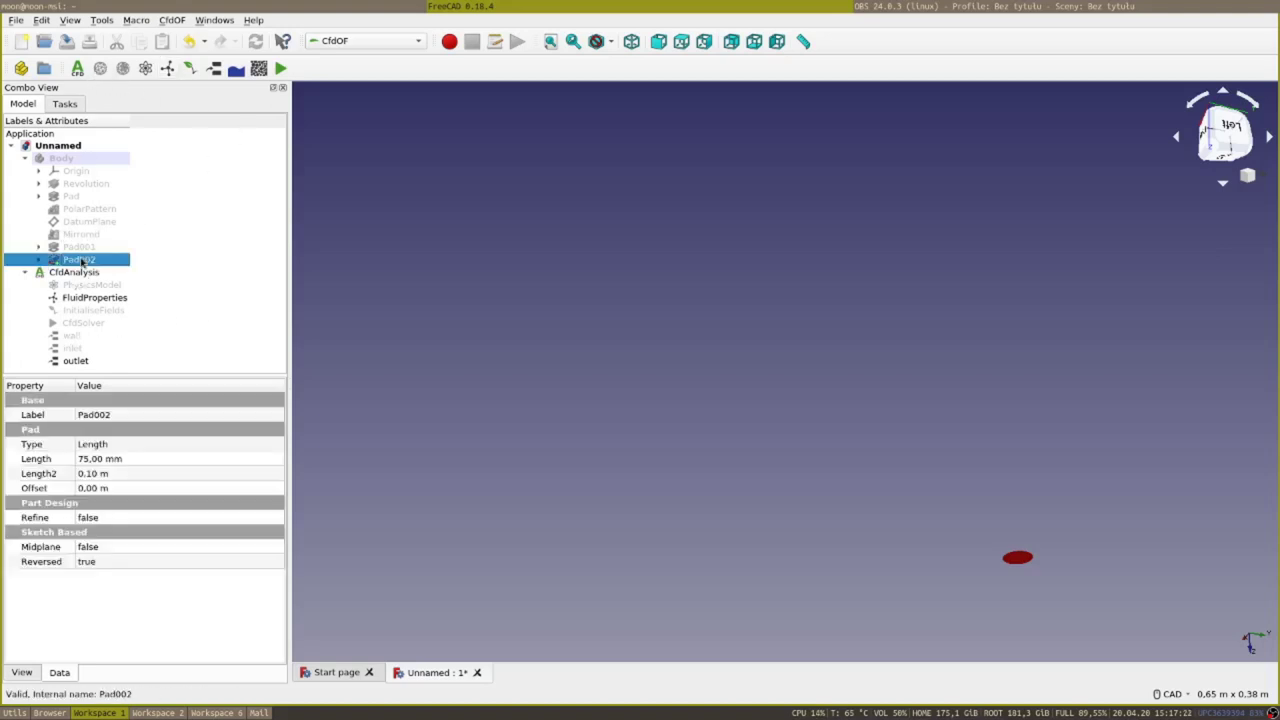
click(100, 68)
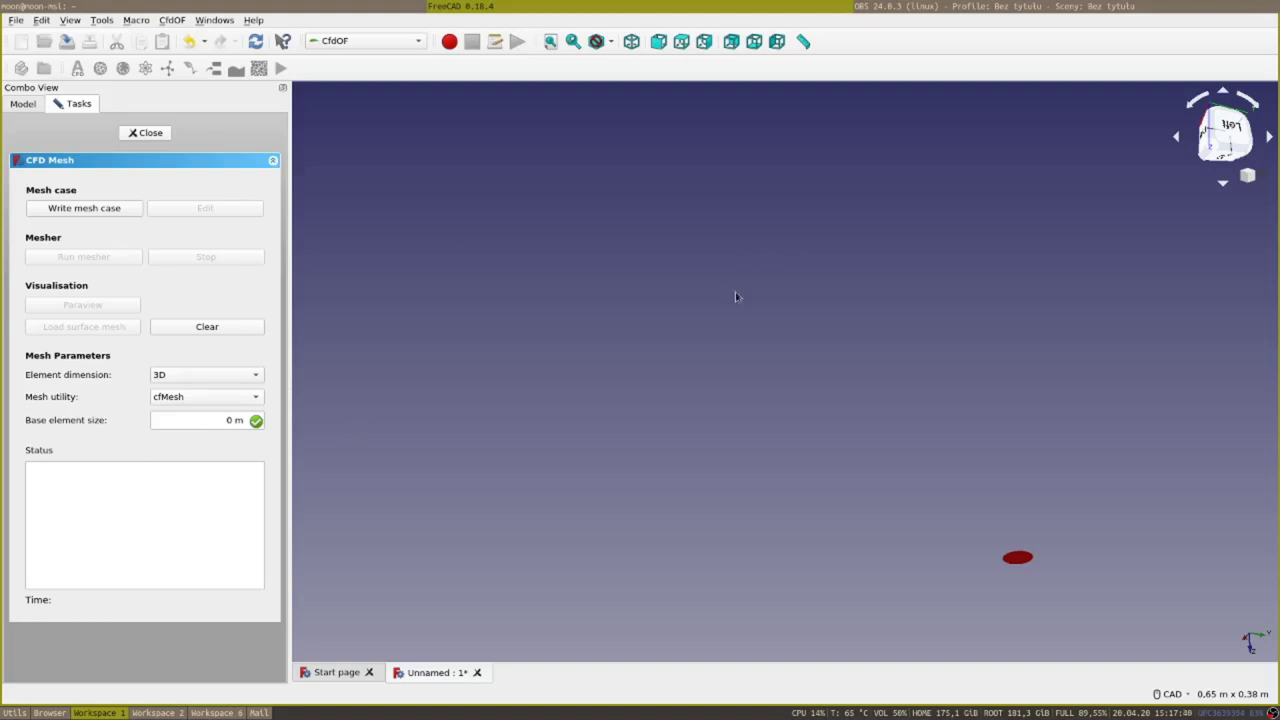
Set the mesh base element size to 2 mm, write the mesh case and run cfMesh.
middle_drag(952, 377, 897, 332)
drag(233, 418, 224, 418)
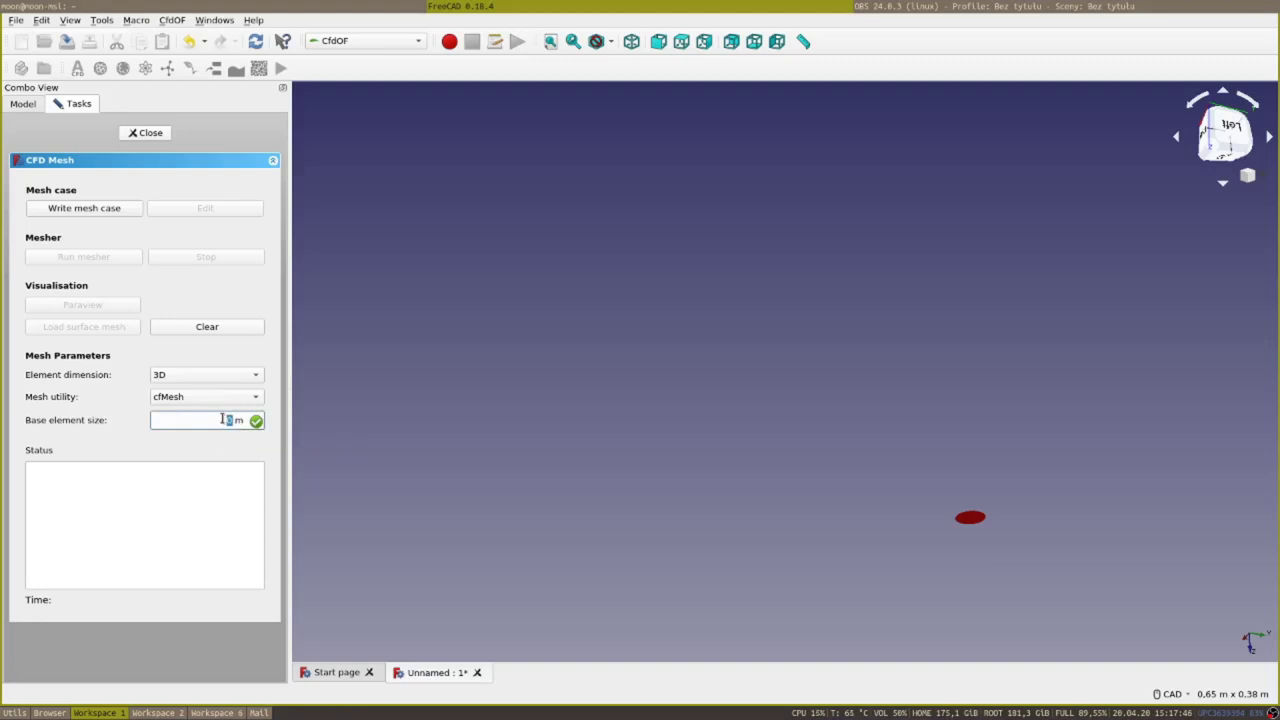
text(2)
click(110, 397)
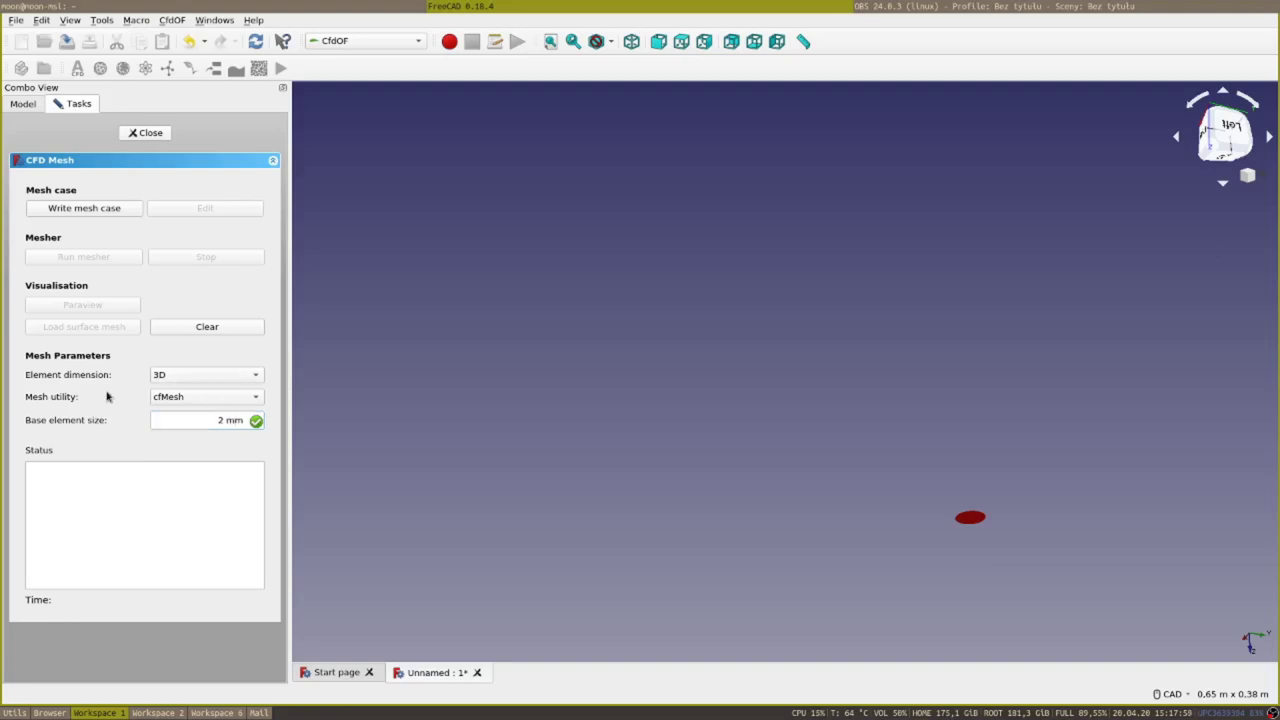
click(110, 209)
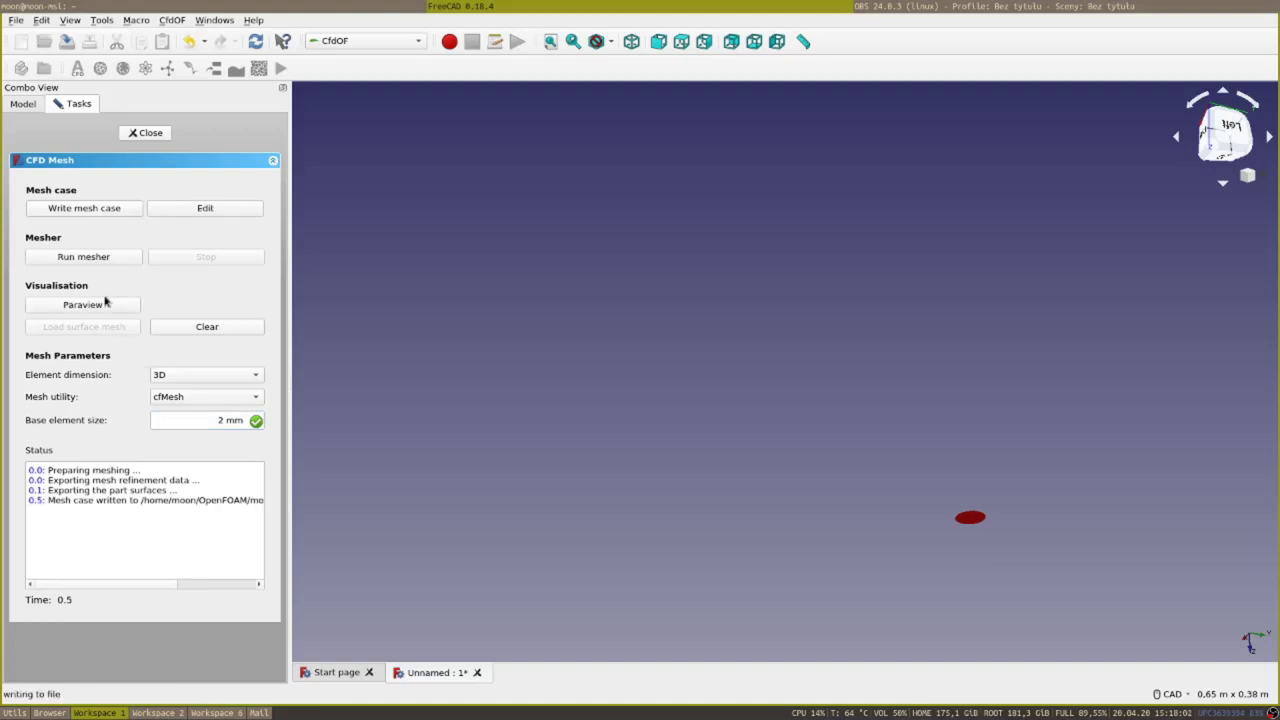
click(84, 257)
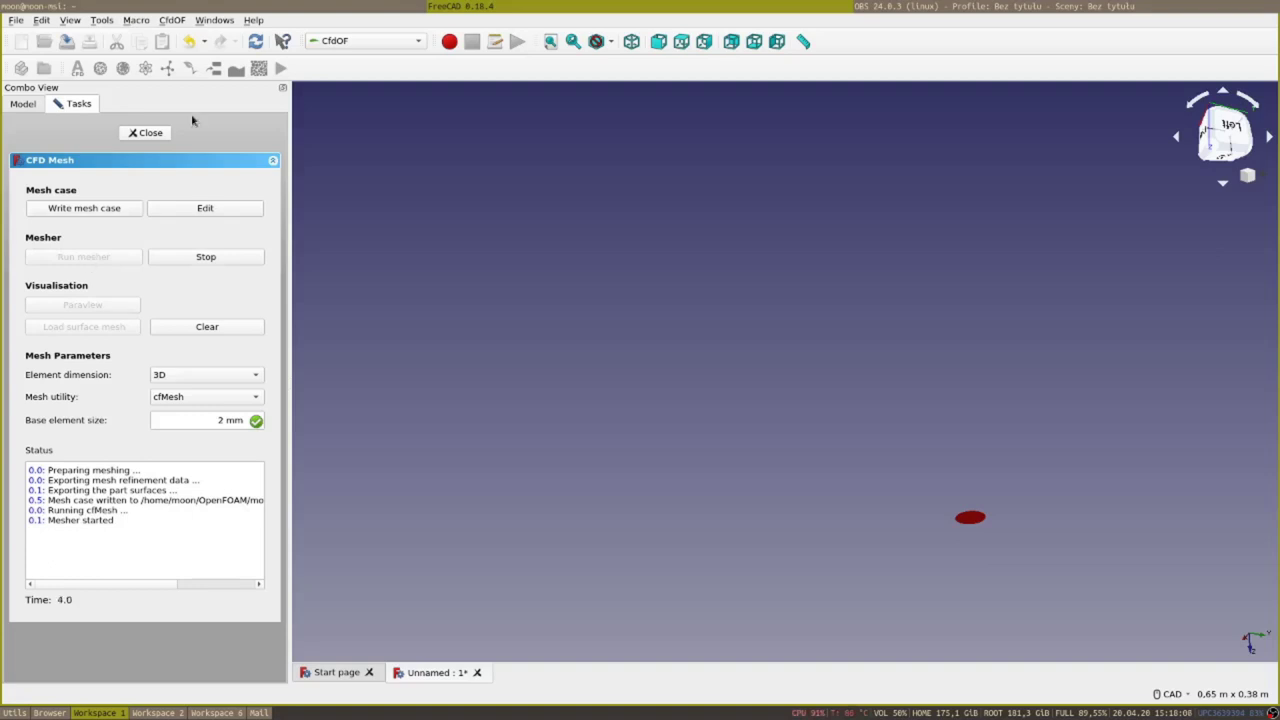
Confirm meshing completed in FreeCAD and load the generated mesh in ParaView.
key(super+2)
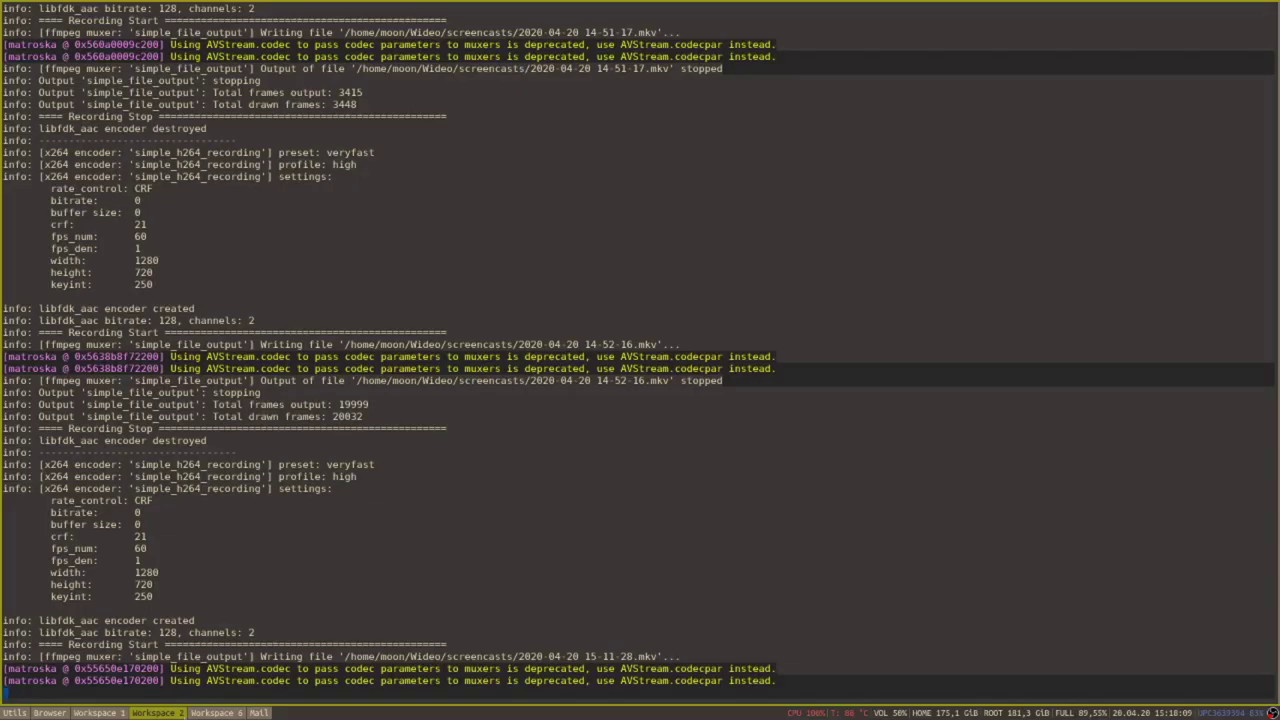
click(77, 712)
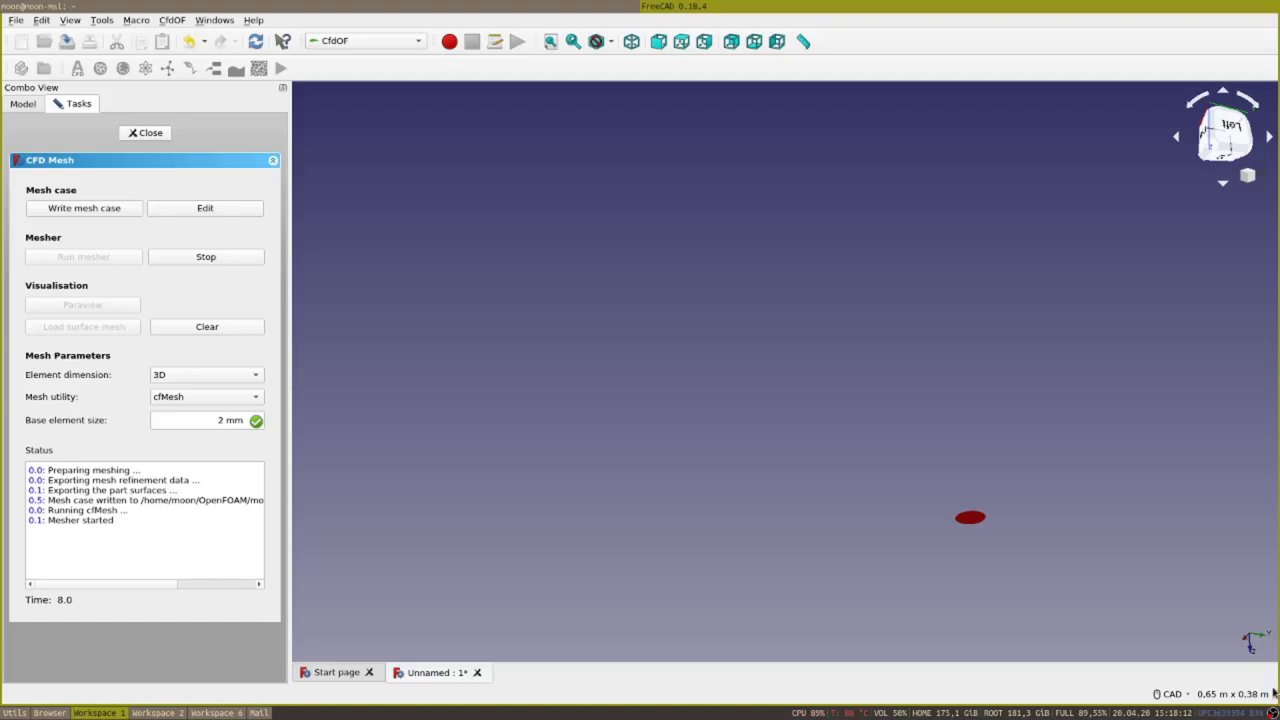
key(super+Right)
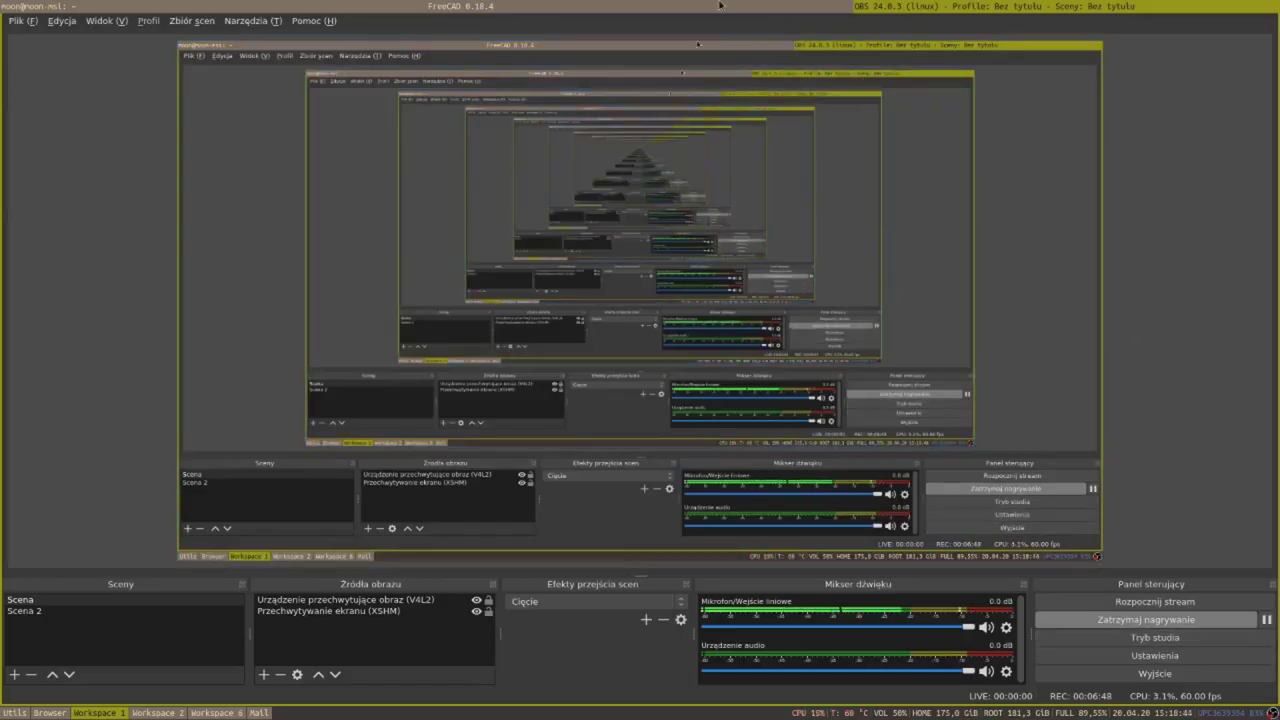
click(573, 6)
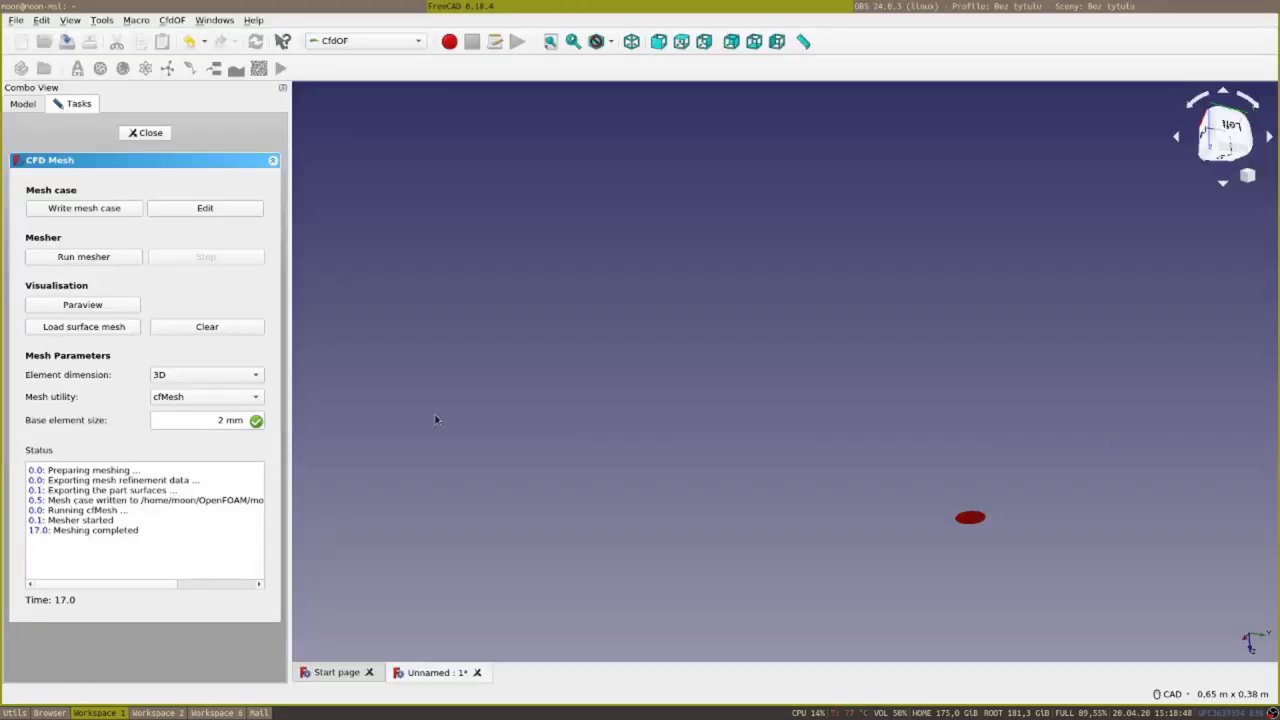
drag(141, 532, 28, 532)
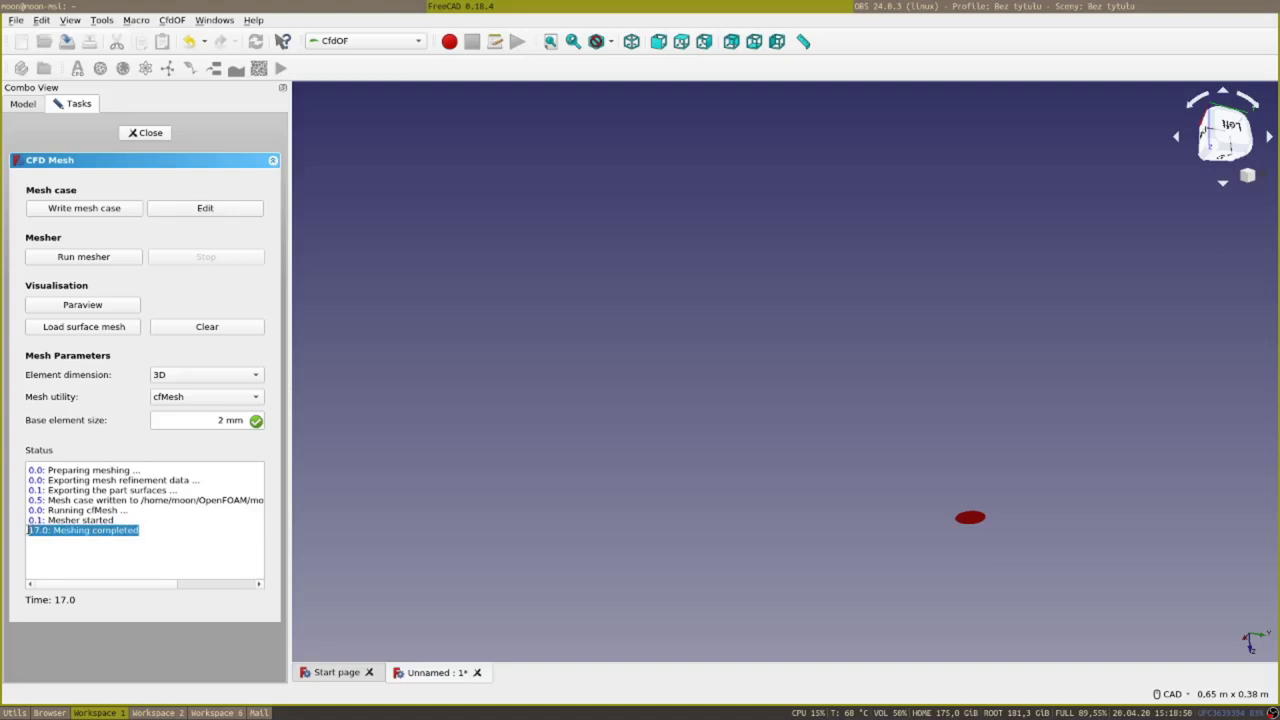
click(85, 304)
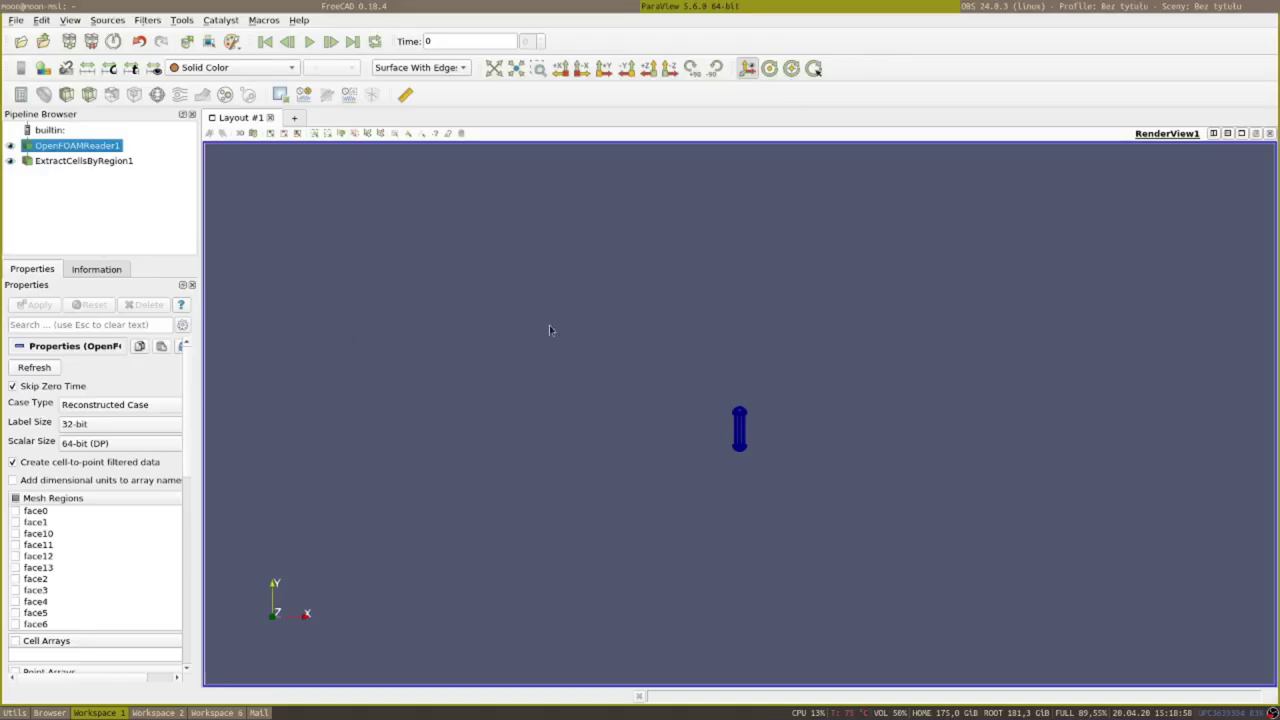
scroll(806, 480, up, 10)
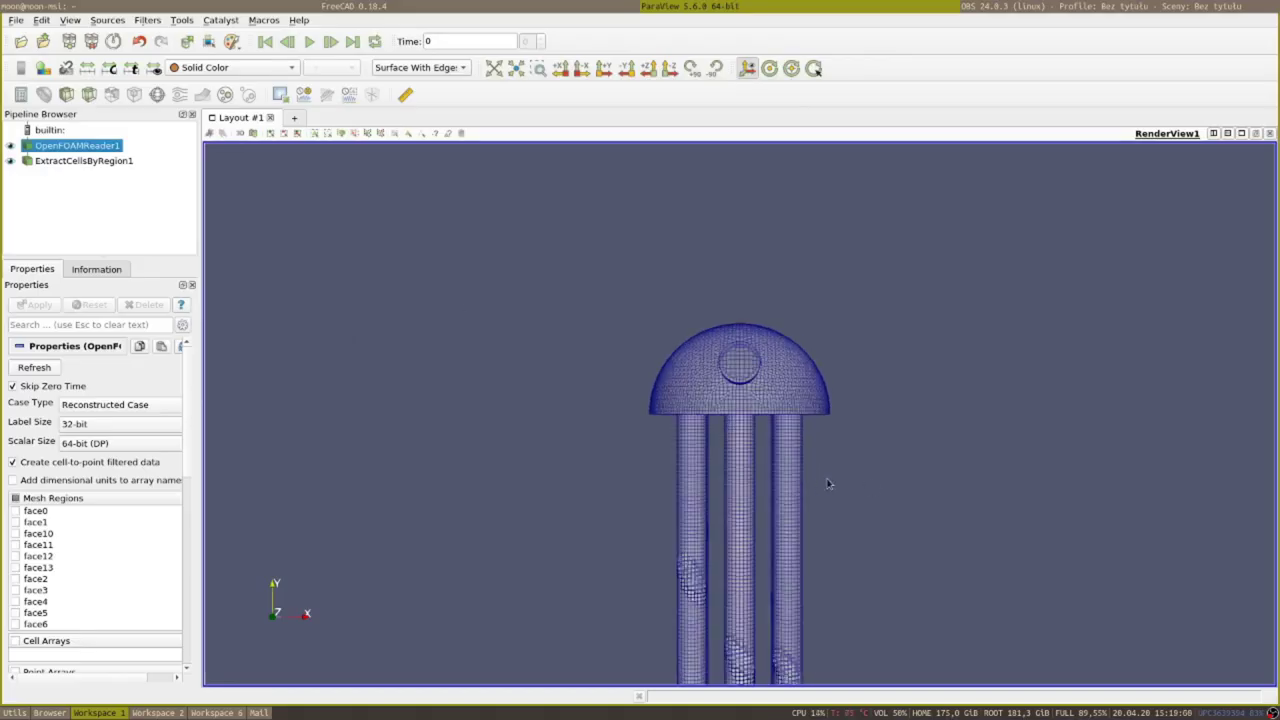
drag(808, 525, 689, 372)
drag(541, 456, 740, 470)
scroll(565, 387, up, 2)
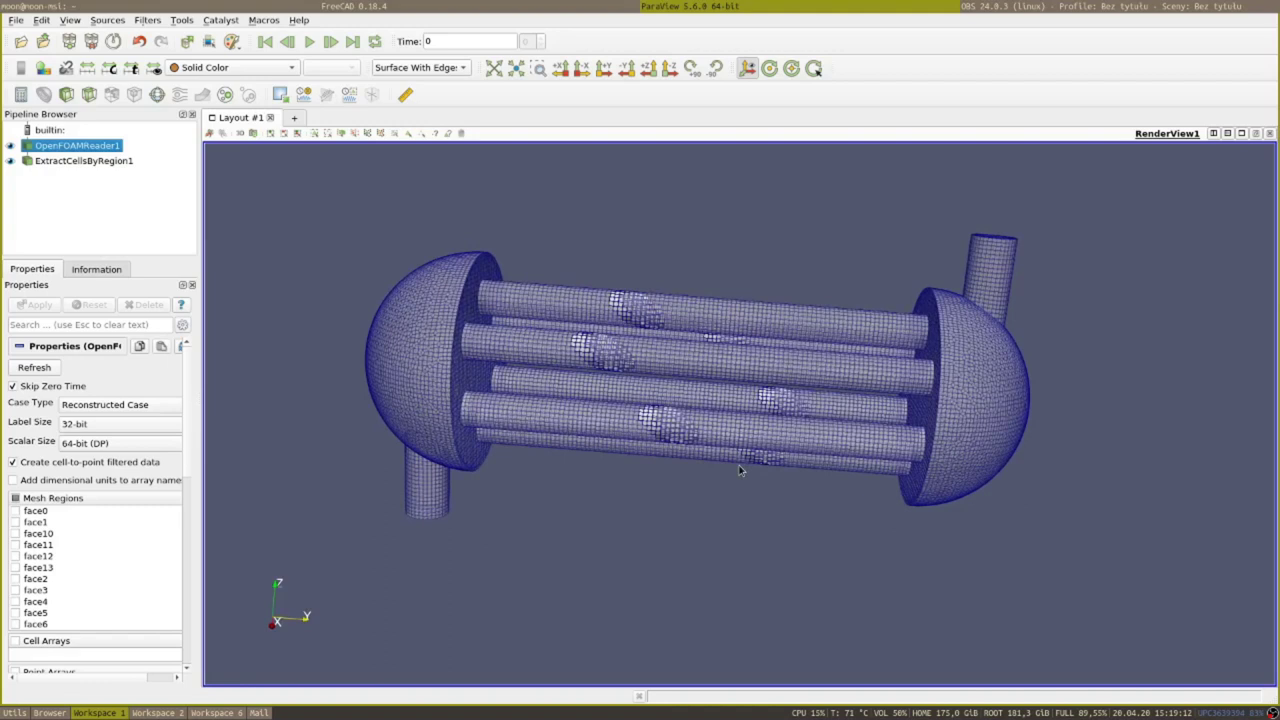
click(11, 162)
drag(191, 461, 184, 597)
drag(96, 517, 166, 523)
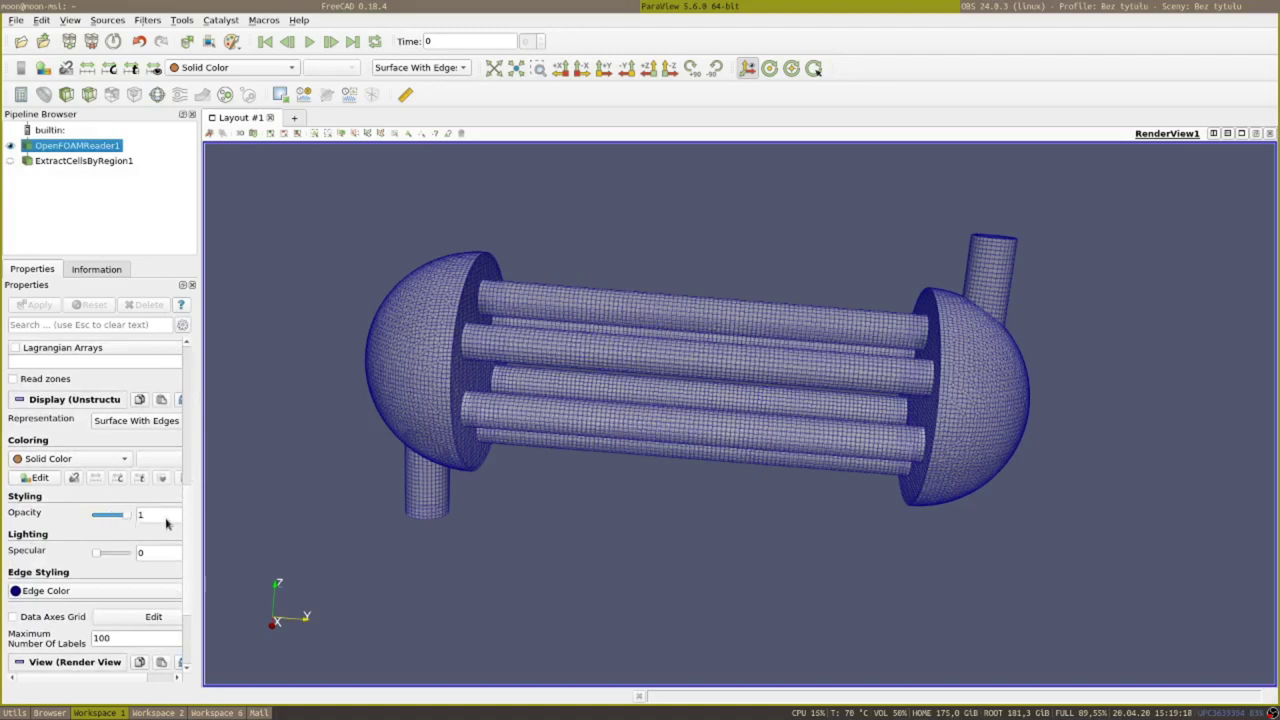
drag(451, 520, 686, 456)
drag(717, 397, 640, 270)
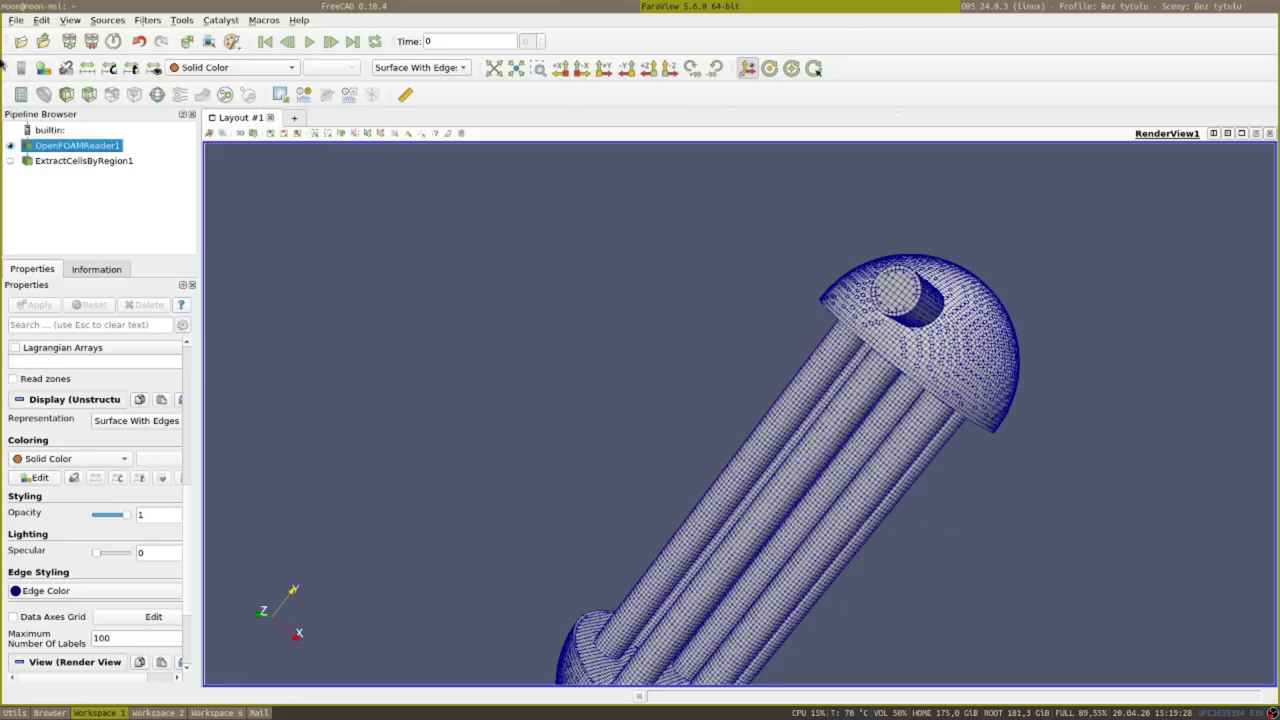
click(16, 8)
click(574, 6)
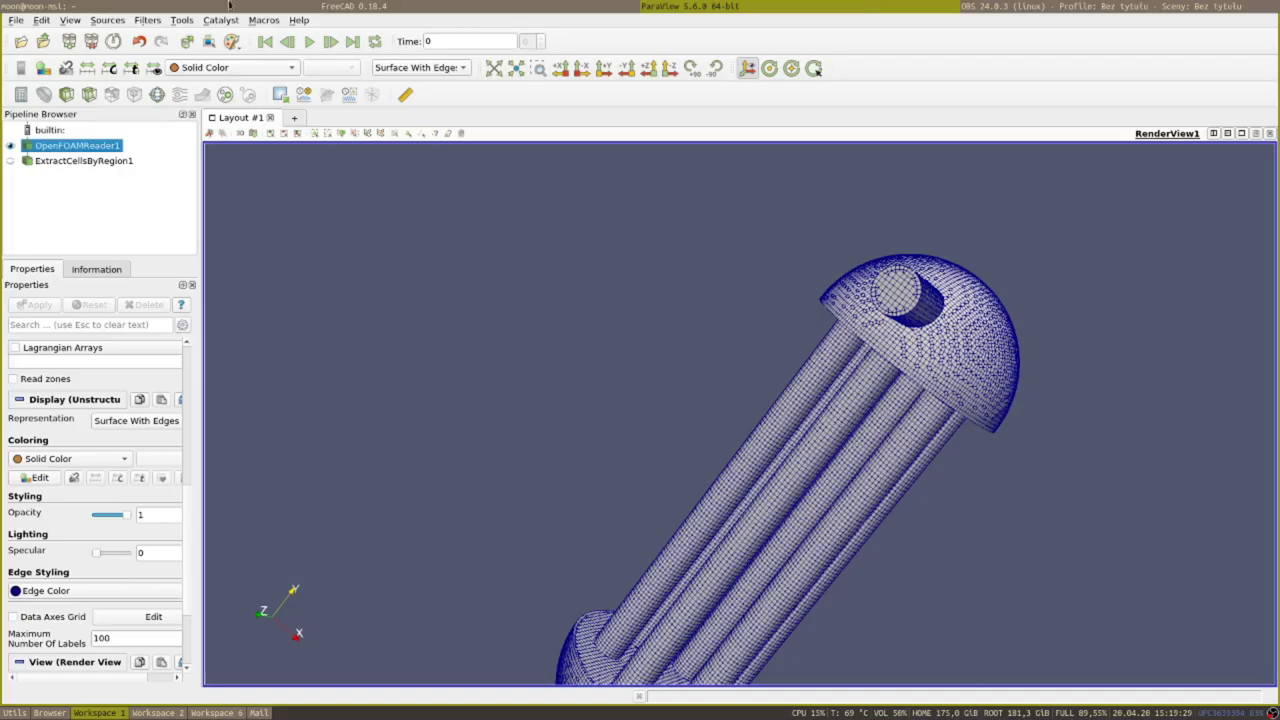
click(16, 20)
click(40, 296)
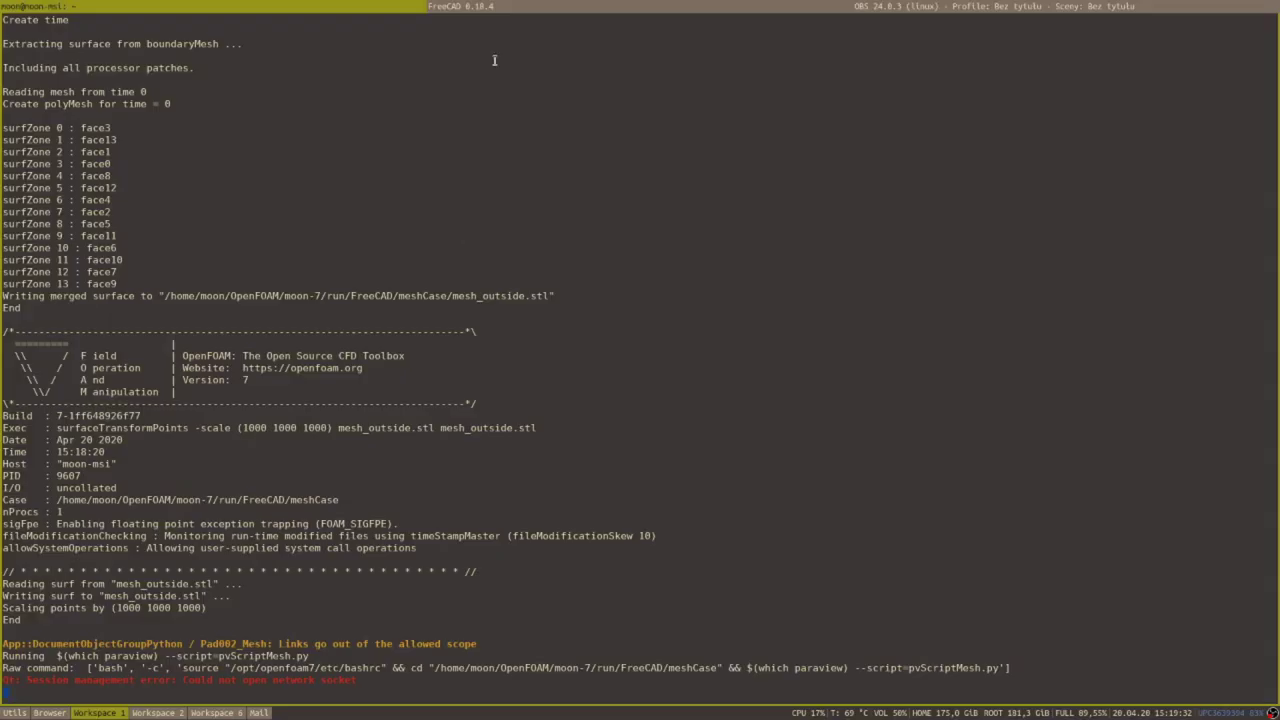
click(553, 6)
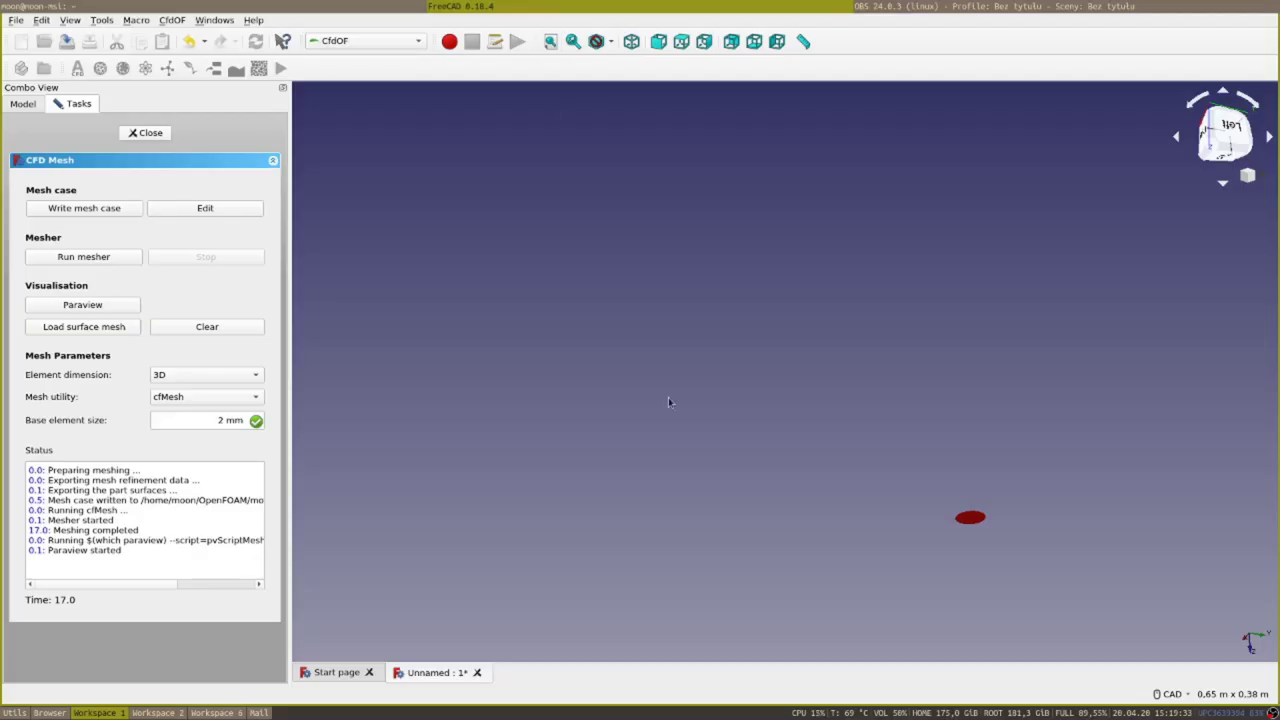
Add a mesh refinement to Pad002_Mesh with boundary layers enabled.
click(148, 133)
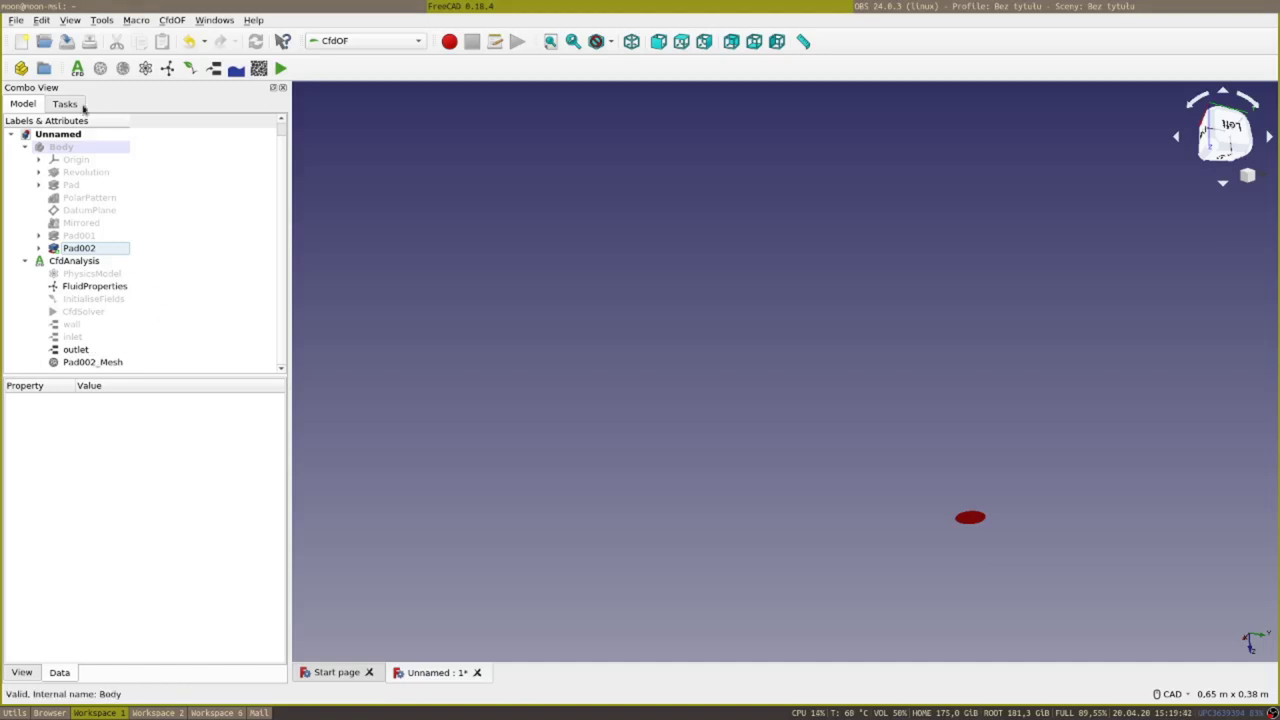
click(79, 363)
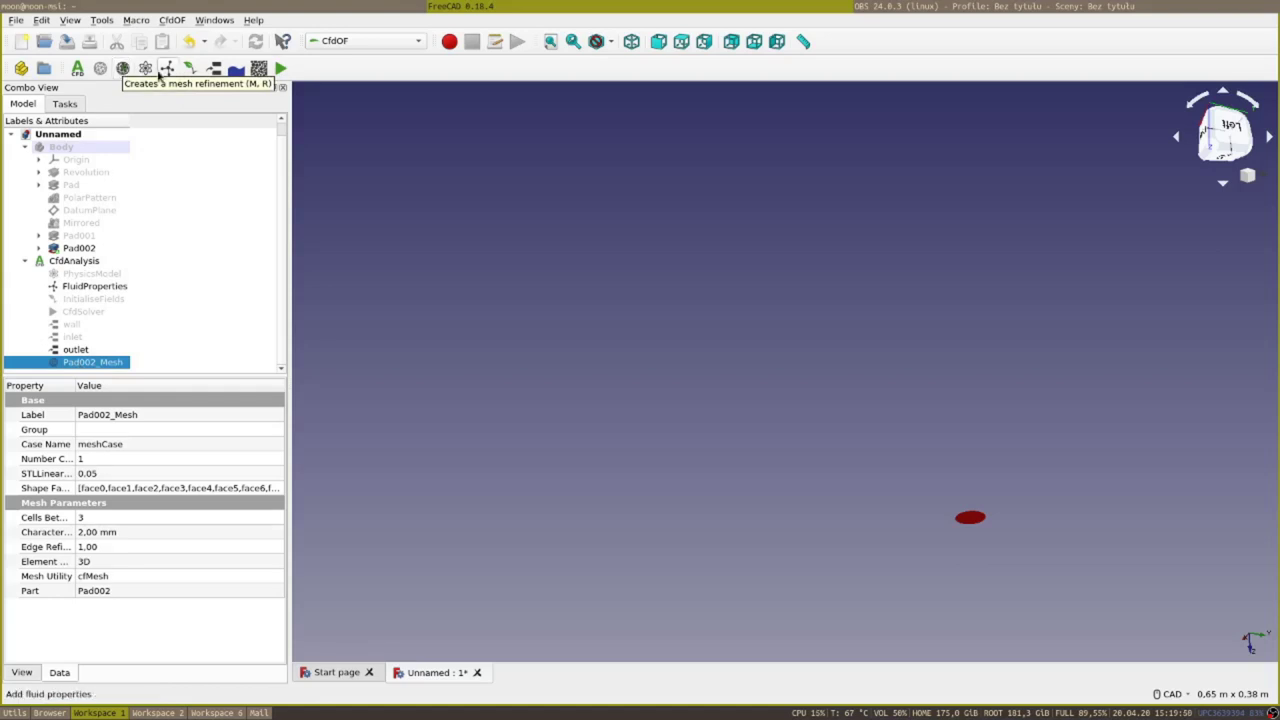
click(121, 68)
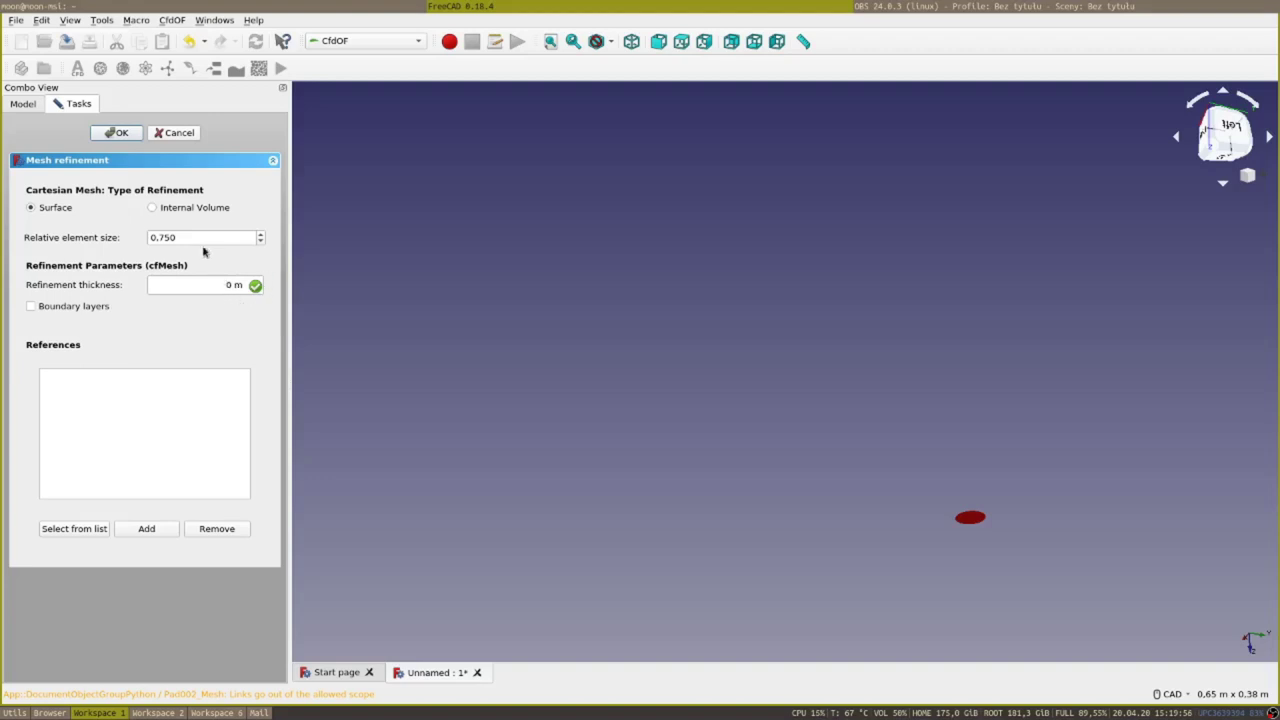
click(66, 309)
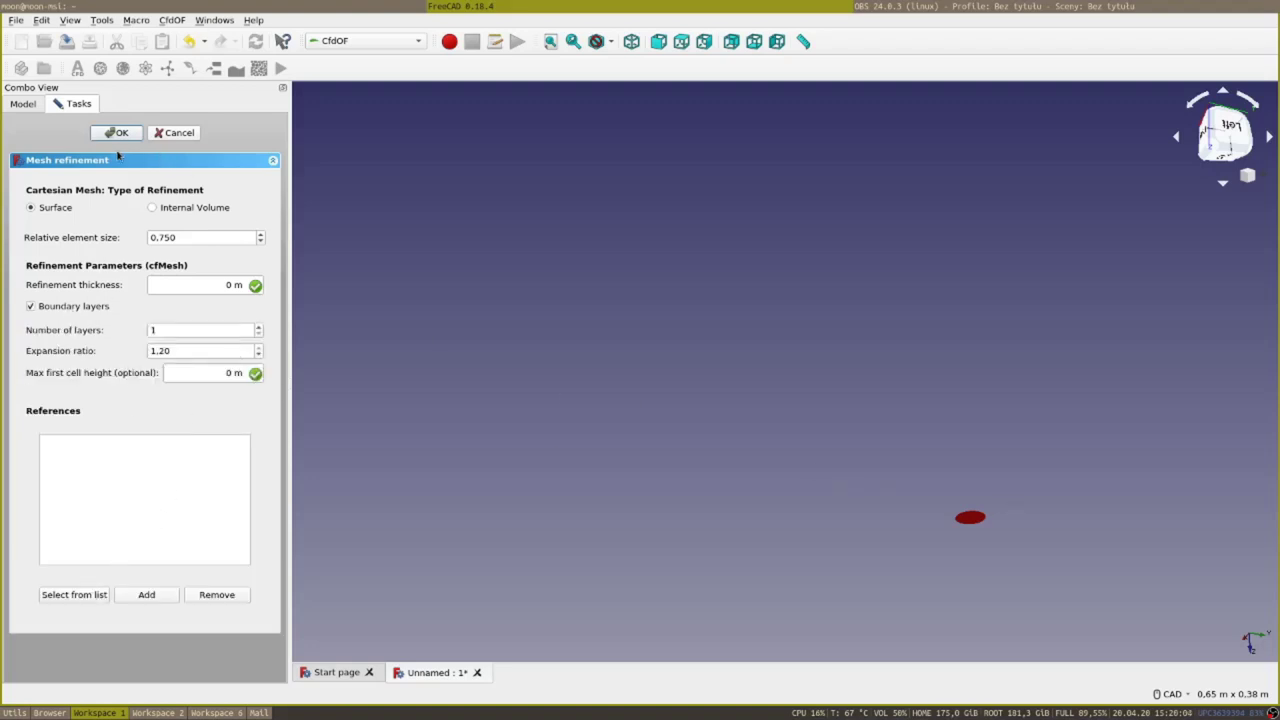
Make Pad002 visible again in the 3D view of the heat exchanger.
click(24, 103)
click(82, 248)
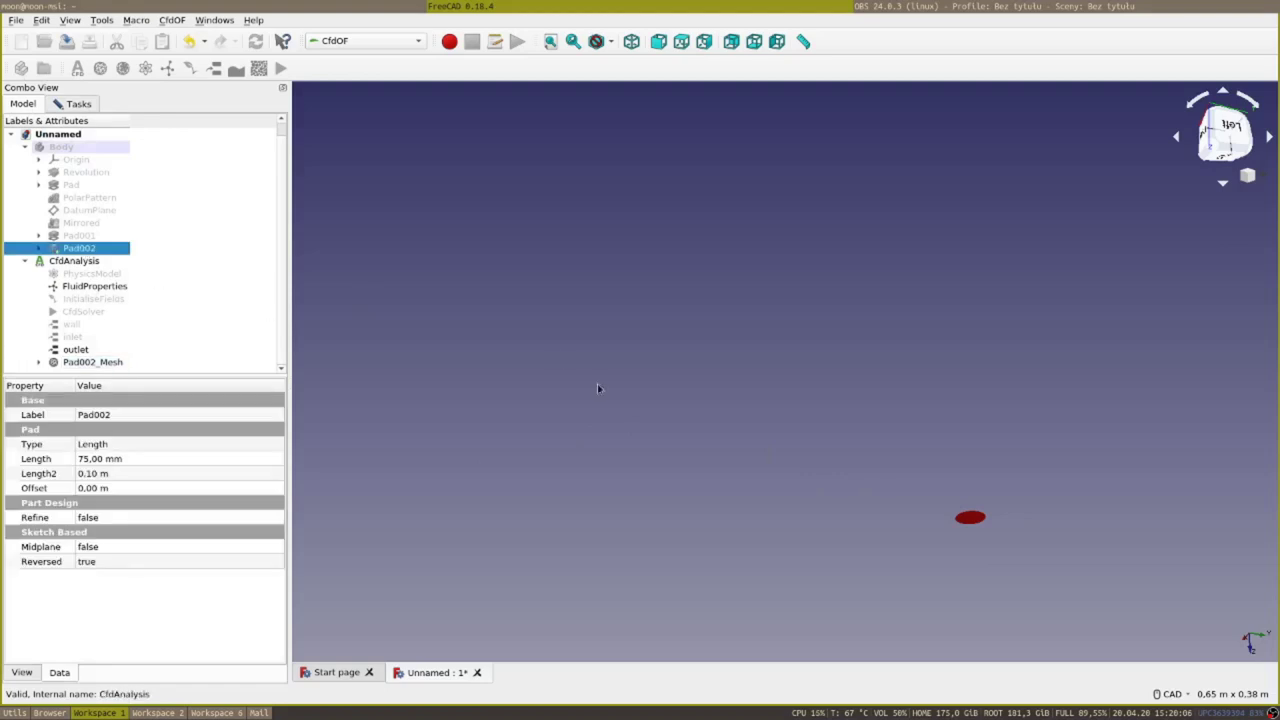
scroll(103, 169, up, 1)
click(89, 159)
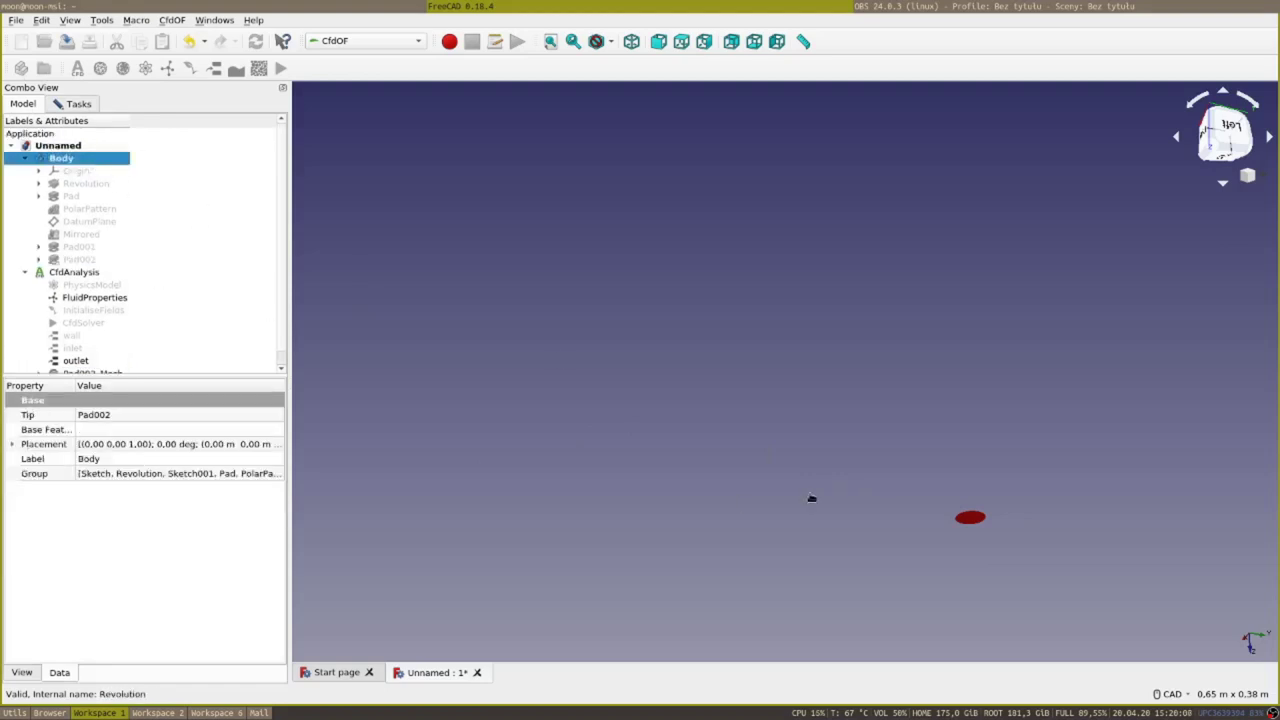
click(804, 497)
click(77, 259)
key(space)
click(915, 537)
middle_drag(915, 537, 688, 380)
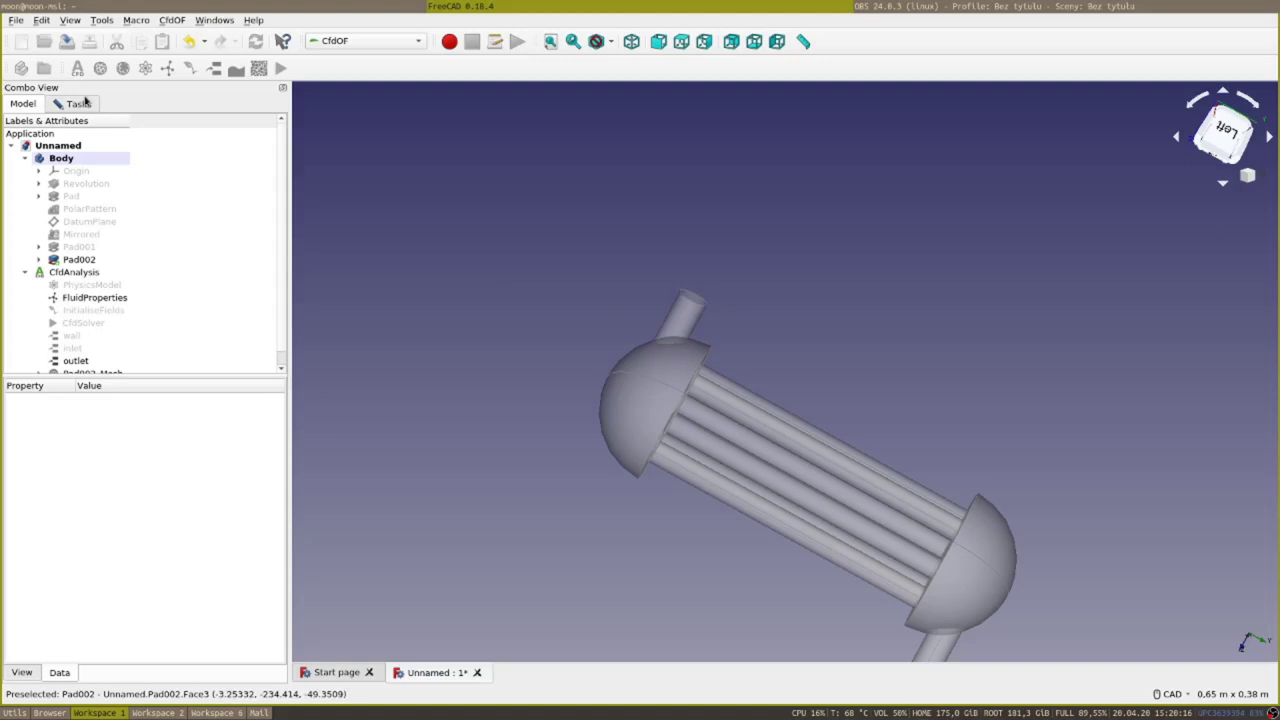
Choose Face3 of Pad002 as the refinement reference face.
click(78, 103)
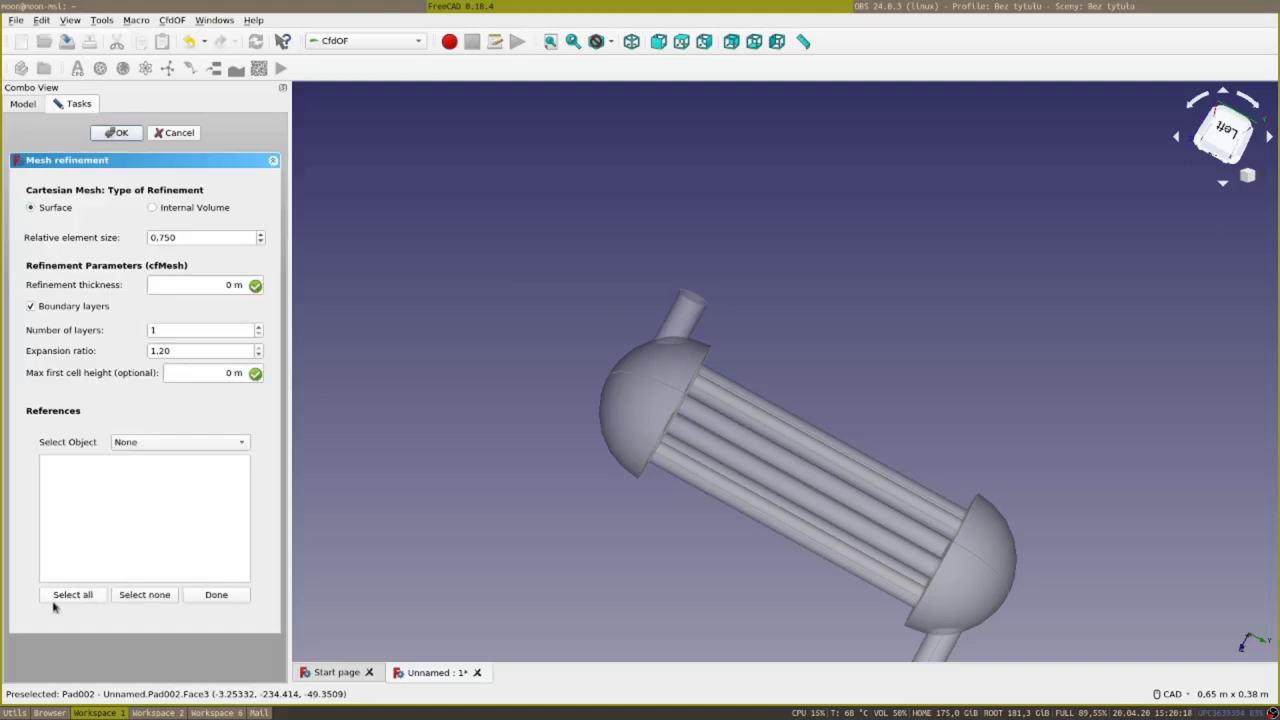
click(200, 438)
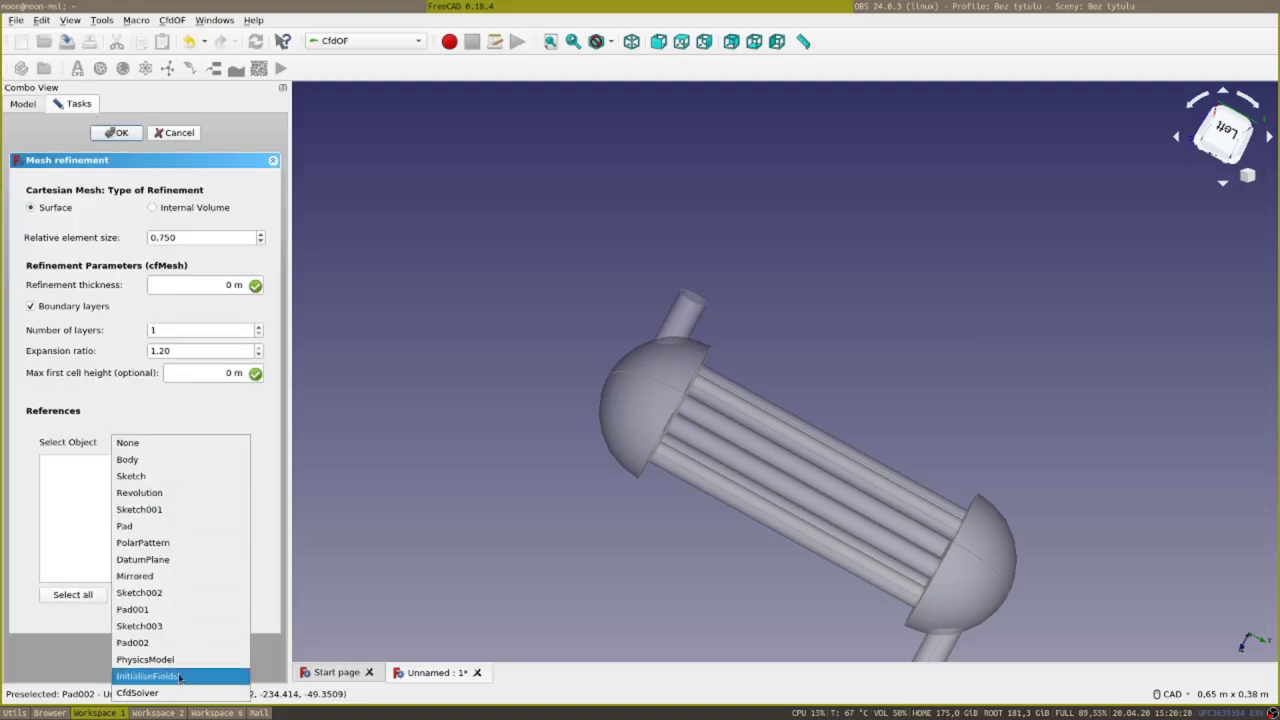
click(150, 642)
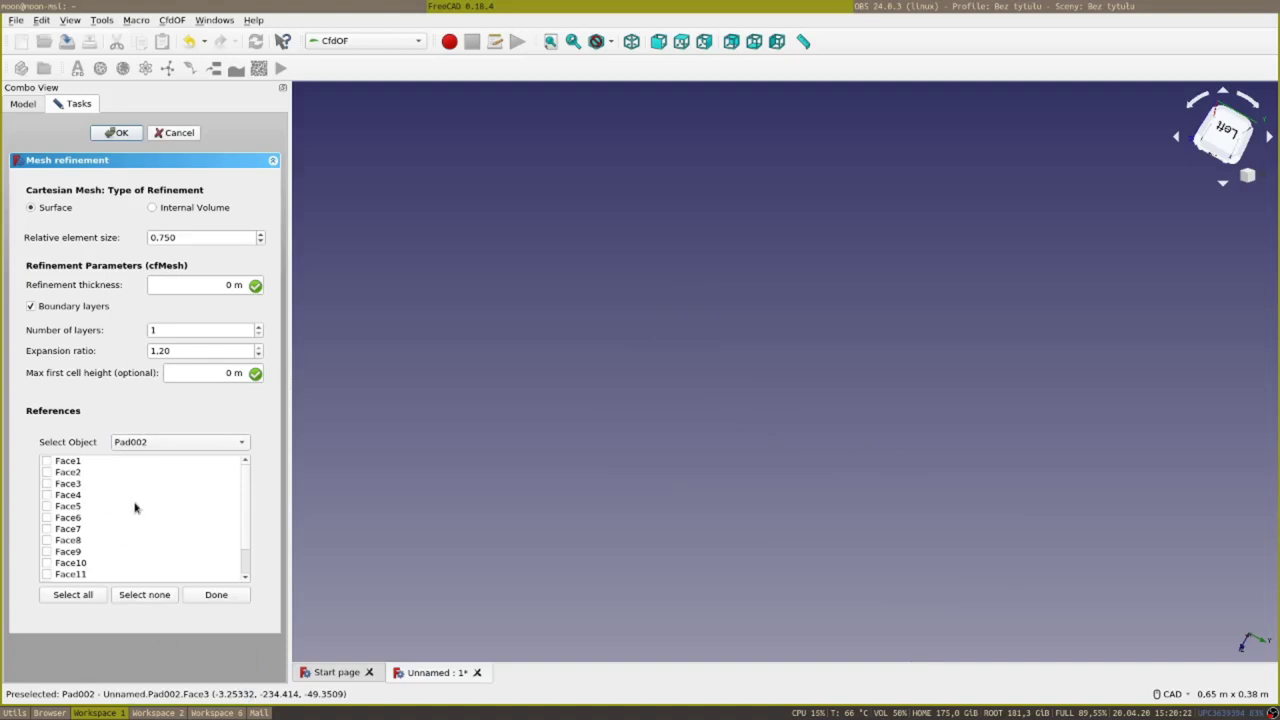
click(46, 483)
click(232, 598)
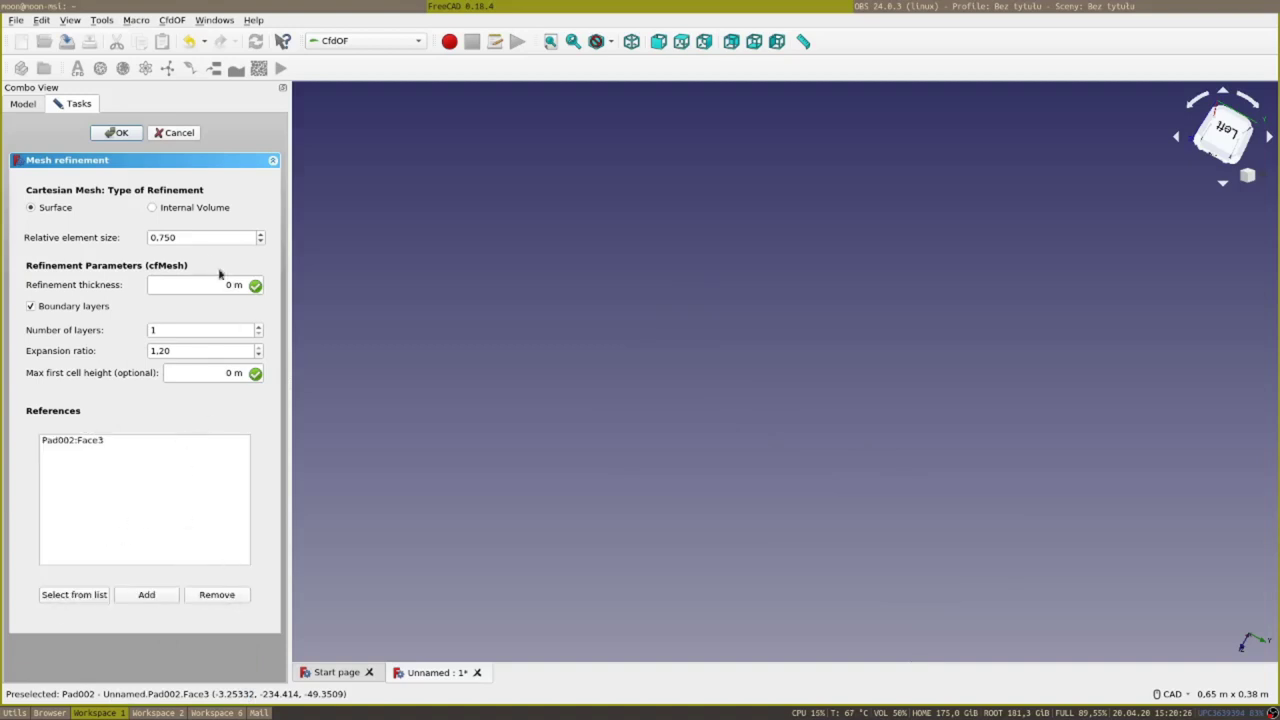
Set refinement thickness 3mm, 5 layers and 0.5 m max first cell height, then accept.
double_click(231, 285)
triple_click(231, 285)
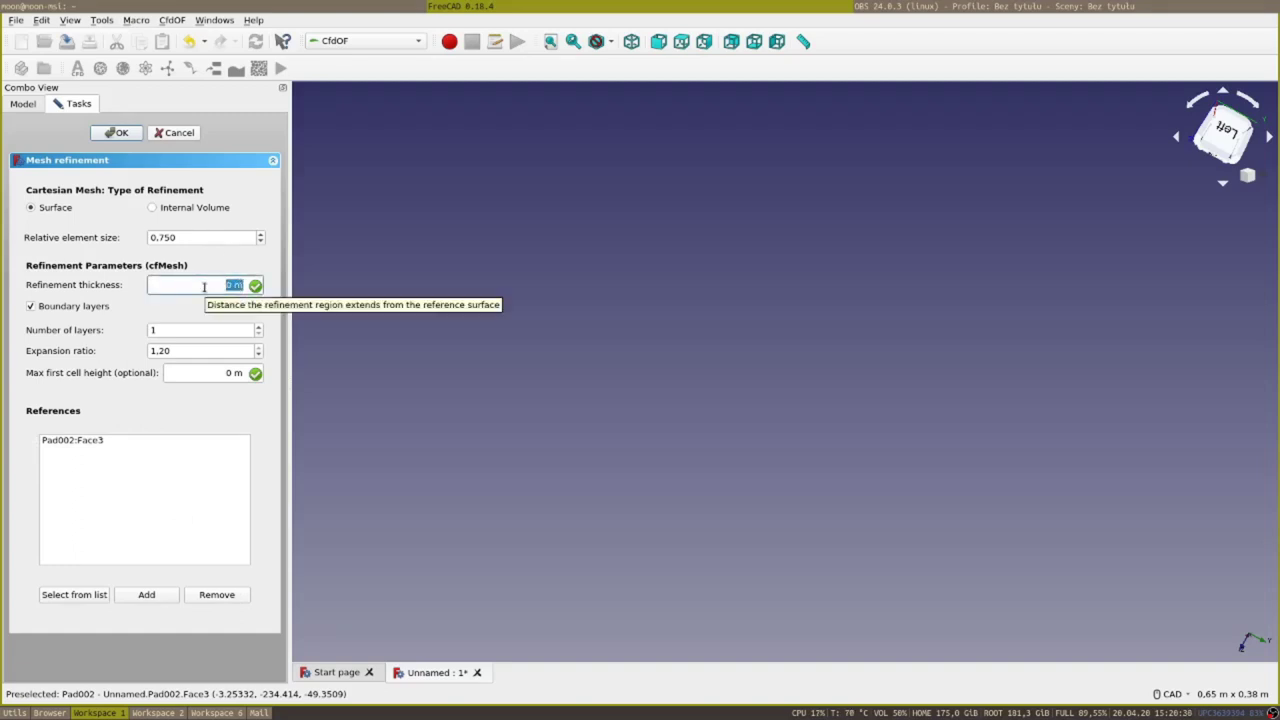
text(3mm)
click(259, 330)
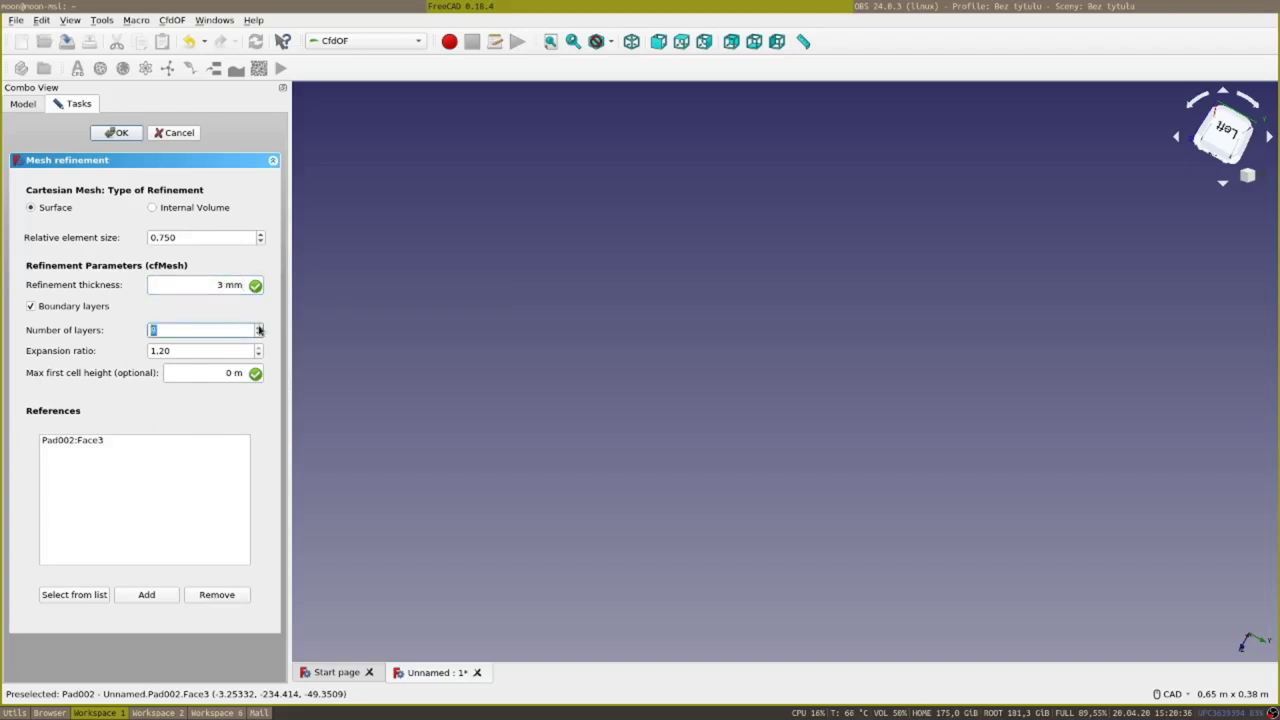
click(229, 372)
key(BackSpace)
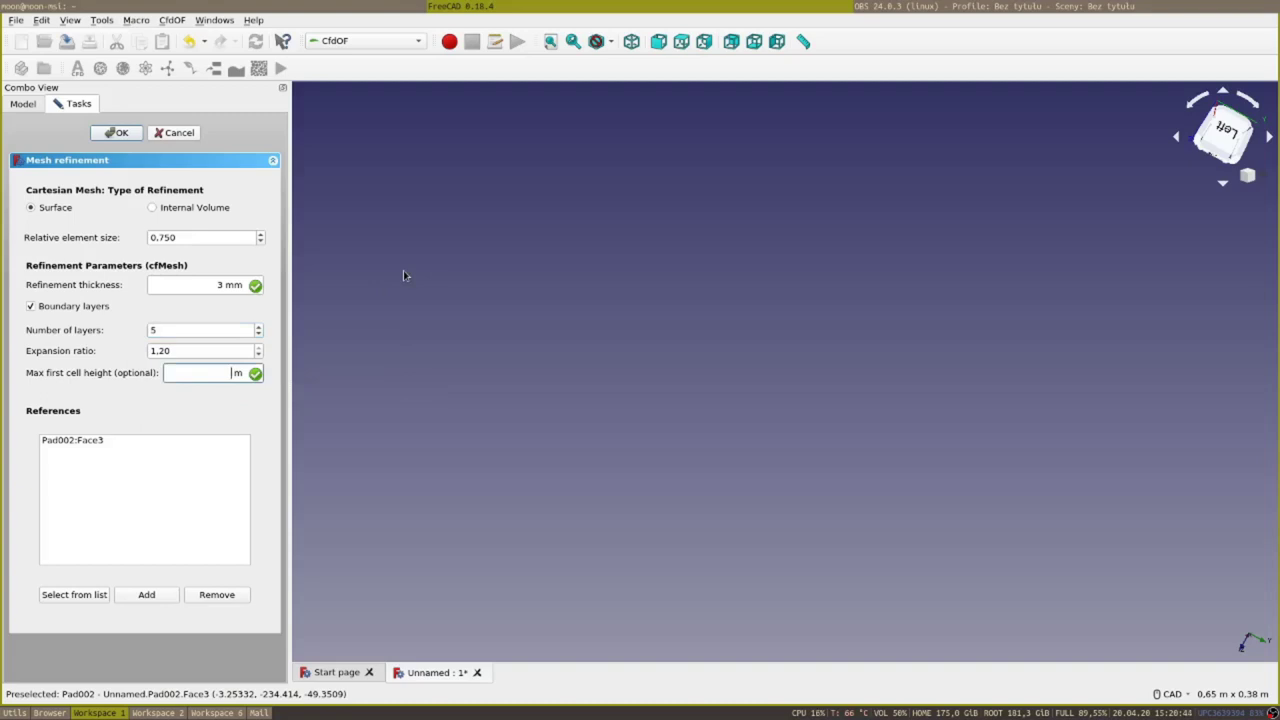
text(0.5 m)
click(121, 132)
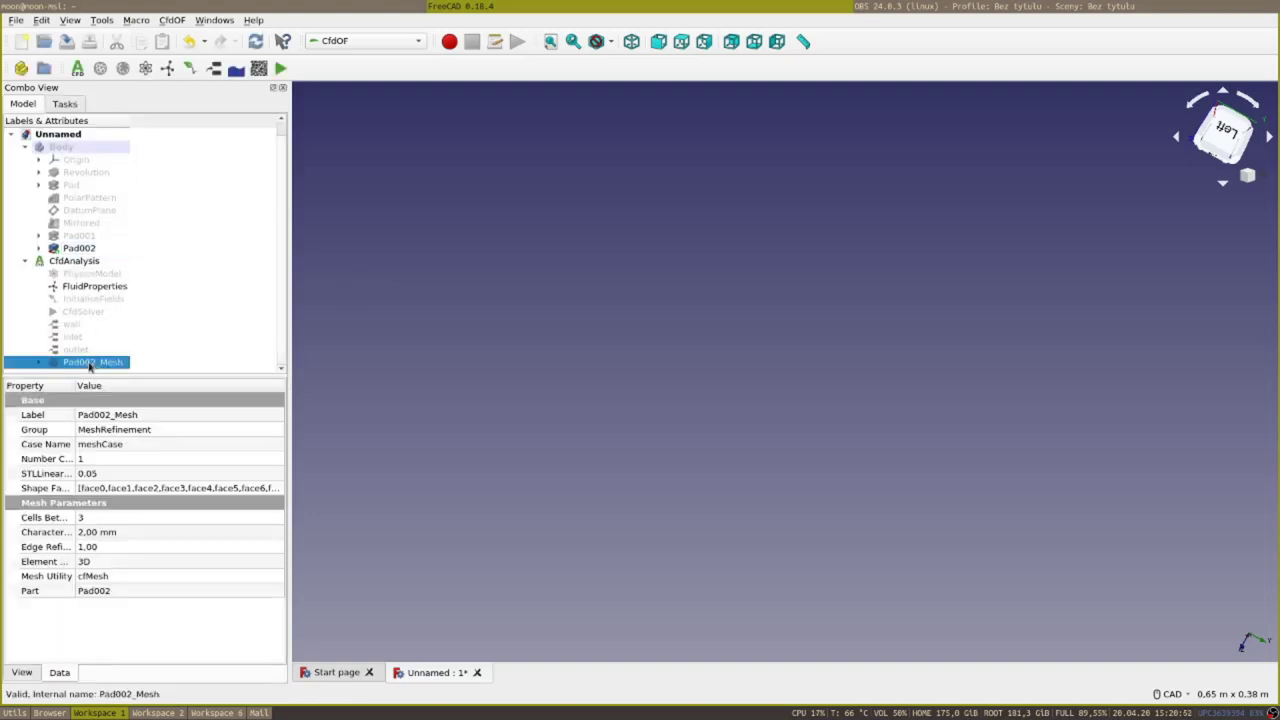
Rewrite the Pad002_Mesh case and run cfMesh, following the meshing log.
double_click(92, 362)
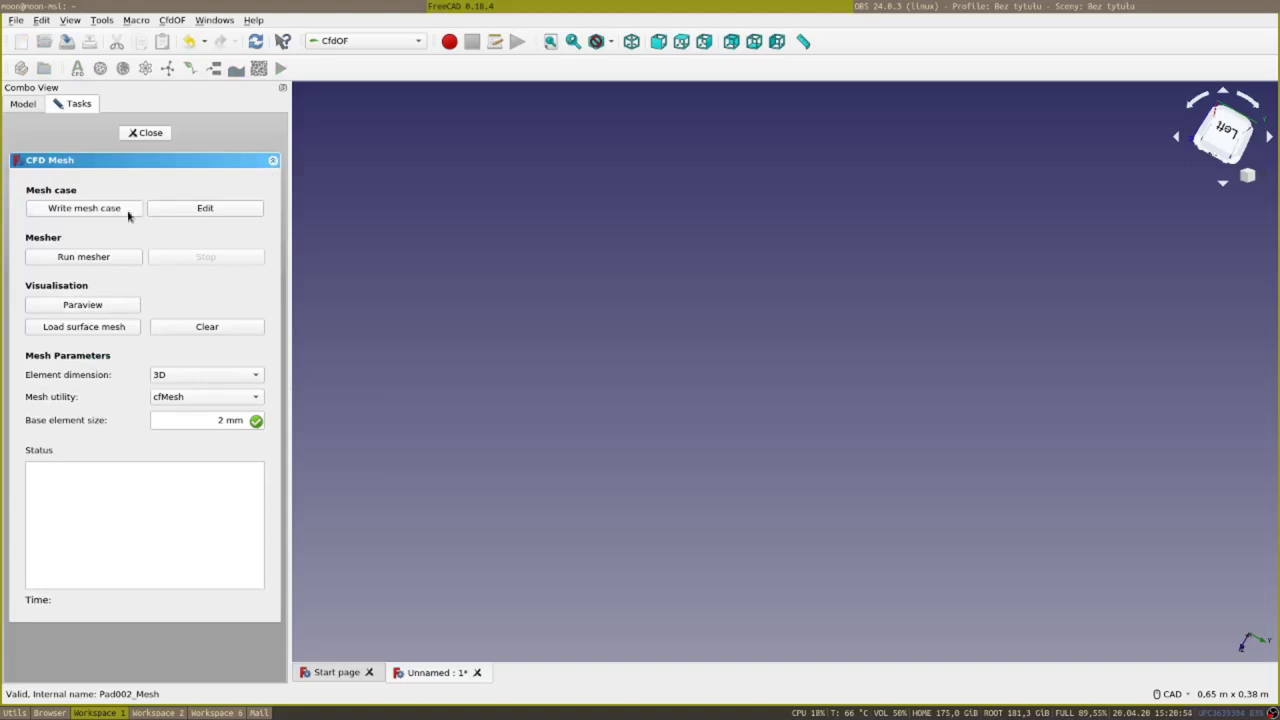
click(91, 207)
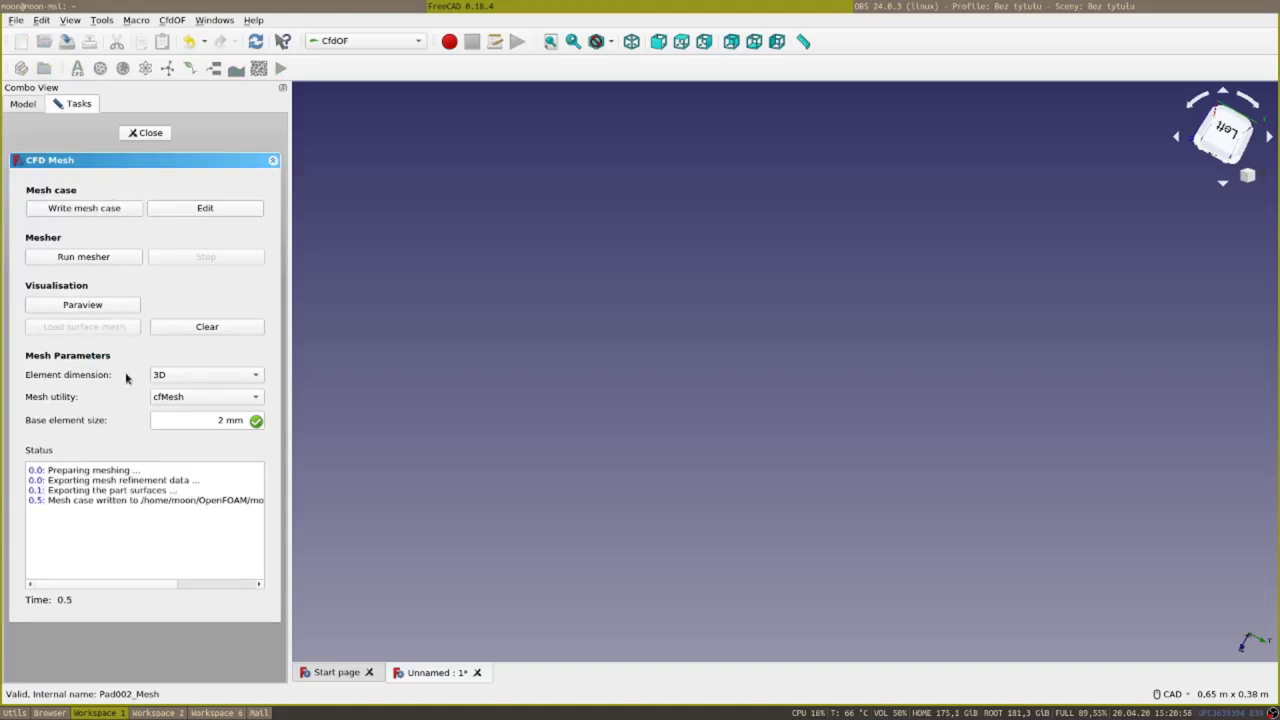
click(117, 258)
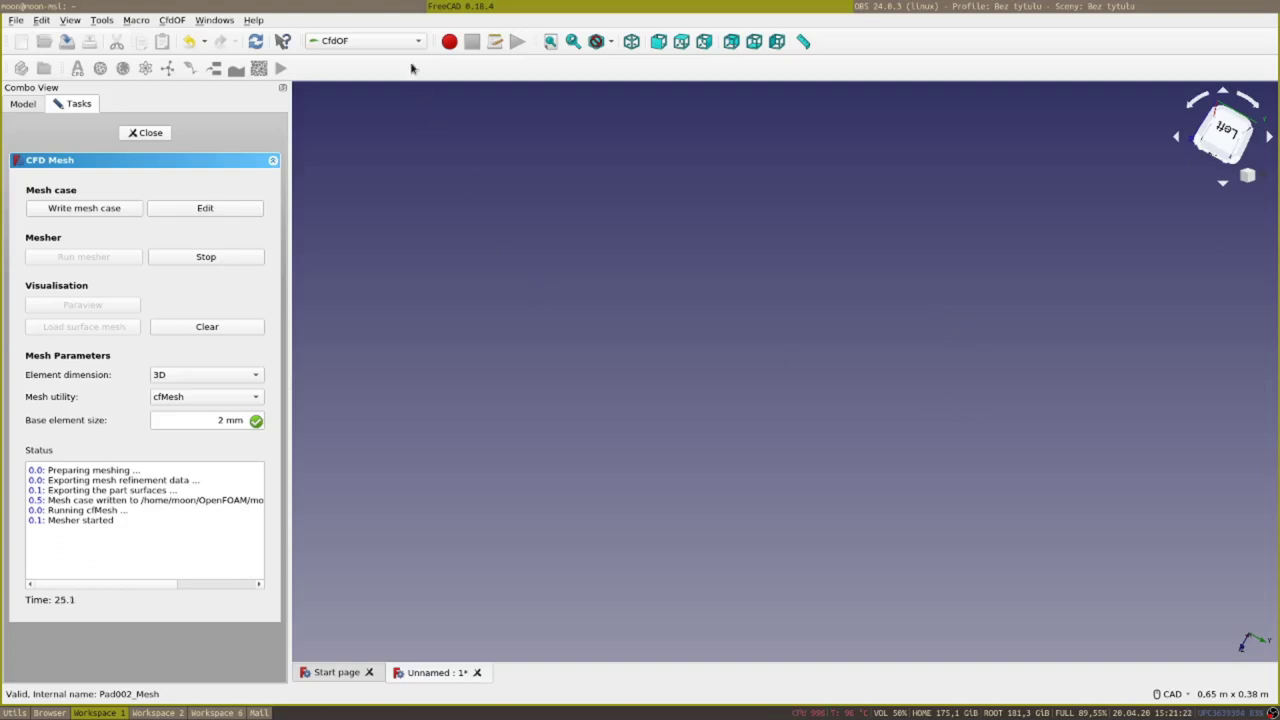
scroll(587, 6, up, 1)
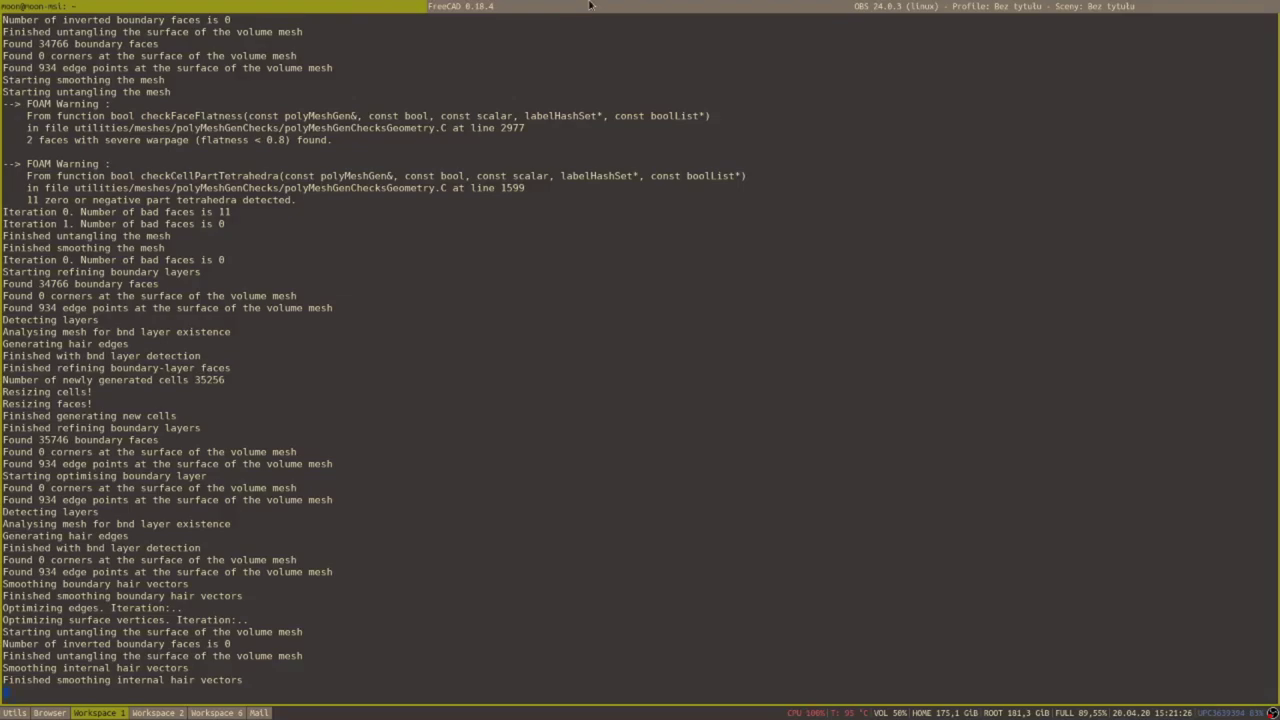
scroll(590, 6, down, 1)
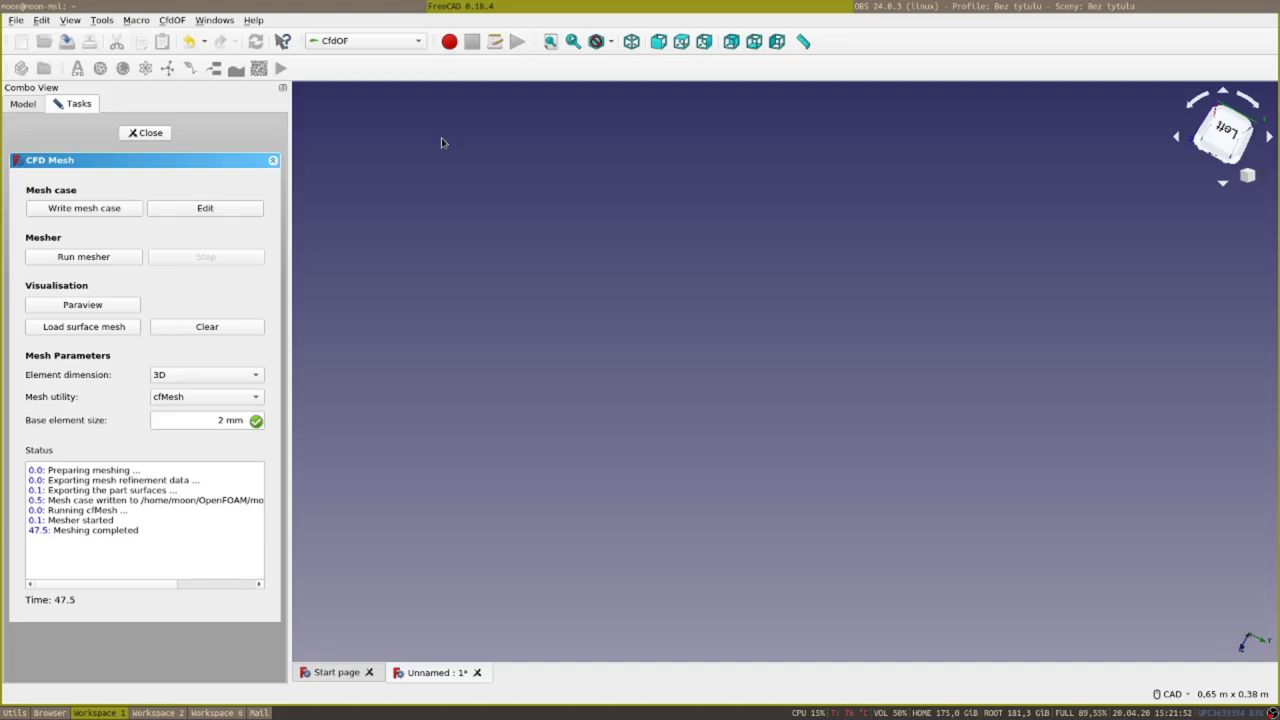
Load the new cfMesh mesh in ParaView and flip it to view the lower dome.
click(105, 302)
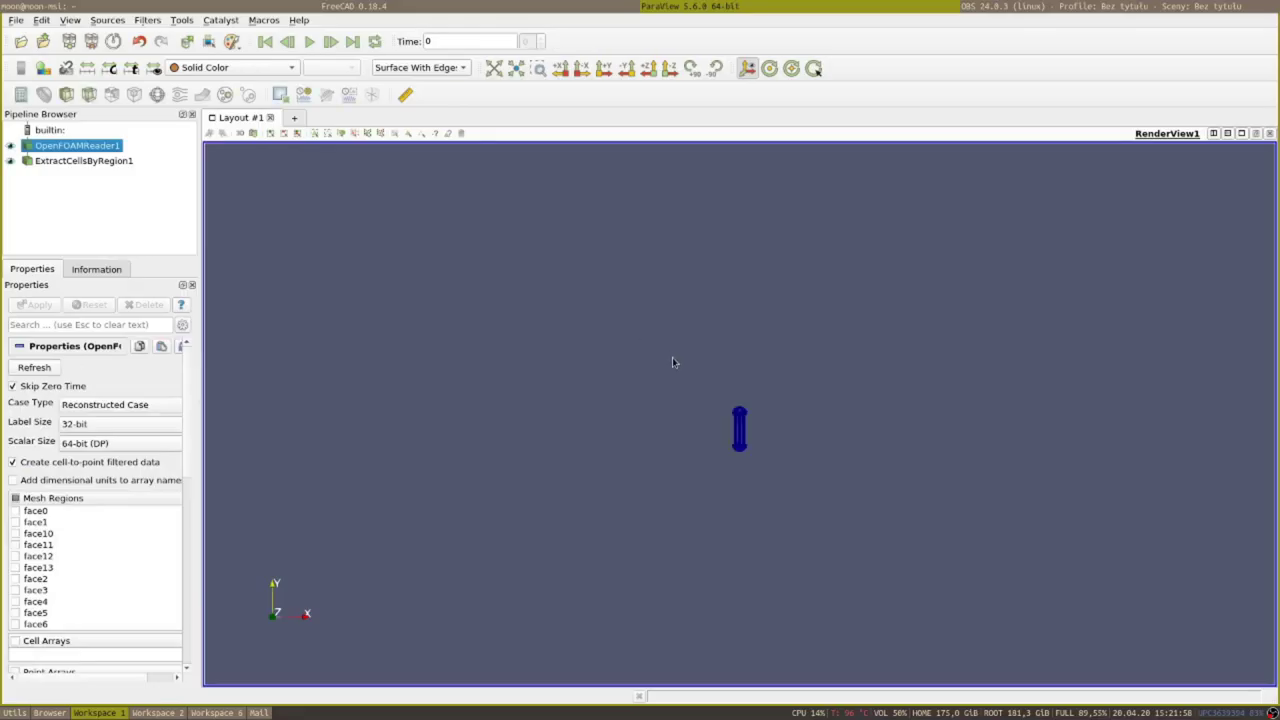
scroll(748, 412, up, 15)
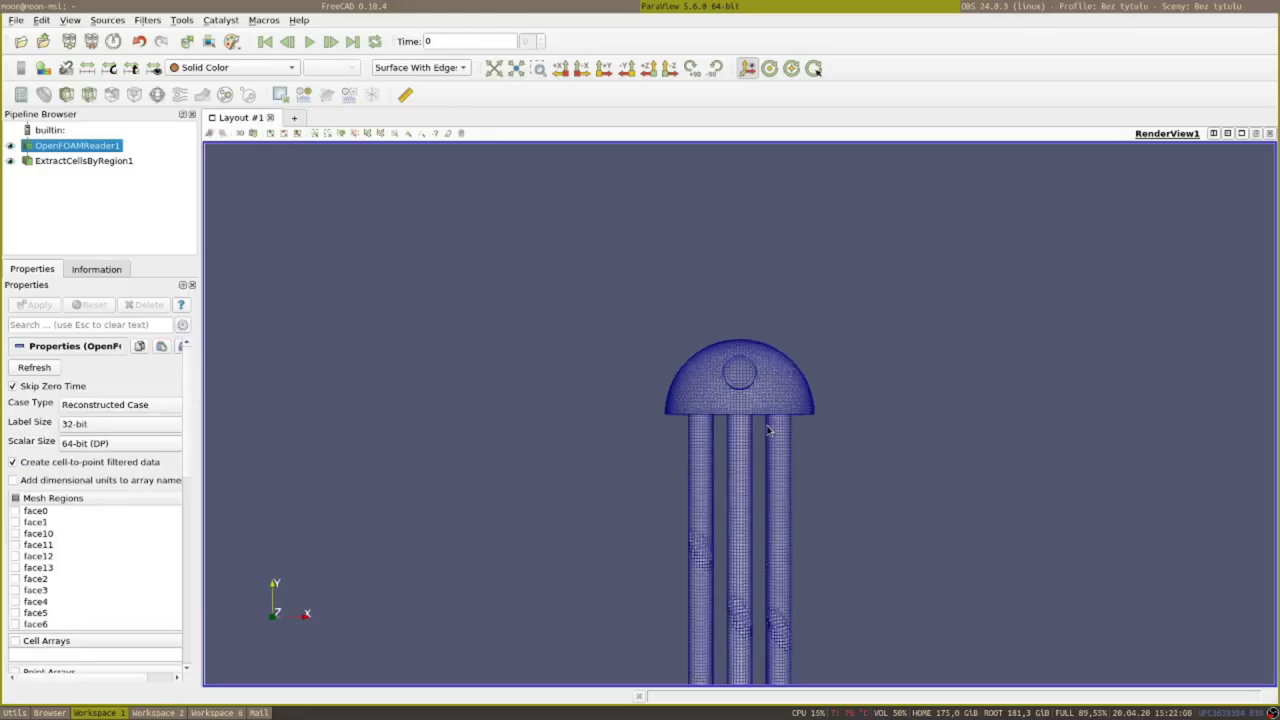
scroll(783, 446, up, 3)
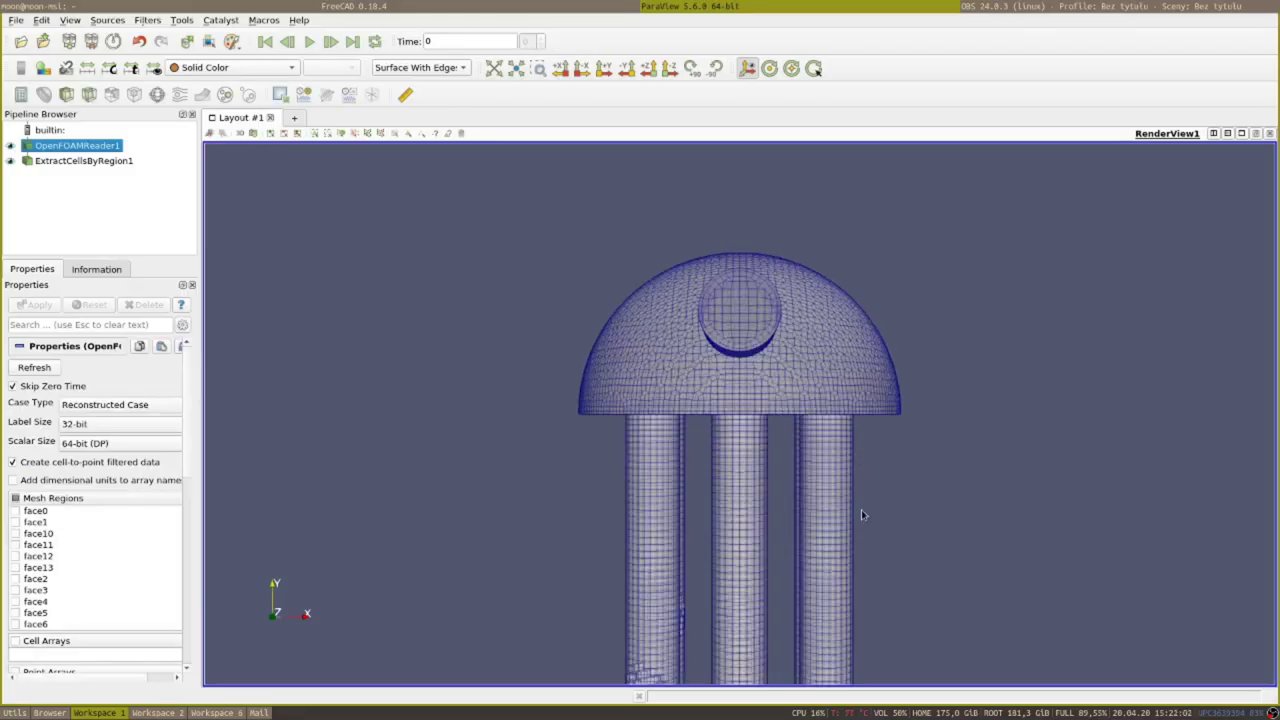
drag(900, 594, 747, 333)
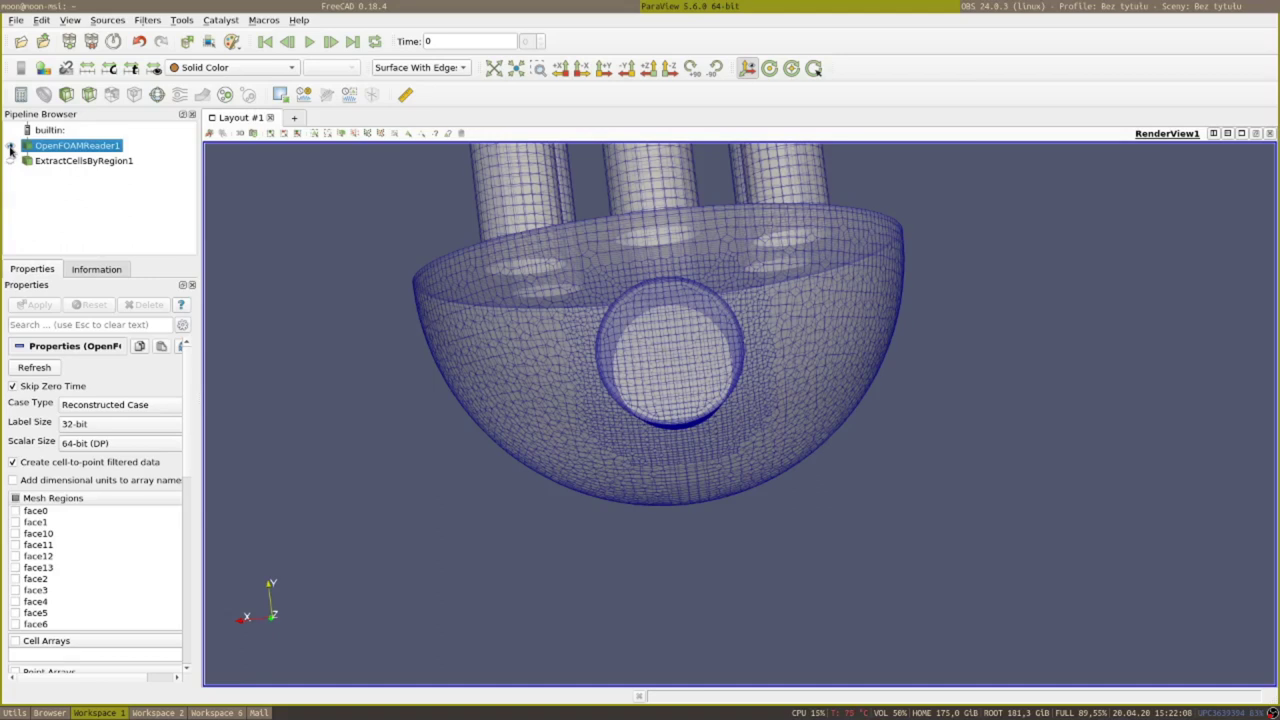
click(10, 148)
click(10, 146)
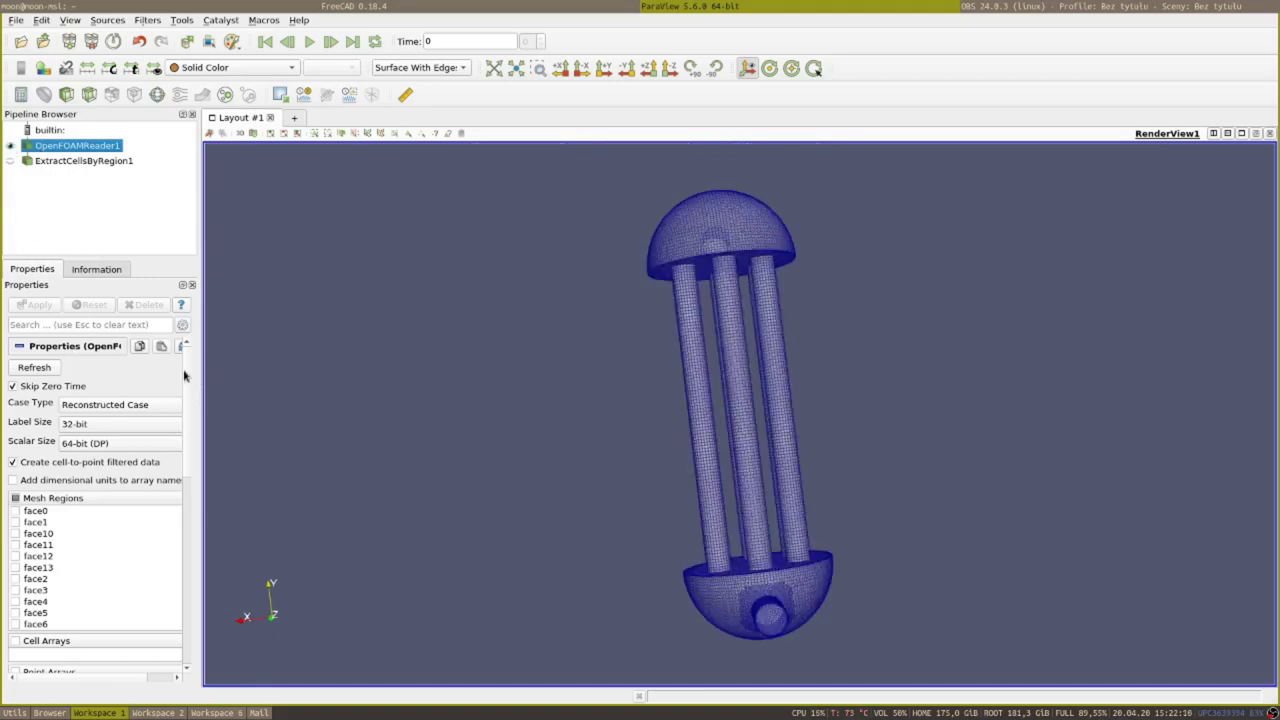
Inspect the tubes, dome and thin boundary-layer cells from the side and from below.
scroll(186, 372, down, 5)
drag(114, 392, 130, 391)
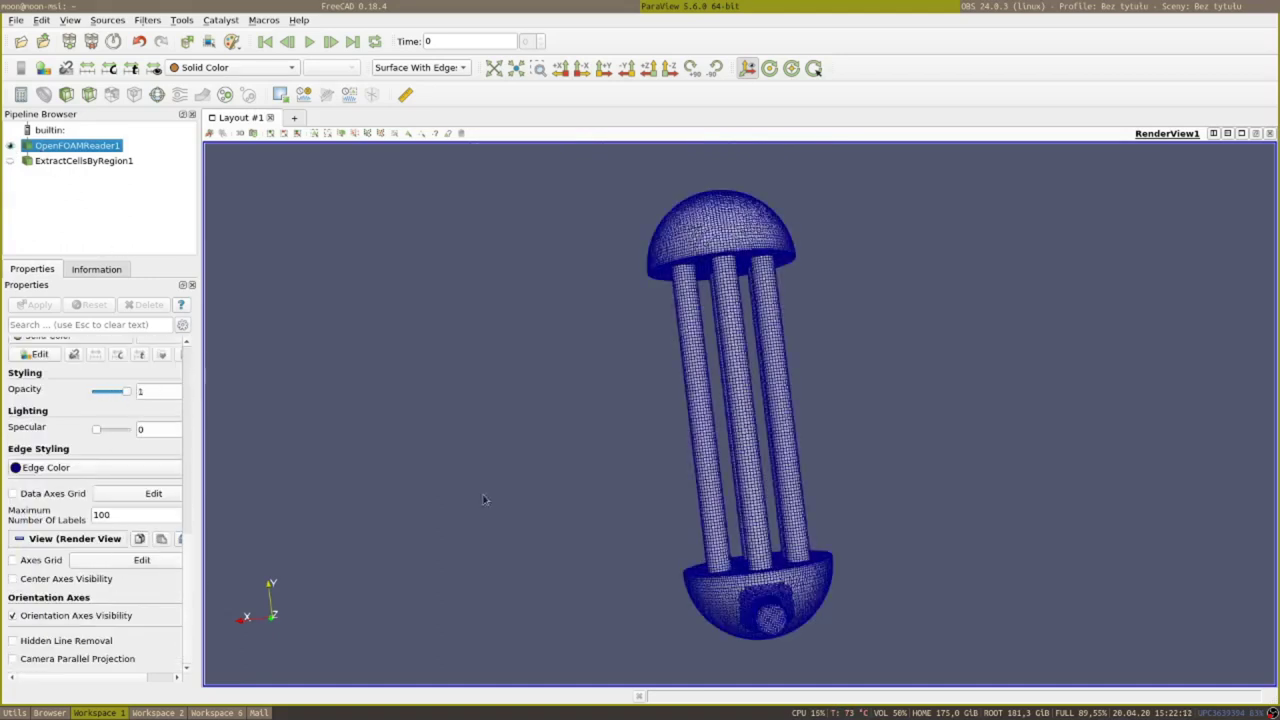
scroll(703, 561, up, 5)
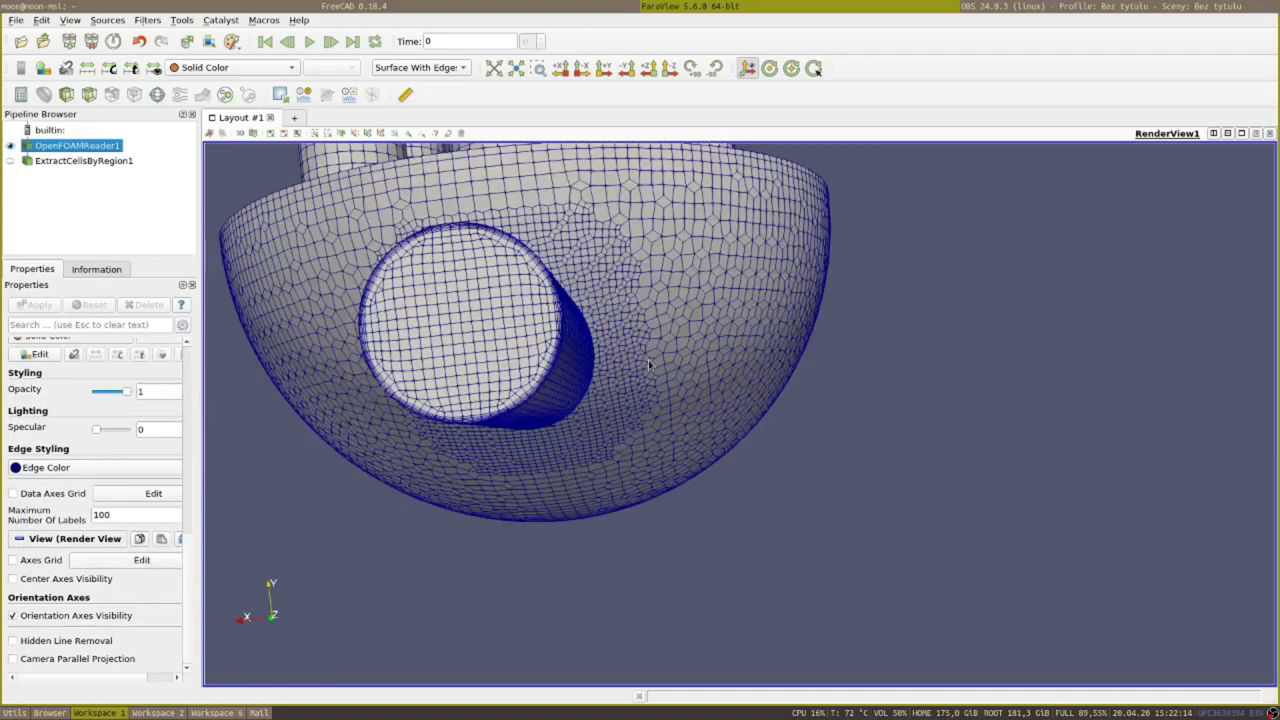
scroll(625, 374, up, 5)
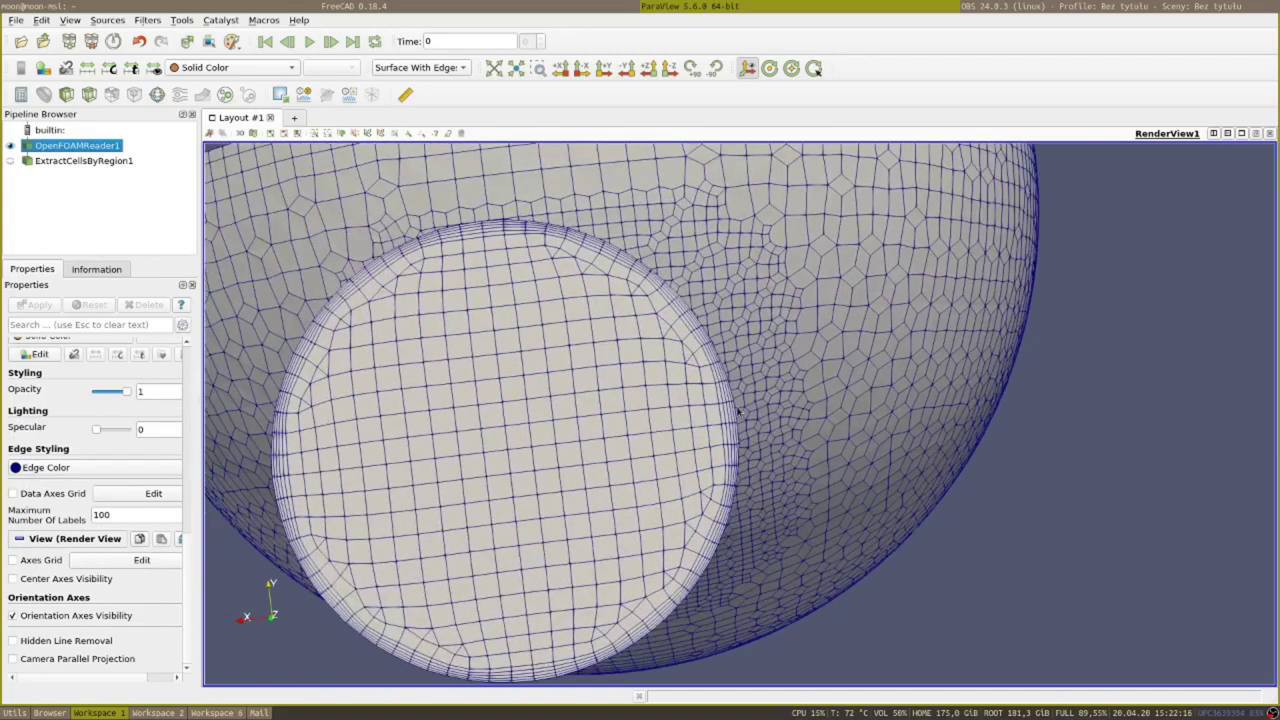
scroll(650, 290, down, 2)
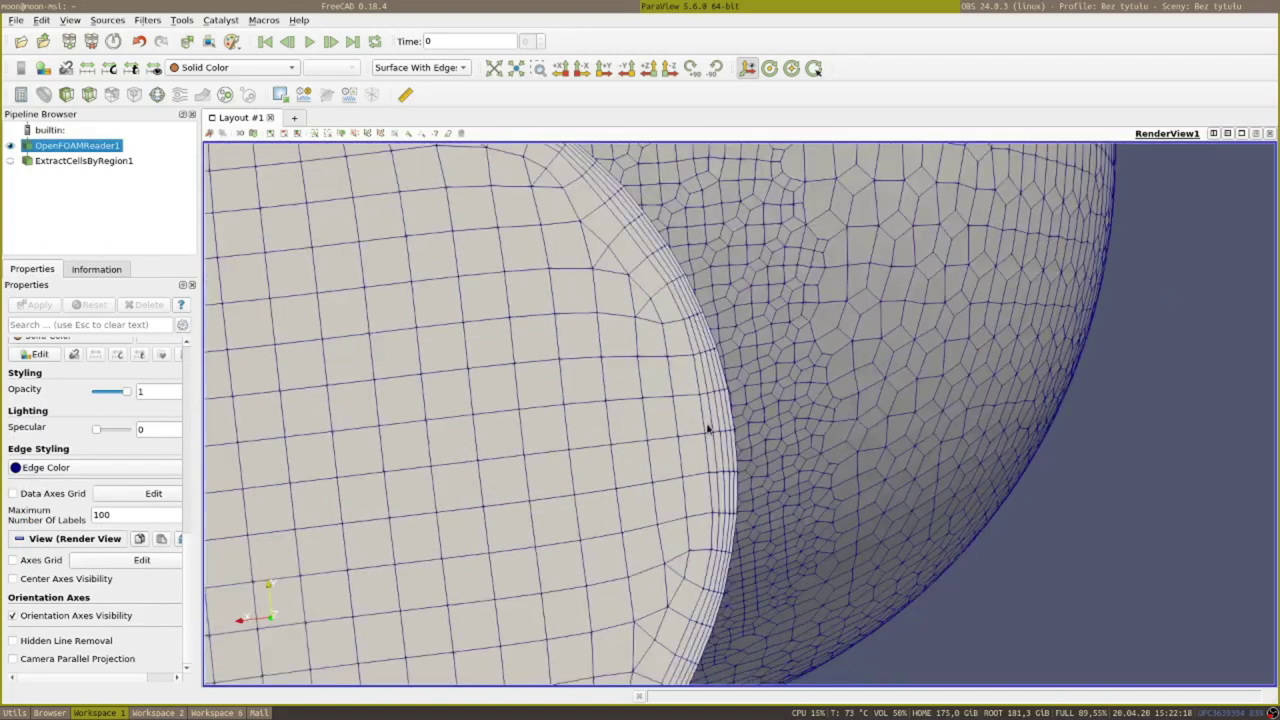
scroll(651, 277, down, 2)
drag(680, 268, 768, 269)
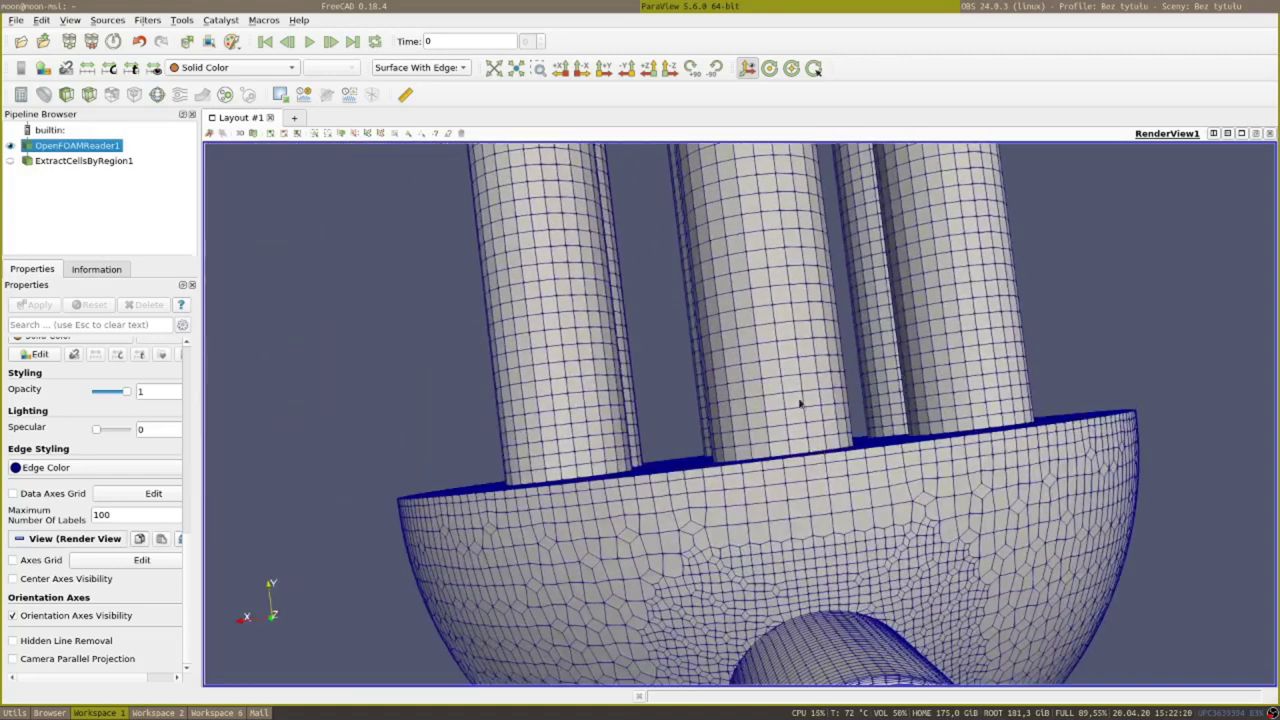
scroll(808, 445, up, 3)
drag(808, 445, 882, 432)
scroll(882, 428, down, 5)
drag(871, 370, 903, 430)
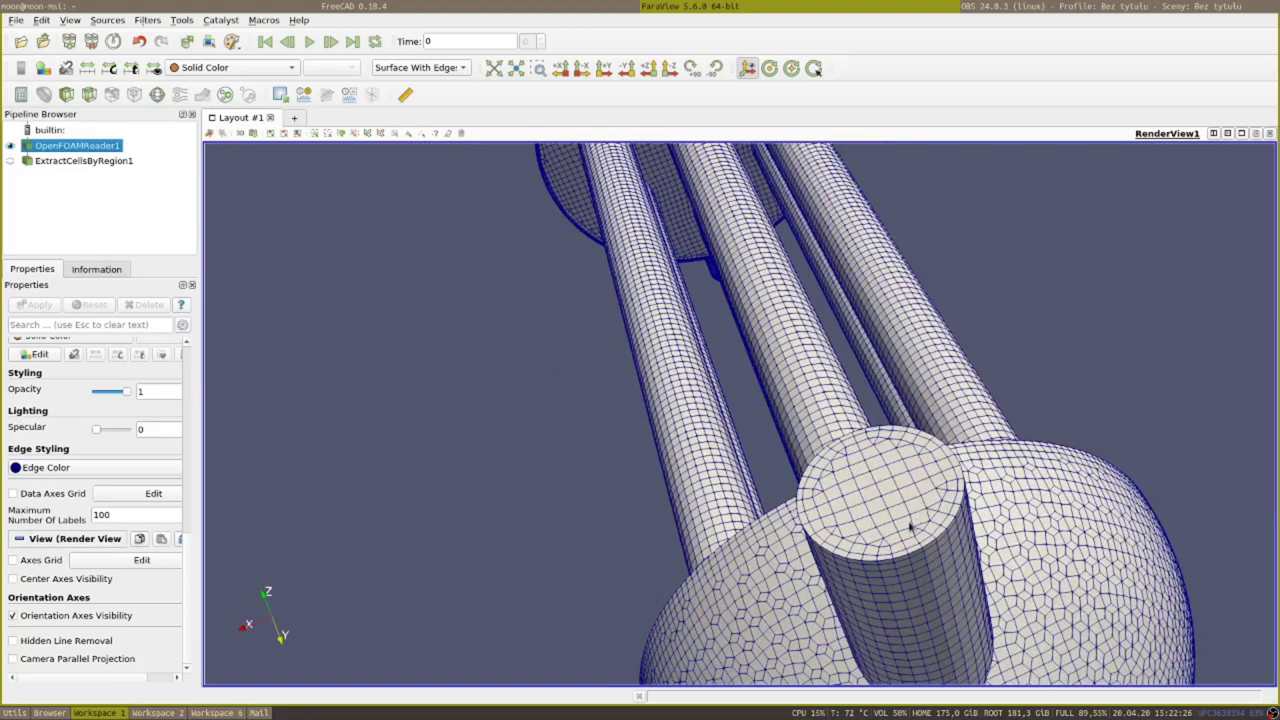
drag(939, 423, 760, 330)
drag(862, 450, 980, 600)
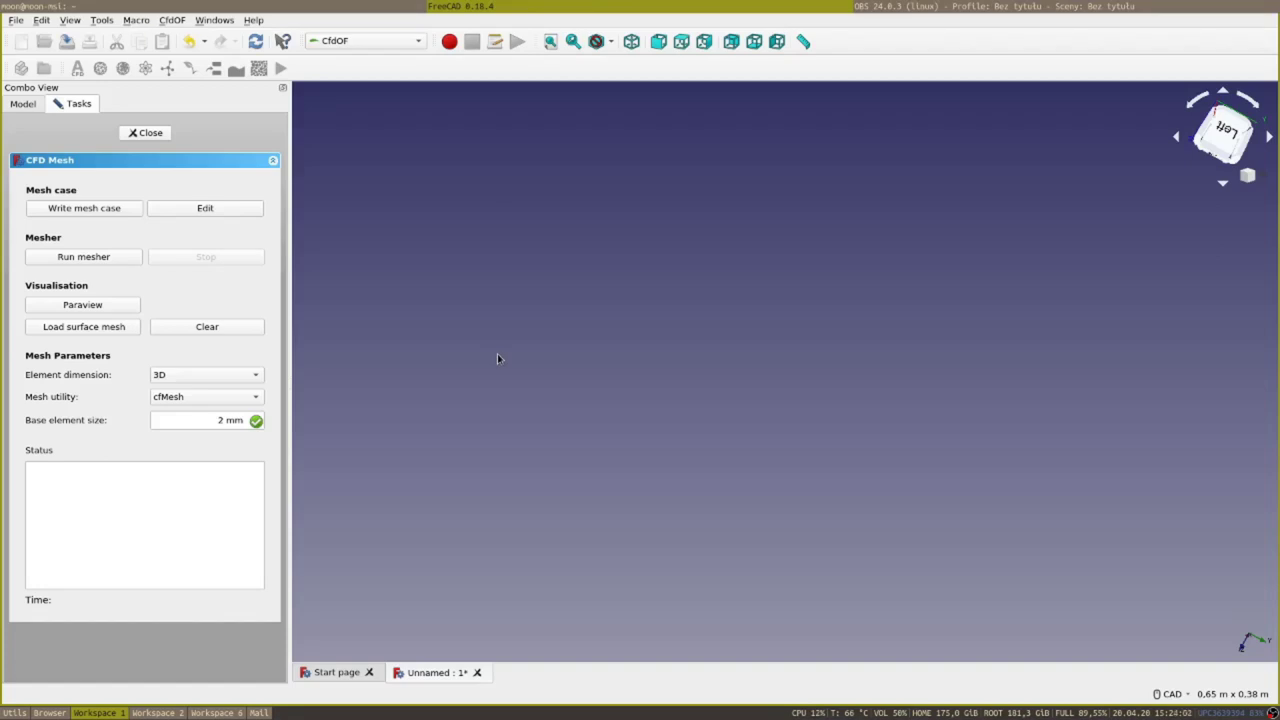
Keep Potential flow as the InitialiseFields method and bring up CfdSolver's analysis control.
click(157, 132)
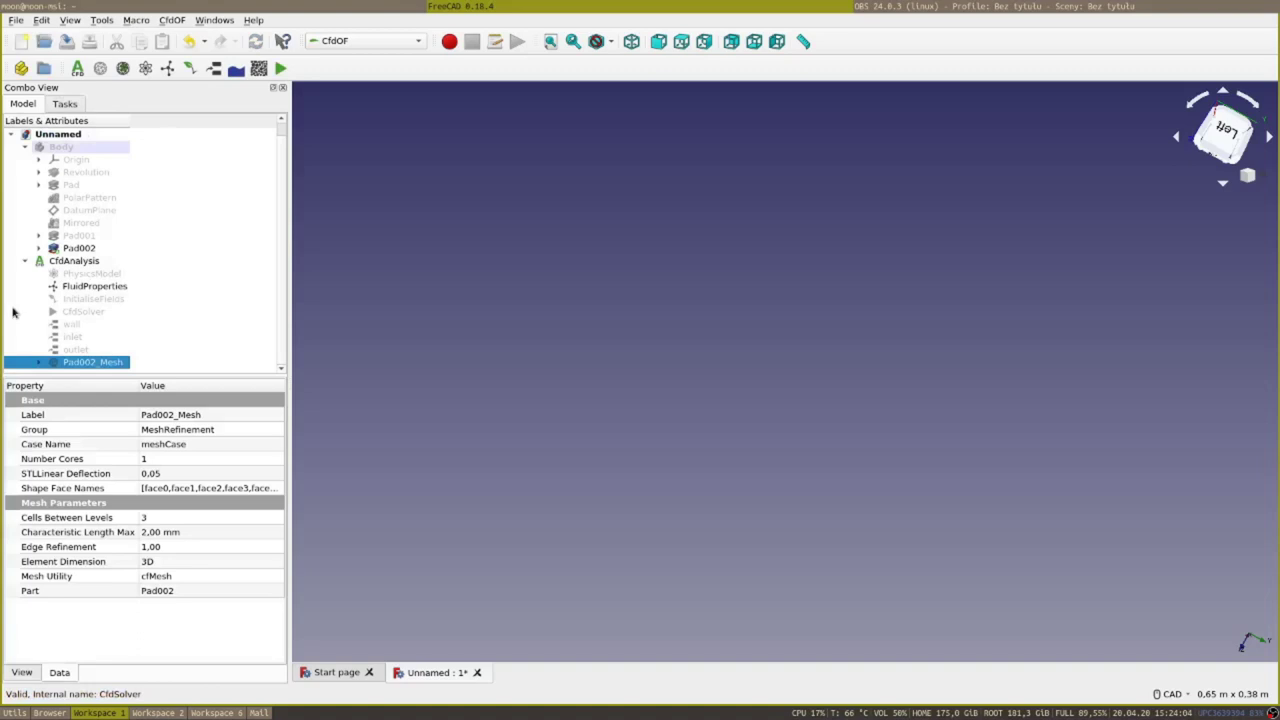
double_click(100, 300)
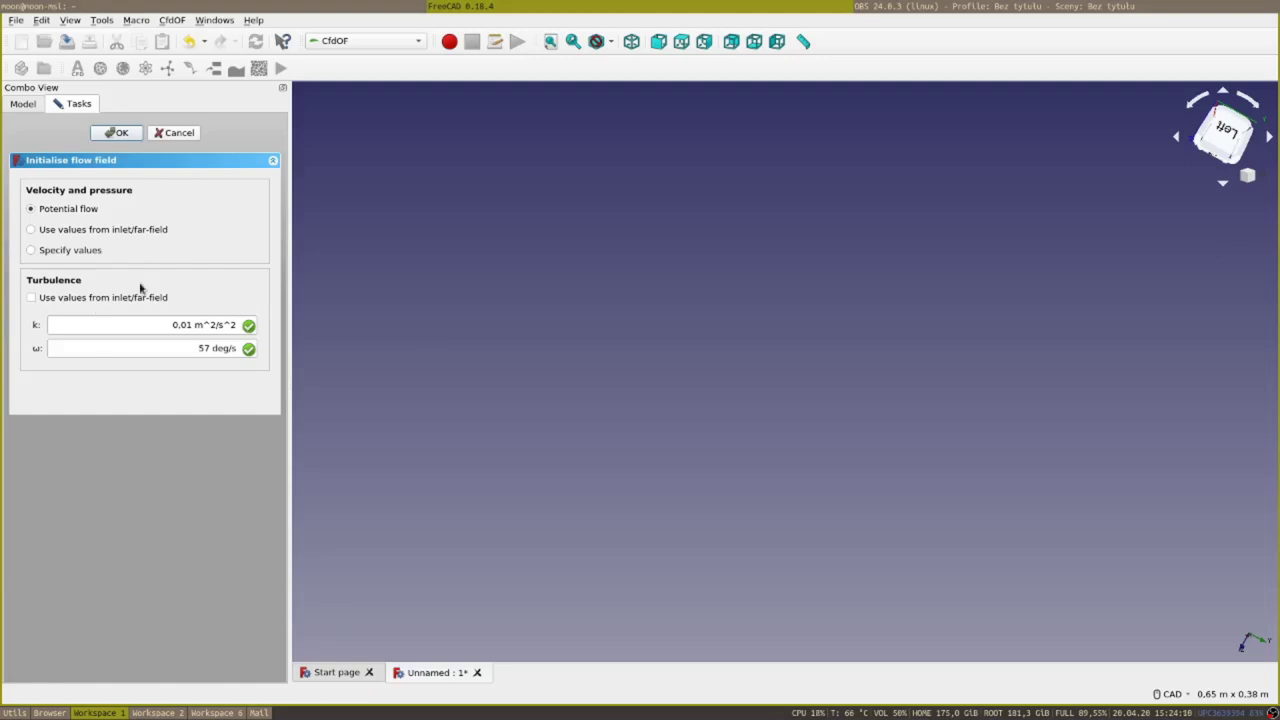
click(31, 230)
click(33, 249)
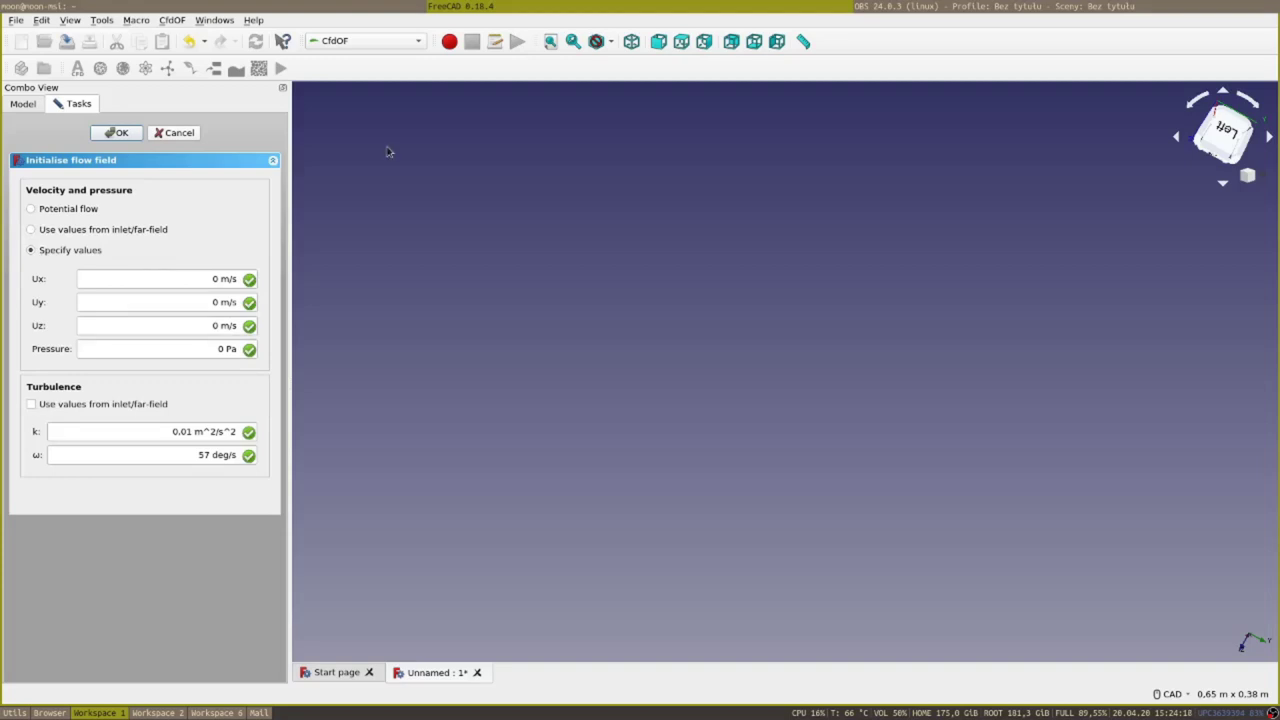
click(60, 211)
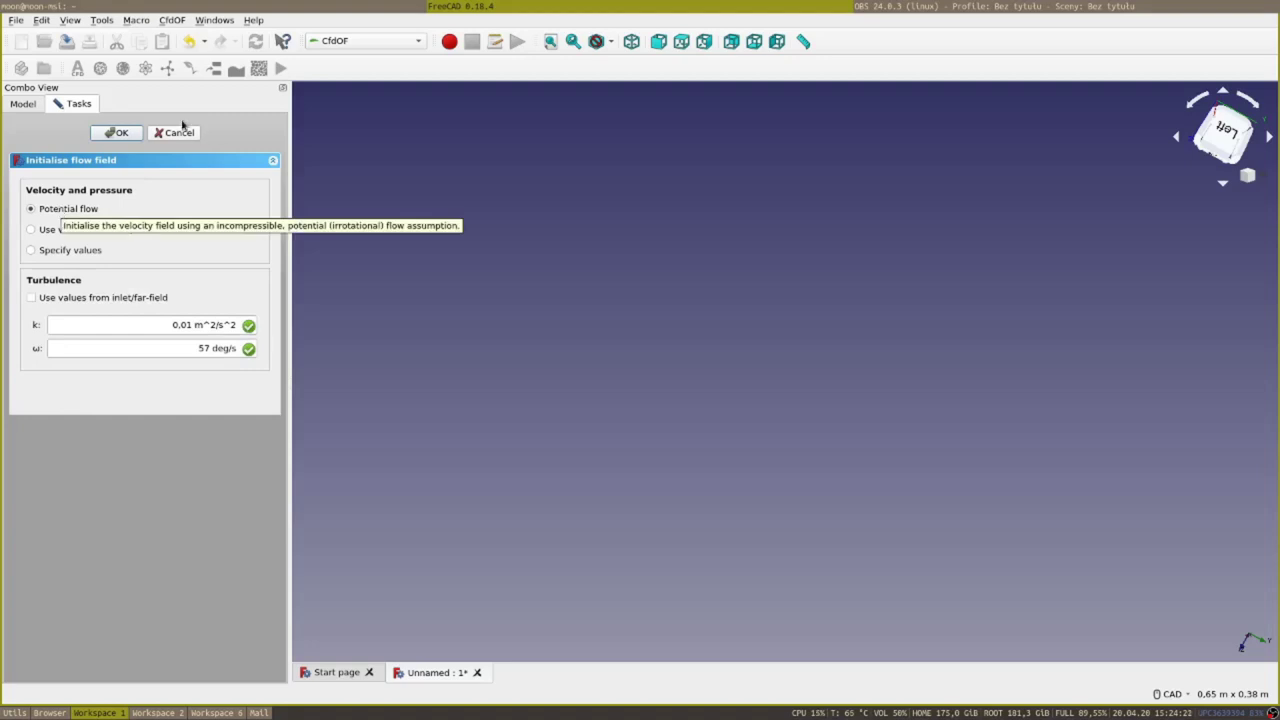
click(116, 132)
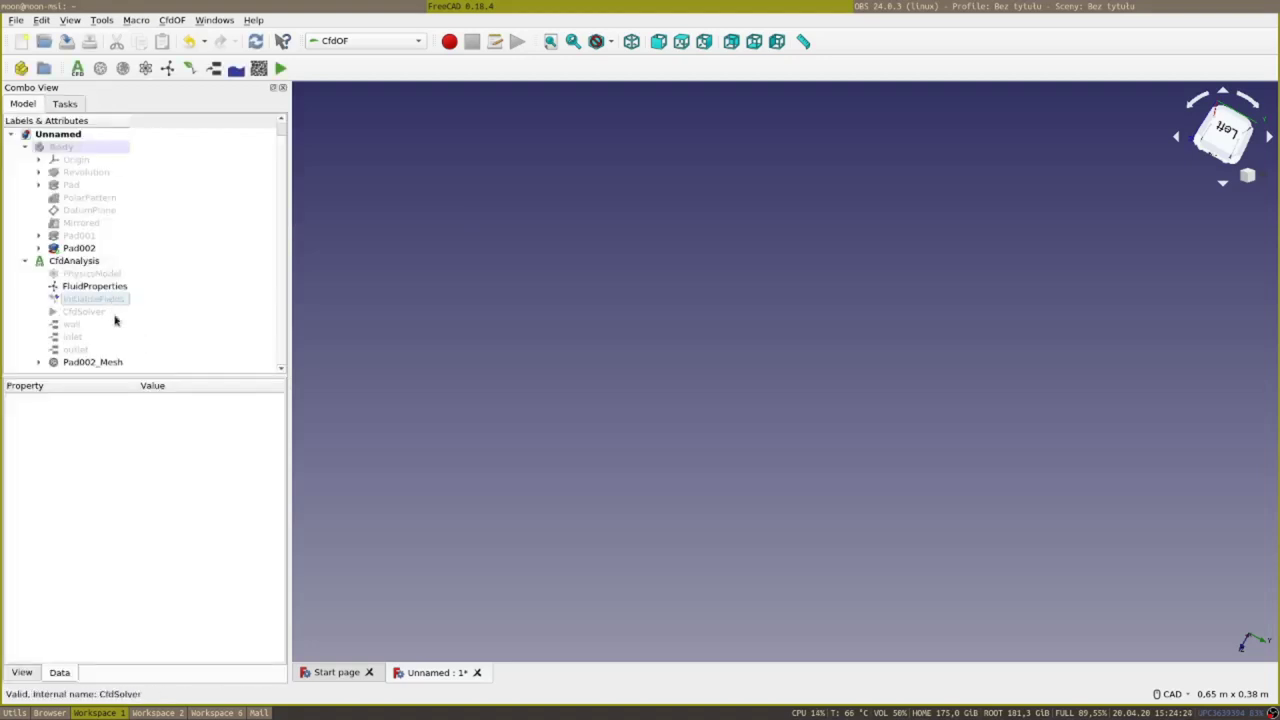
double_click(92, 312)
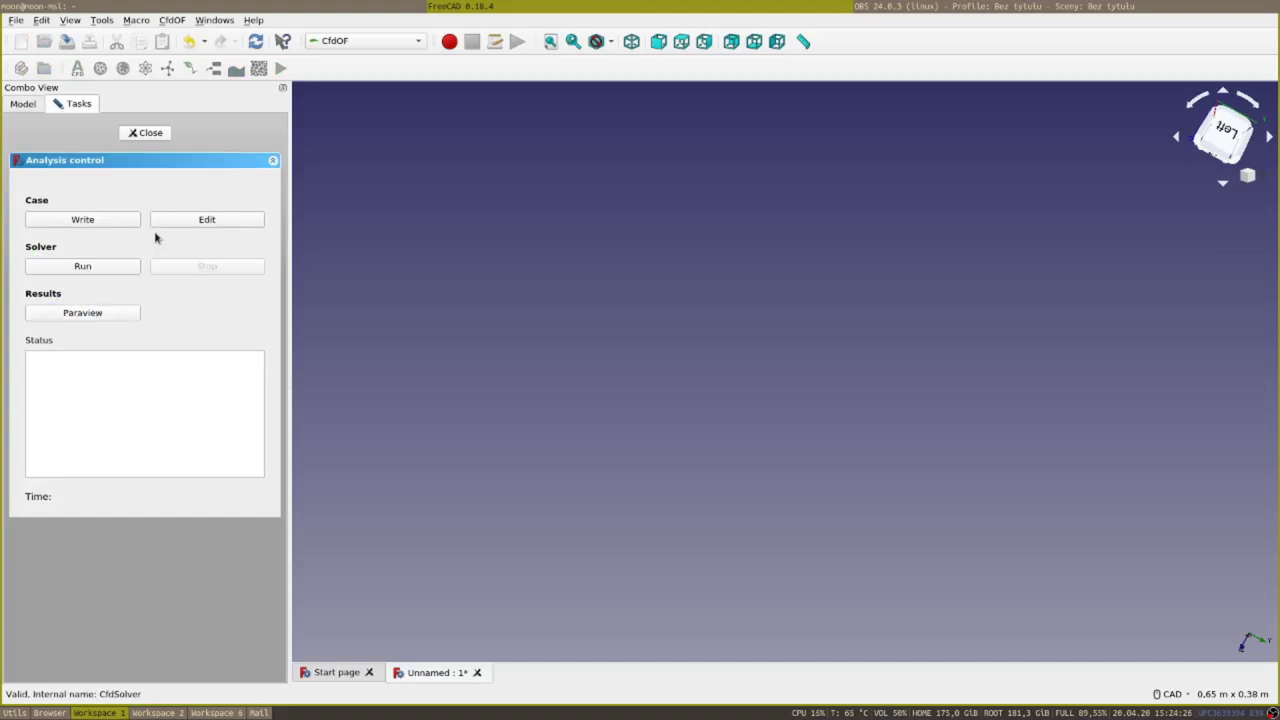
Write the CfdOF case files and run the solver so residuals start plotting.
click(151, 134)
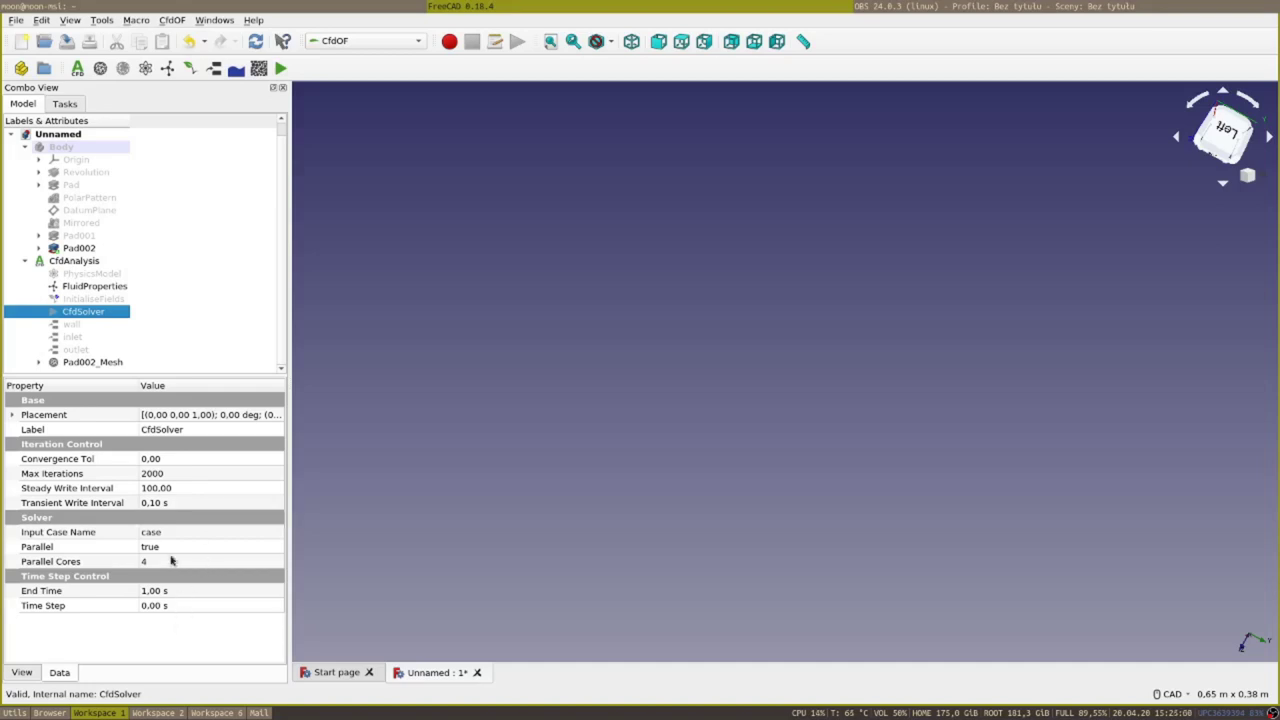
double_click(89, 313)
click(96, 222)
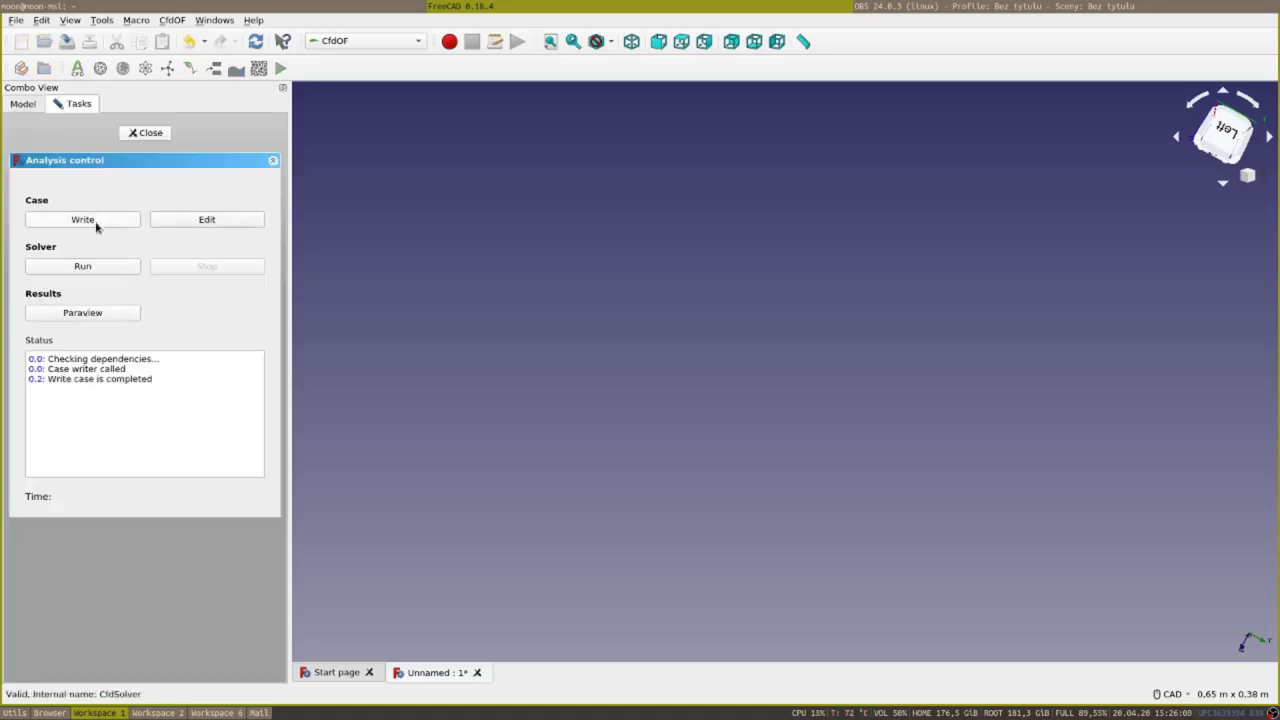
click(110, 266)
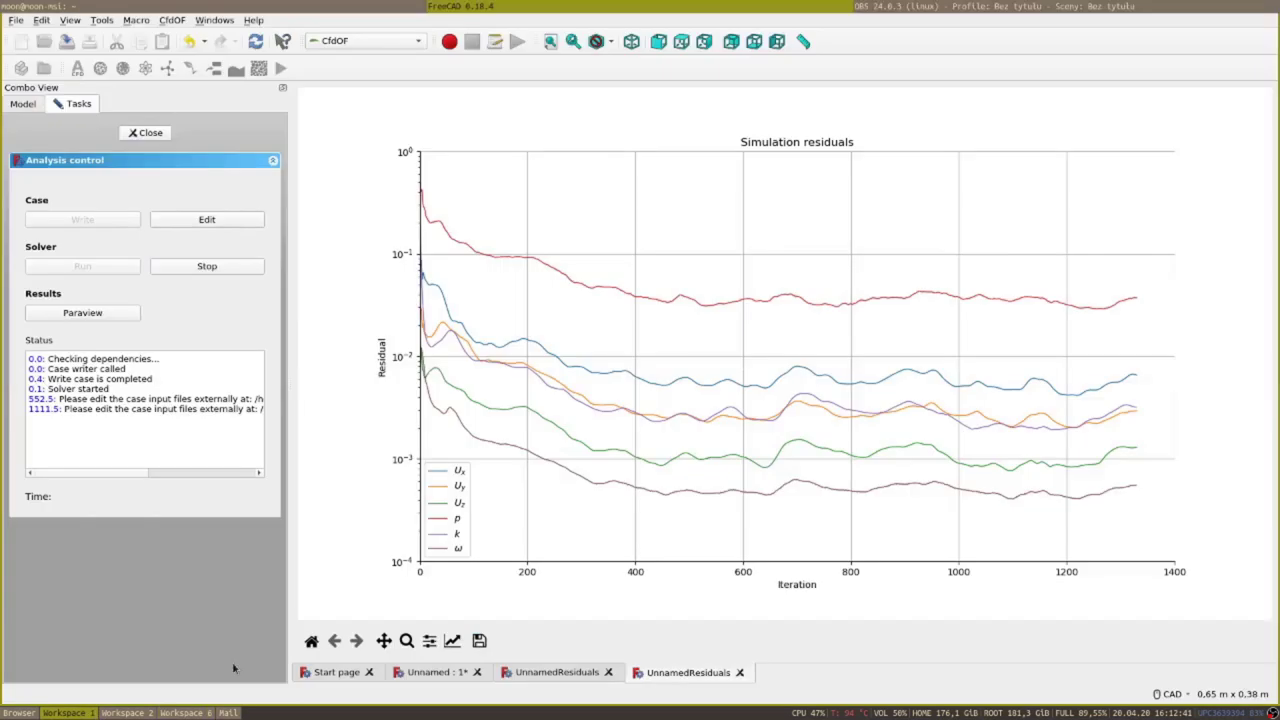
Open the written case folder in Files and browse its system dictionary files.
click(228, 221)
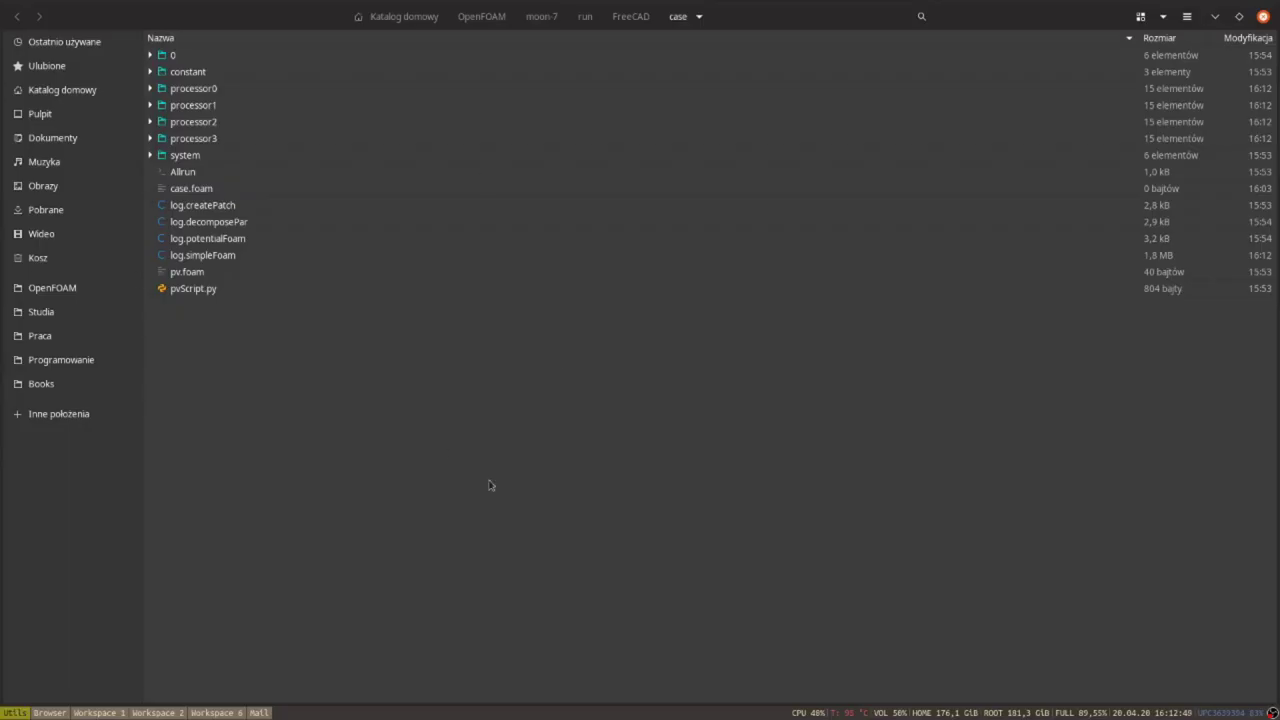
double_click(182, 155)
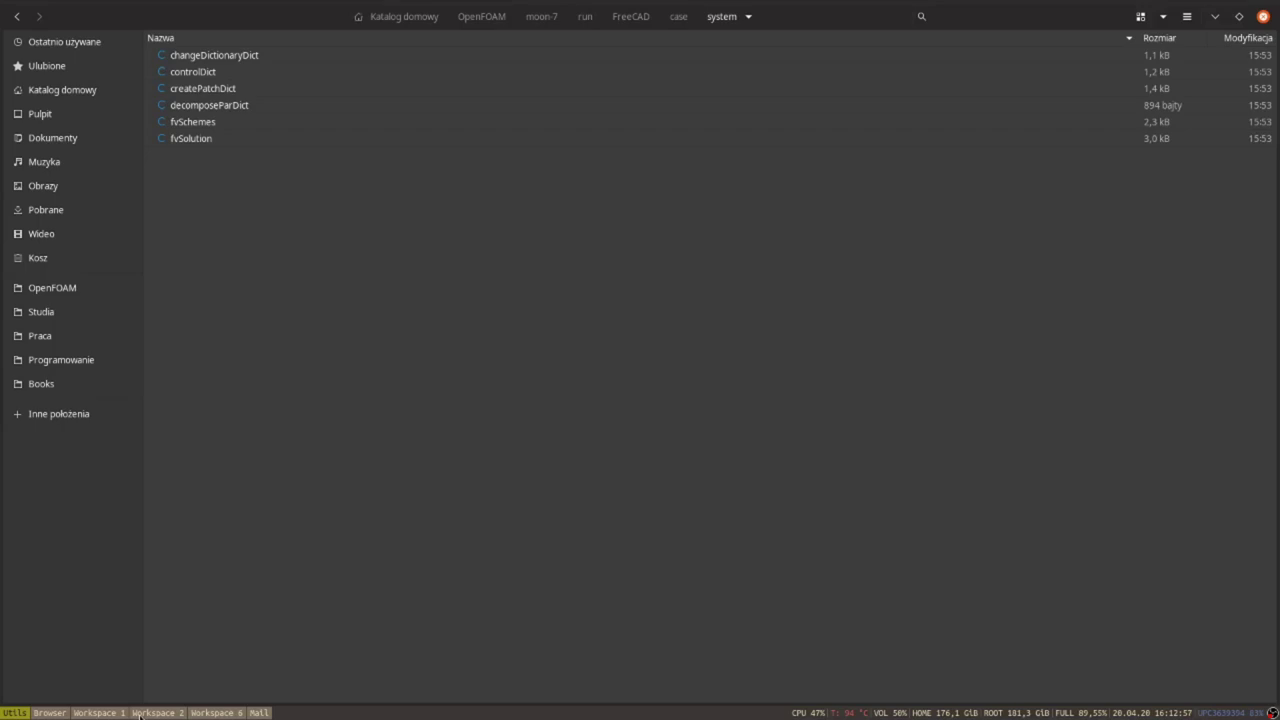
scroll(145, 714, up, 2)
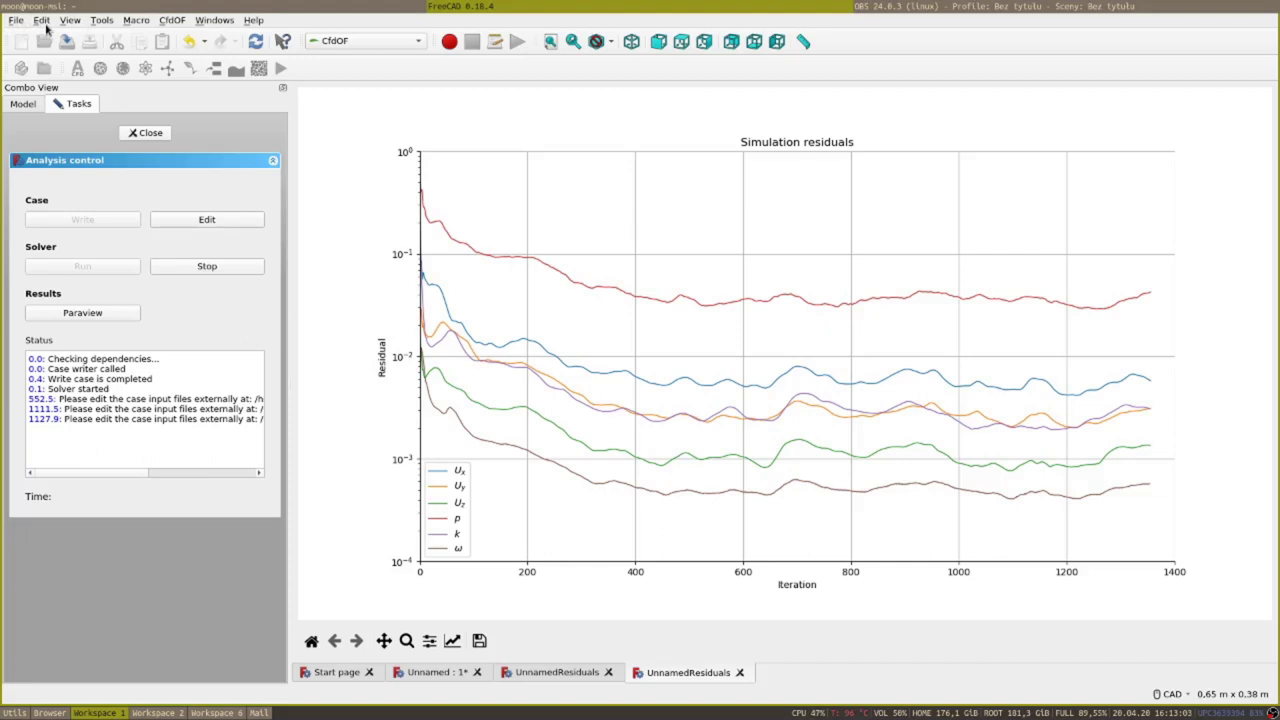
click(44, 22)
click(126, 258)
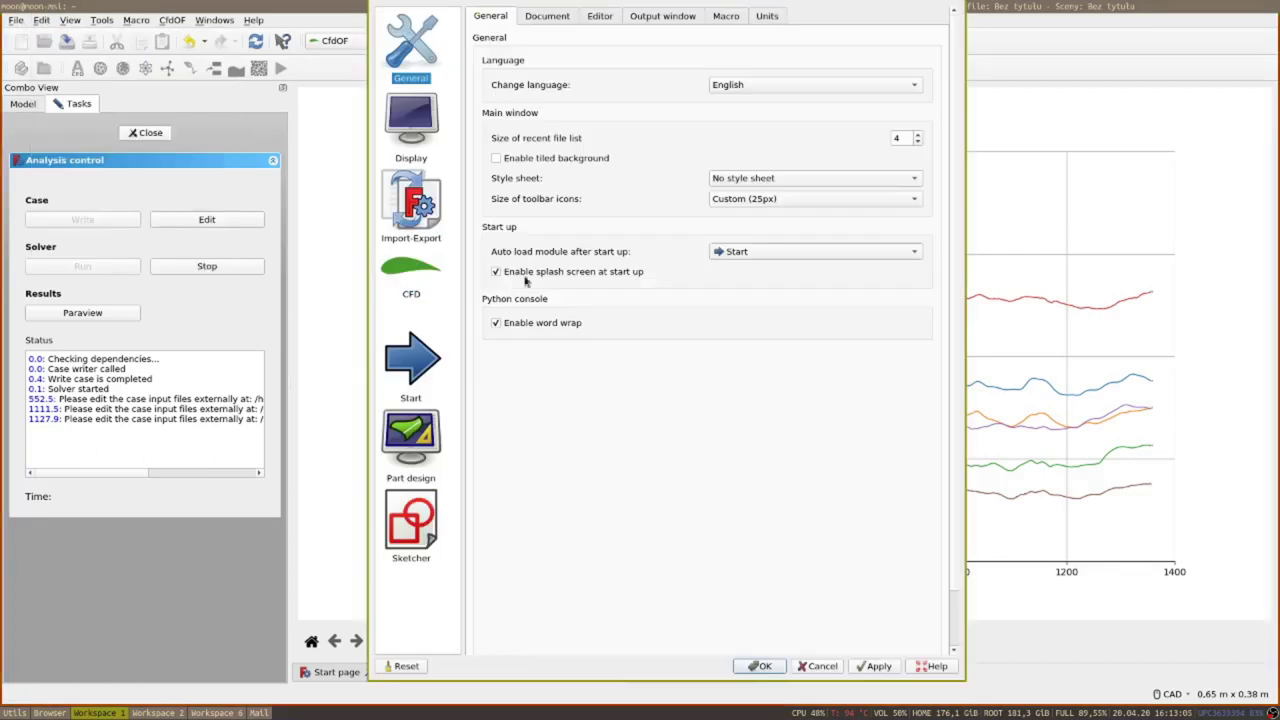
click(417, 264)
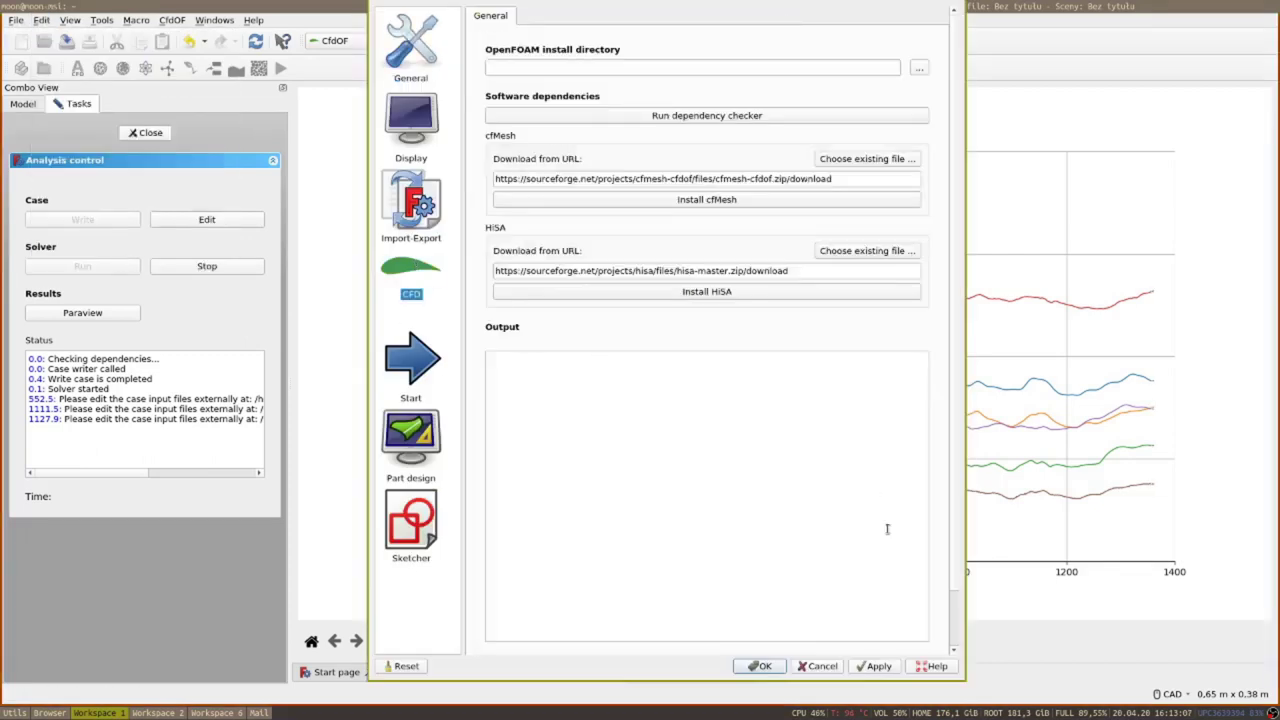
scroll(955, 464, down, 2)
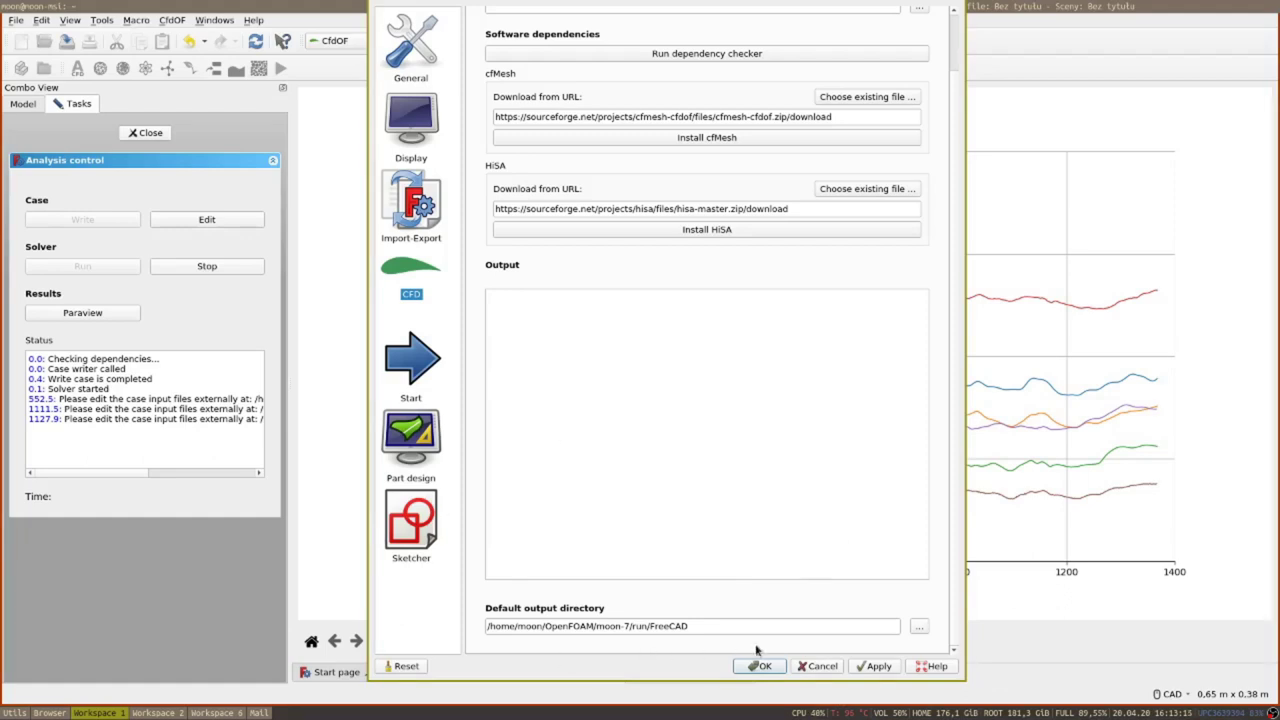
click(821, 666)
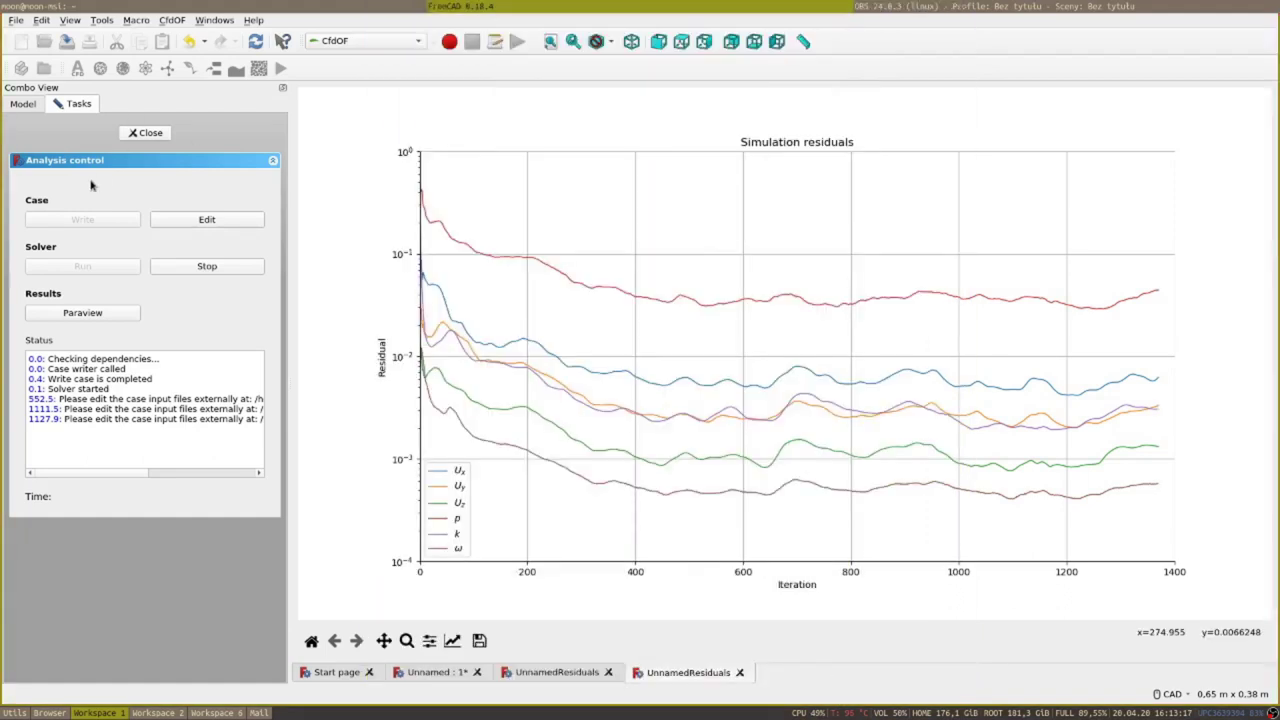
click(36, 106)
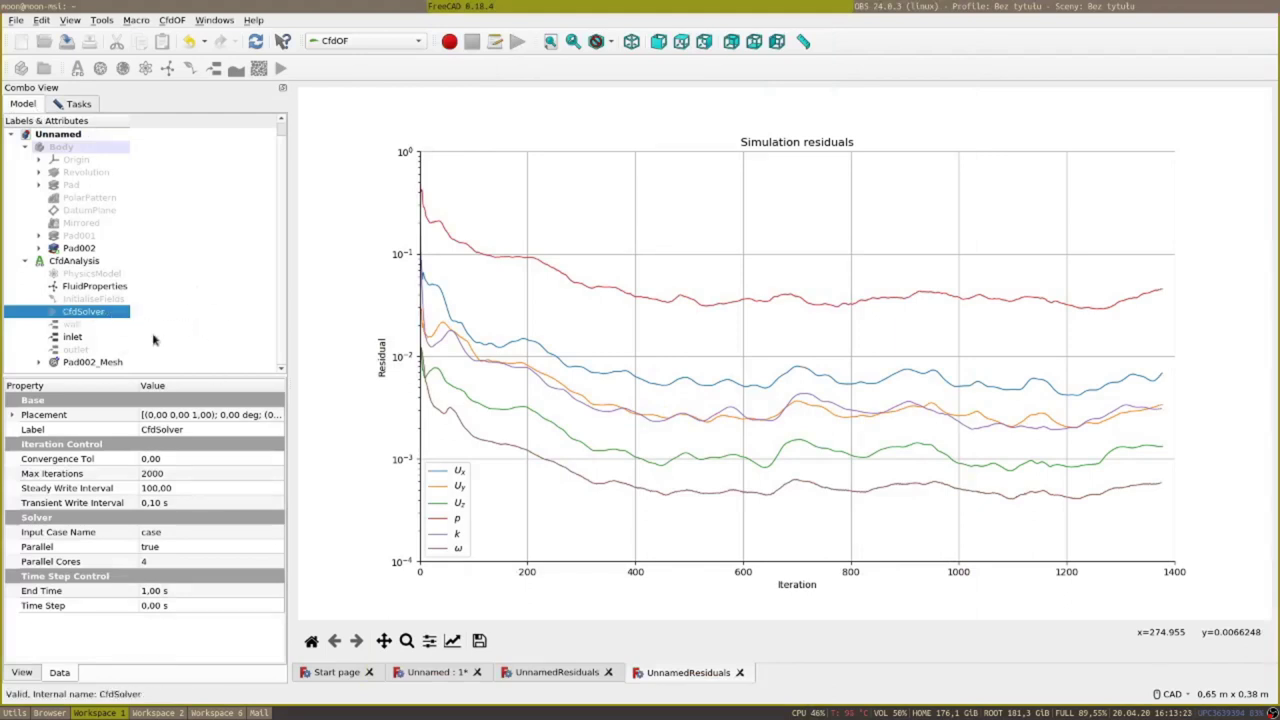
Review Pad002_Mesh's 2.00 mm maximum characteristic length, then go to the program preferences.
click(84, 362)
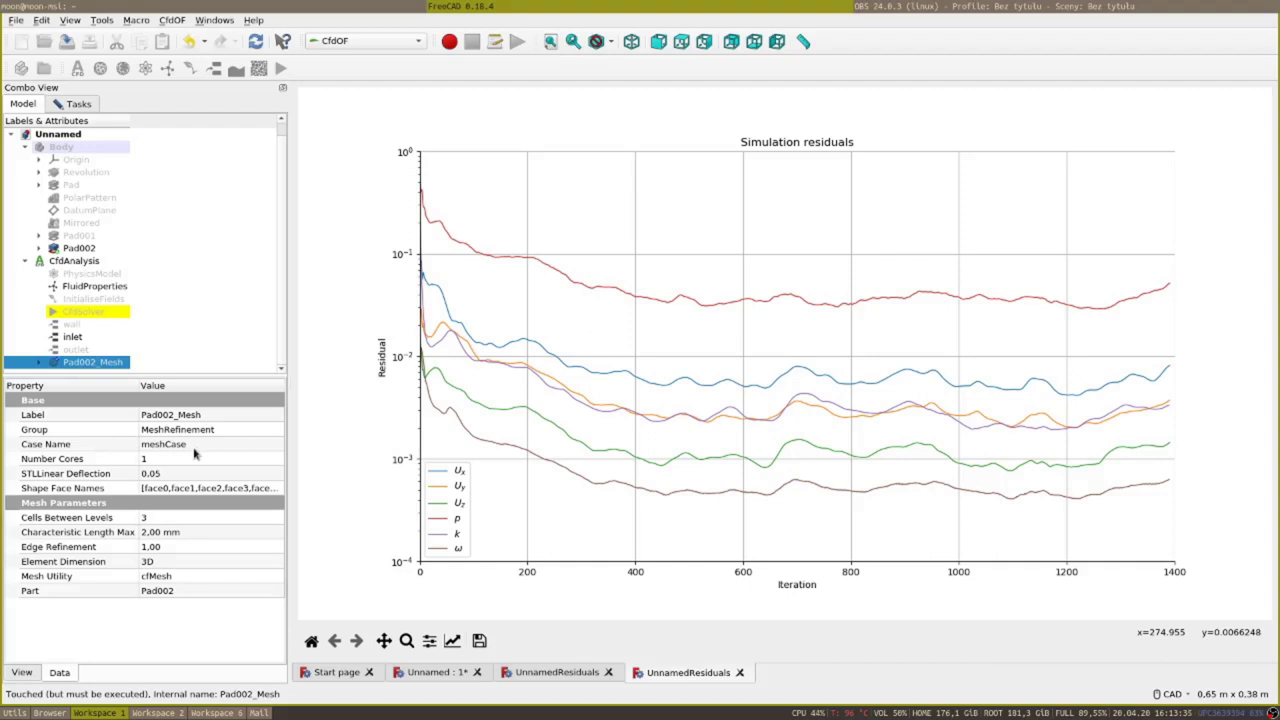
click(44, 22)
click(95, 258)
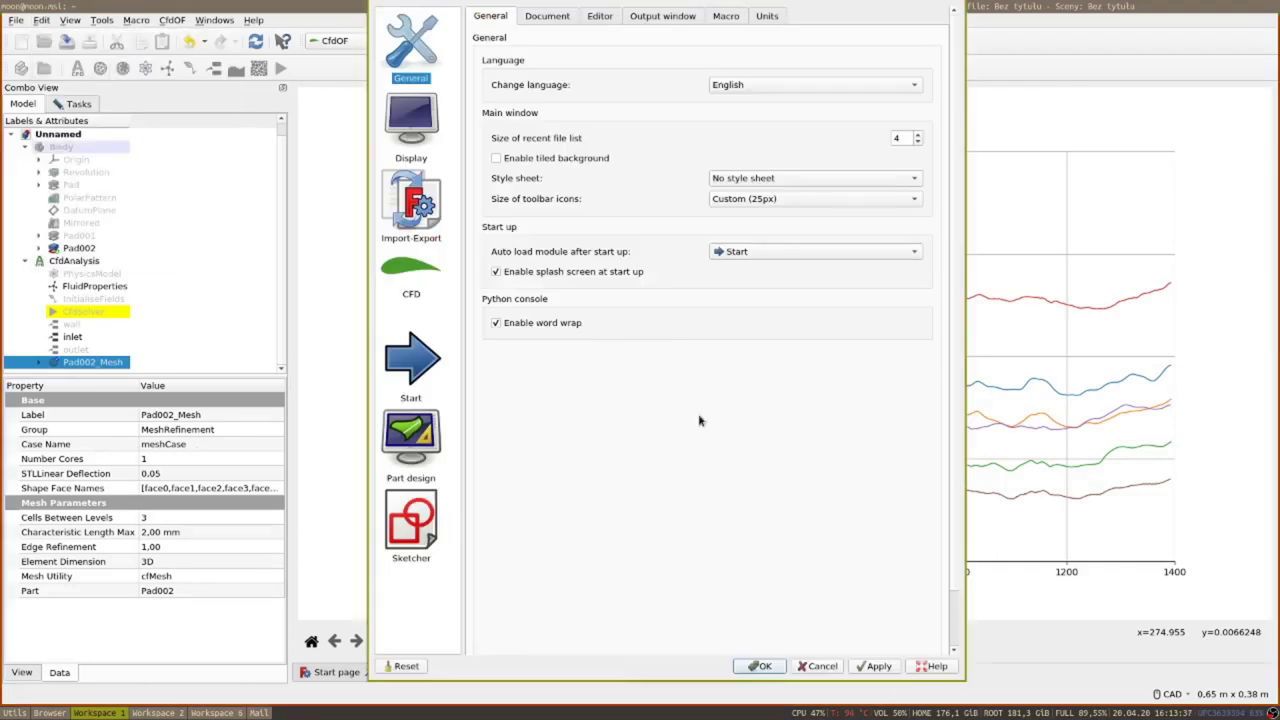
click(411, 275)
scroll(673, 580, down, 2)
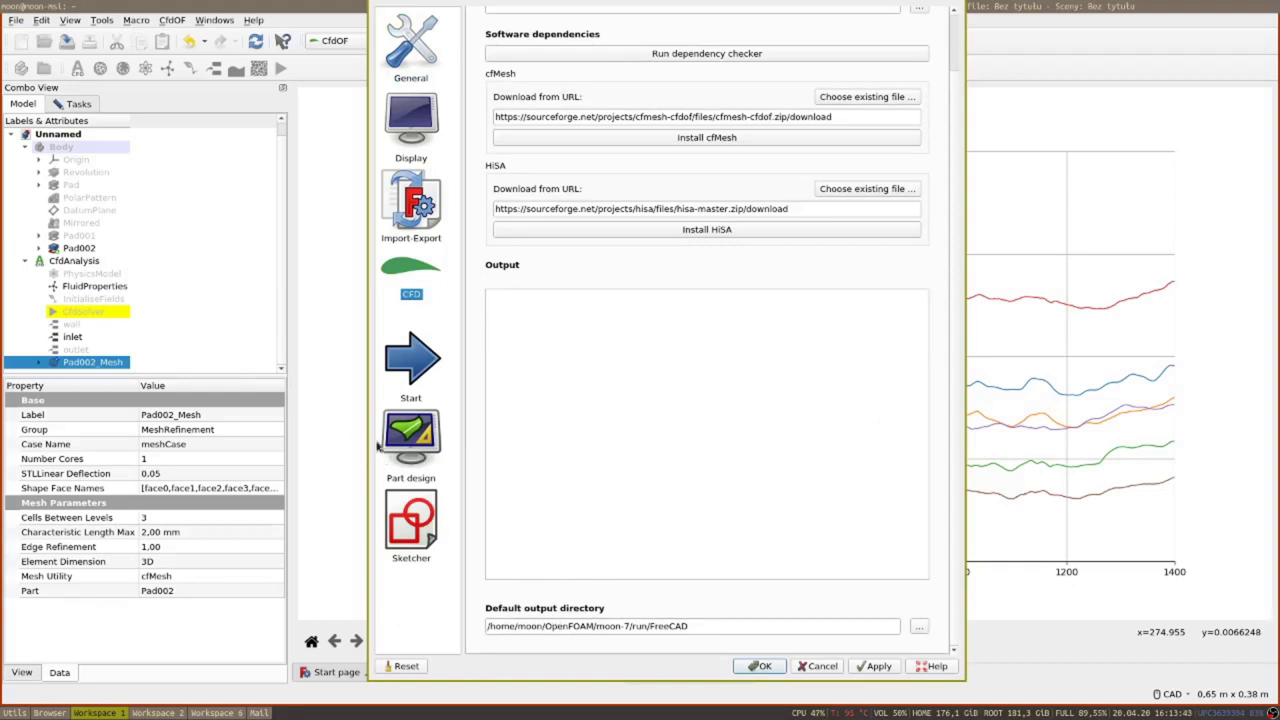
triple_click(686, 625)
key(End)
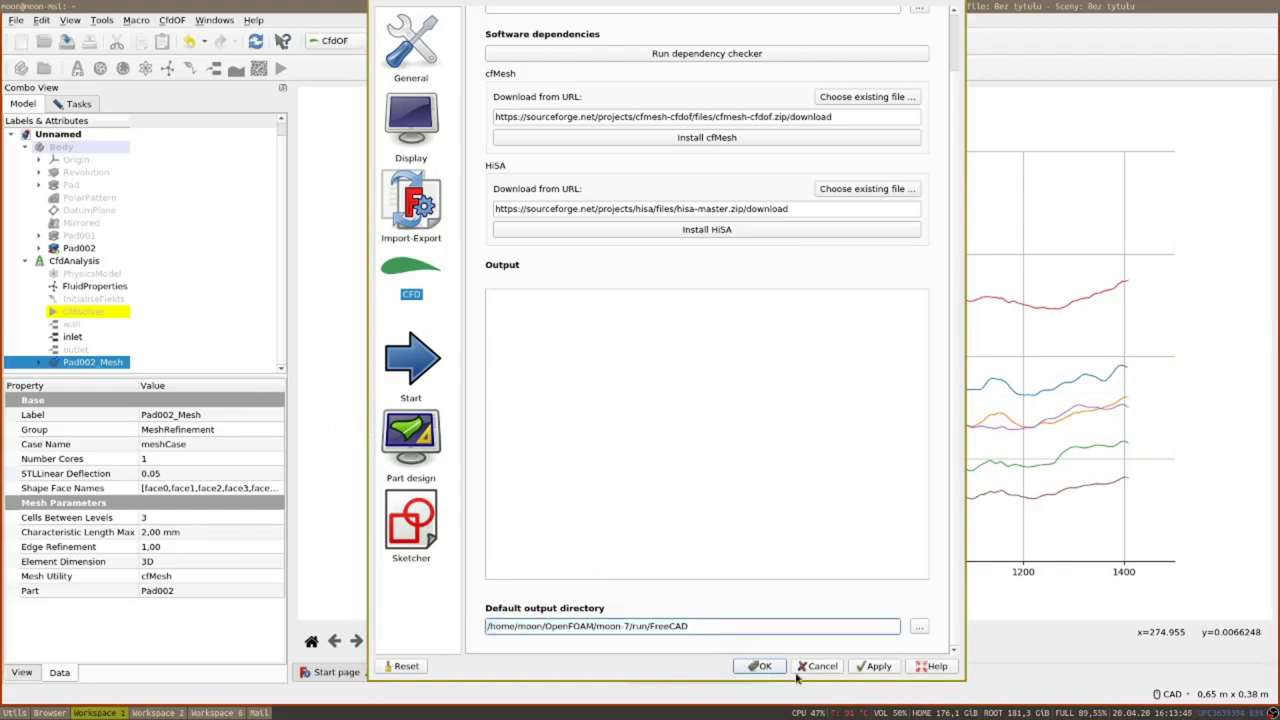
click(757, 667)
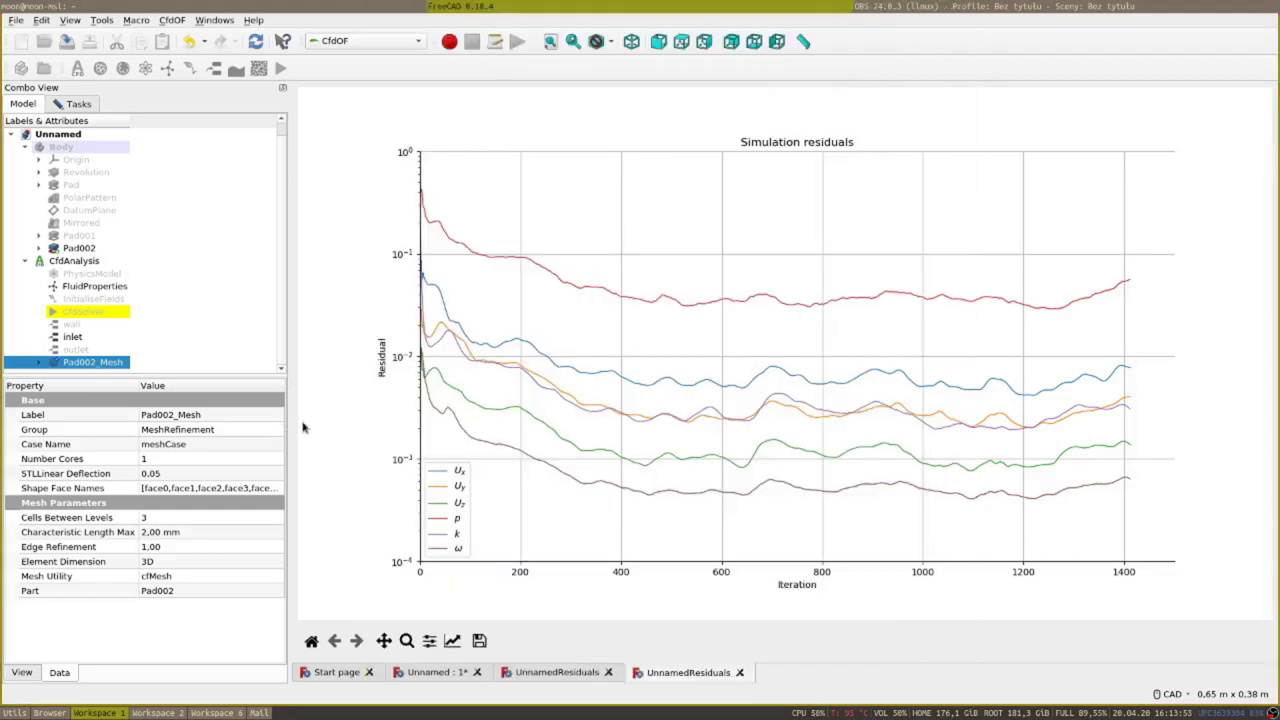
Stop the running solver in CfdSolver's Analysis control and launch ParaView on the results.
double_click(91, 312)
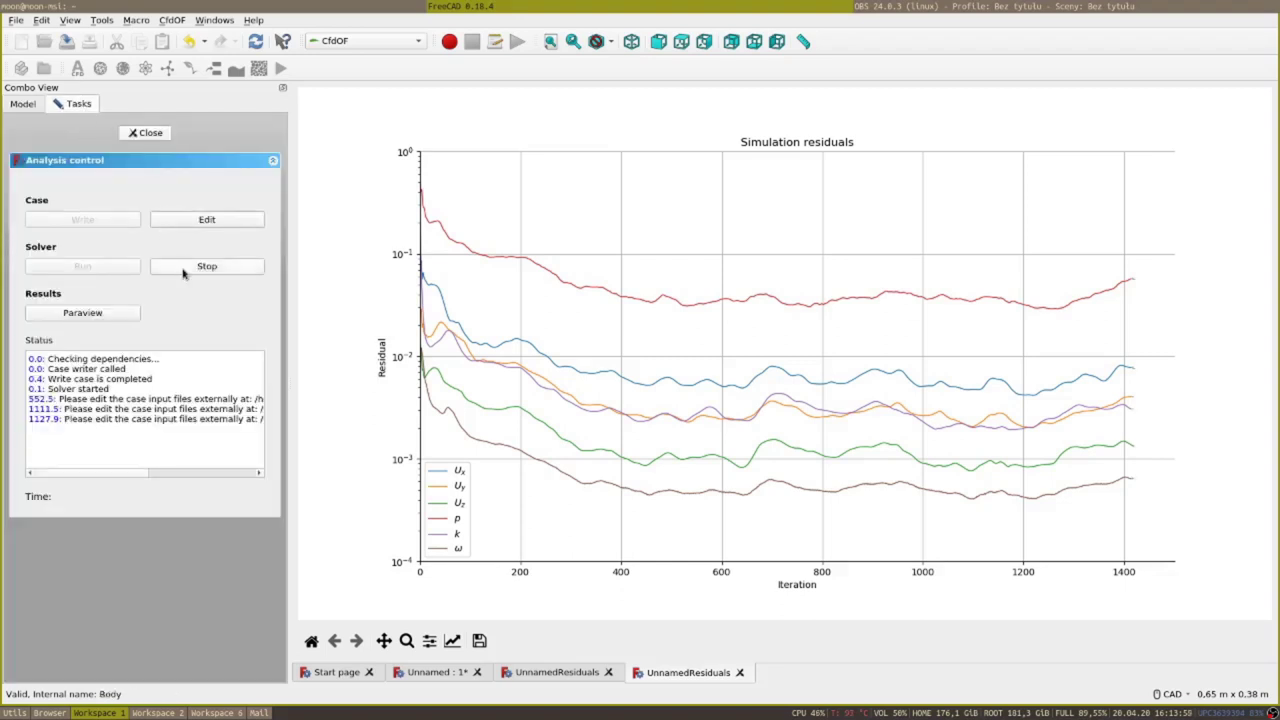
click(165, 272)
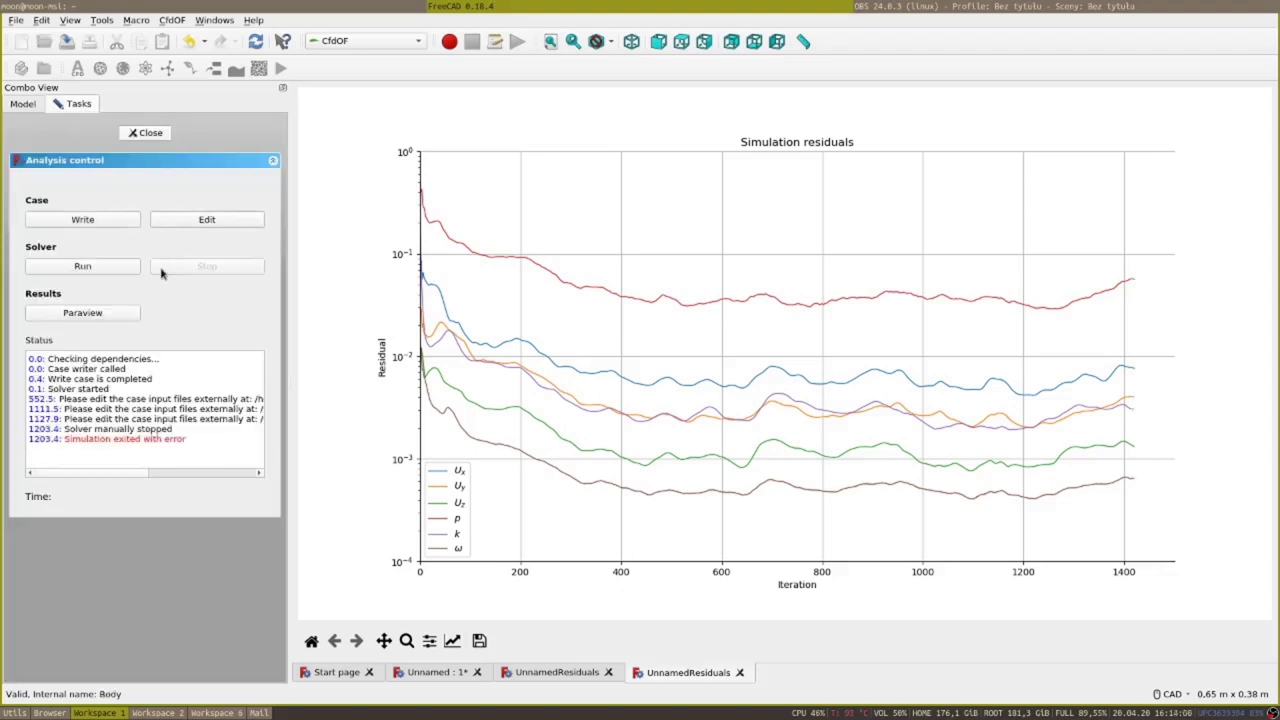
click(100, 317)
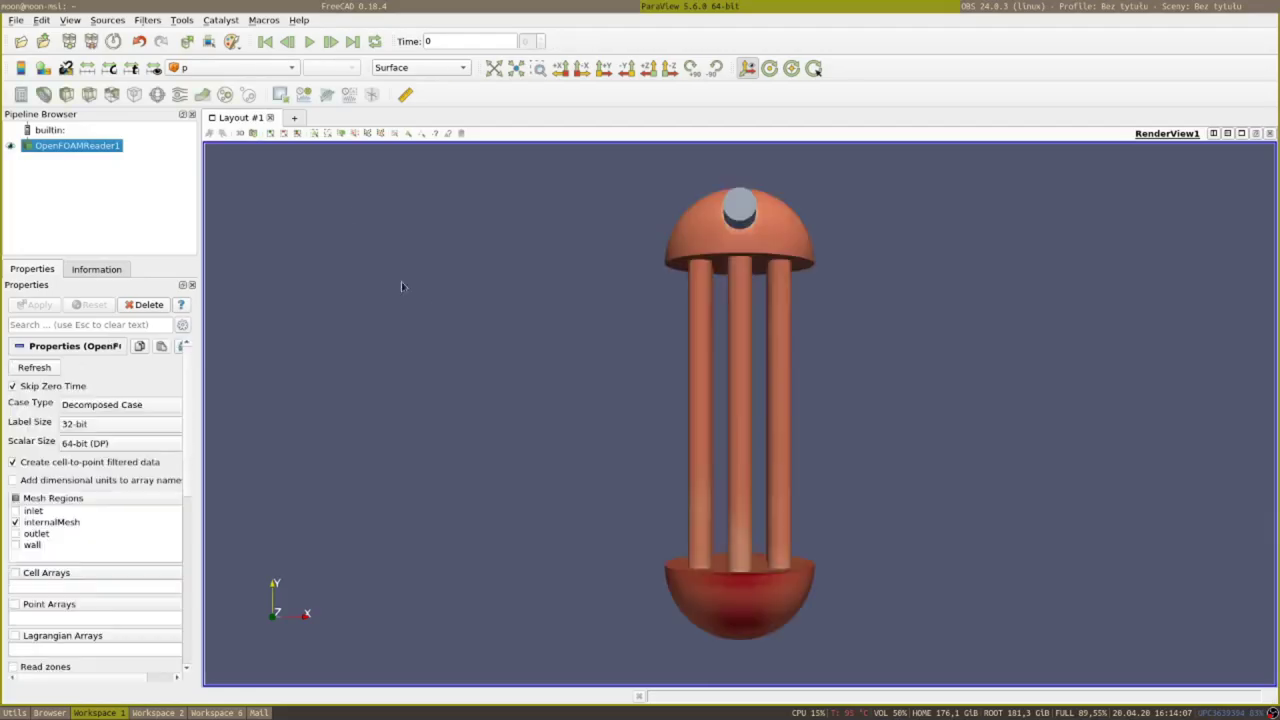
Colour the heat exchanger by velocity U and apply a Slice filter through it.
drag(677, 389, 700, 386)
click(214, 68)
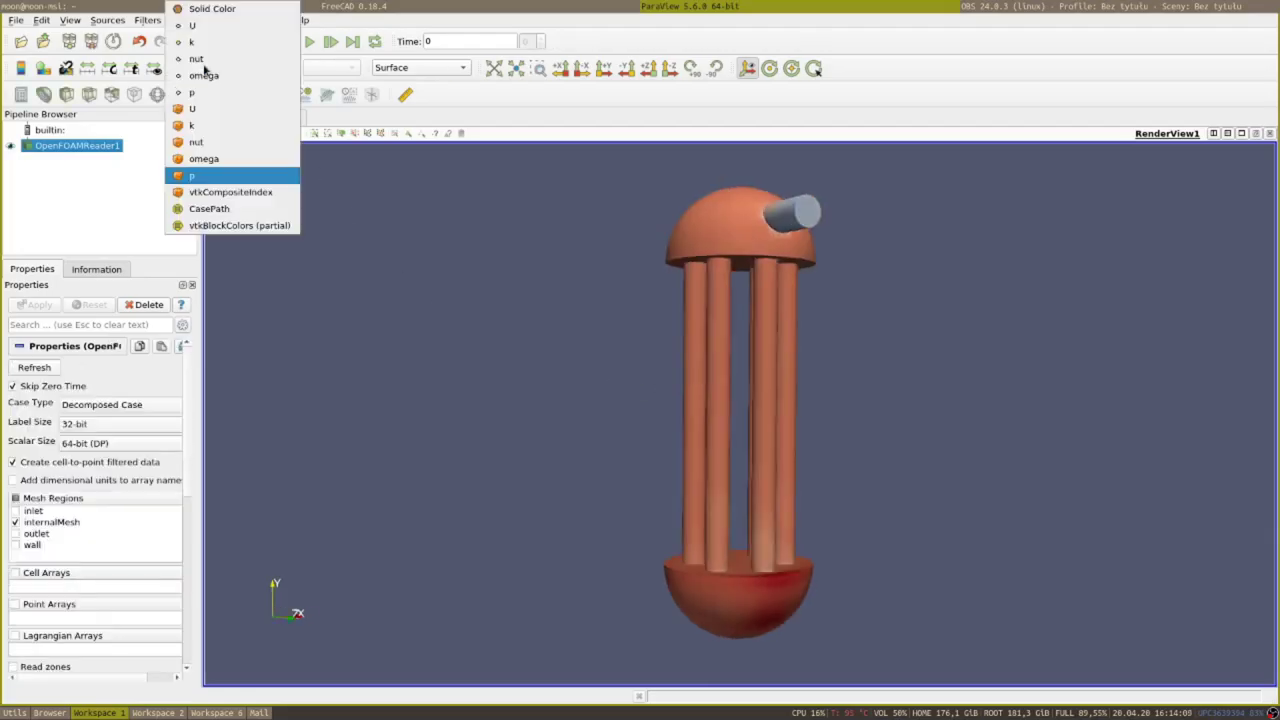
click(205, 33)
mouse_move(414, 220)
mouse_down()
mouse_move(460, 254)
mouse_move(687, 318)
mouse_move(423, 240)
mouse_up()
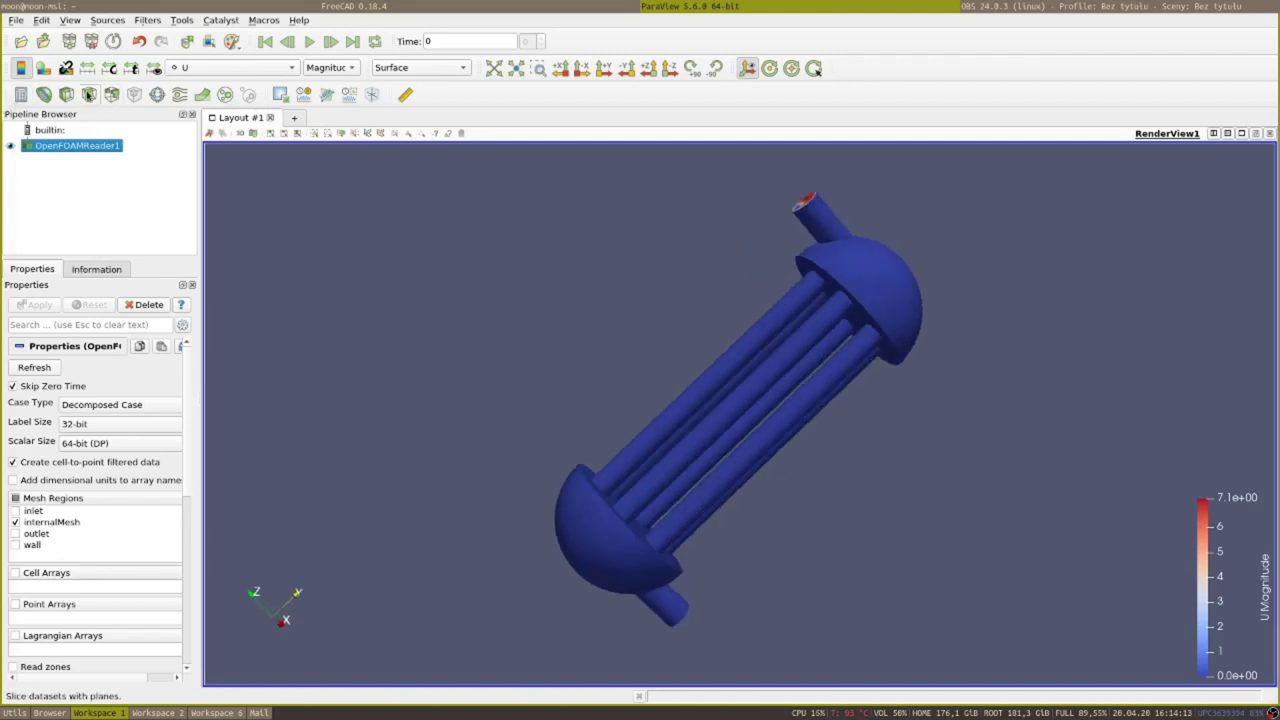
click(89, 94)
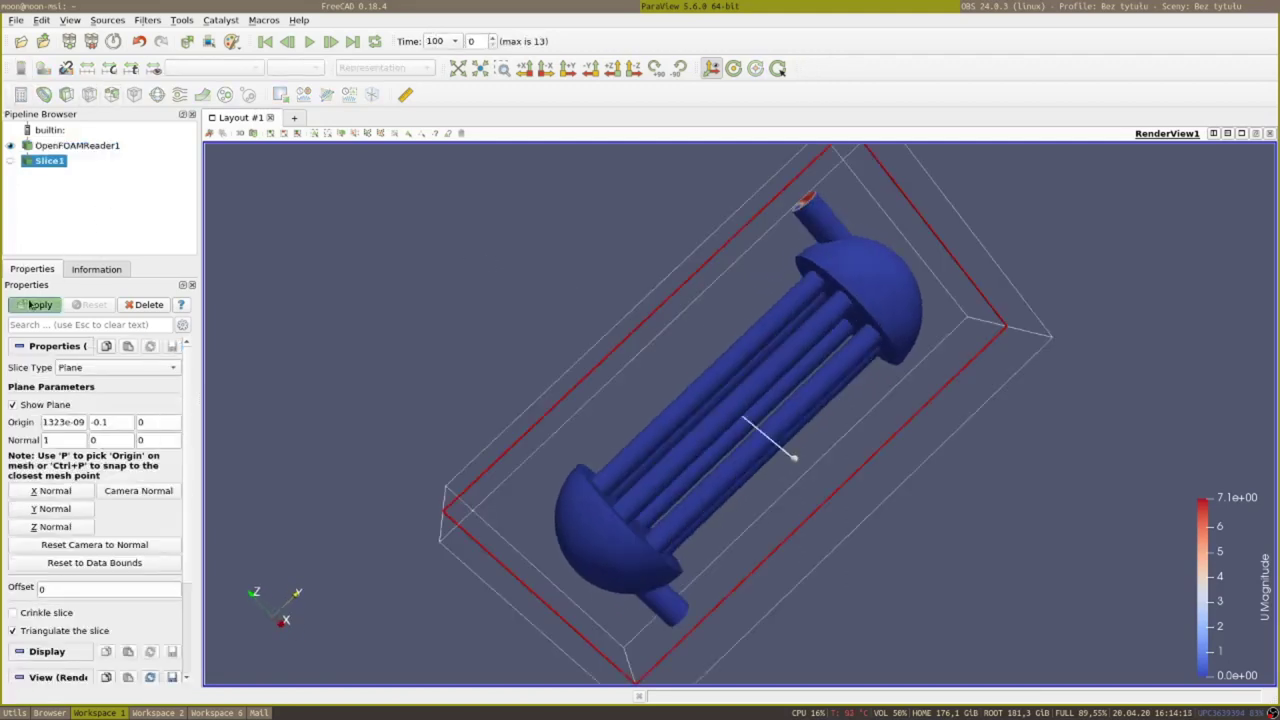
click(35, 304)
Colour the slice by velocity U and jump to the last time step.
drag(386, 325, 400, 300)
click(232, 67)
click(203, 17)
click(232, 67)
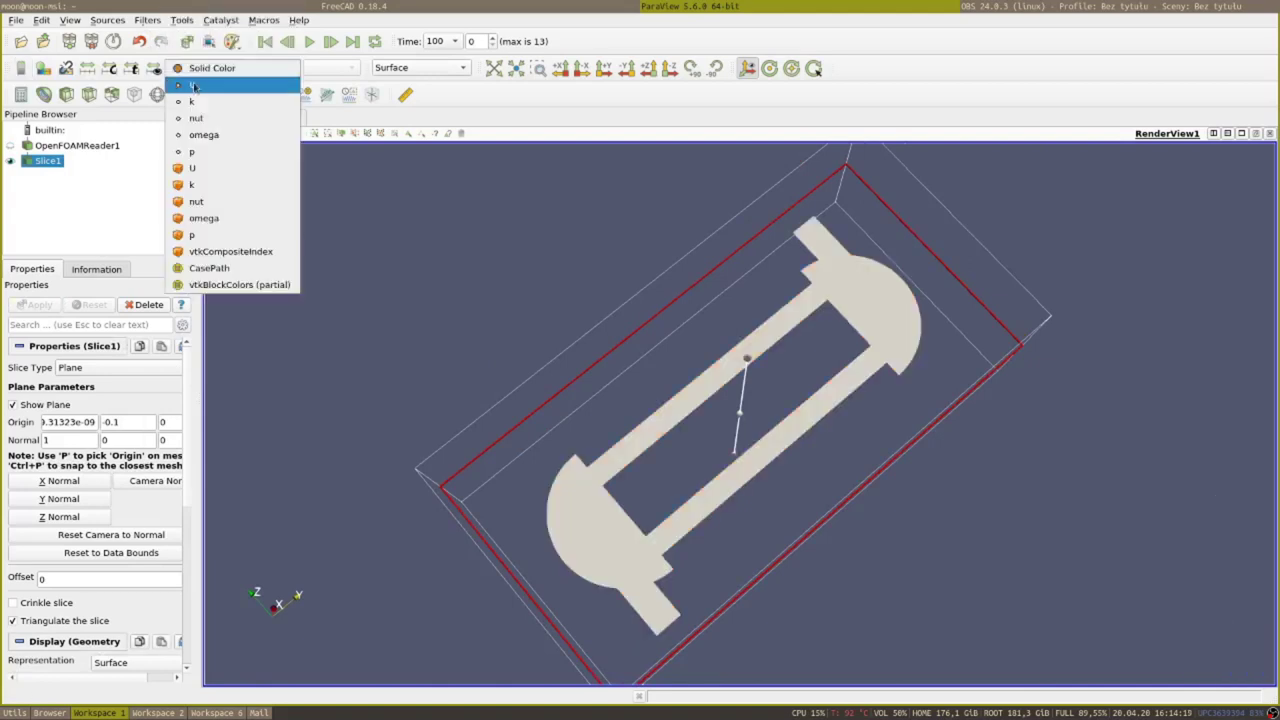
click(194, 103)
drag(389, 234, 445, 268)
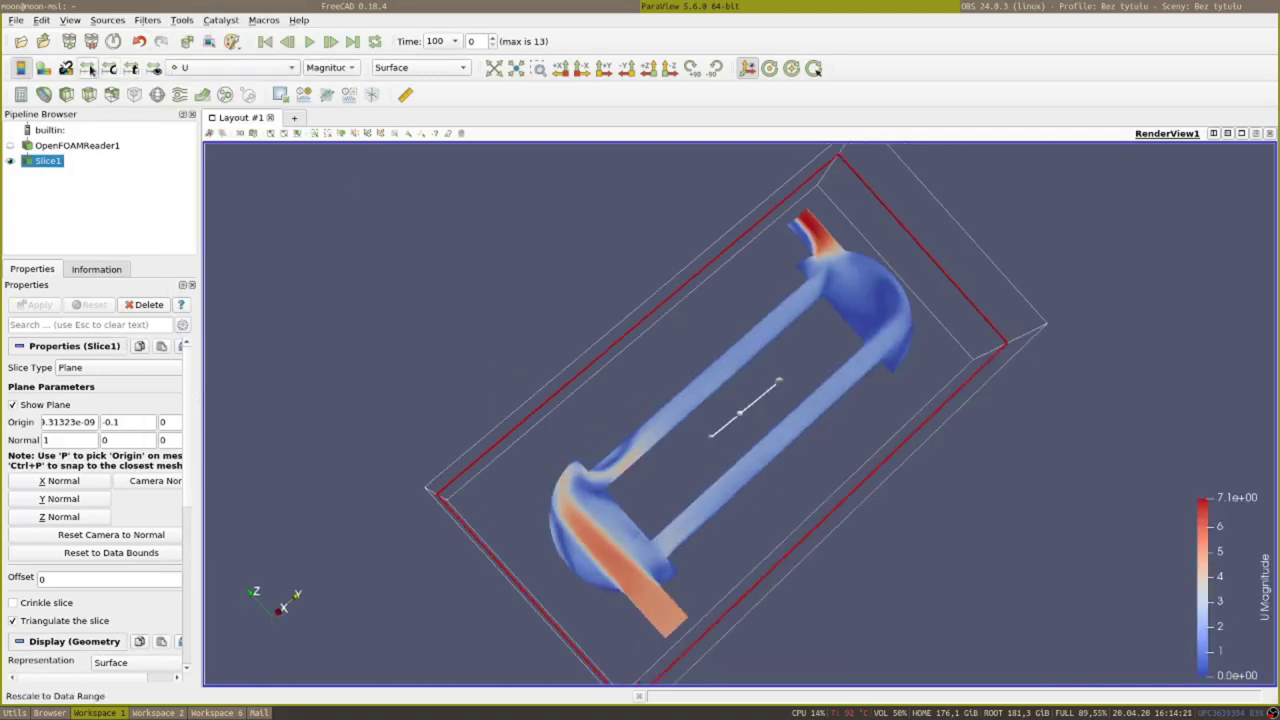
click(352, 42)
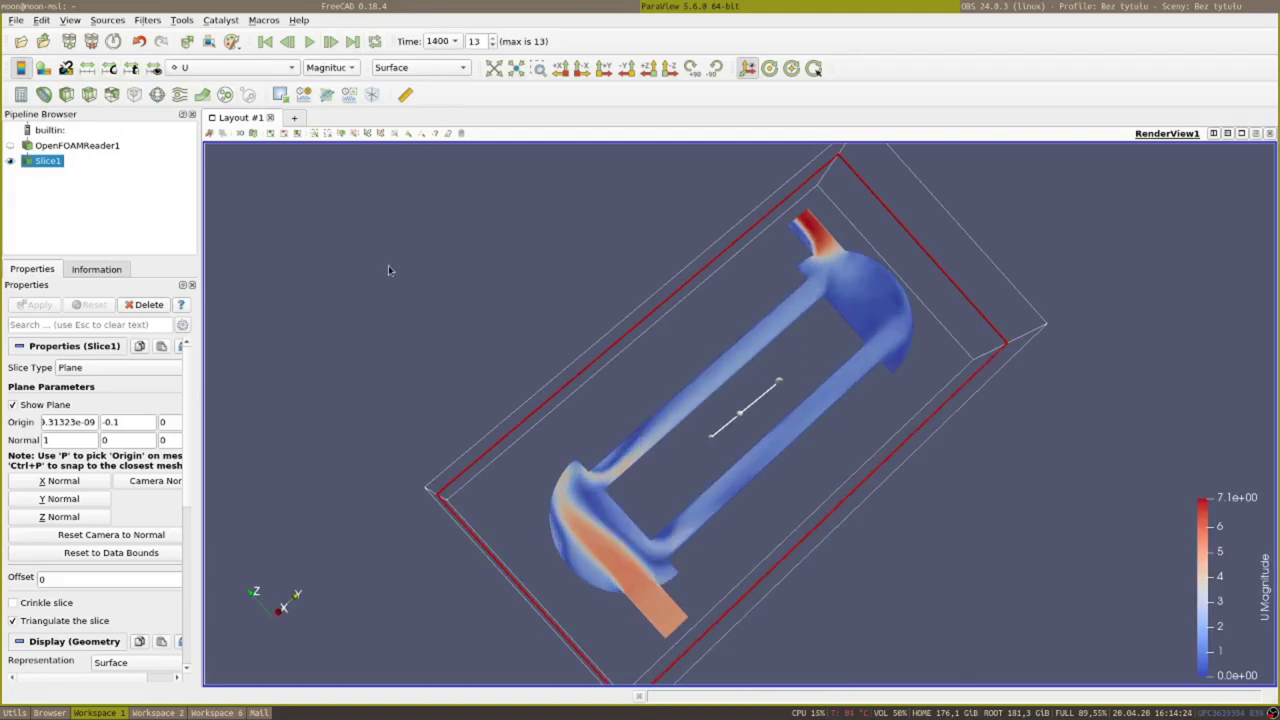
drag(397, 291, 477, 223)
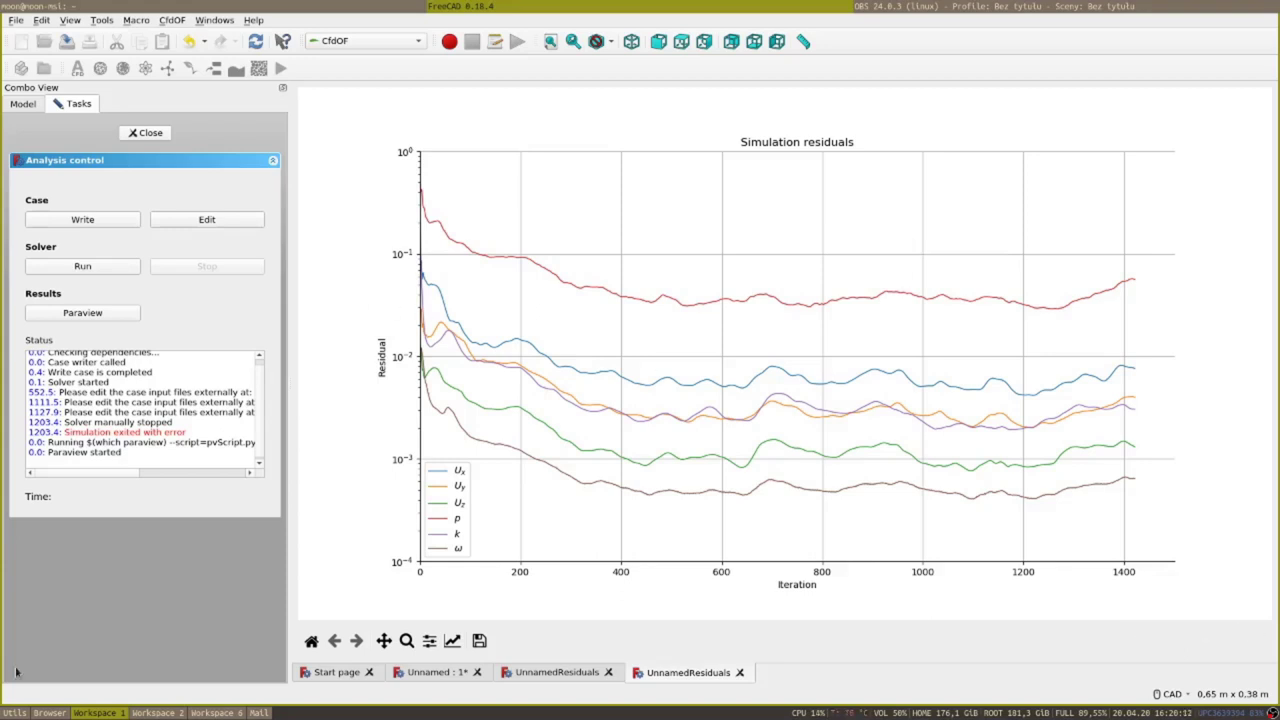
Switch to the file manager and navigate up to the FreeCAD case folder.
click(14, 712)
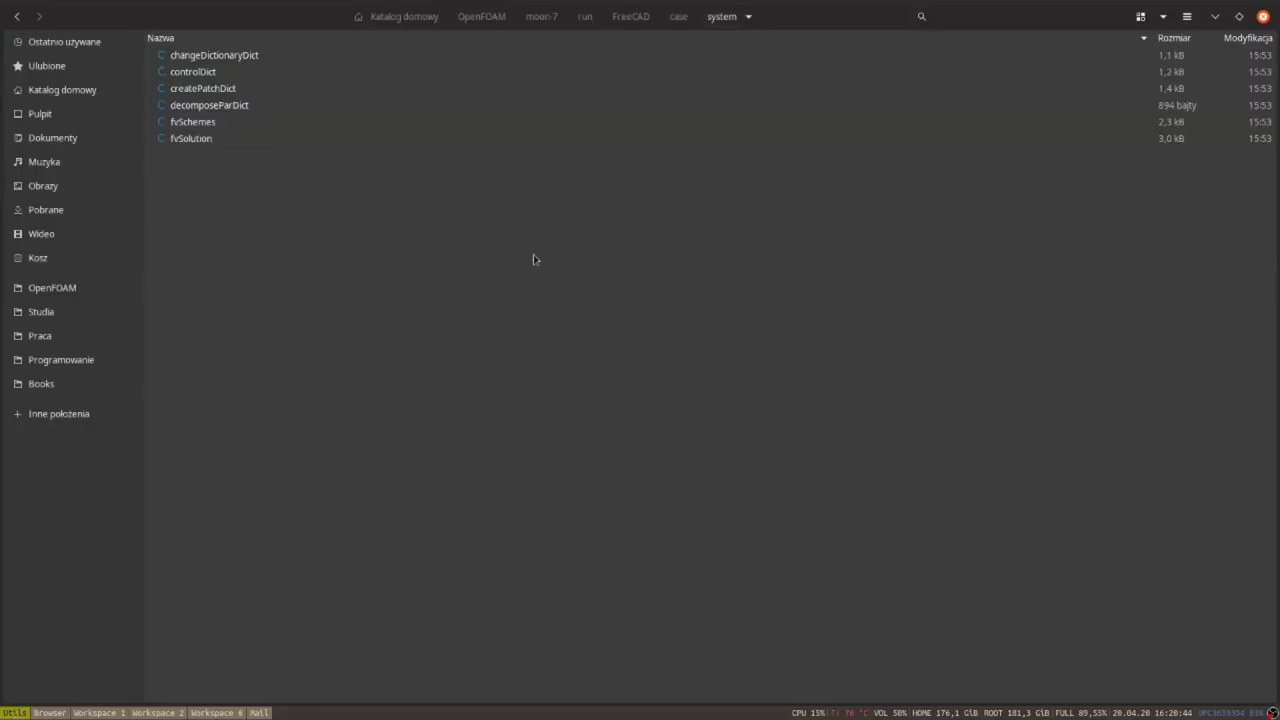
click(677, 16)
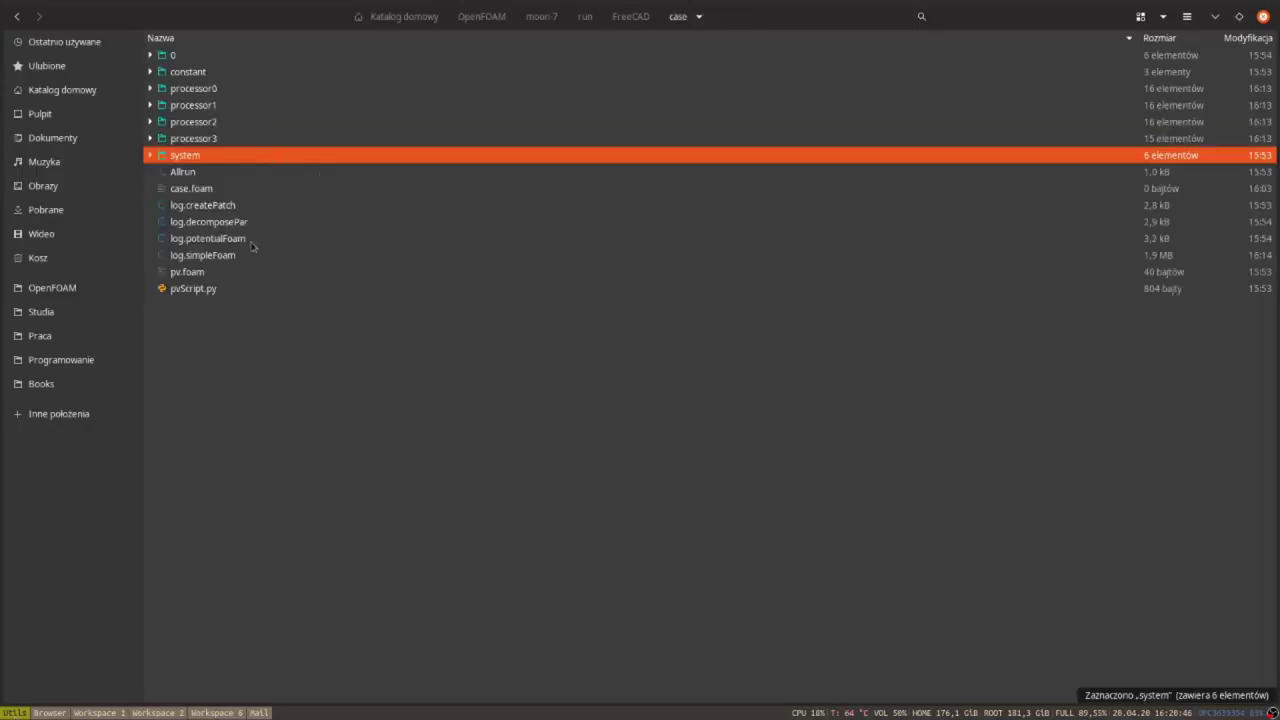
Open a terminal in the case folder via the Otwórz w terminalu context action.
click(205, 177)
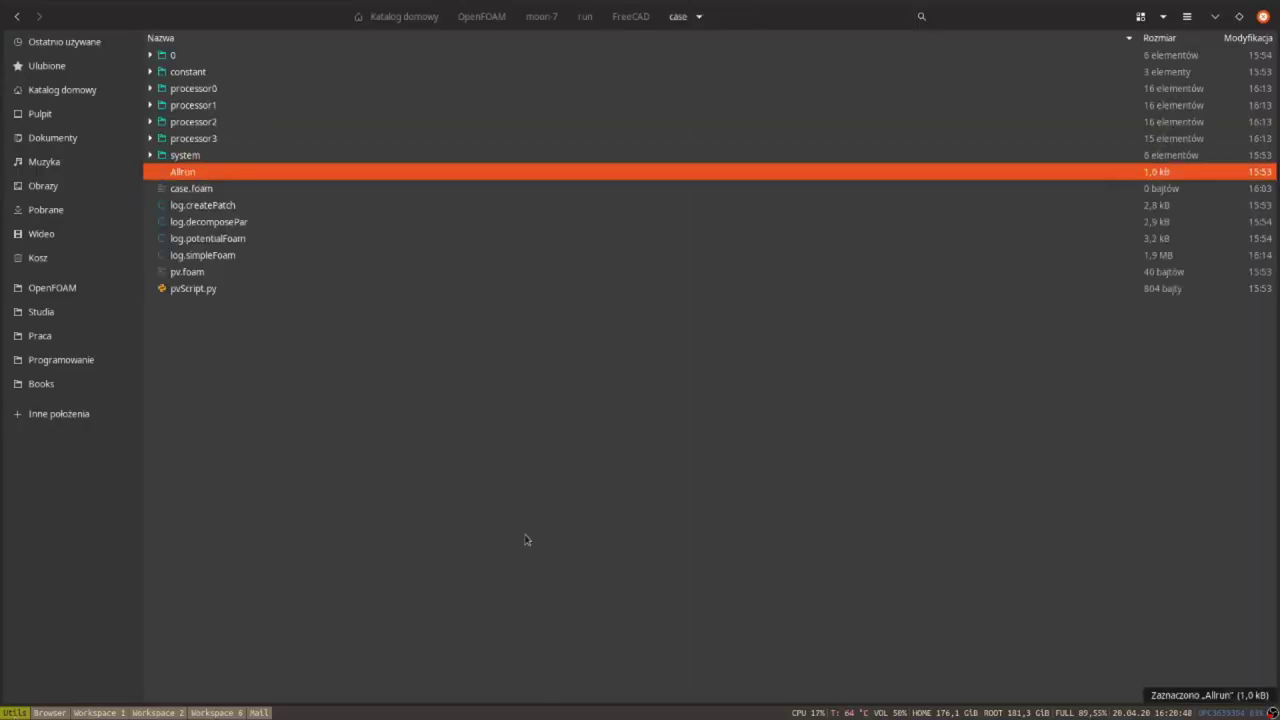
right_click(513, 432)
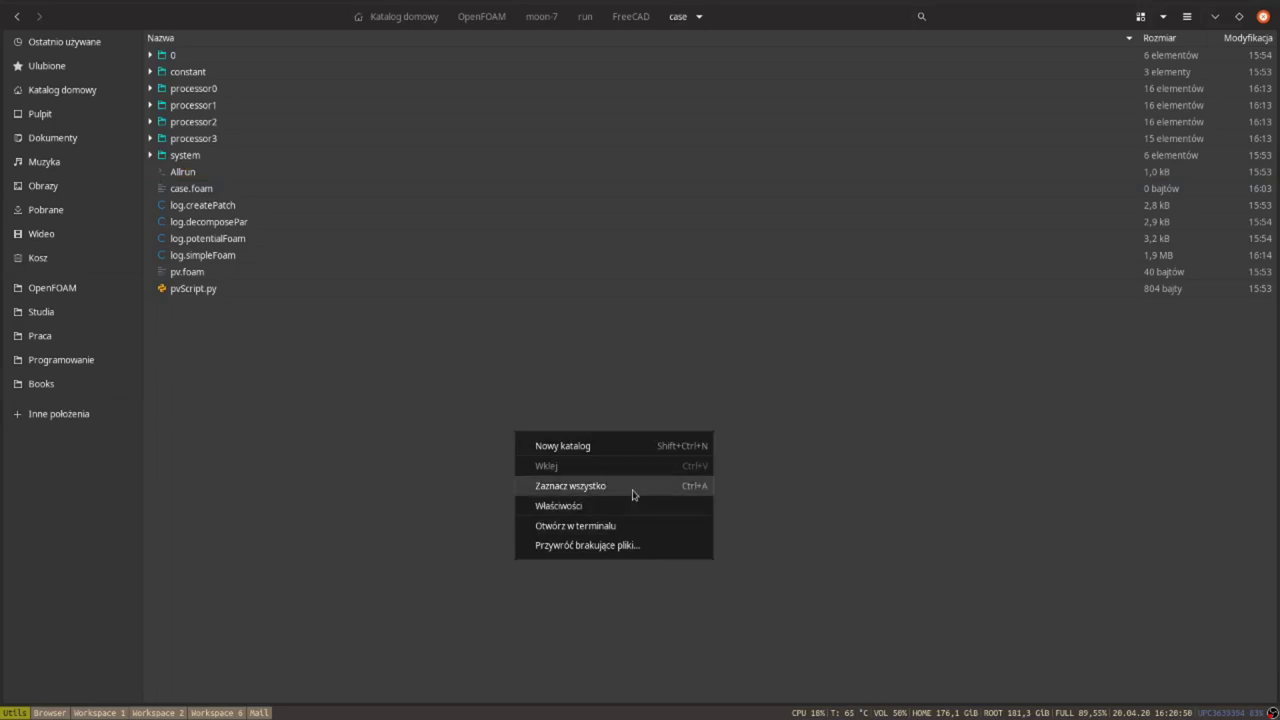
click(617, 527)
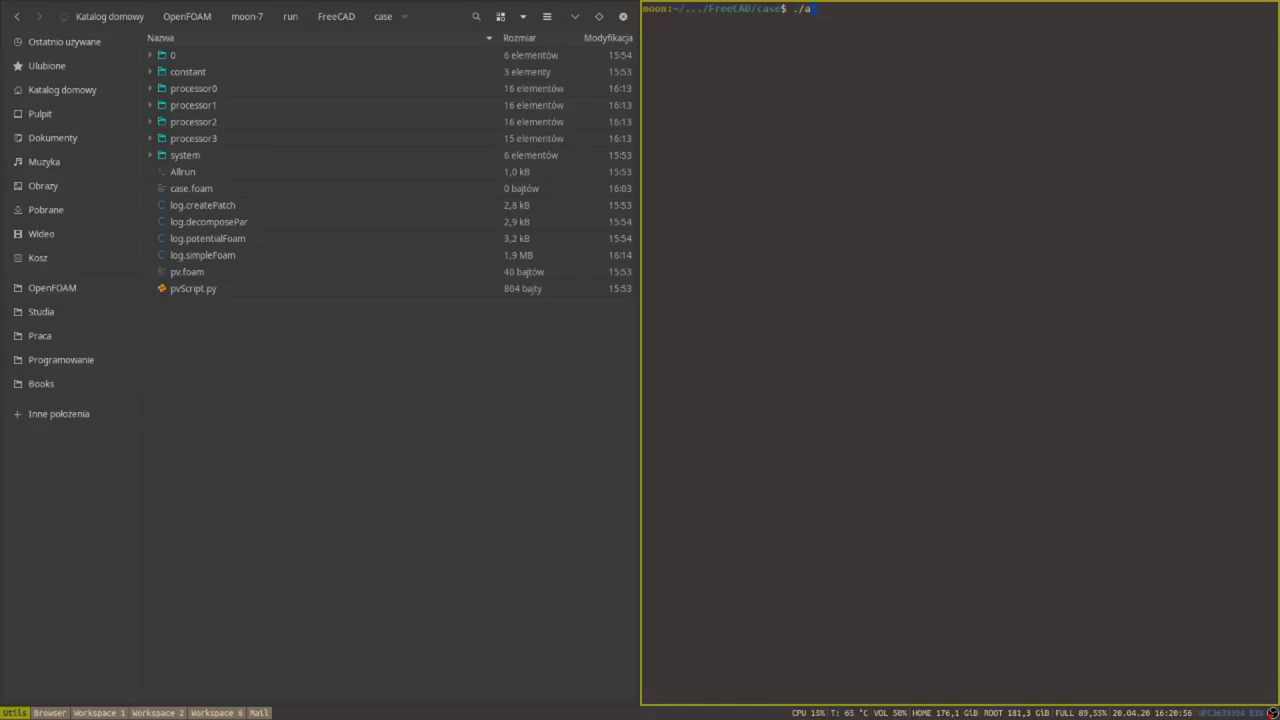
Run ./Allrun in the terminal, tab-completing the script name, to re-run the case.
text(./a)
key(BackSpace)
text(Allr)
key(Tab)
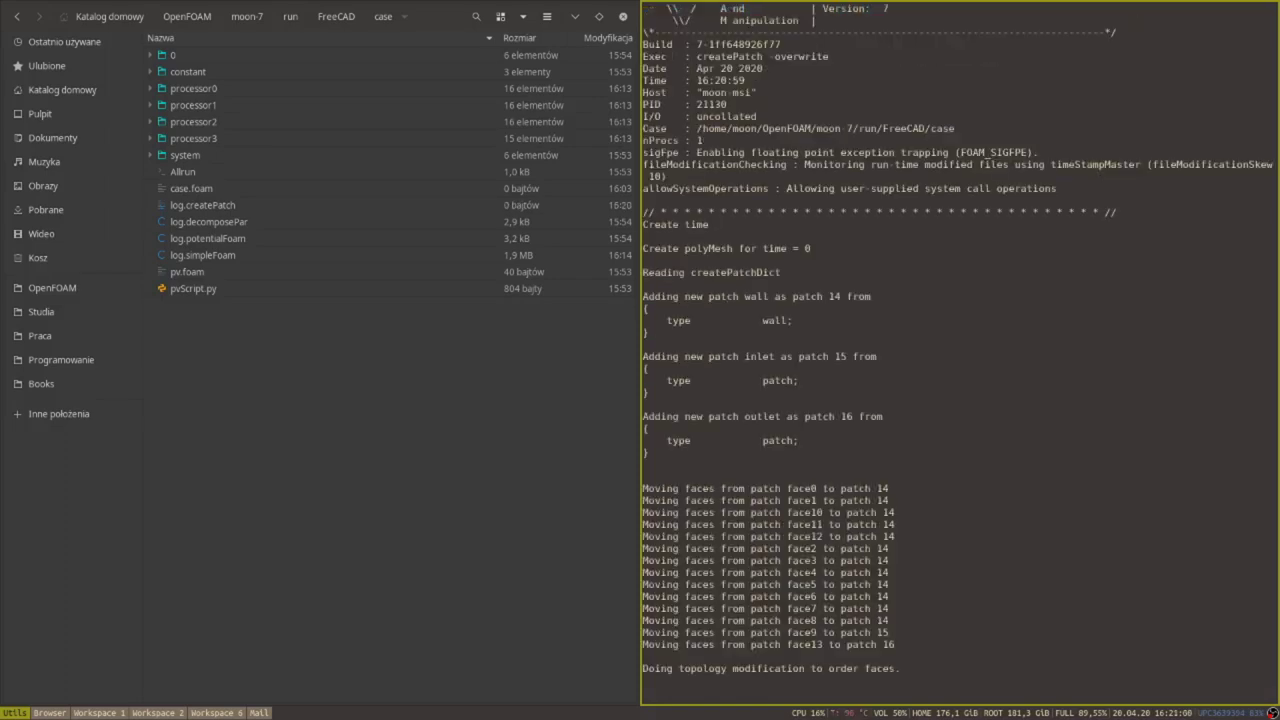